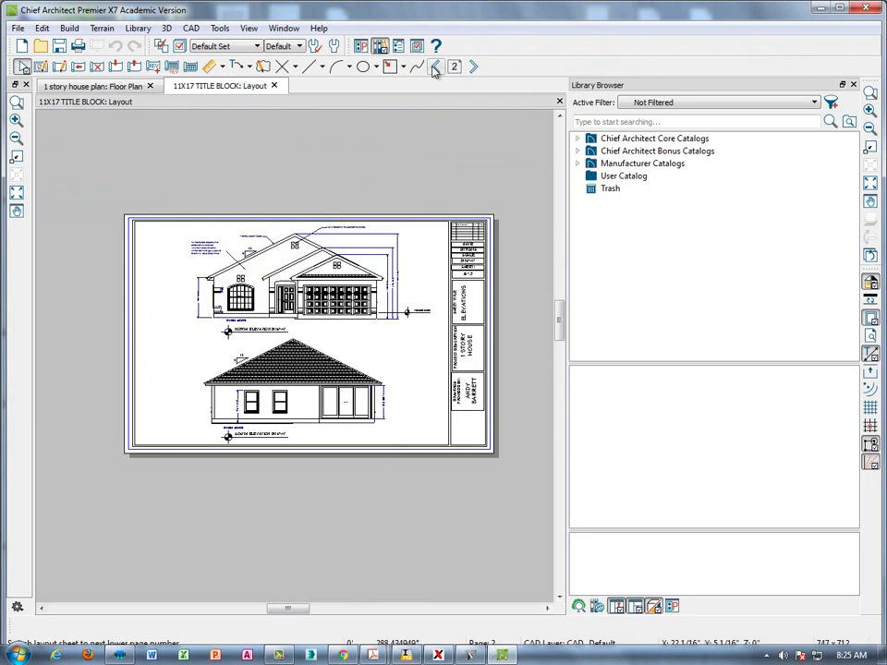
Review the layout sheets in order from the project overview on page 1 to page 7
left_click(435, 66)
left_click(435, 67)
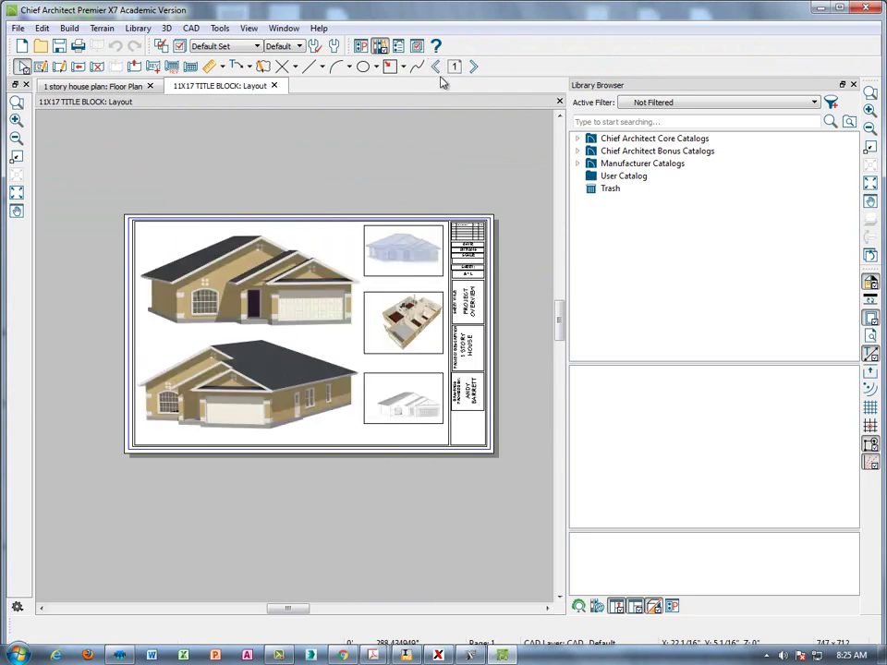
left_click(474, 67)
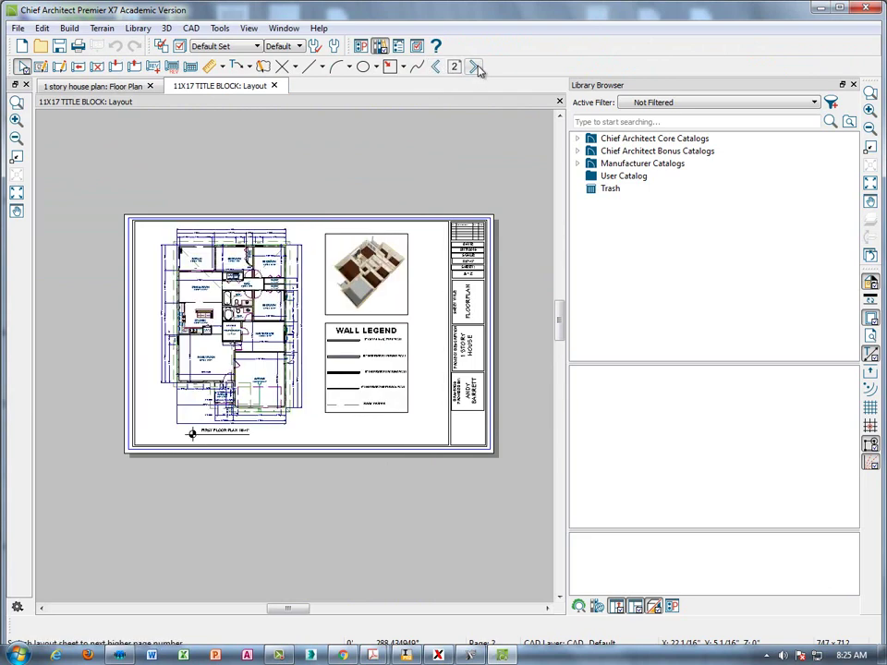
left_click(474, 68)
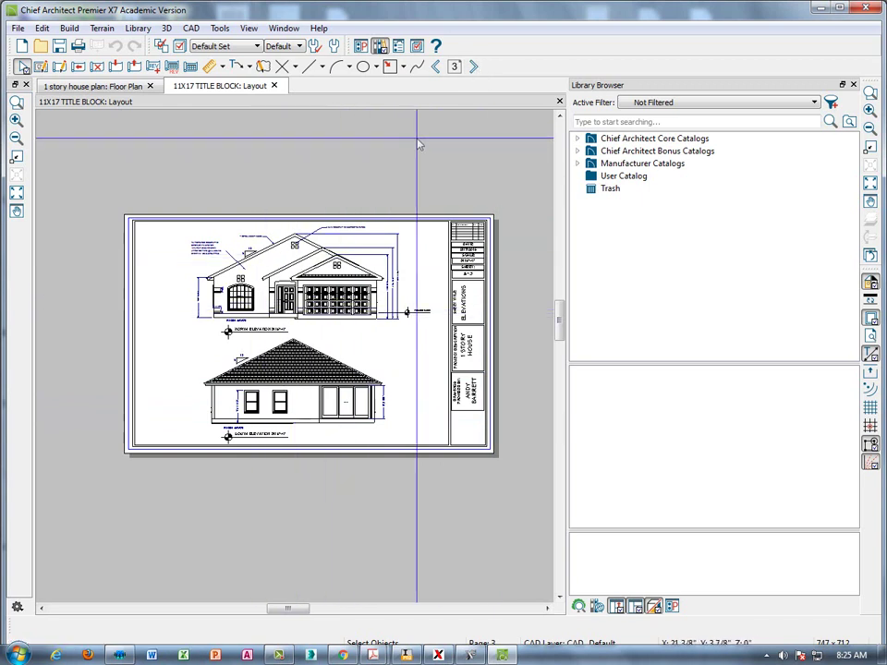
left_click(473, 68)
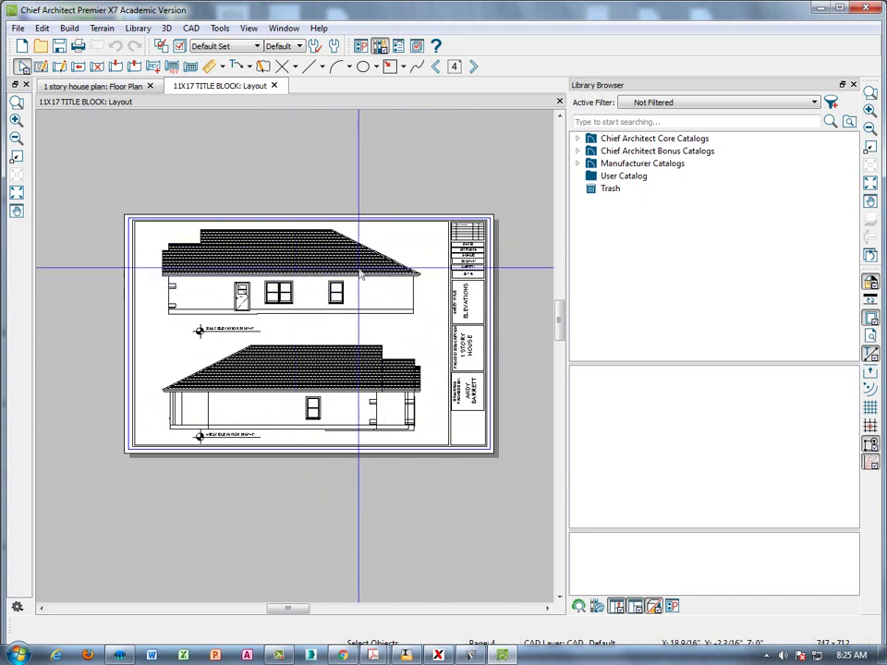
left_click(475, 67)
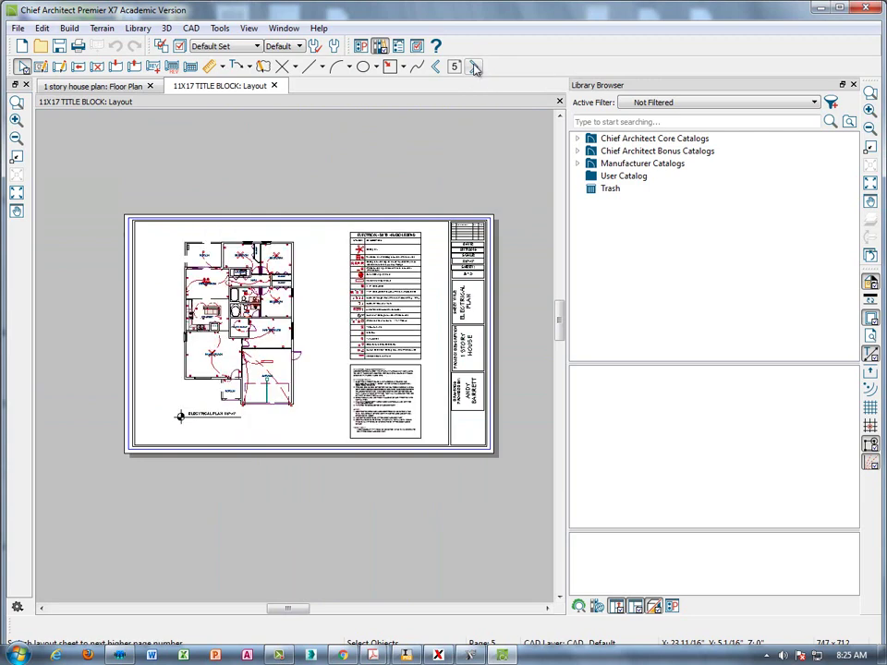
left_click(474, 67)
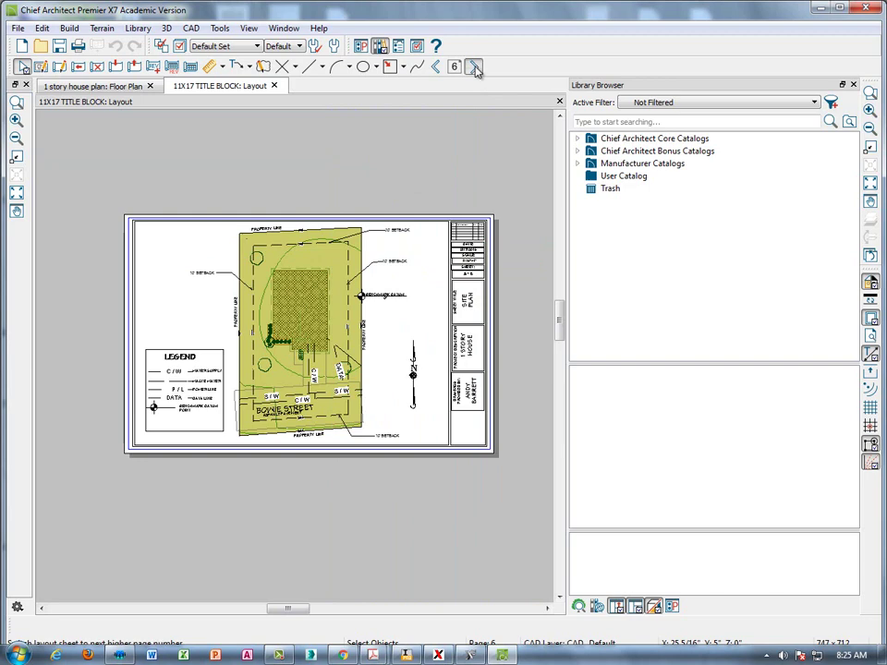
left_click(474, 66)
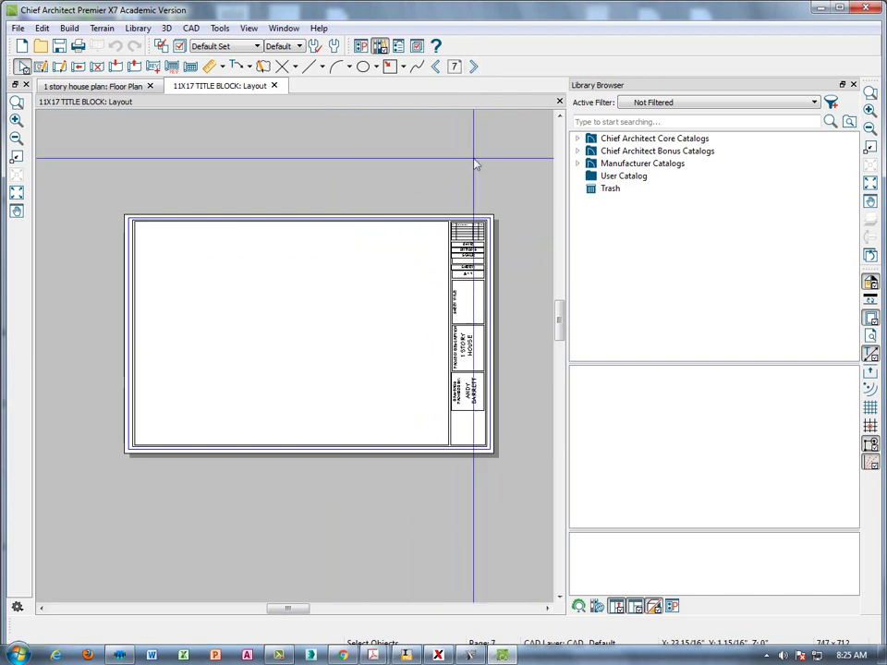
Switch from the layout to the floor plan view of the 1 story house plan
left_click(104, 86)
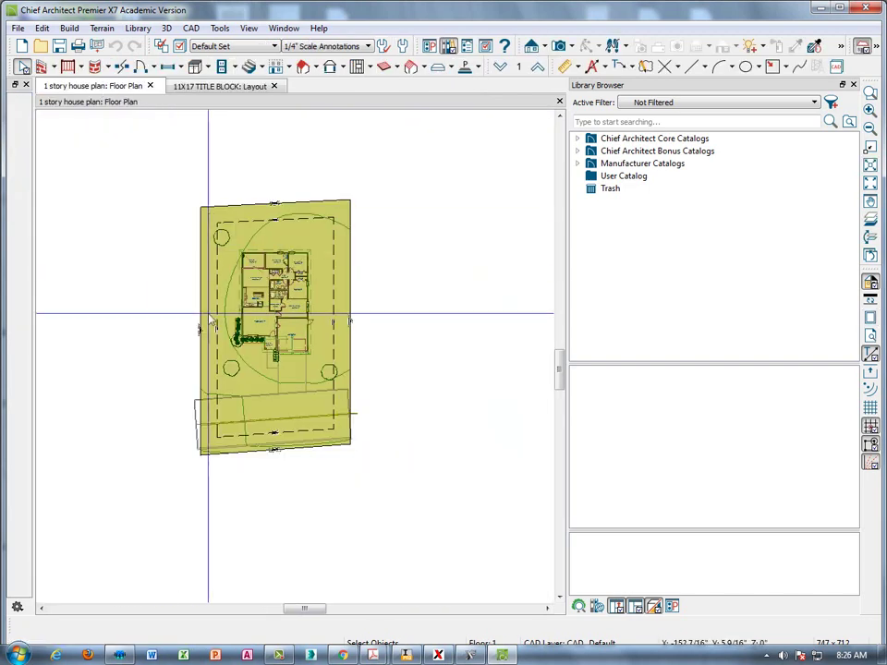
scroll(434, 405, "up", 4)
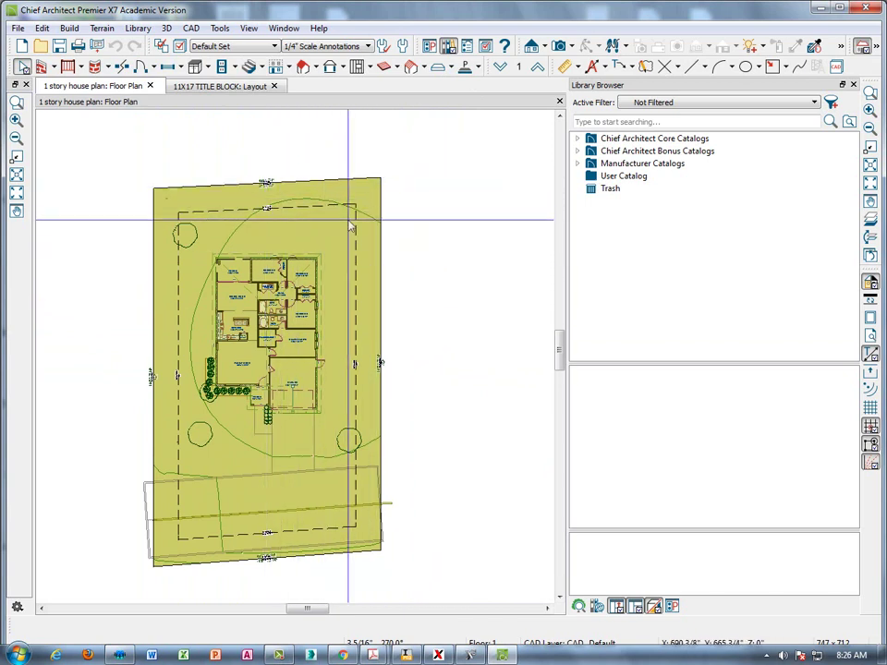
left_click(190, 27)
mouse_move(211, 38)
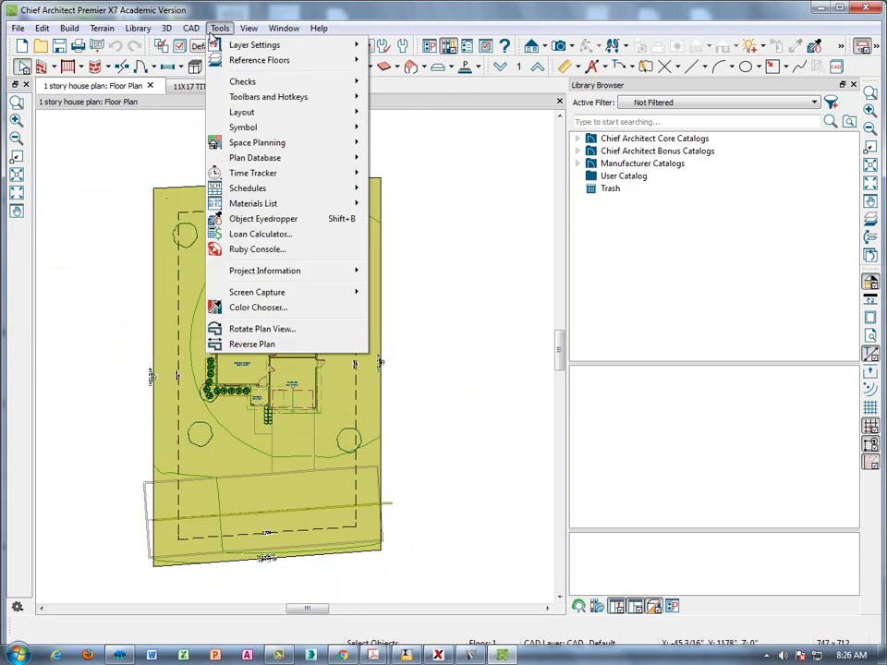
left_click(397, 48)
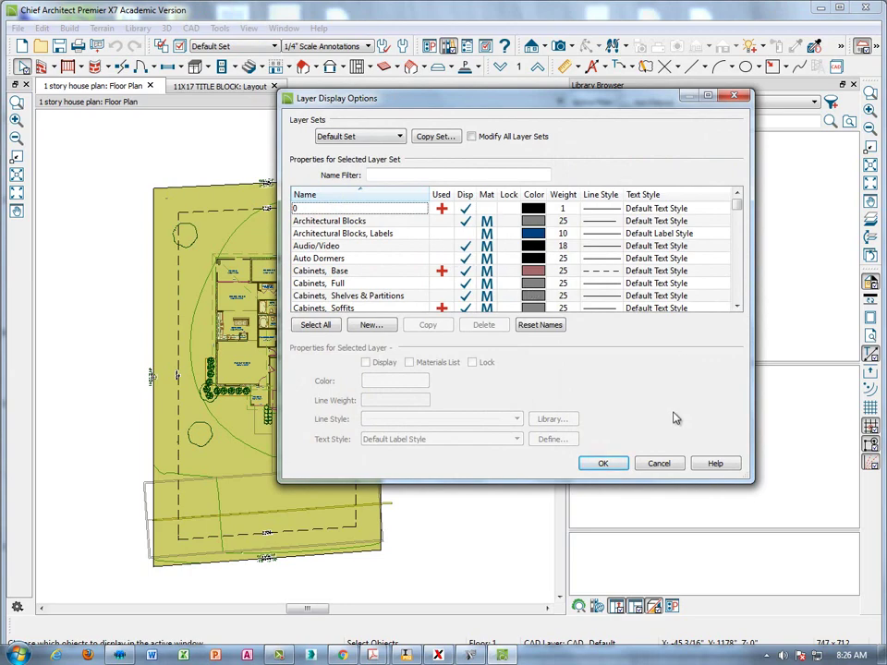
left_click(659, 464)
Check which layer the filled polyline covering the lot is assigned to in its line style settings
scroll(241, 222, "up", 4)
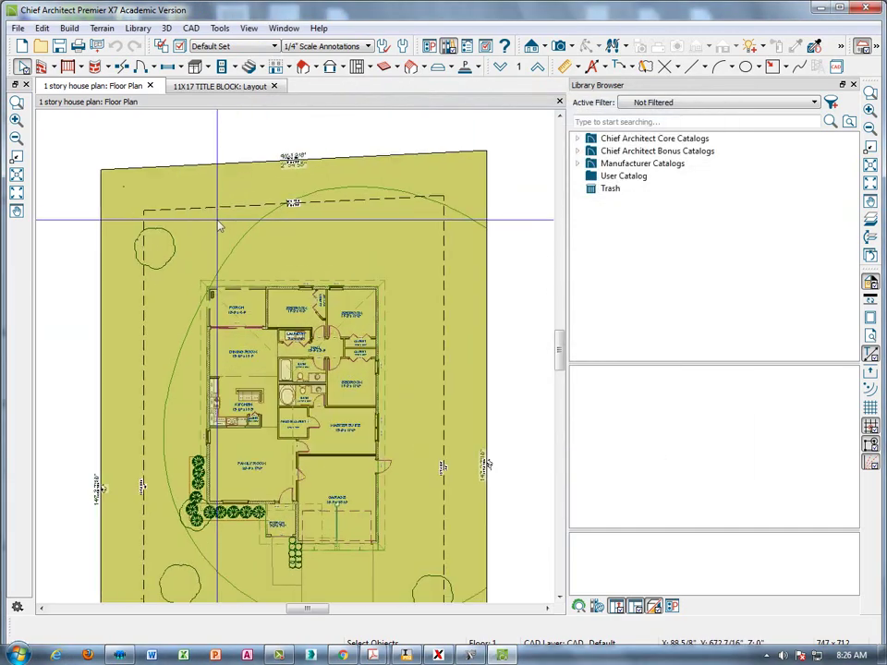
scroll(241, 222, "down", 5)
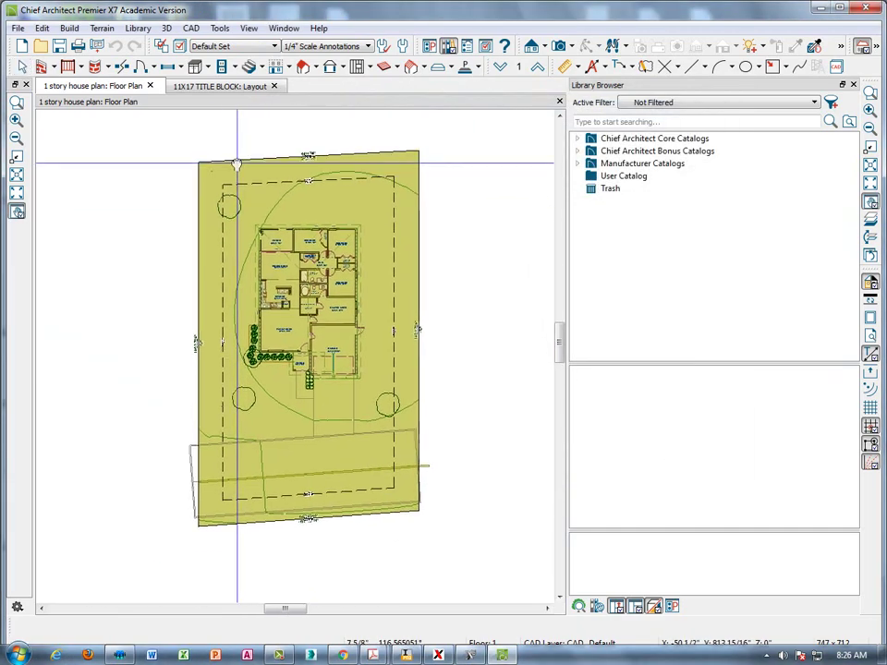
left_click(202, 182)
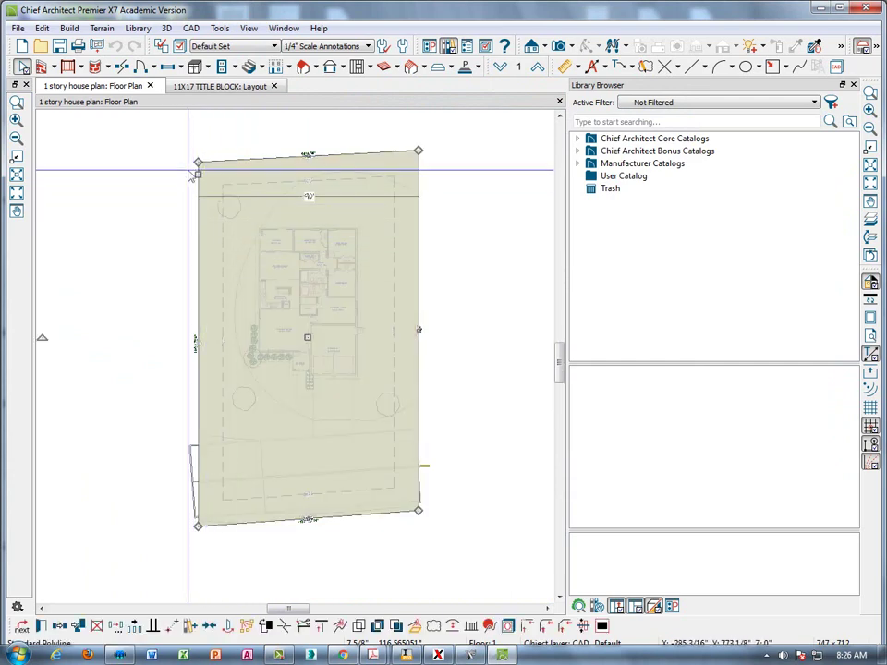
left_click(40, 626)
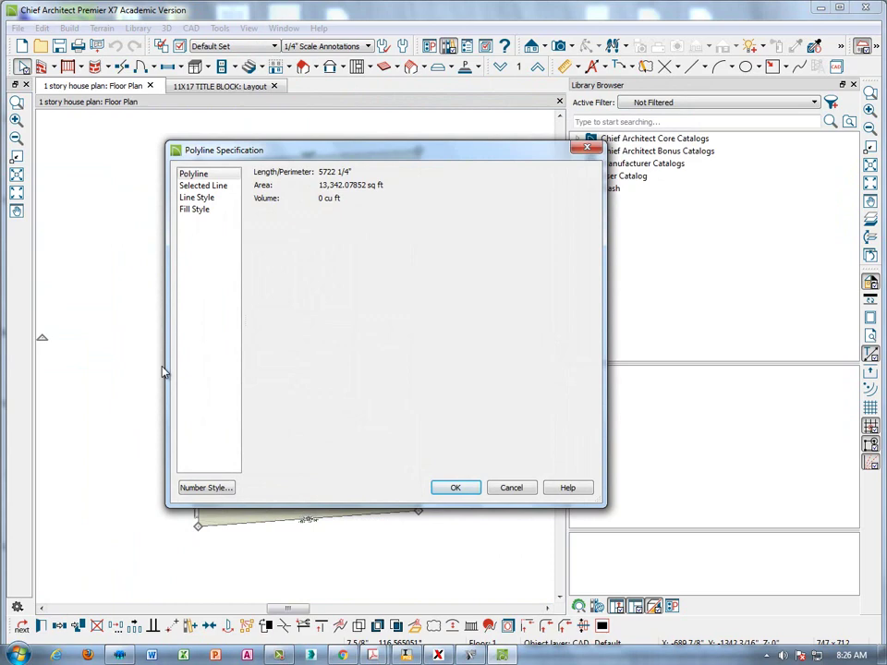
left_click(227, 200)
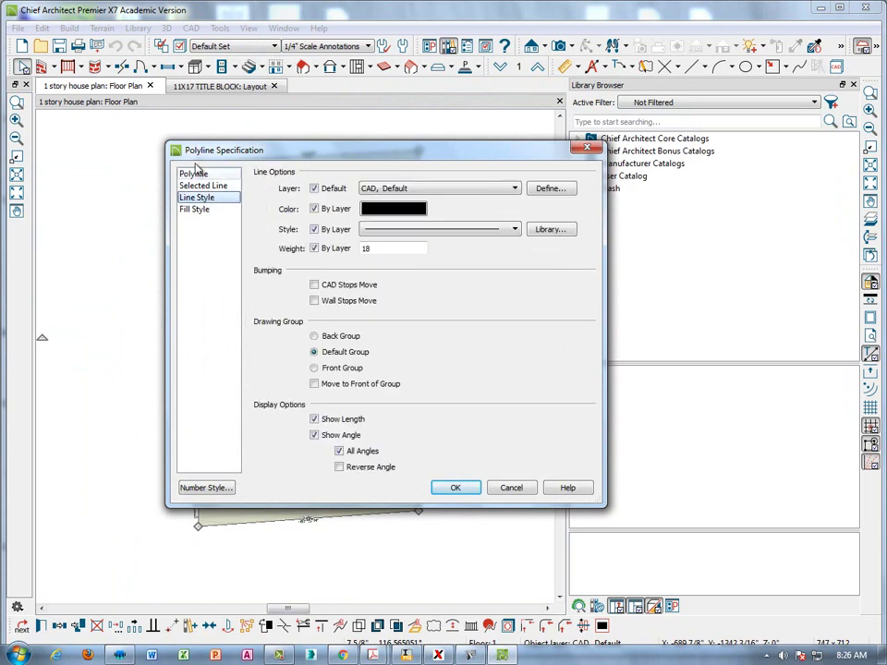
left_click(587, 148)
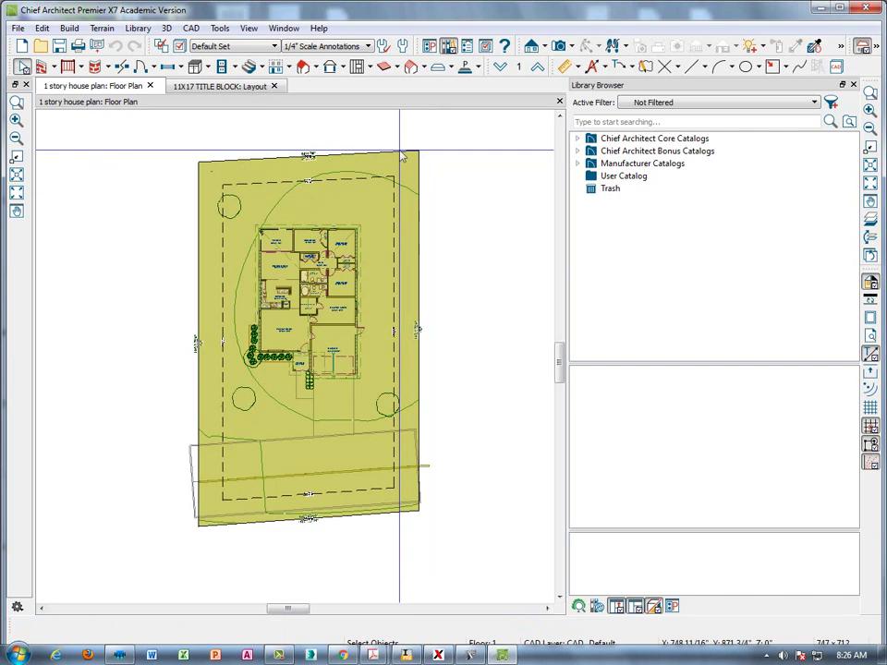
Turn off the display of the "CAD, Default" layer in the Default Set
left_click(220, 27)
mouse_move(232, 46)
left_click(420, 50)
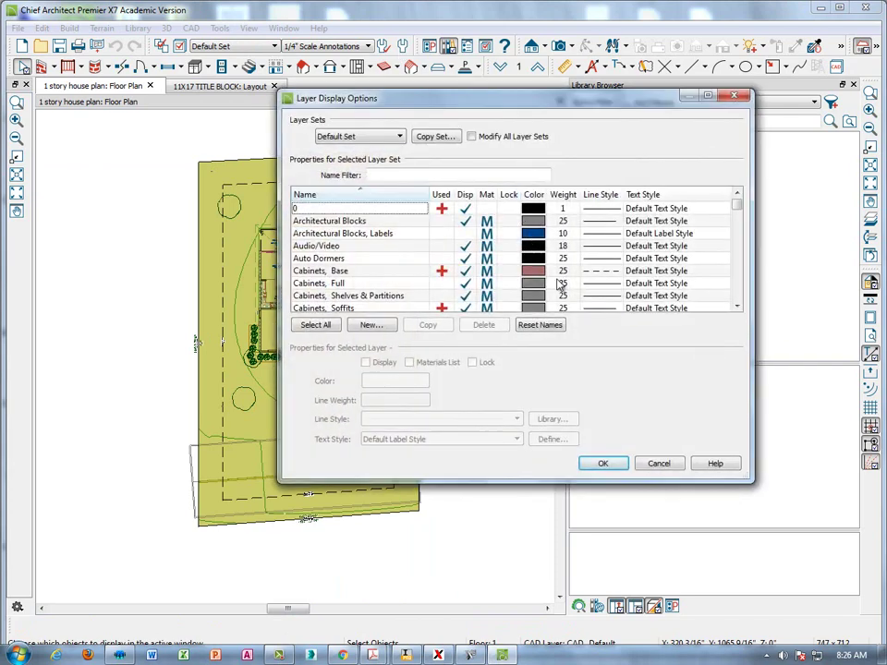
left_click_drag(740, 210, 742, 219)
left_click(473, 223)
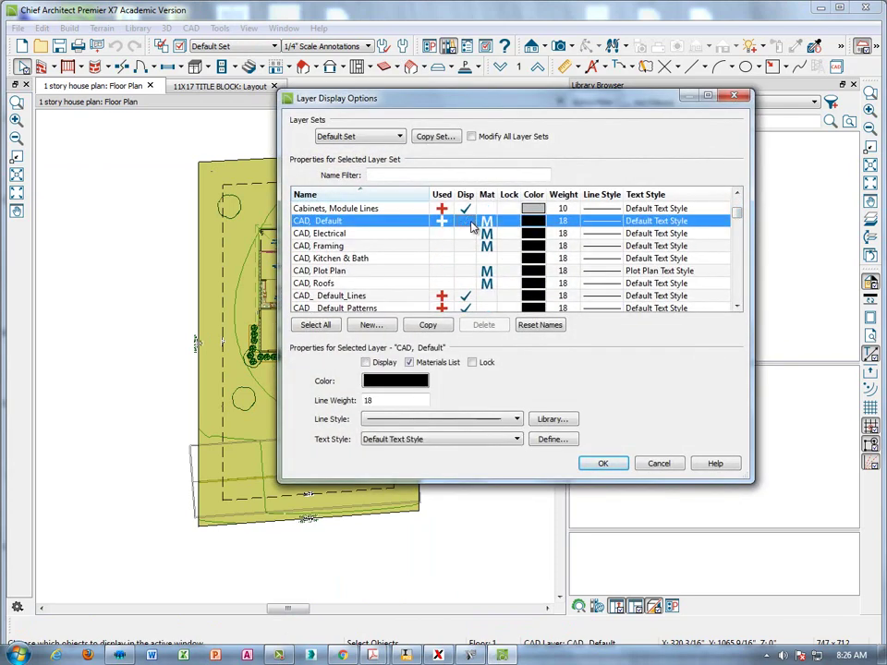
left_click(608, 465)
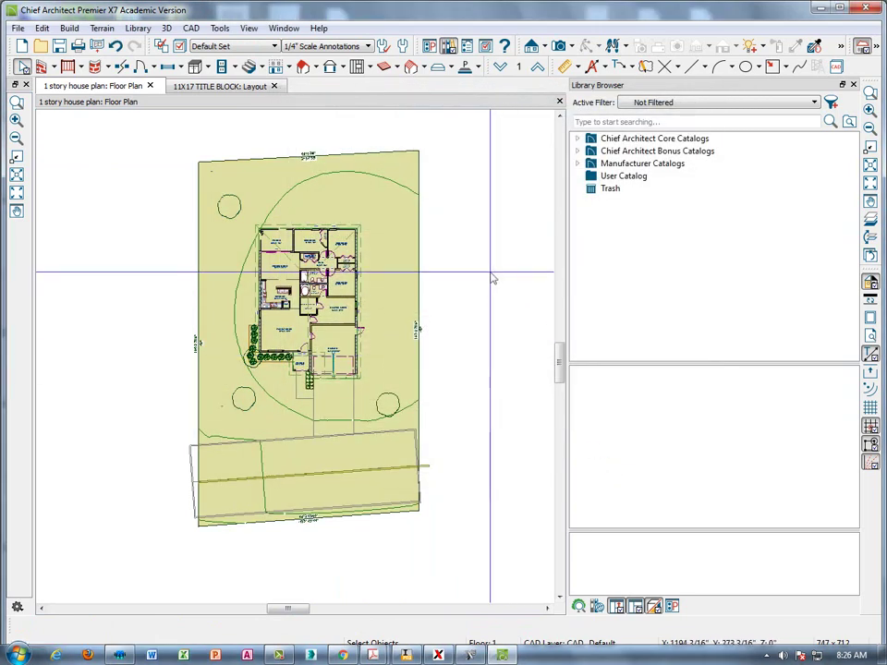
Check which layer the terrain area around the house is assigned to in its line style settings
left_click(405, 303)
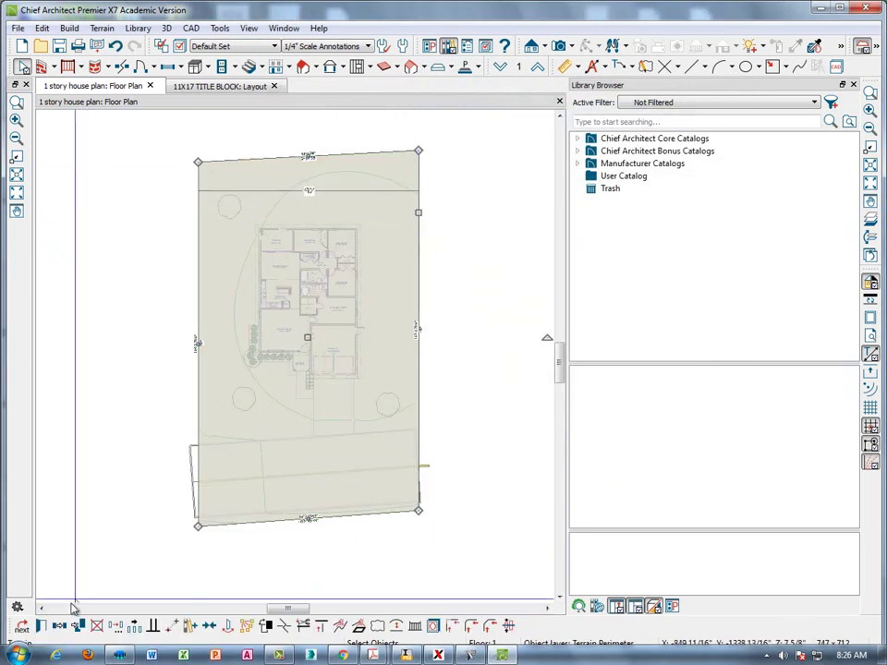
left_click(40, 626)
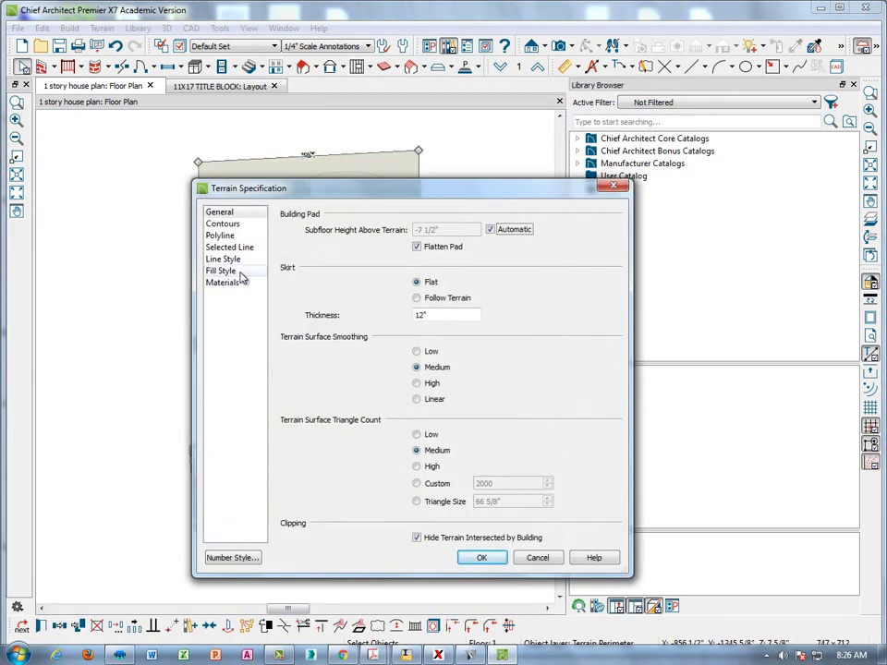
left_click(223, 260)
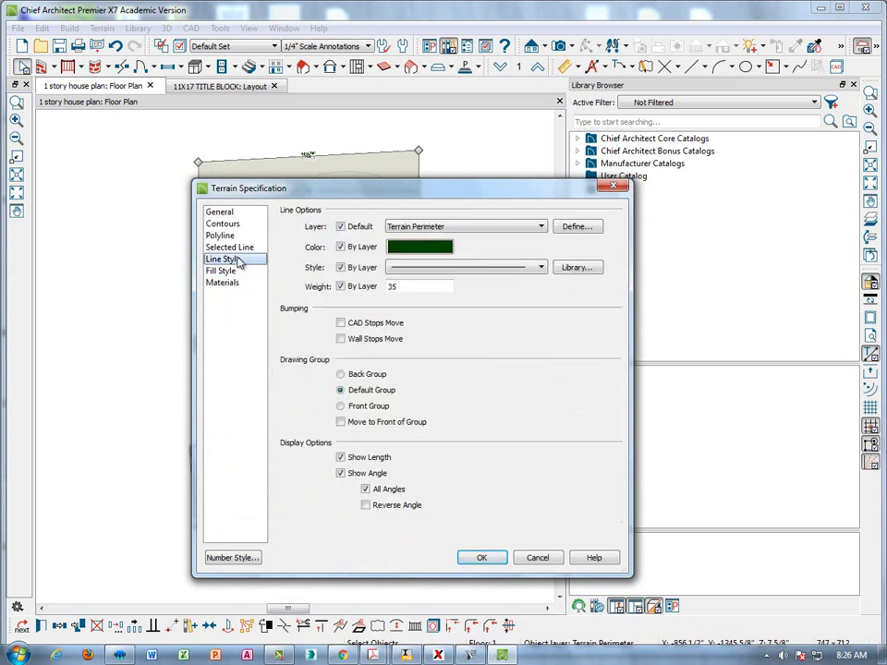
left_click(613, 187)
Turn off the display of the Terrain Perimeter layer in the Default Set
left_click(222, 28)
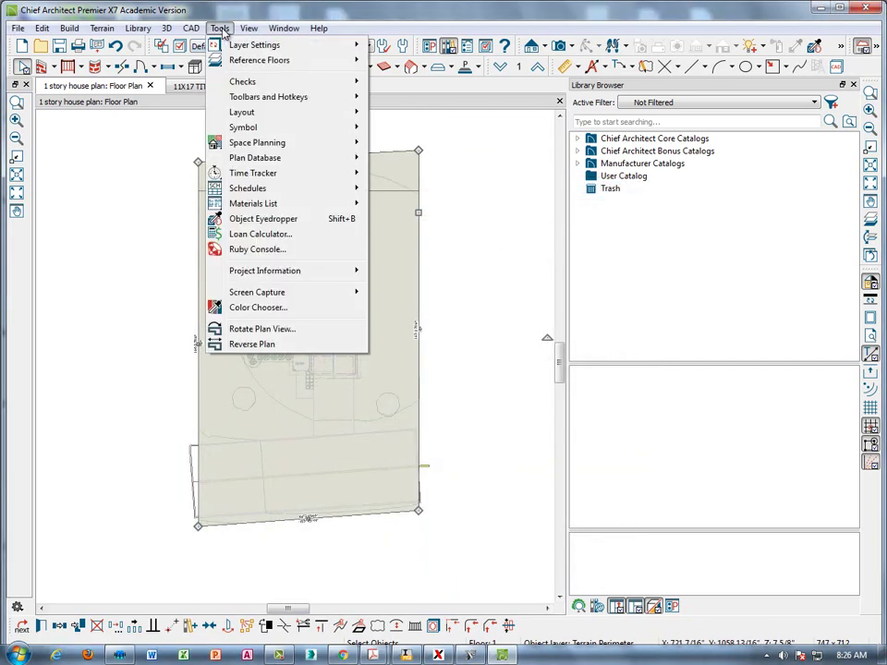
mouse_move(231, 45)
left_click(408, 48)
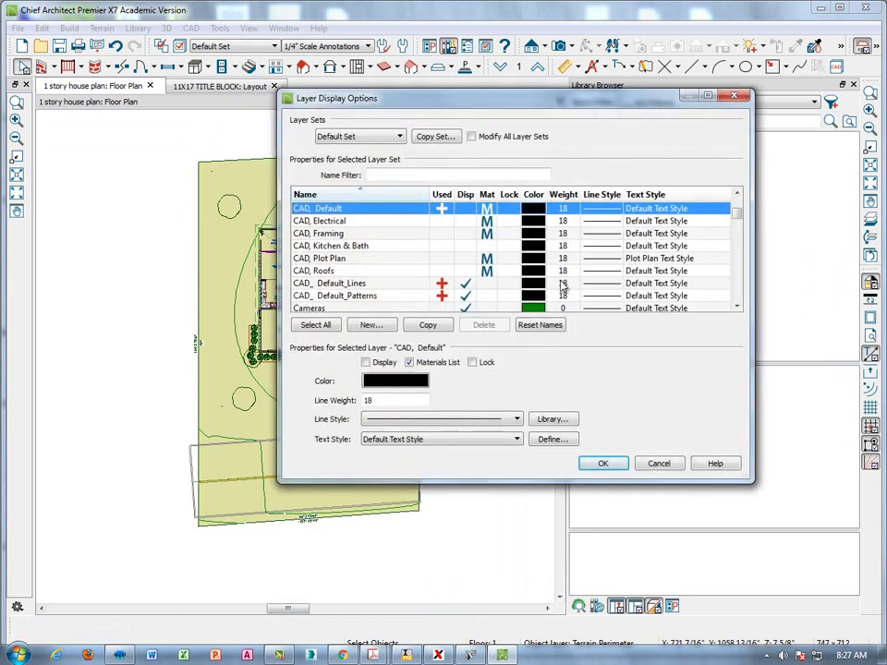
left_click_drag(738, 216, 749, 293)
scroll(499, 252, "up", 2)
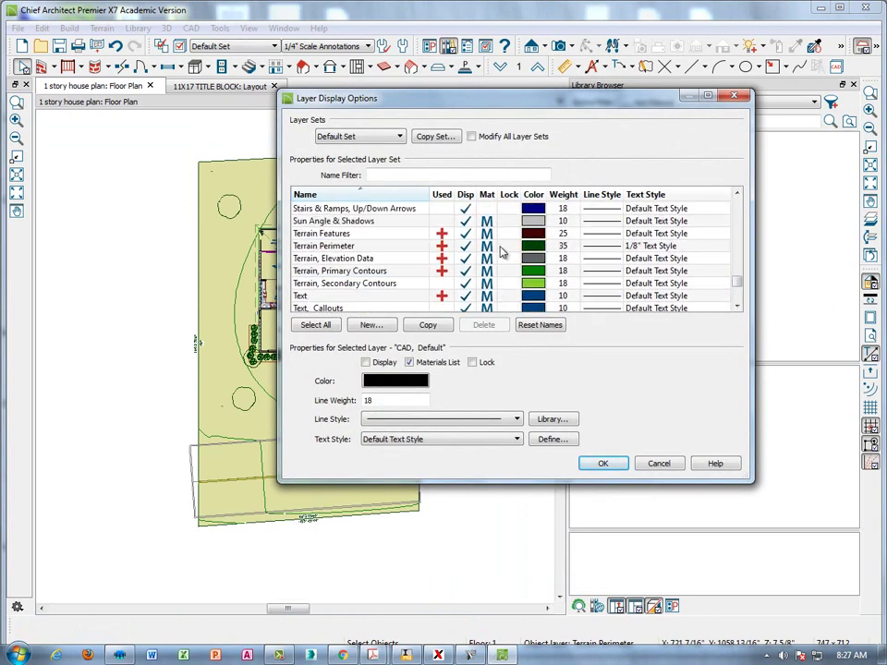
left_click(463, 248)
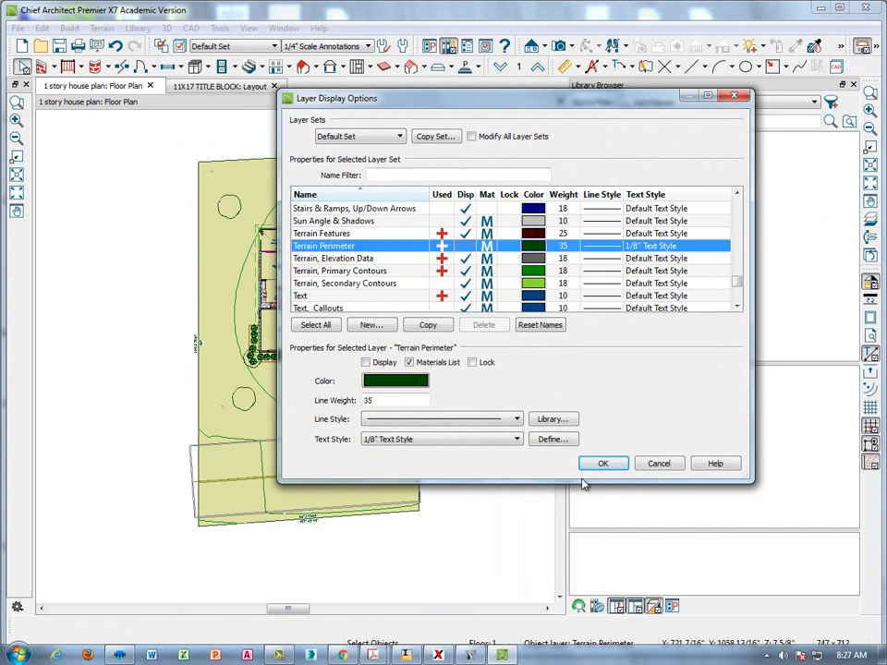
left_click(603, 464)
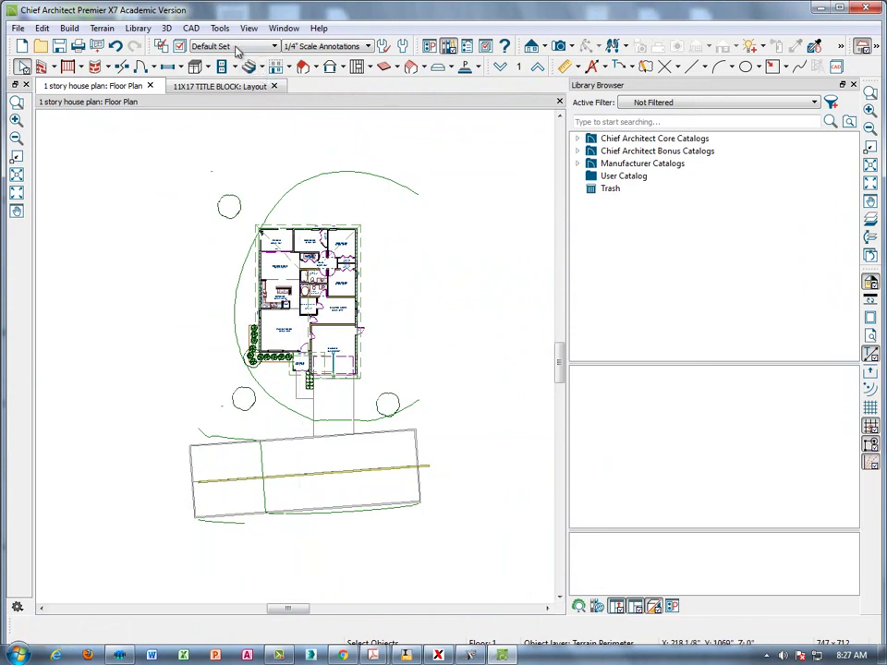
Hide the Terrain Features, Elevation Data, Primary Contours and Secondary Contours layers in the Default Set
left_click(191, 29)
mouse_move(220, 28)
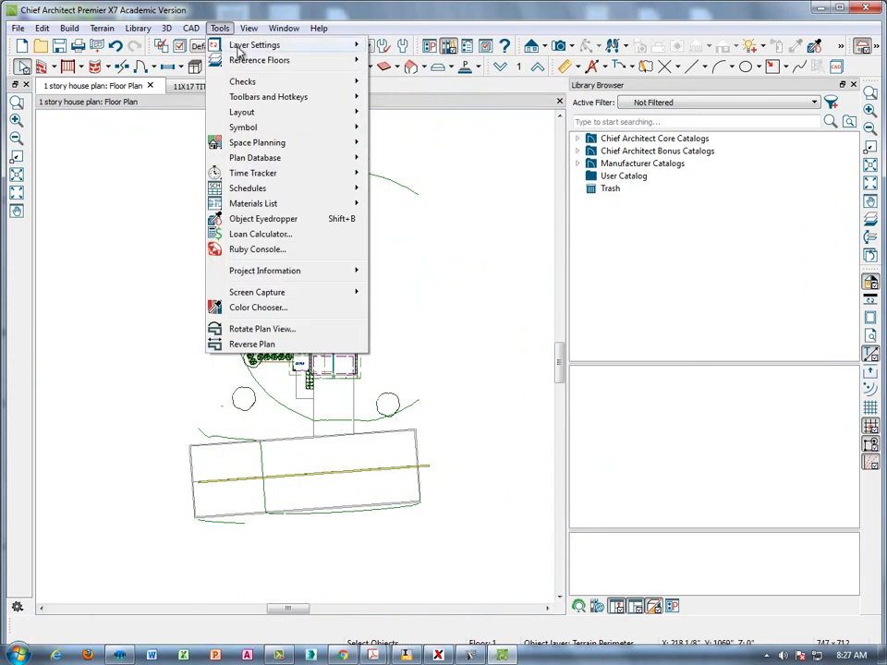
left_click(421, 43)
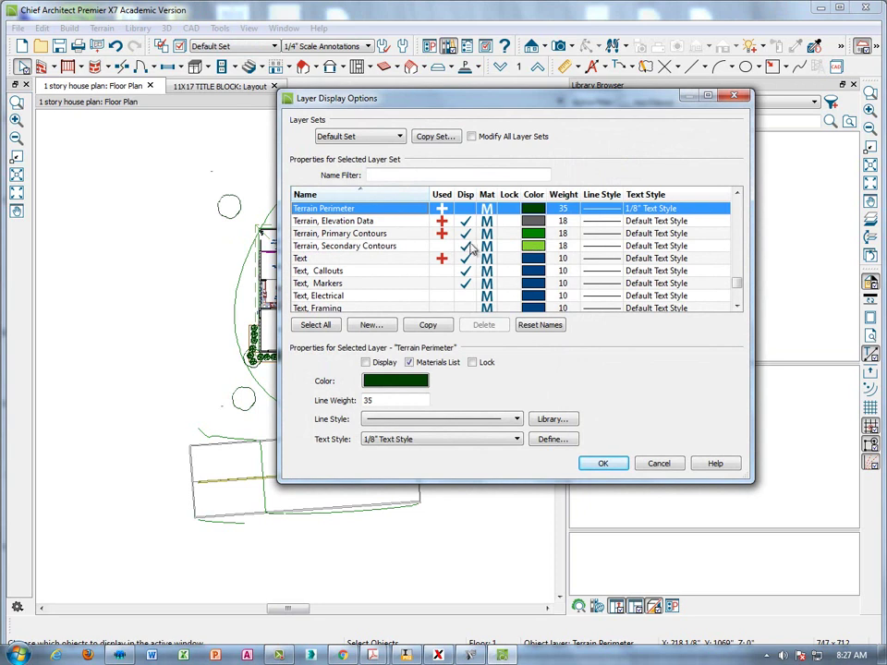
key("Down")
key("Down")
key("Down")
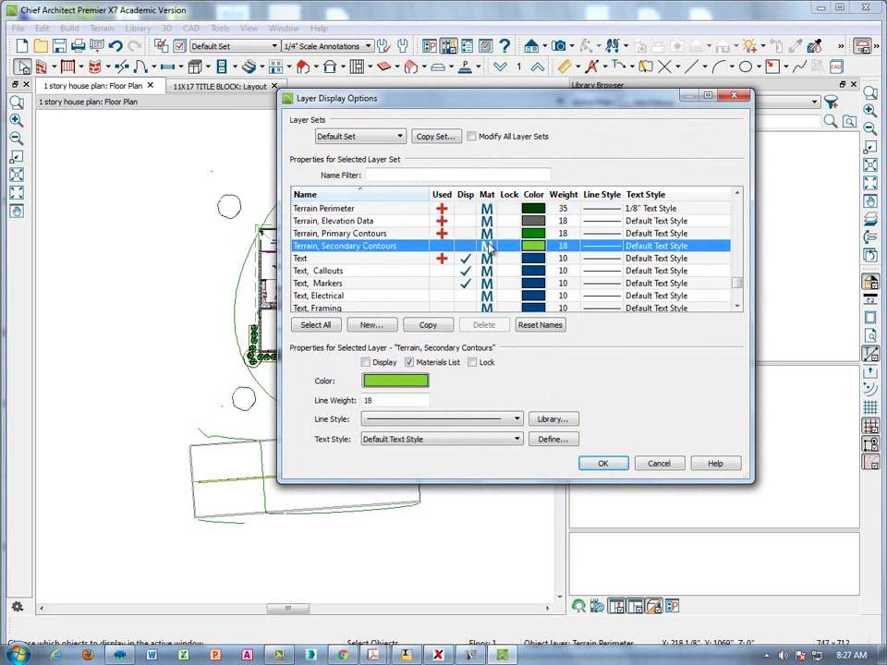
scroll(490, 247, "up", 2)
left_click(470, 272)
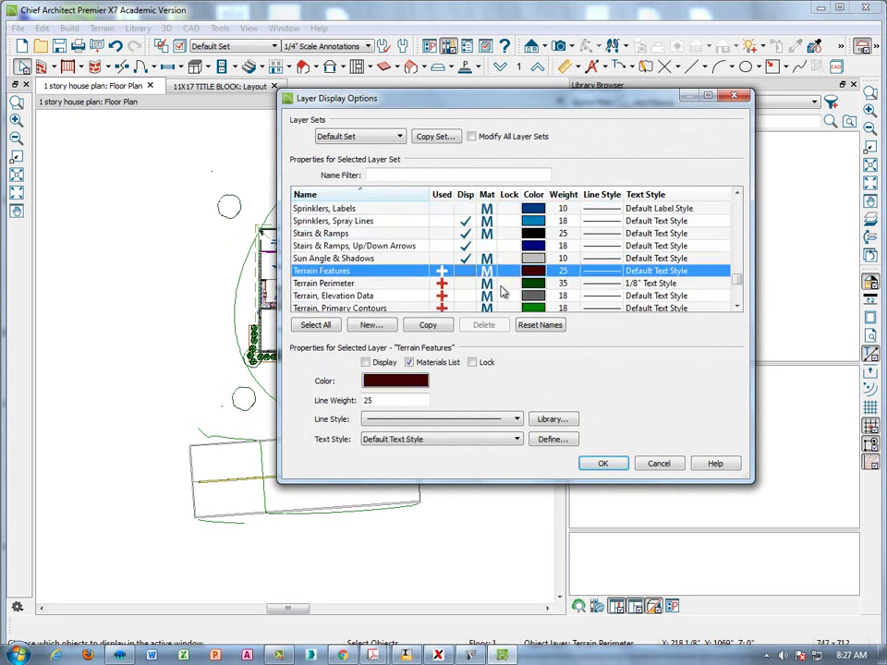
left_click(605, 464)
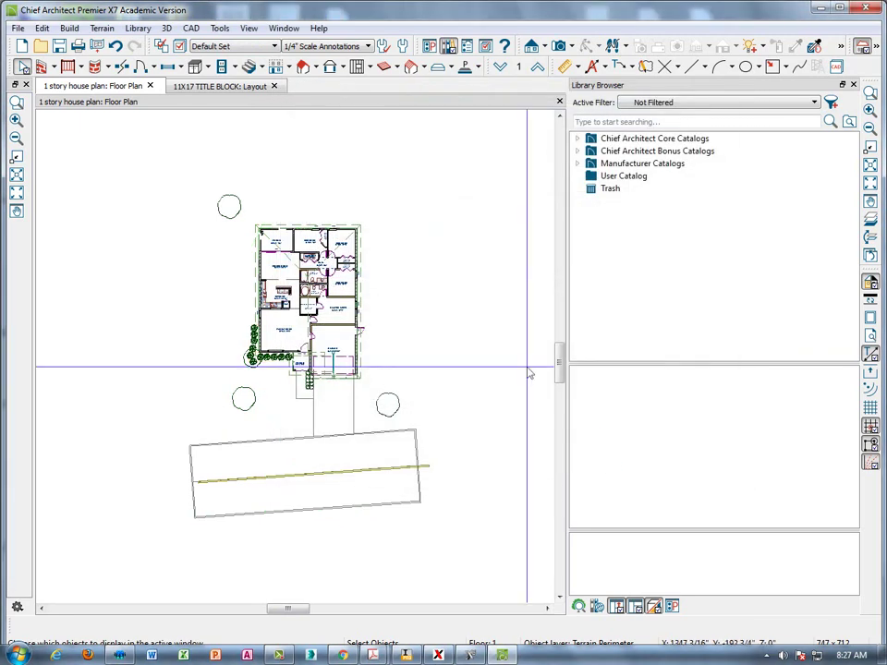
Check which layer the road is assigned to in its line style settings
left_click(421, 509)
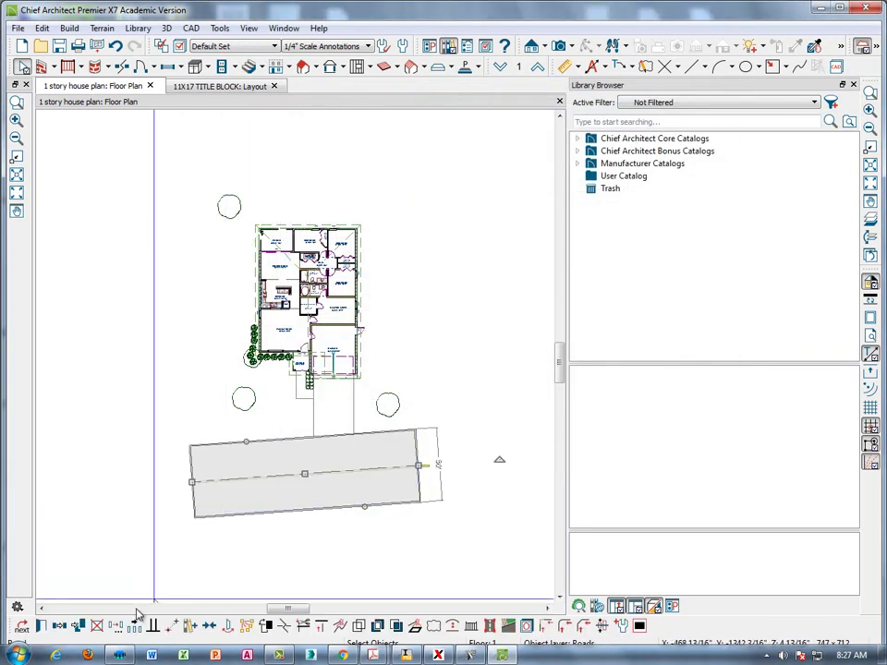
left_click(40, 626)
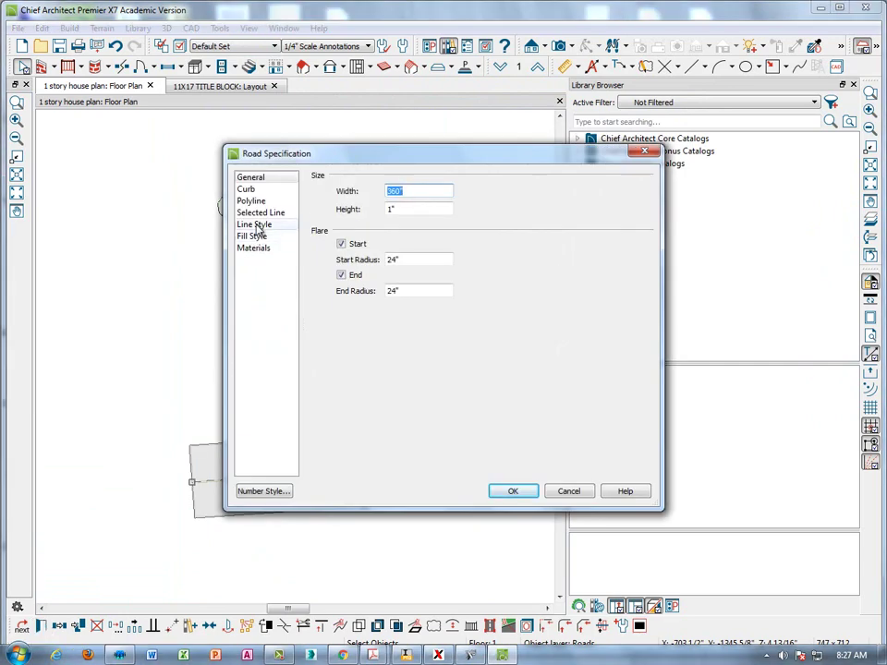
left_click(259, 228)
left_click(644, 152)
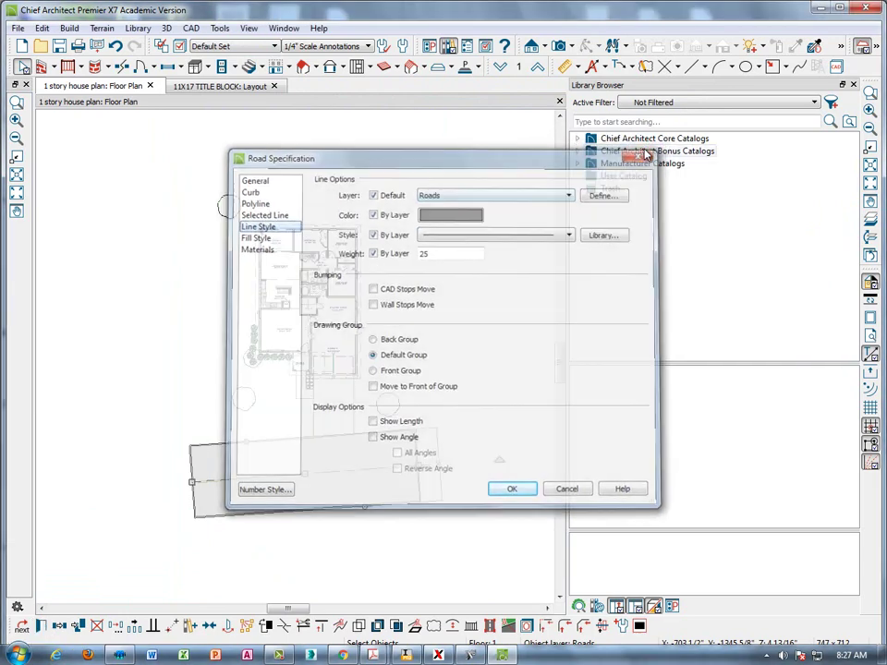
Check which layer the road's center marking is assigned to in its line style settings
left_click(354, 477)
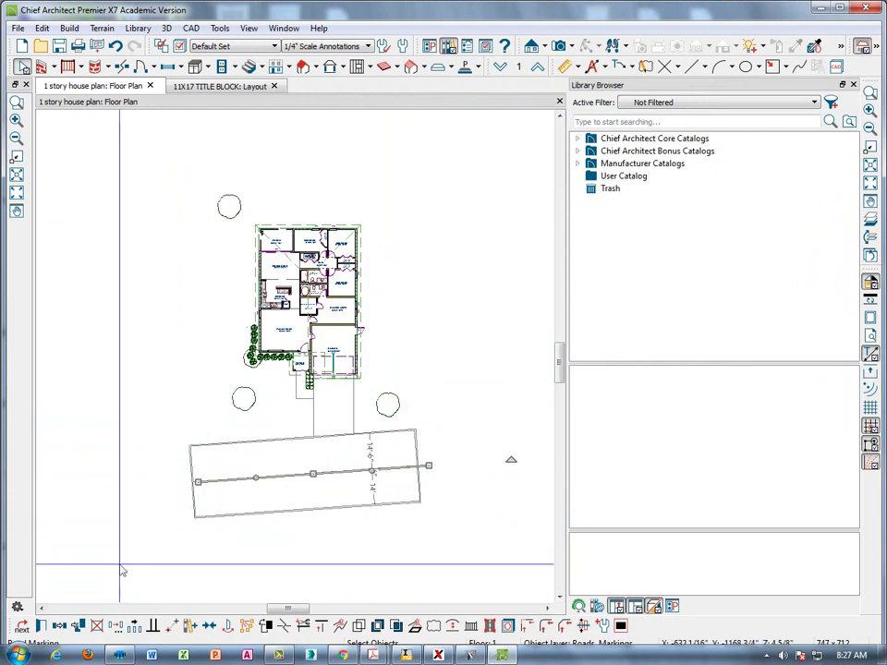
left_click(40, 626)
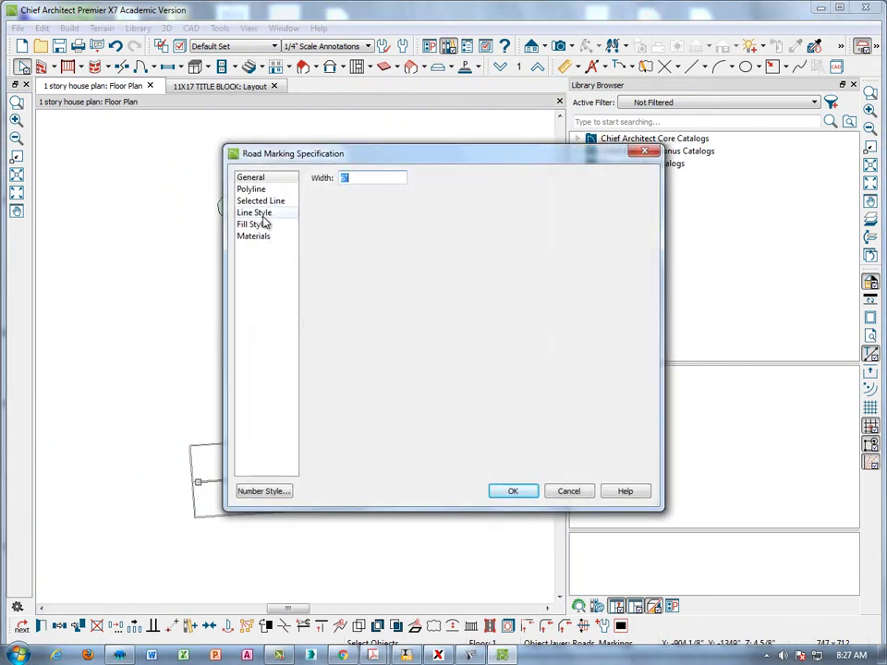
left_click(257, 215)
left_click(646, 152)
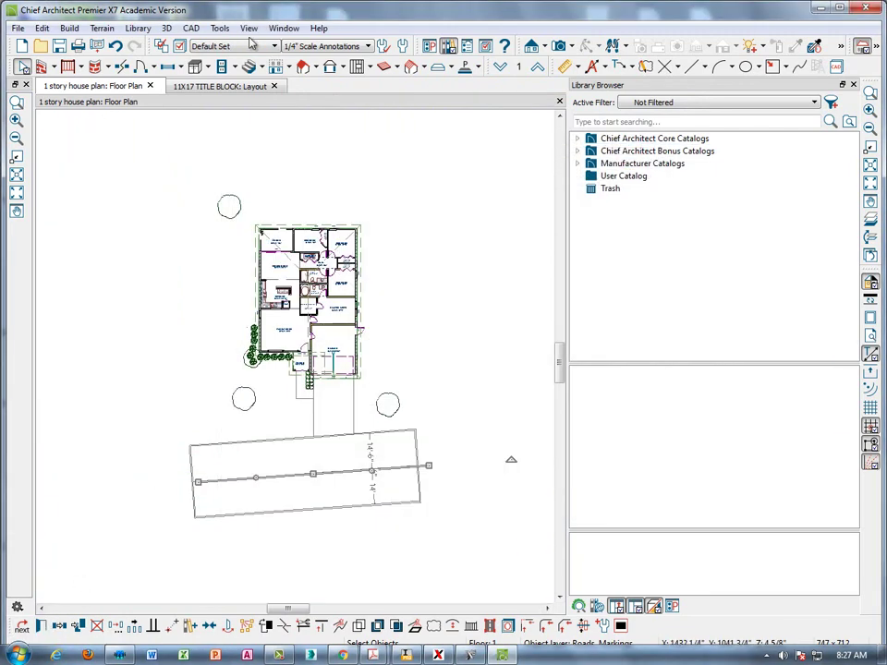
Turn off the display of Roads and the Roads Center Lines, Curbs, Markings and Sidewalks layers in the Default Set
left_click(191, 29)
mouse_move(224, 28)
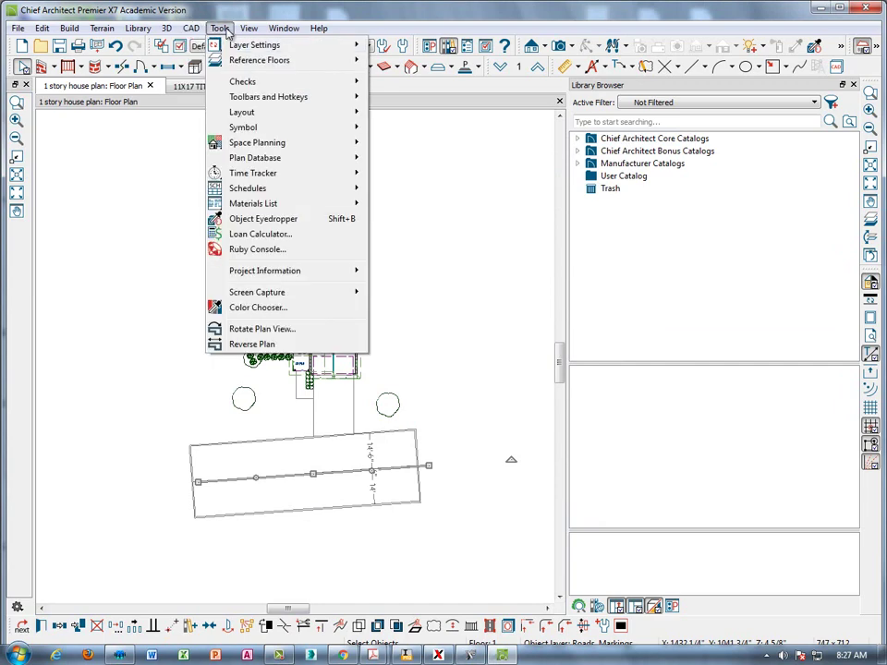
mouse_move(258, 45)
left_click(413, 46)
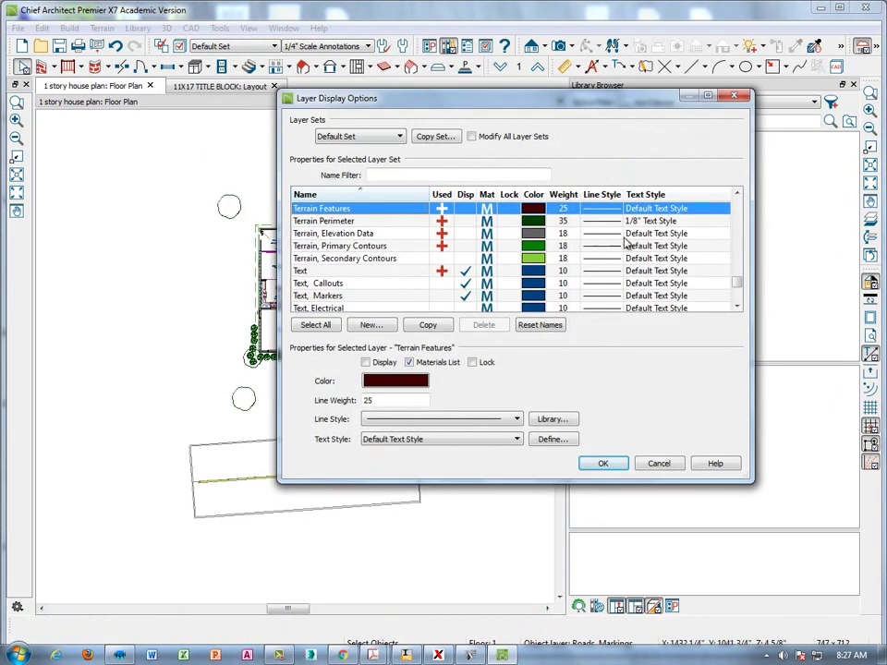
left_click_drag(737, 282, 738, 272)
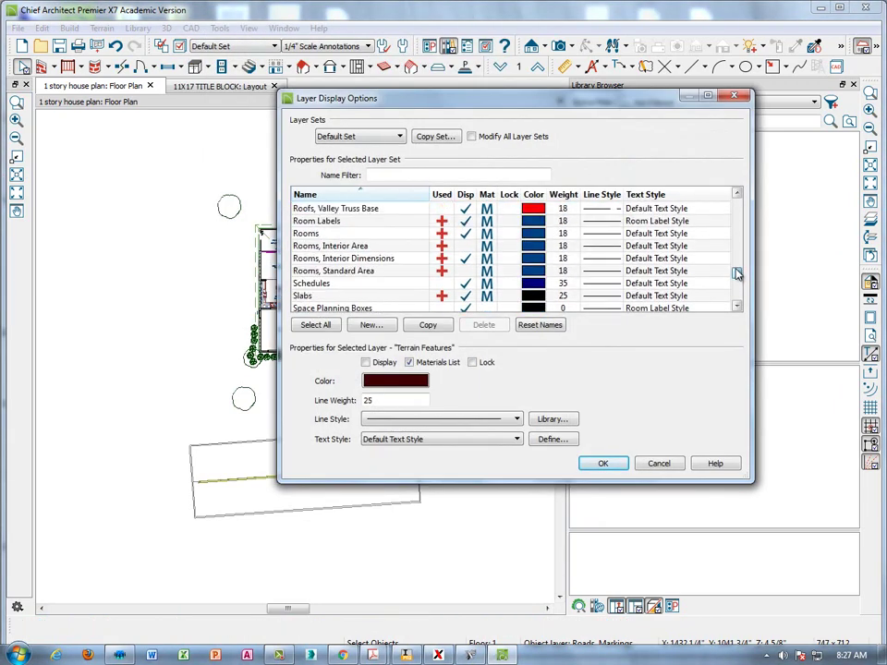
scroll(445, 238, "up", 5)
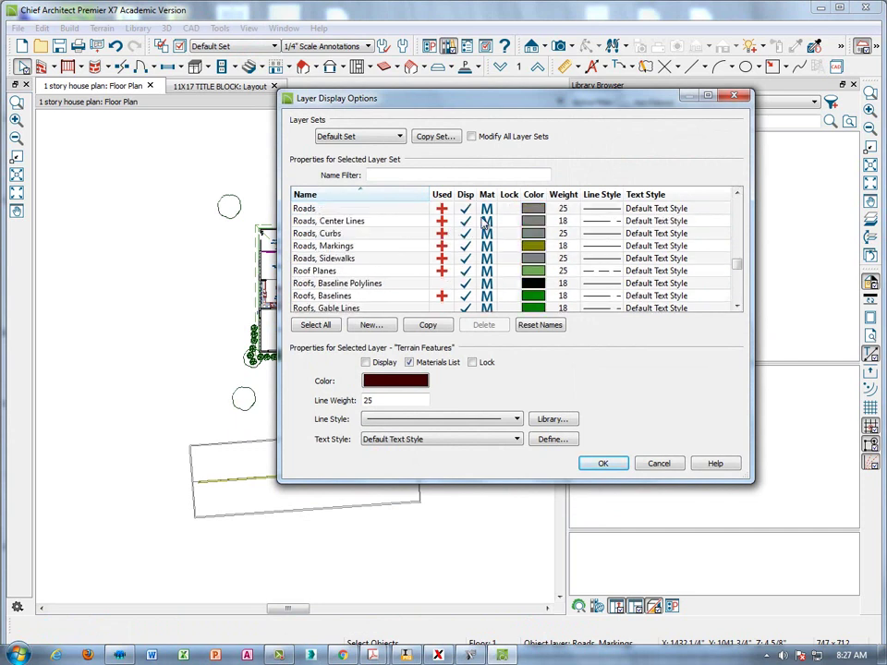
left_click(466, 209)
left_click(466, 221)
left_click(466, 234)
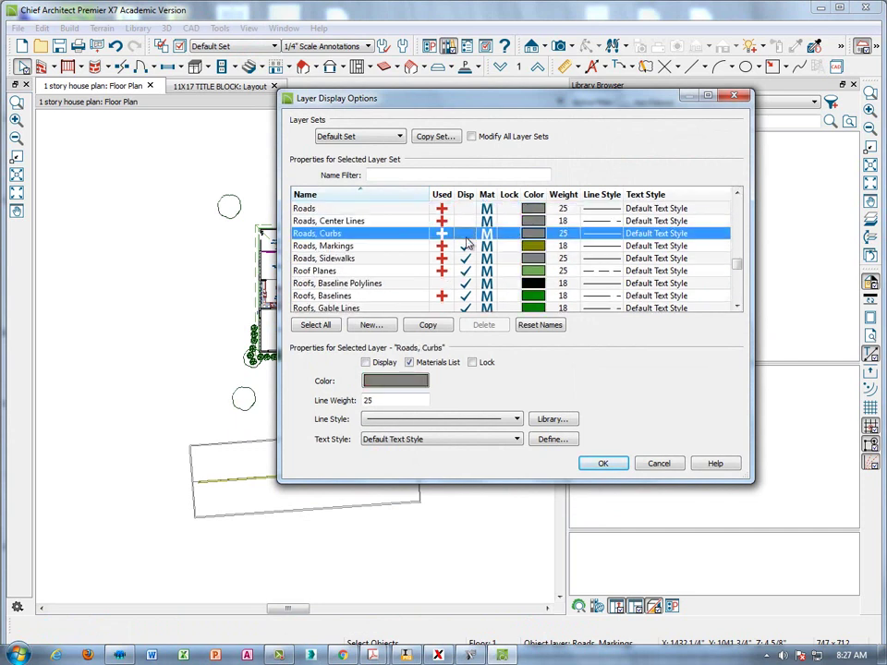
left_click(467, 246)
left_click(467, 258)
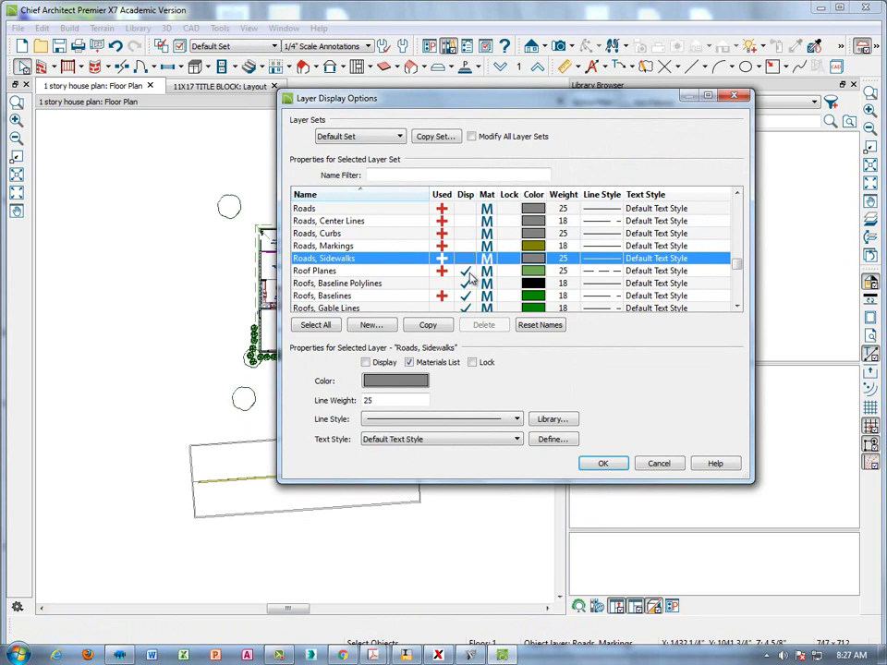
scroll(470, 277, "up", 2)
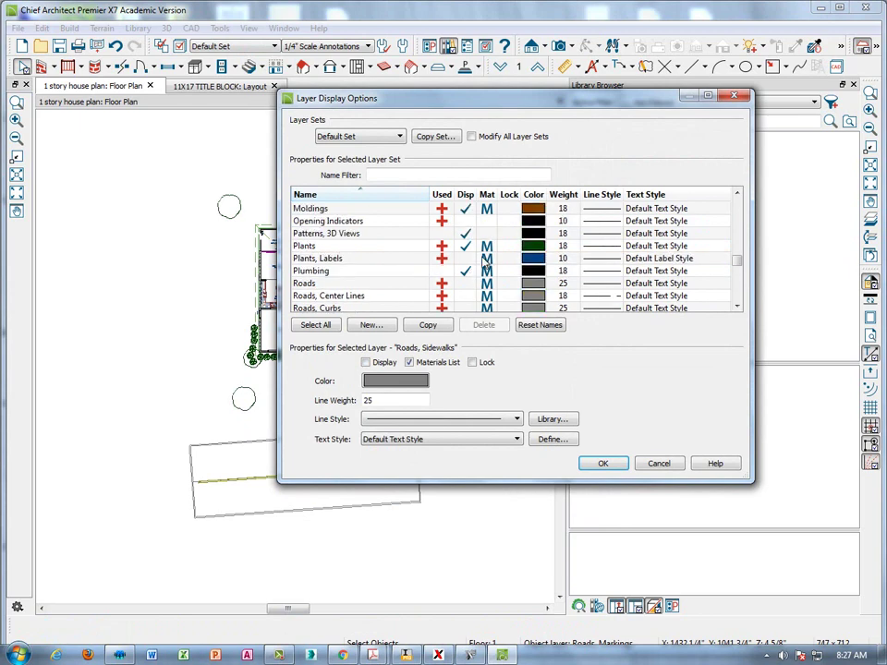
left_click(601, 464)
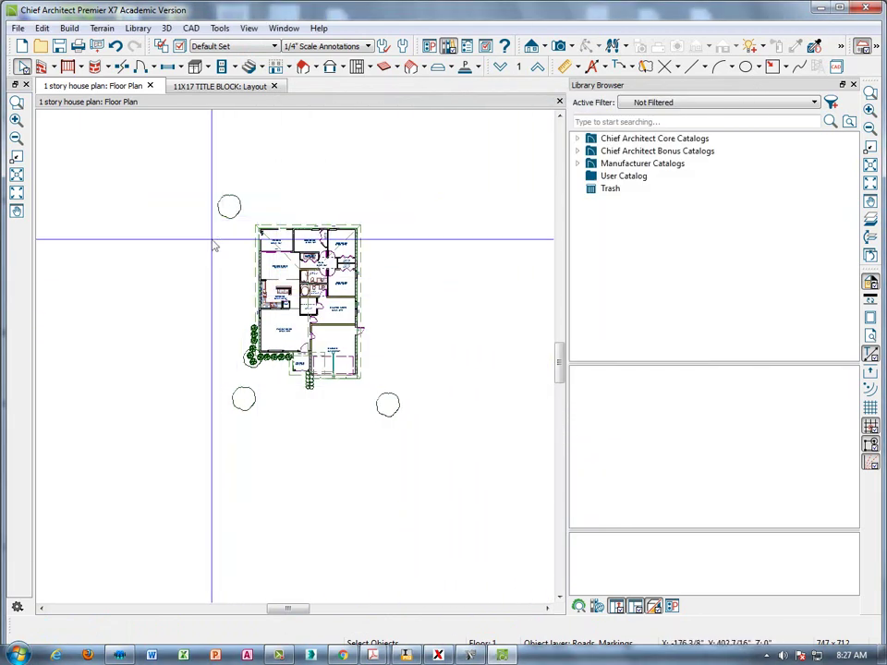
Look through the title block layout's sheets from page 2 to the blank page 7
scroll(267, 303, "up", 4)
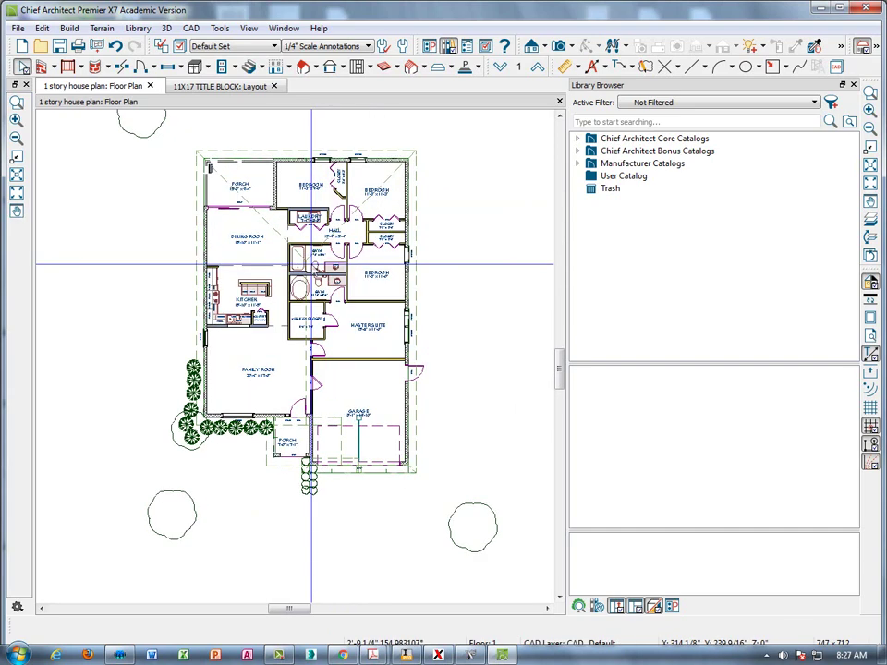
middle_click_drag(315, 263, 323, 274)
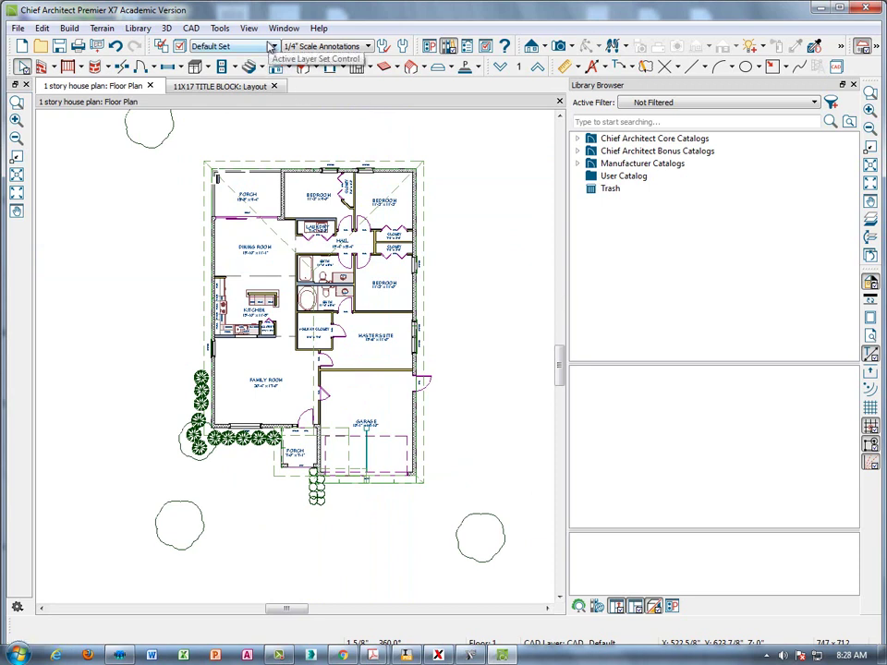
left_click(245, 88)
left_click(436, 66)
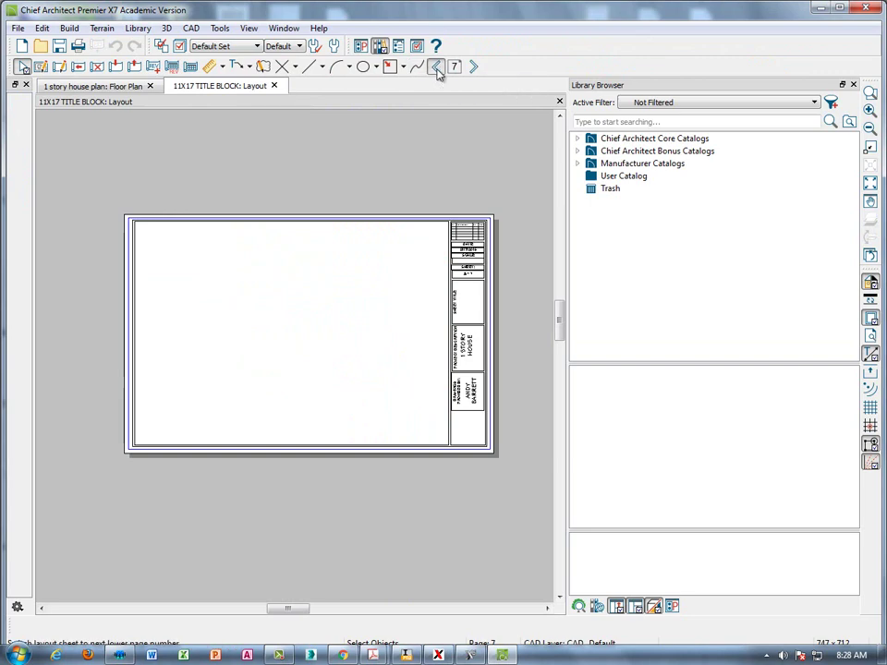
left_click(436, 66)
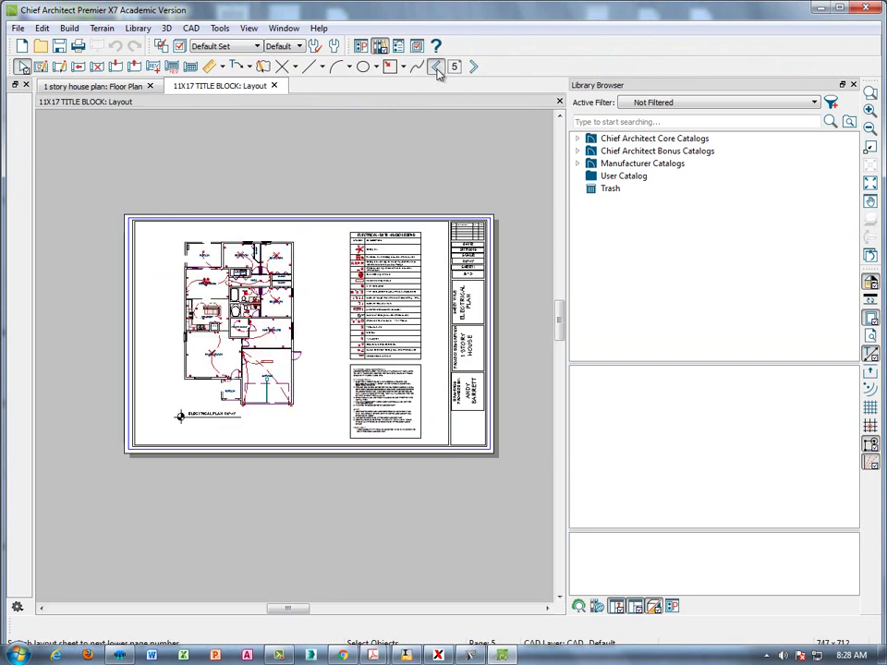
left_click(435, 67)
left_click(435, 66)
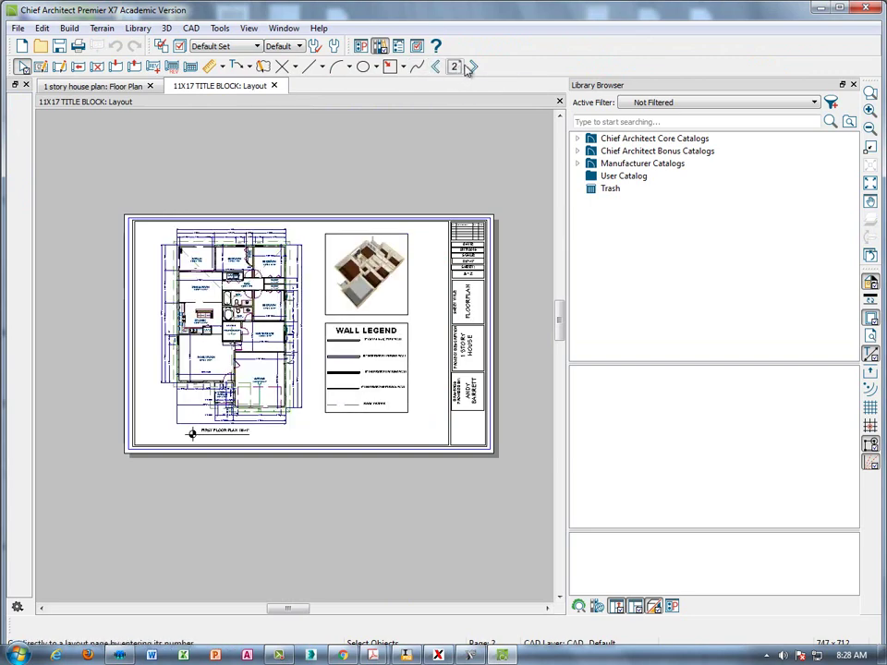
left_click(471, 67)
left_click(471, 67)
left_click(472, 67)
left_click(472, 67)
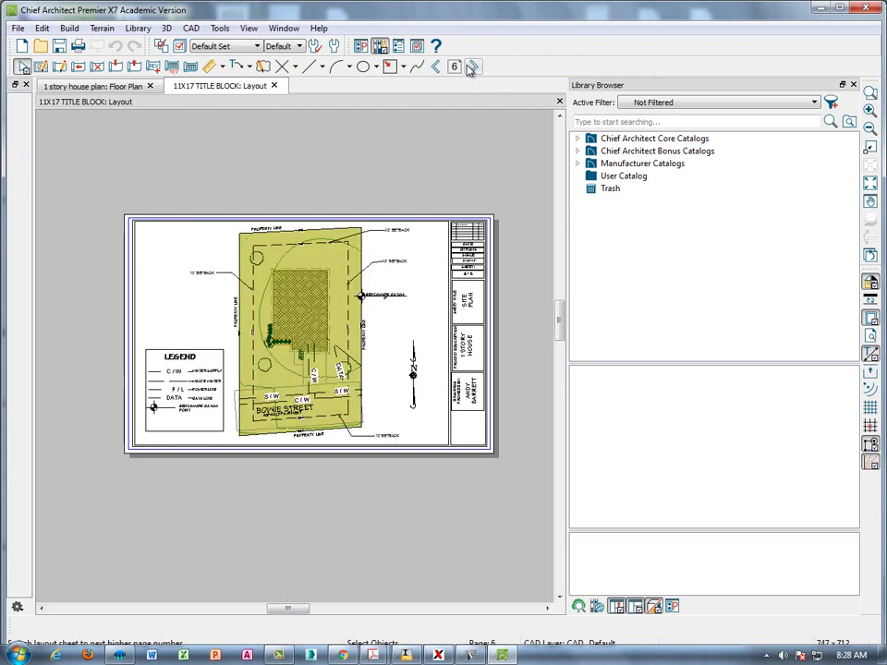
left_click(472, 67)
Return to the floor plan and create a Perspective Full Overview of the house
left_click(127, 87)
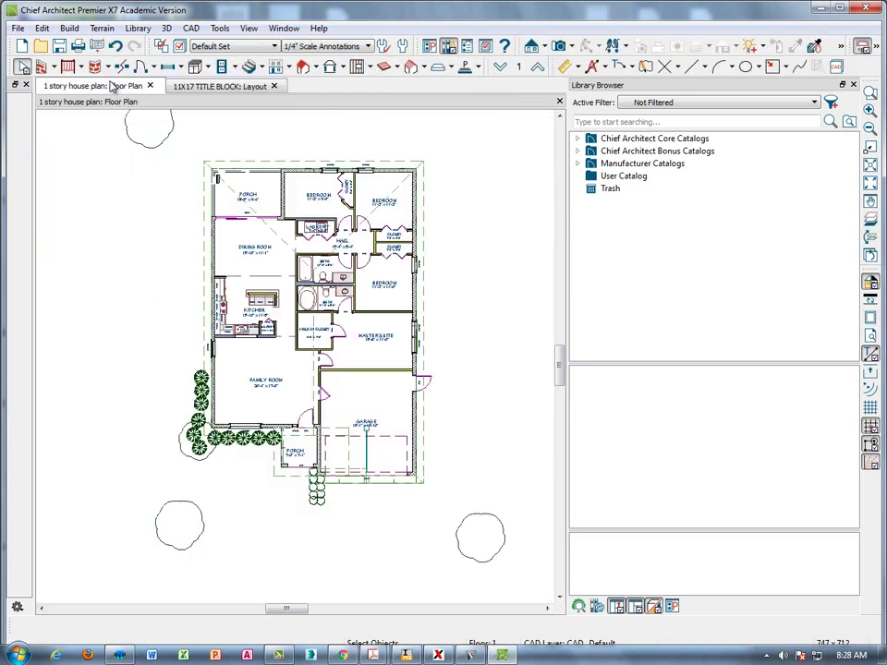
scroll(346, 250, "down", 3)
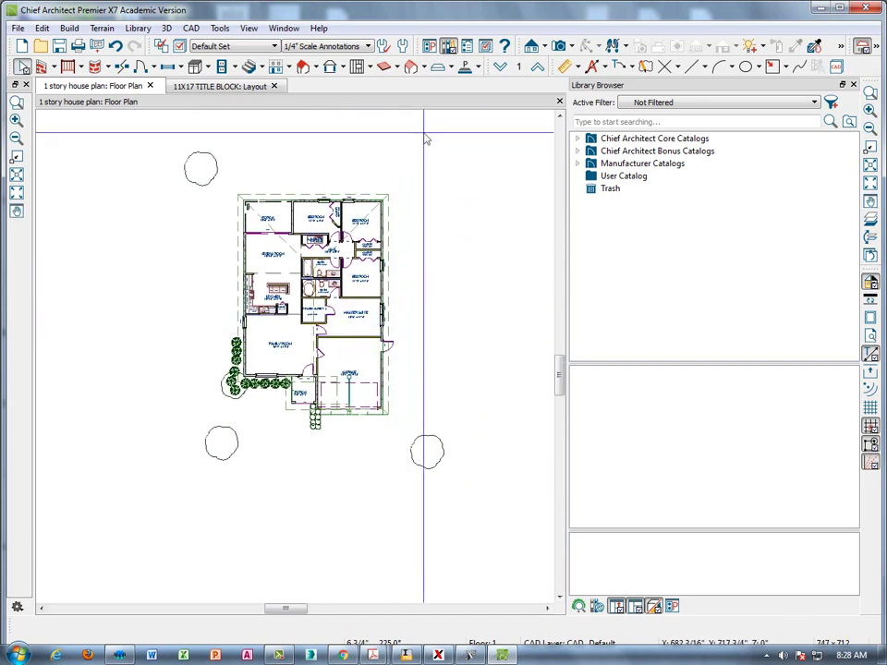
left_click(573, 46)
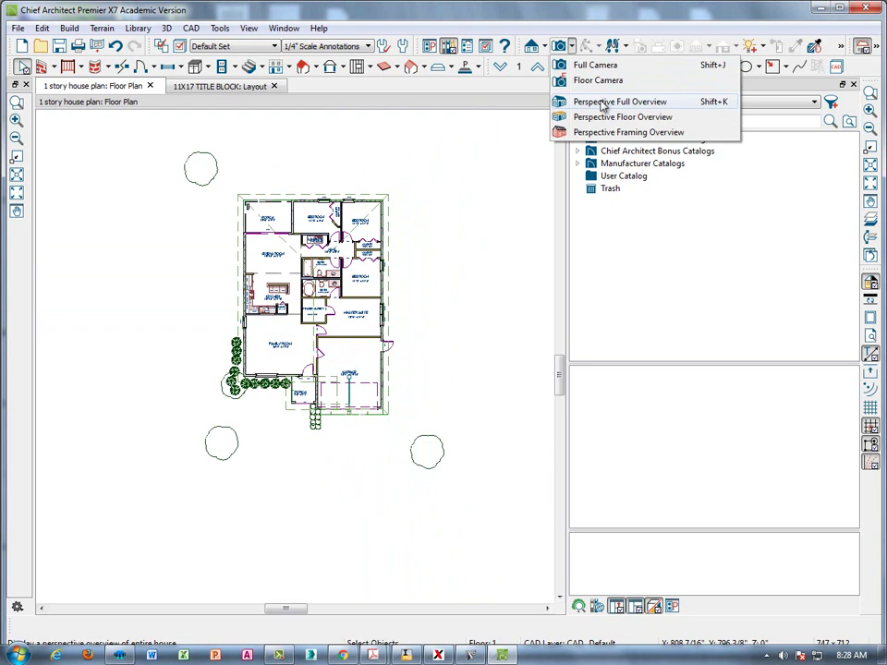
left_click(603, 103)
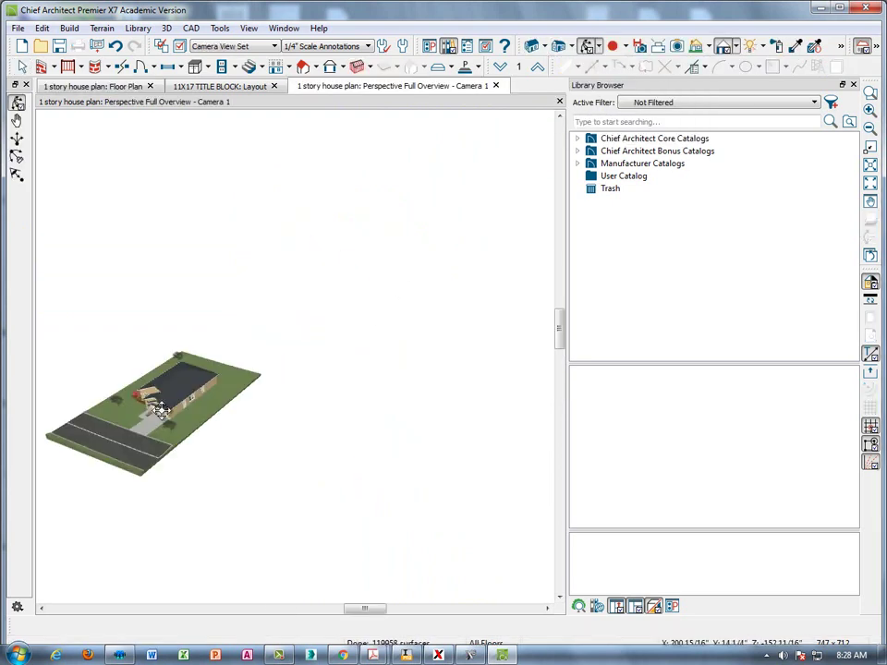
Orient the overview camera to look straight down on the roof, with the whole house centered and filling the view
left_click_drag(161, 410, 234, 541)
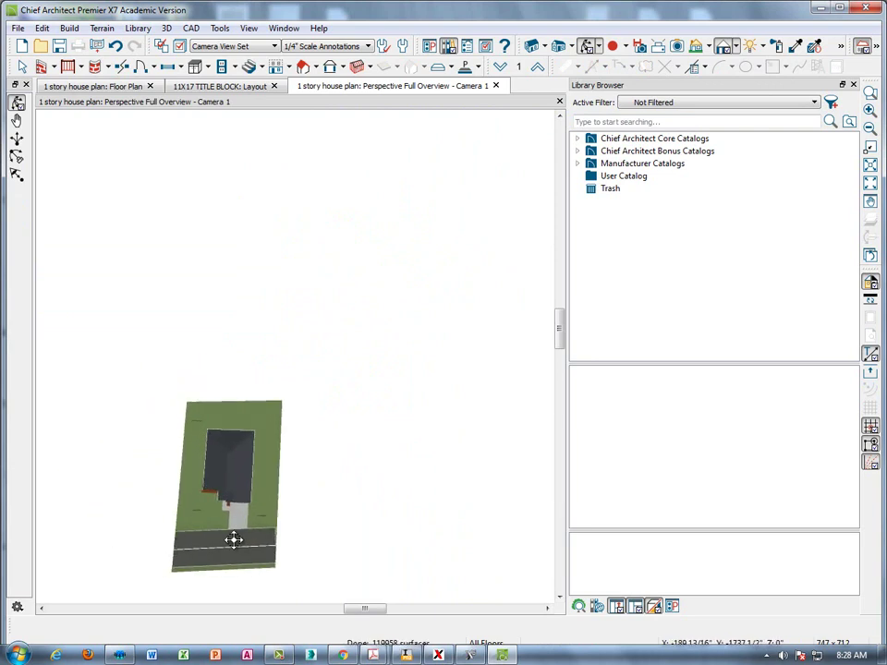
middle_click_drag(264, 509, 386, 371)
scroll(362, 361, "up", 6)
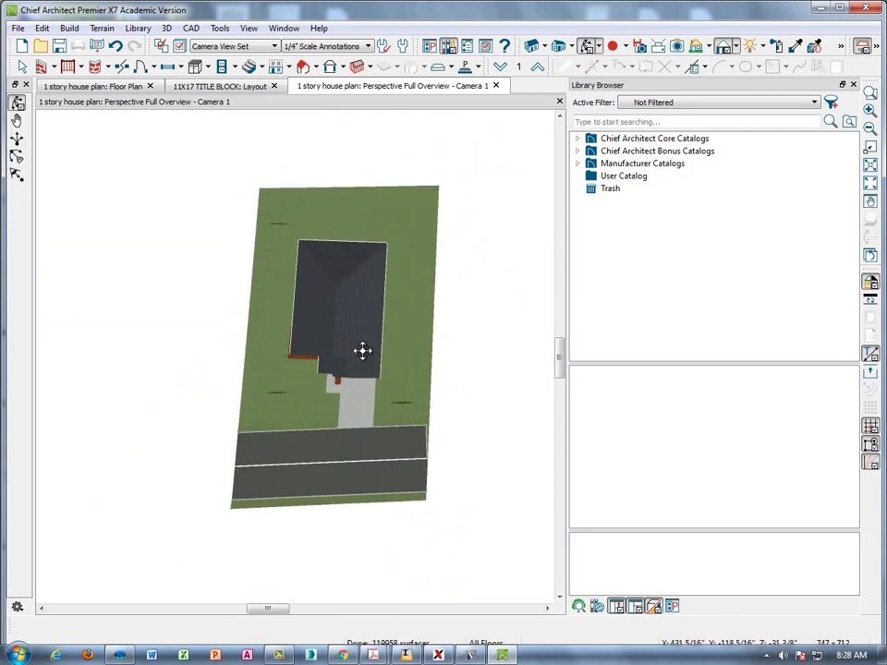
left_click_drag(344, 333, 352, 351)
scroll(369, 258, "up", 3)
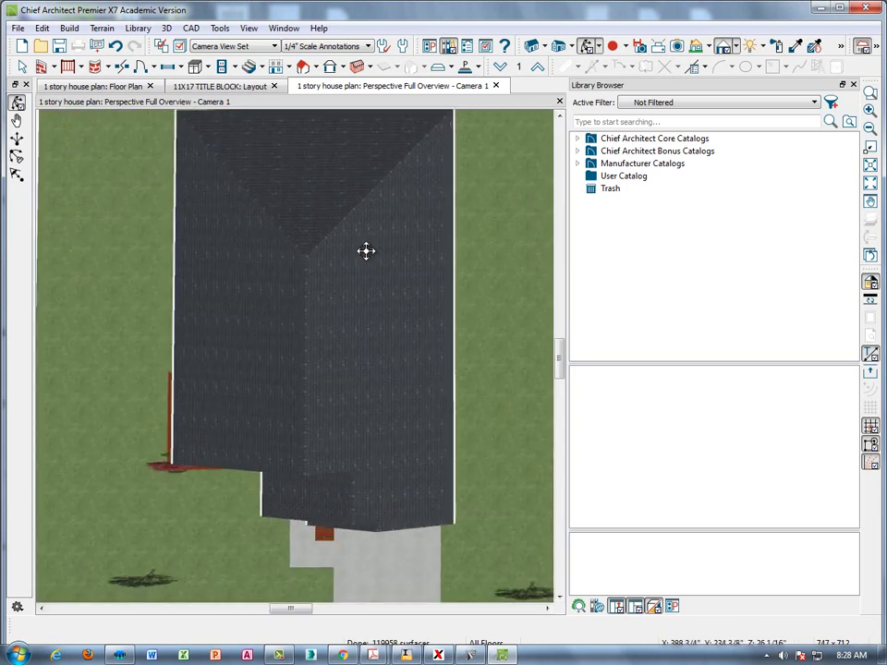
middle_click_drag(366, 252, 346, 397)
left_click_drag(344, 345, 344, 383)
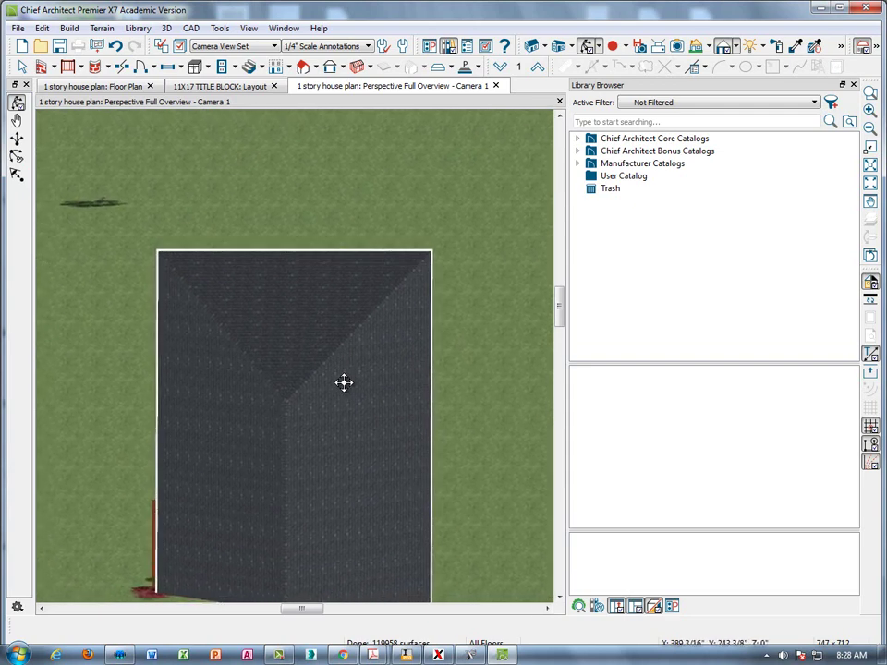
scroll(354, 422, "down", 3)
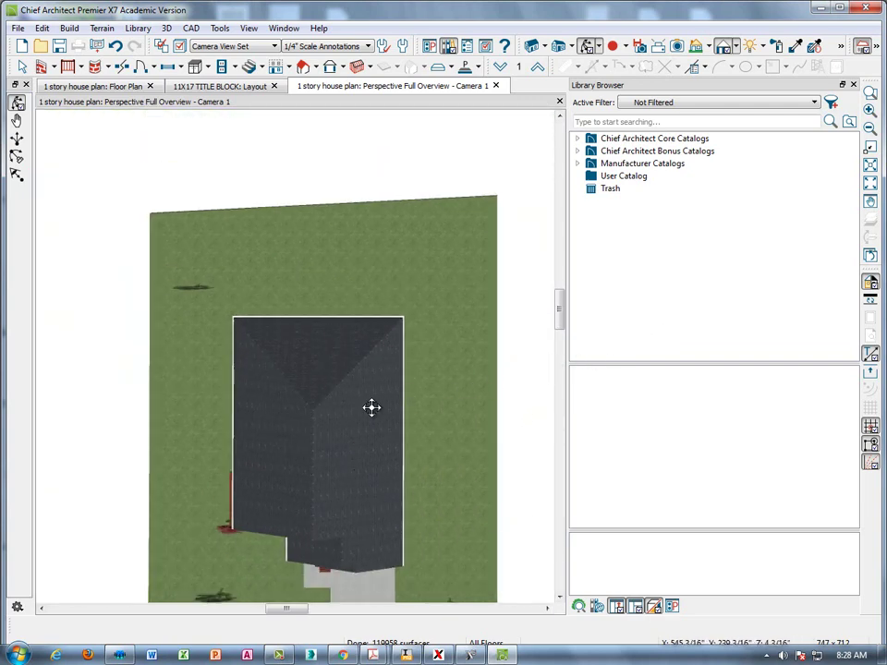
middle_click_drag(329, 429, 330, 304)
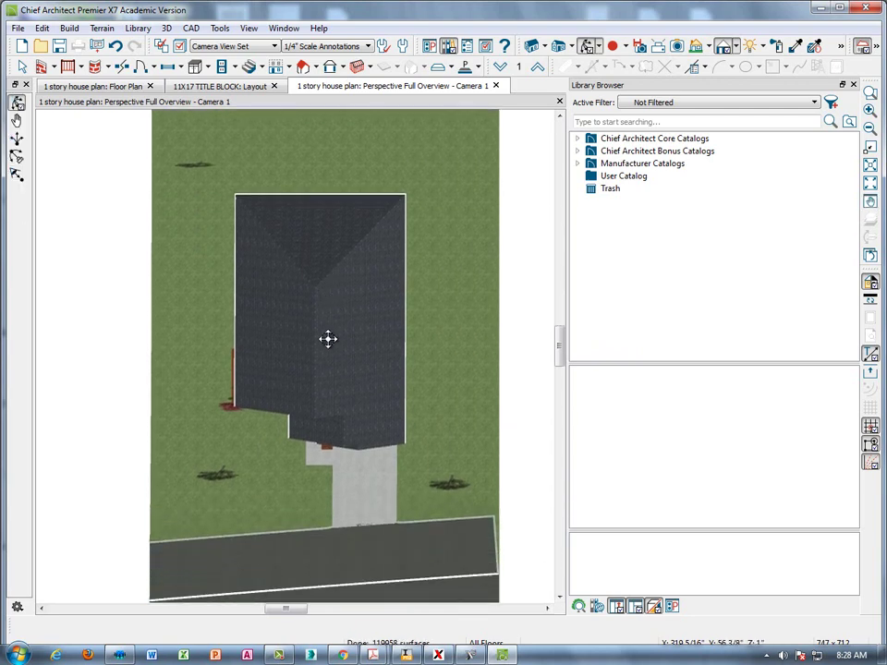
scroll(326, 336, "up", 1)
scroll(325, 335, "up", 3)
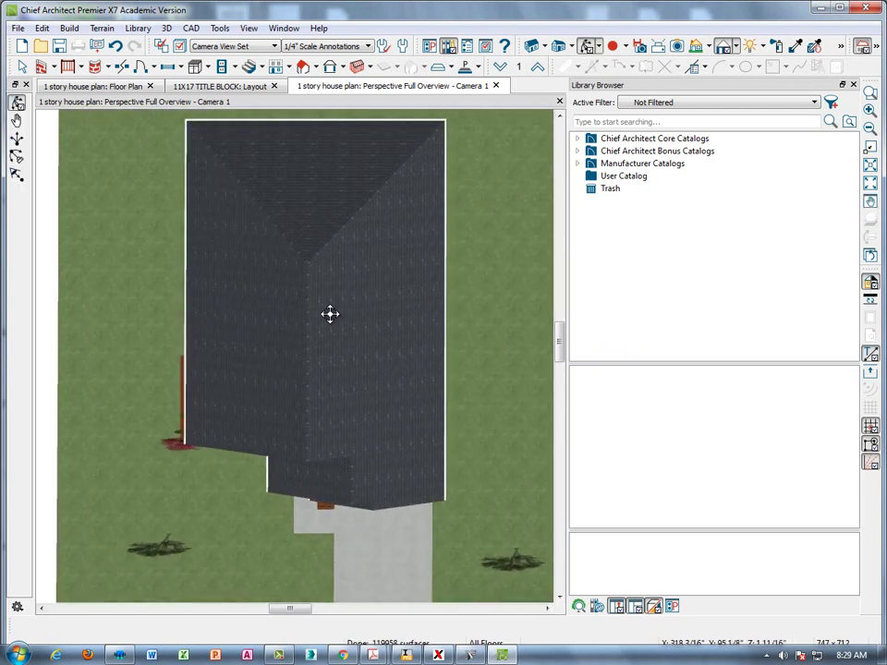
scroll(330, 314, "down", 1)
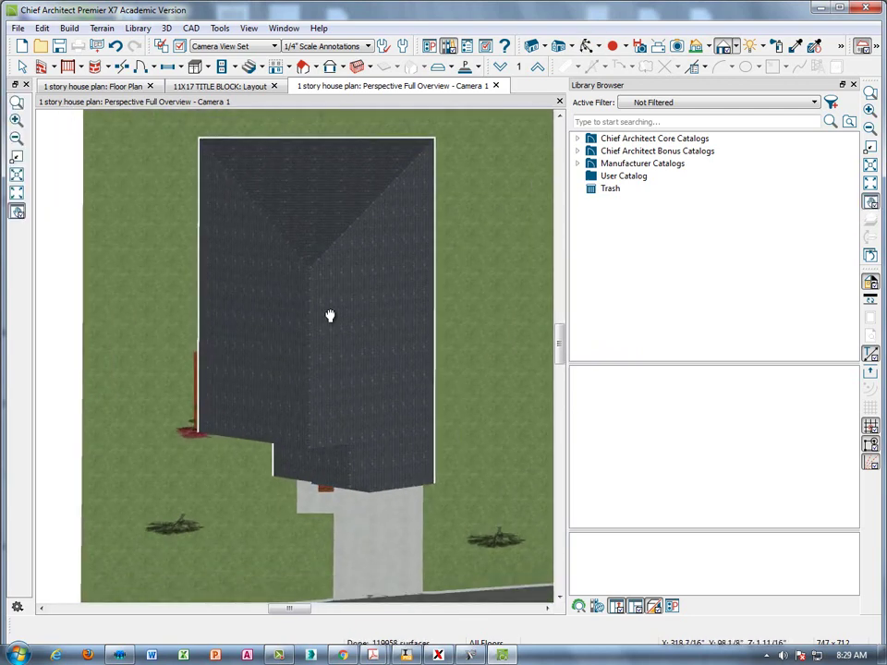
middle_click_drag(330, 315, 326, 339)
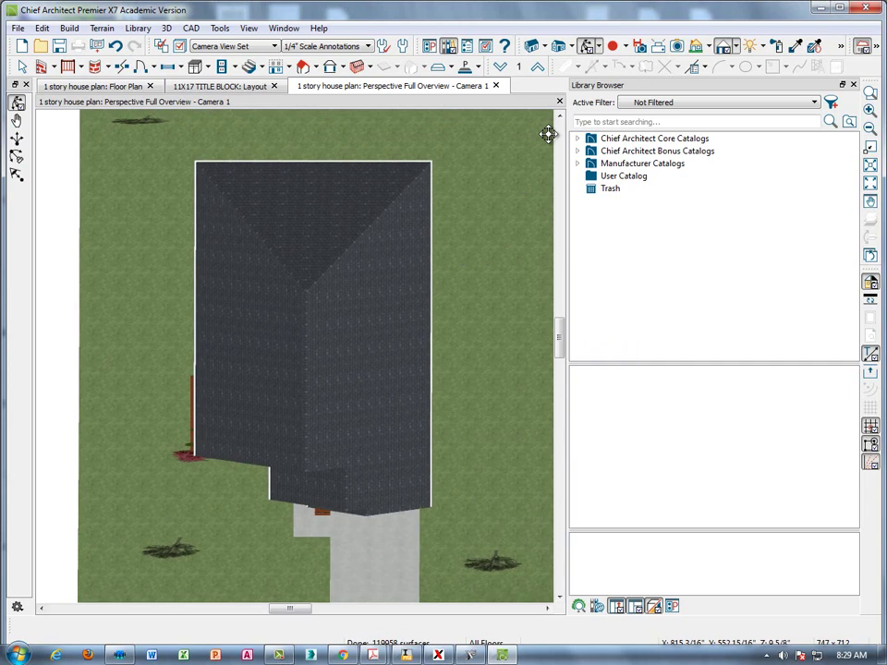
Set the overview camera's rendering technique to Vector View
right_click(360, 288)
left_click(39, 289)
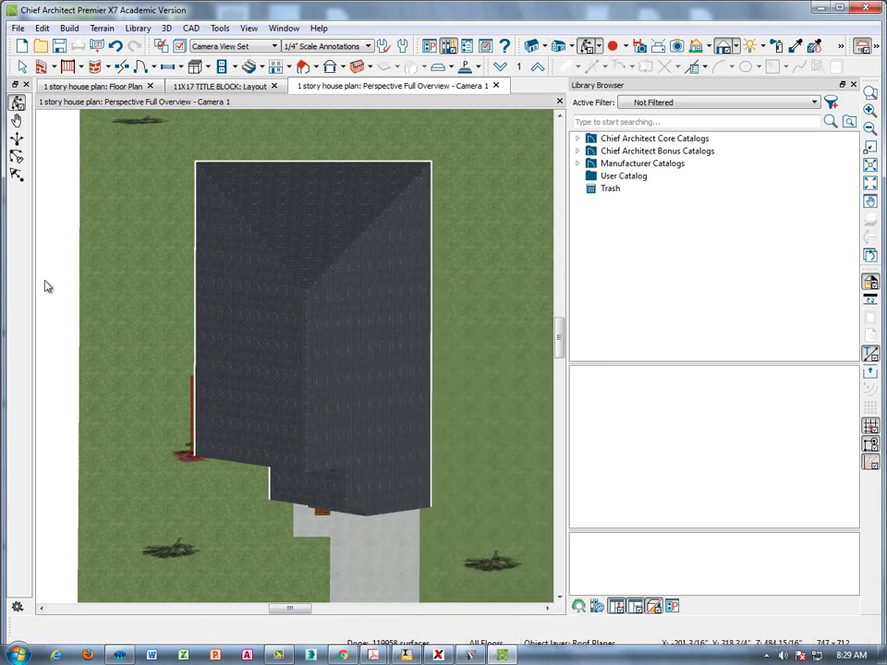
right_click(45, 287)
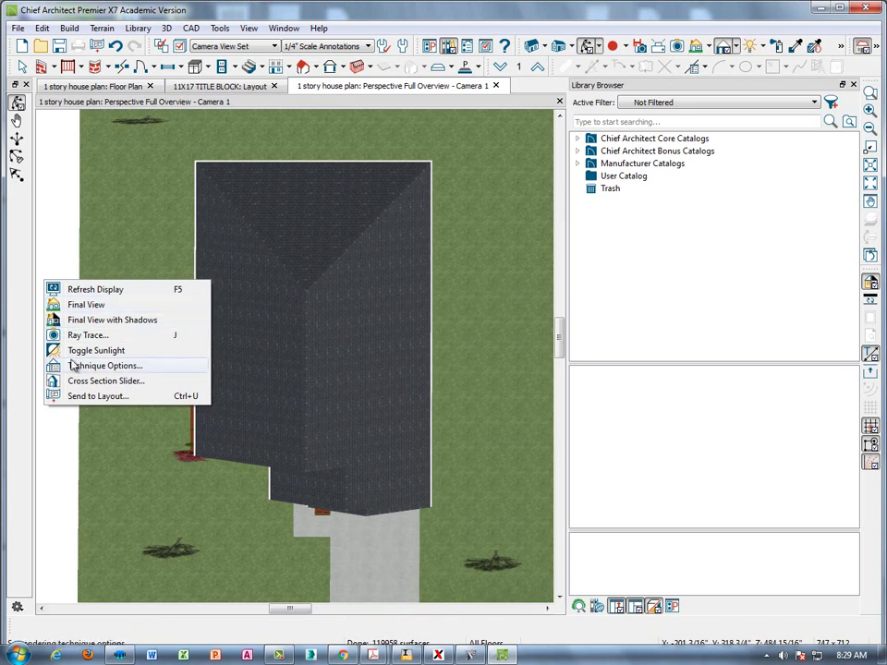
left_click(111, 367)
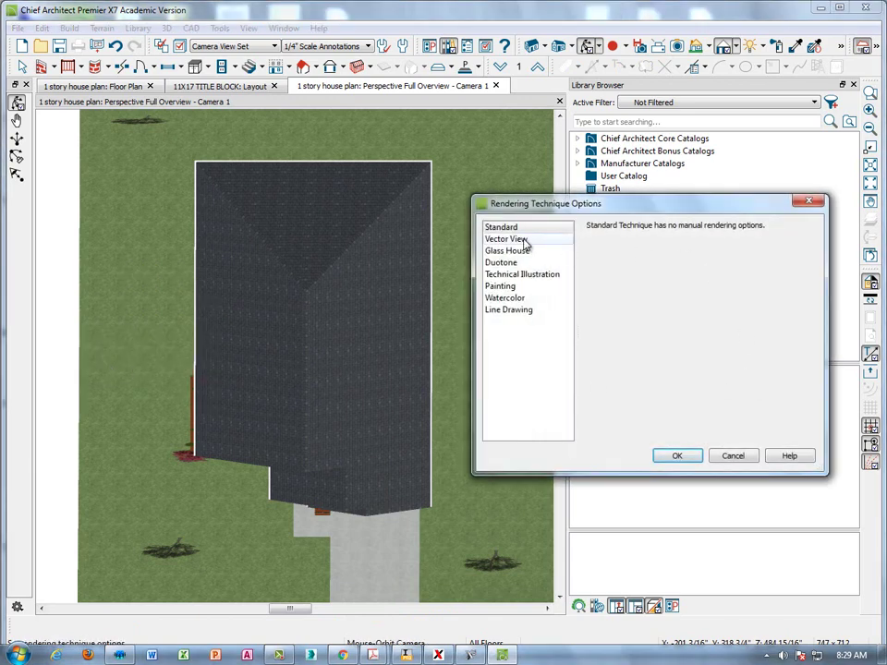
left_click(523, 239)
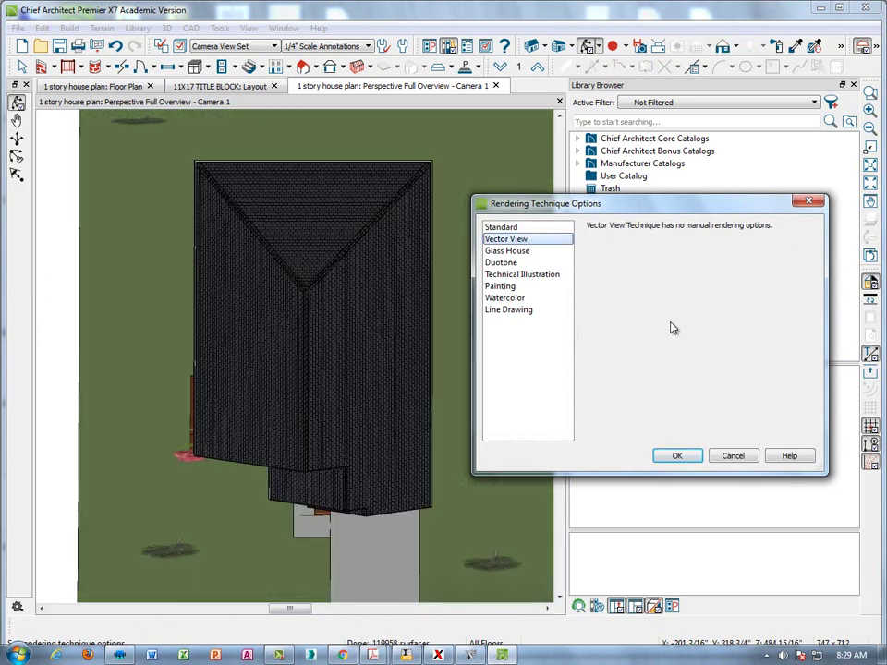
left_click(683, 458)
left_click(311, 656)
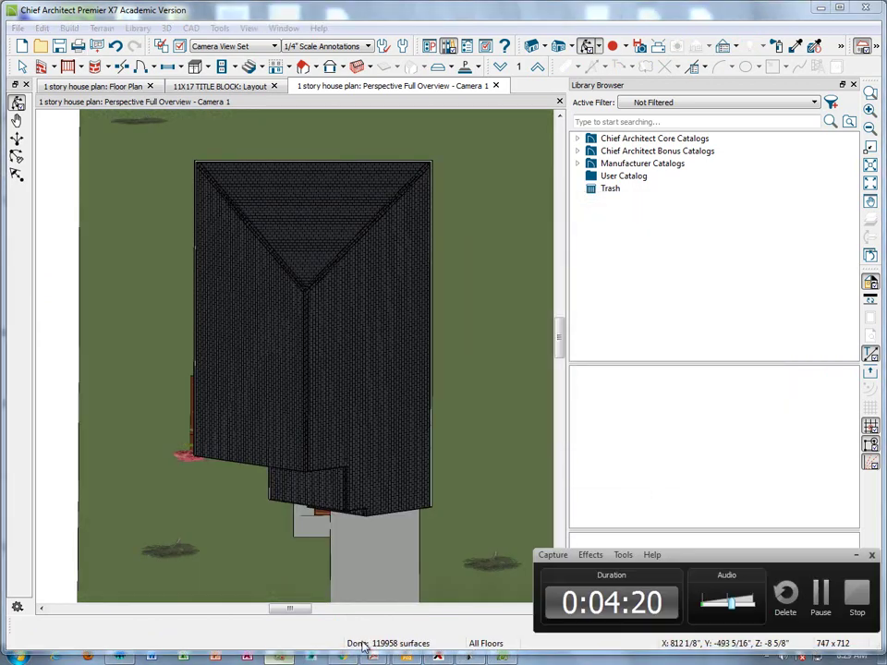
left_click(813, 607)
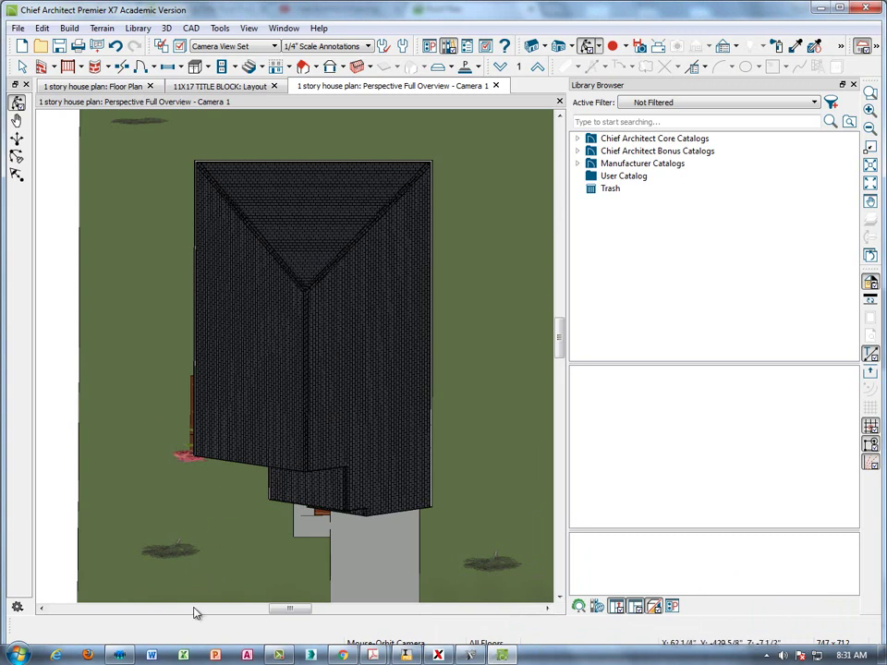
left_click(299, 655)
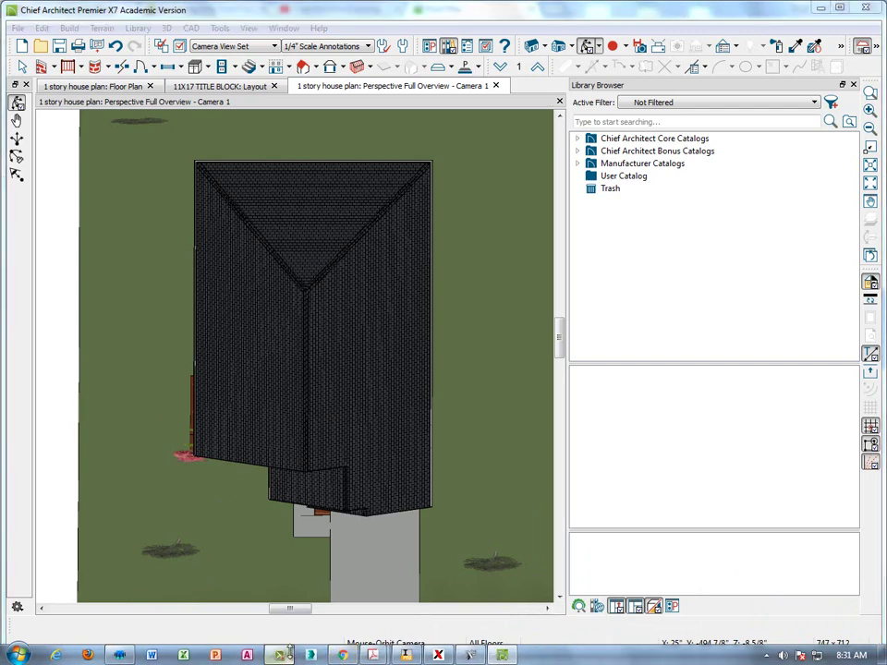
left_click(822, 596)
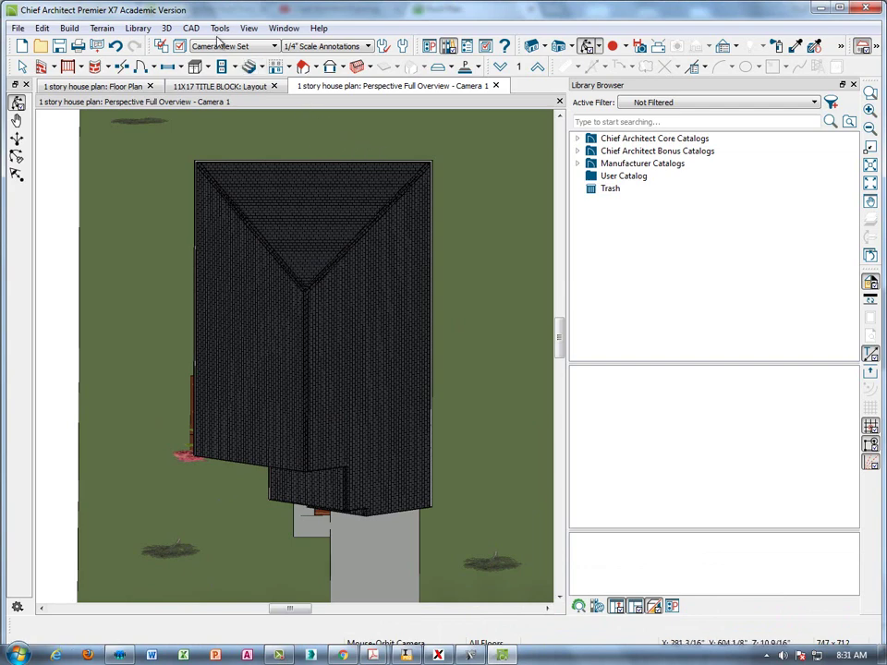
Turn off the display of the Patterns, 3D Views layer in the Camera View Set
left_click(222, 29)
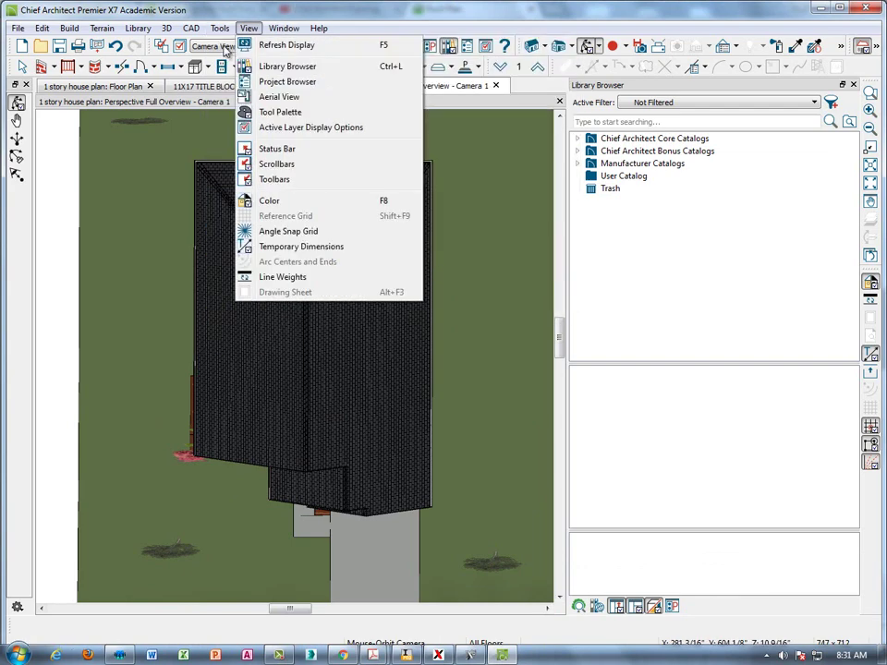
mouse_move(285, 44)
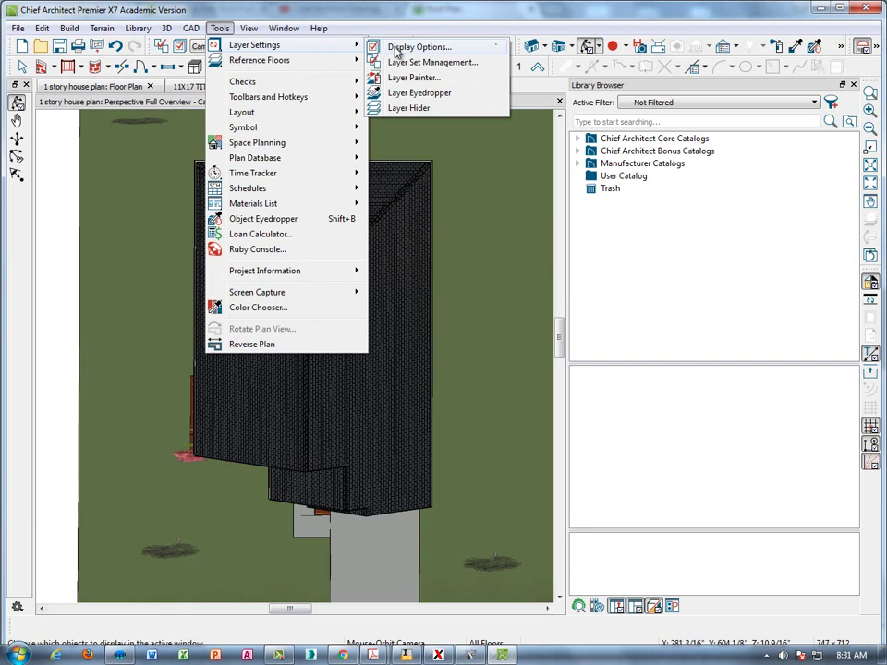
left_click(418, 47)
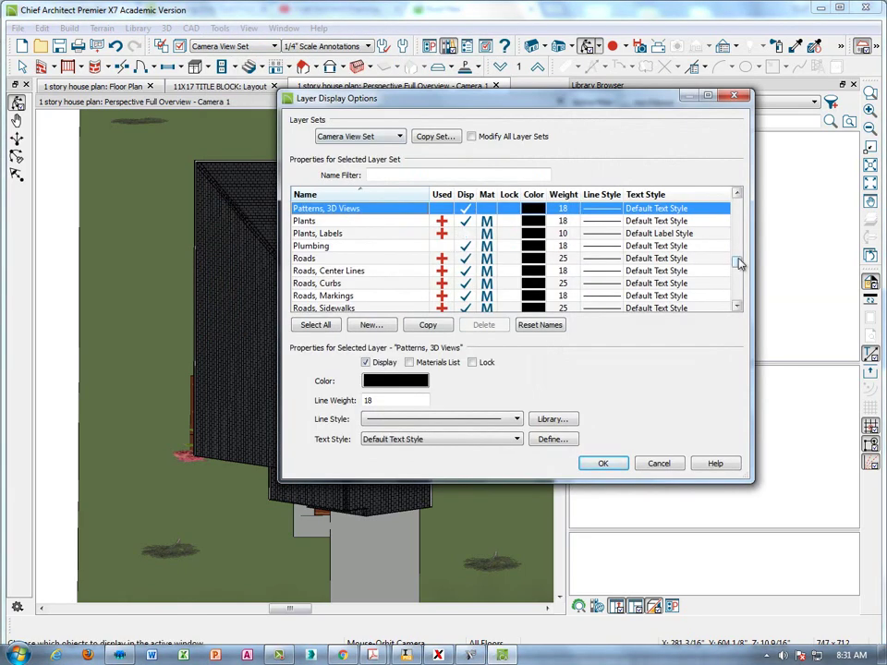
mouse_move(739, 263)
left_mouse_down()
mouse_move(737, 254)
mouse_move(739, 261)
left_mouse_up()
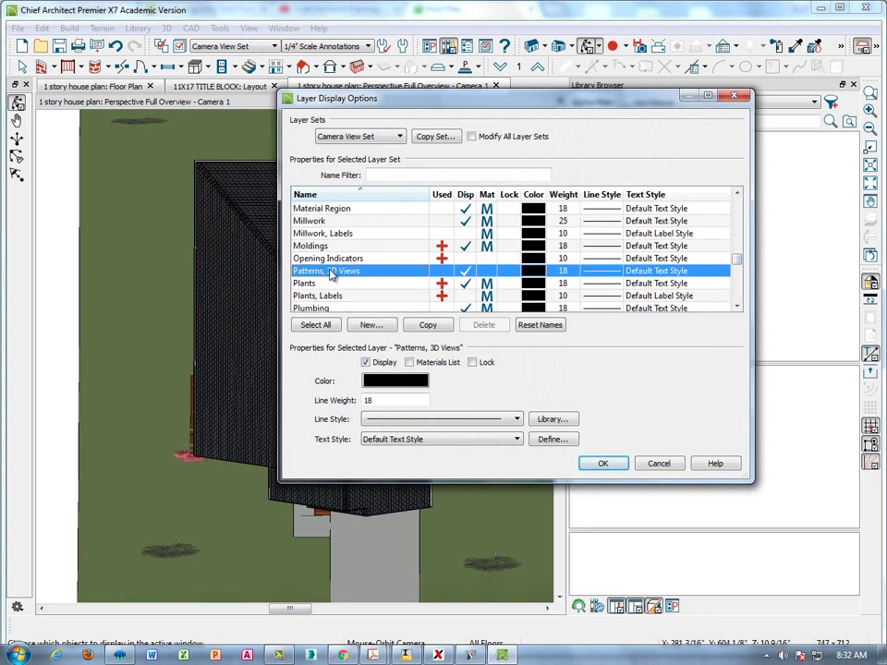
left_click(603, 465)
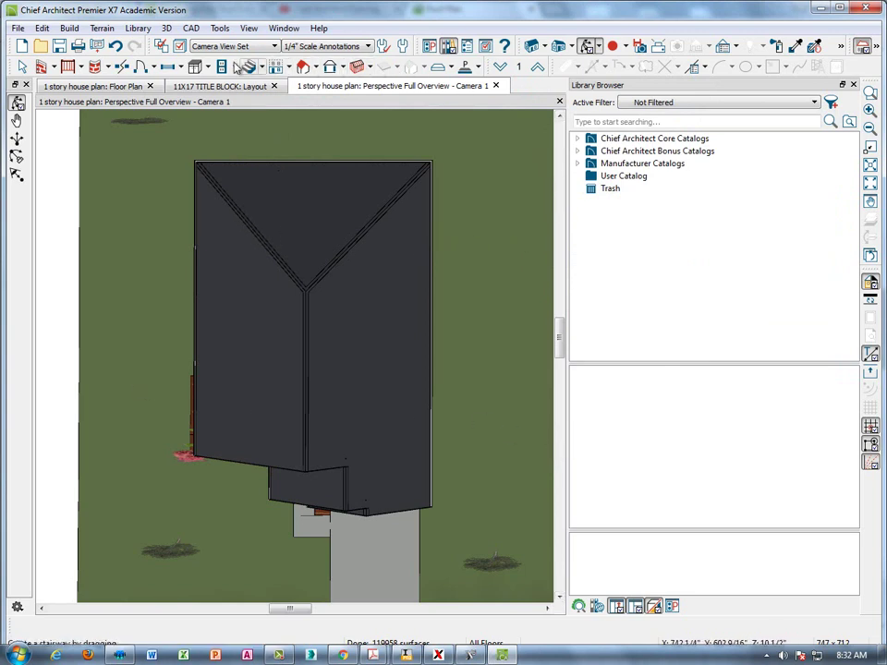
Create a CAD detail from the top-down overview of the house
left_click(192, 28)
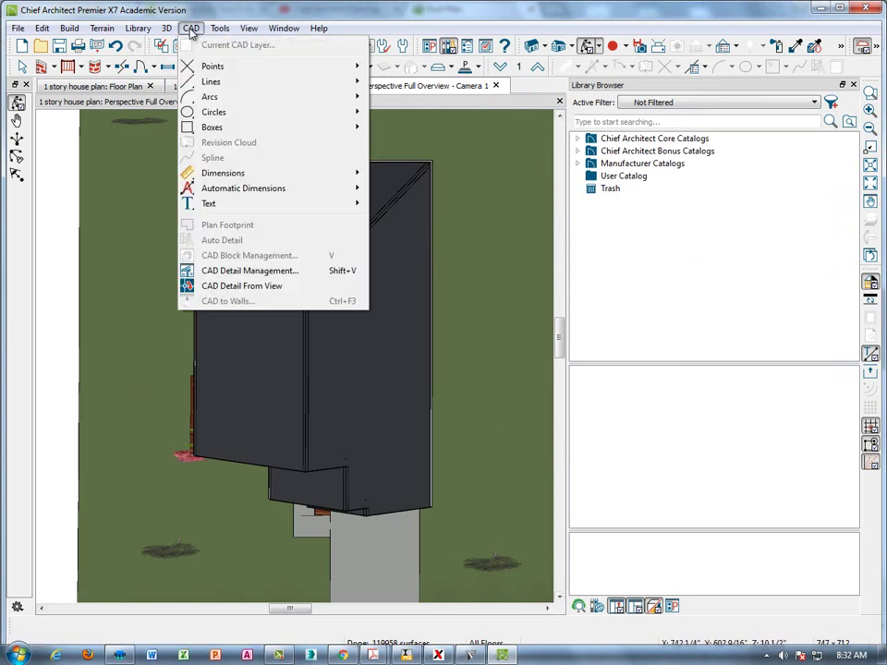
left_click(234, 287)
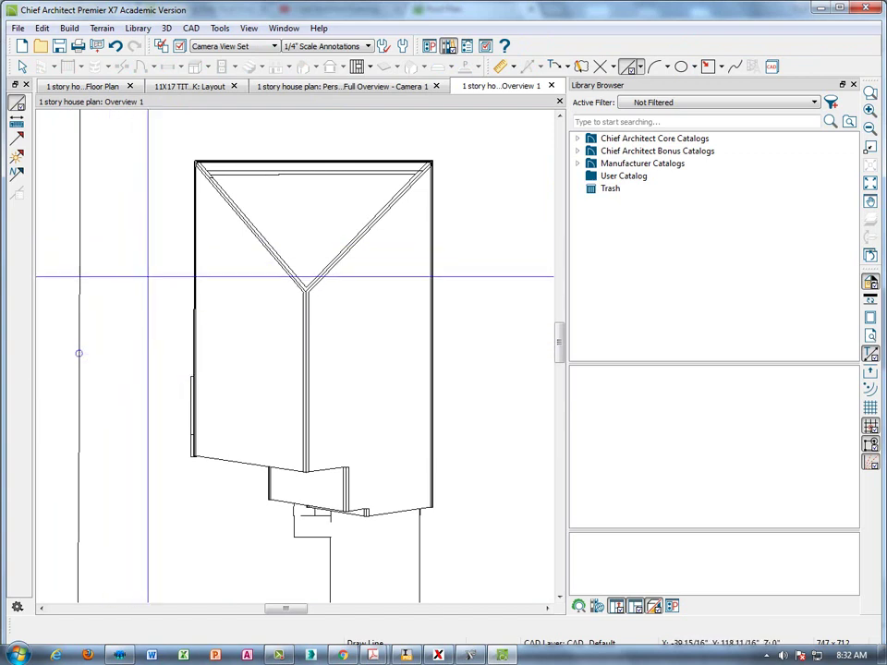
Delete the stray horizontal lines running between the two hips just below the roof's upper edge
scroll(257, 209, "up", 1)
scroll(257, 208, "up", 5)
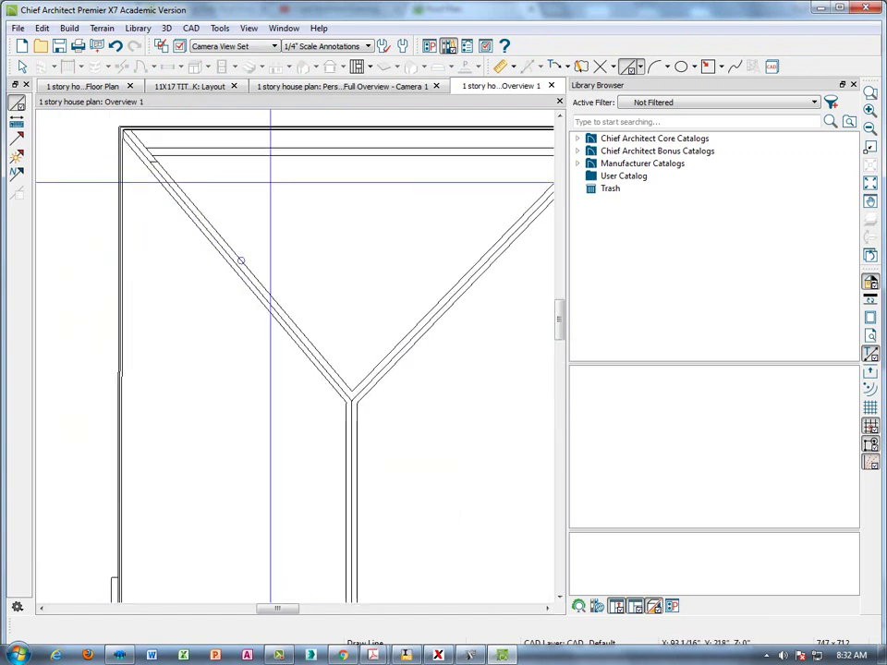
middle_click_drag(322, 199, 293, 289)
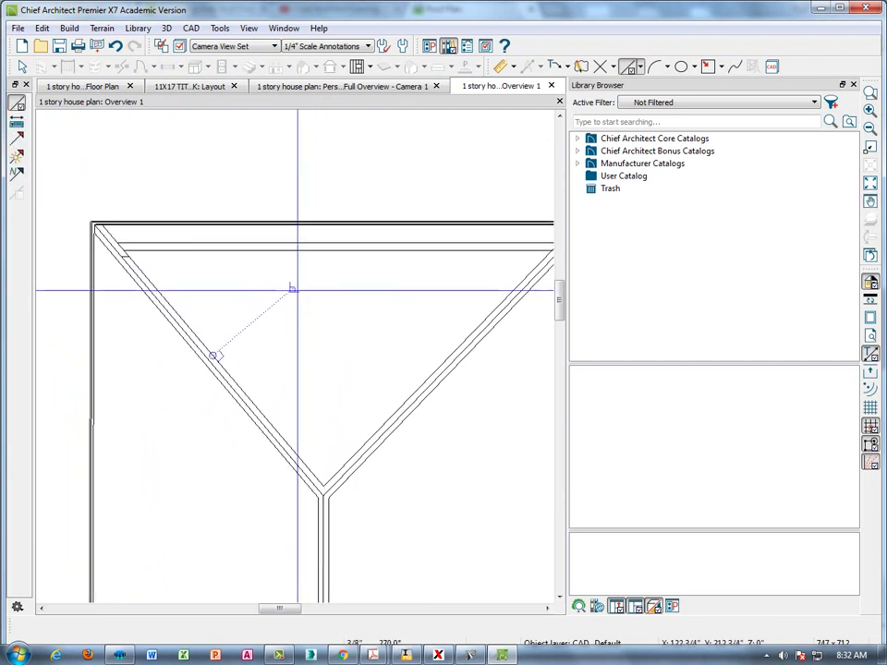
key("space")
left_click_drag(365, 271, 263, 238)
left_click(305, 249)
key("Delete")
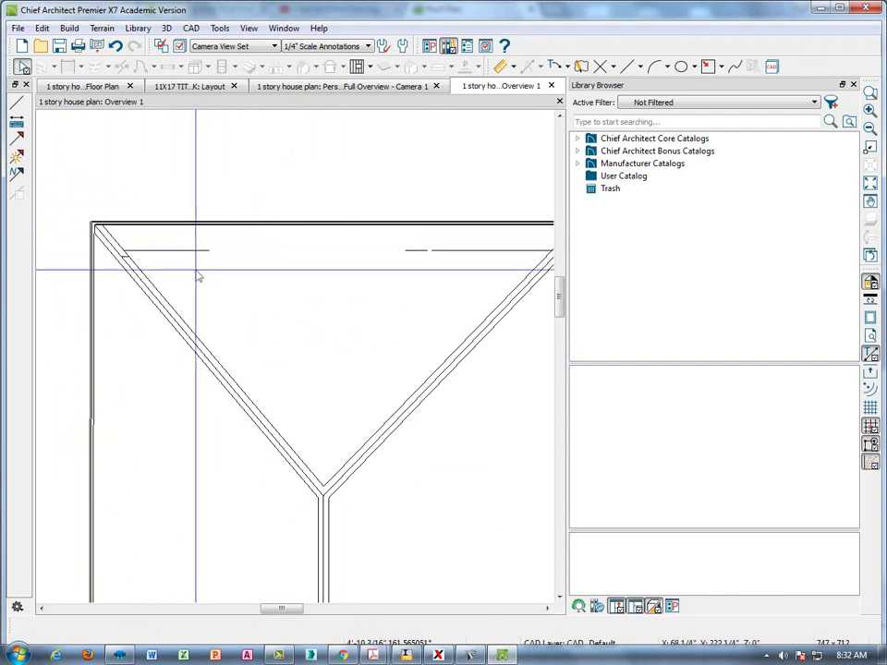
Clear the remaining horizontal line fragments beside and inside both hips near the roof's upper corners
scroll(148, 257, "up", 4)
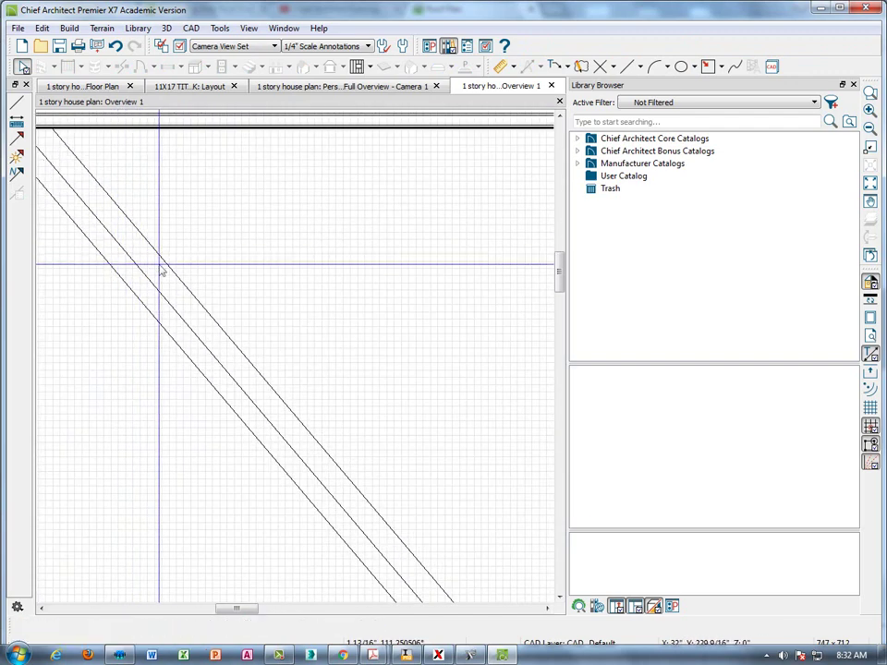
scroll(400, 259, "down", 1)
scroll(398, 252, "down", 2)
middle_click_drag(442, 267, 13, 220)
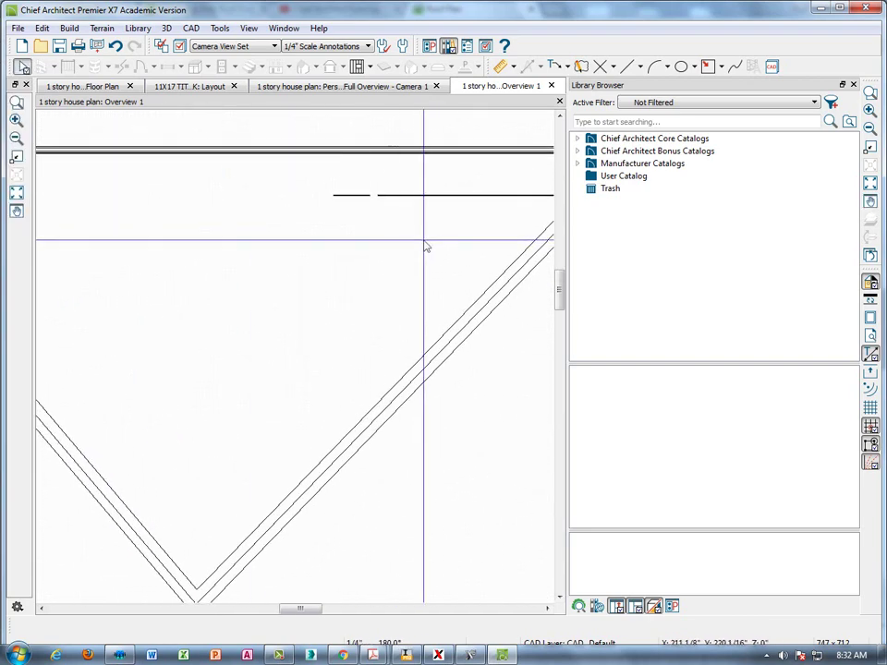
scroll(370, 242, "down", 4)
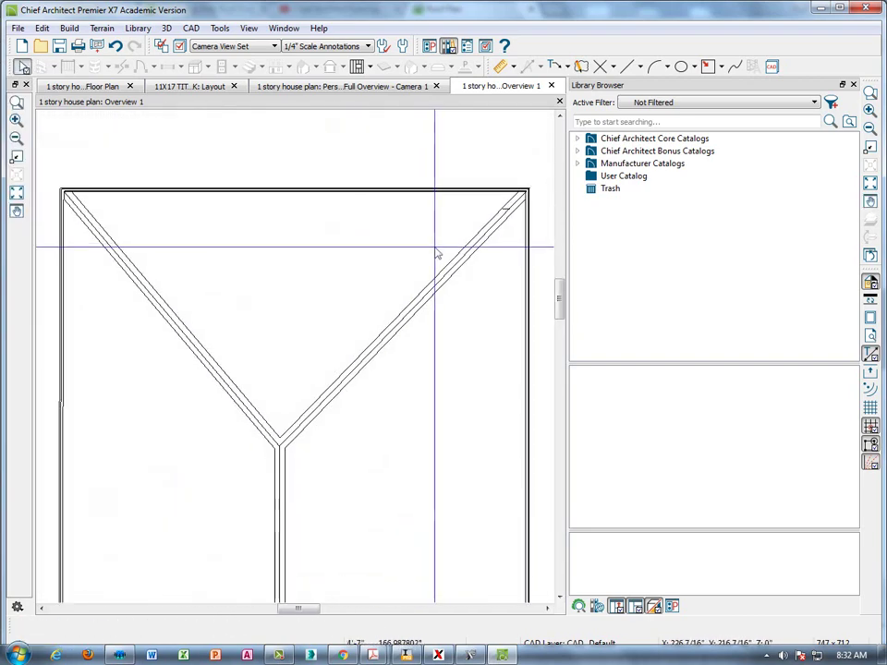
scroll(438, 245, "up", 2)
scroll(440, 240, "up", 5)
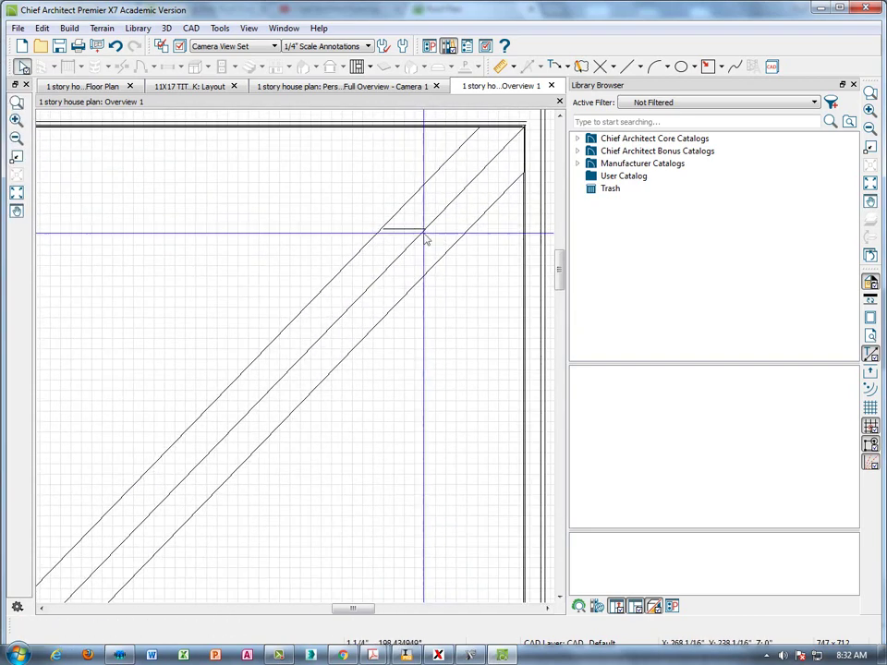
scroll(341, 265, "down", 5)
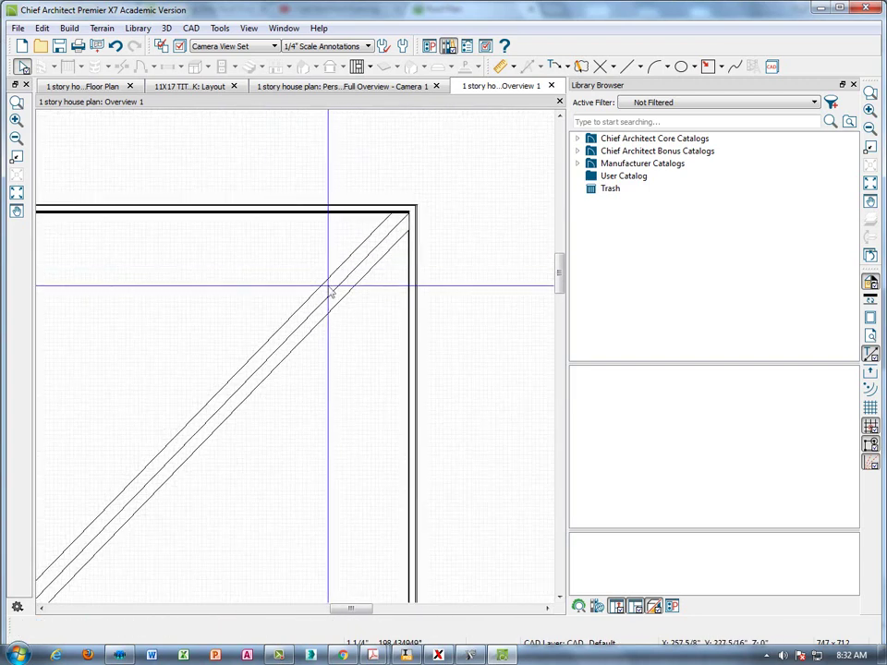
Delete the road, driveway and walkway lines in front of the house and the lower part of the left lot line
middle_click_drag(294, 437, 395, 259)
scroll(319, 473, "down", 4)
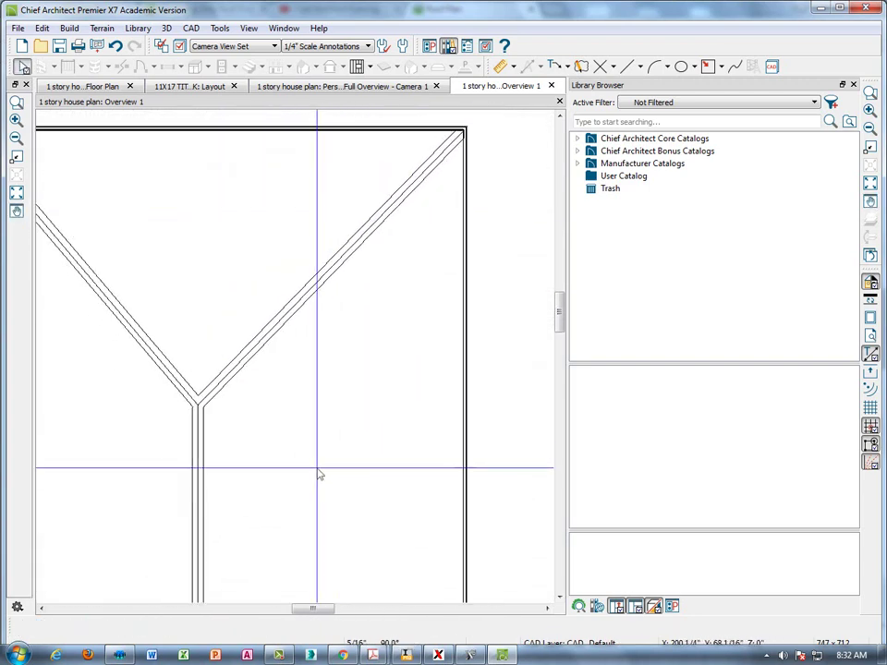
mouse_move(317, 483)
middle_mouse_down()
mouse_move(362, 292)
mouse_move(333, 465)
mouse_move(317, 447)
mouse_move(317, 330)
mouse_move(291, 376)
mouse_move(363, 320)
mouse_move(332, 432)
mouse_move(383, 459)
mouse_move(379, 402)
mouse_move(410, 427)
mouse_move(373, 429)
mouse_move(332, 371)
middle_mouse_up()
scroll(406, 420, "down", 4)
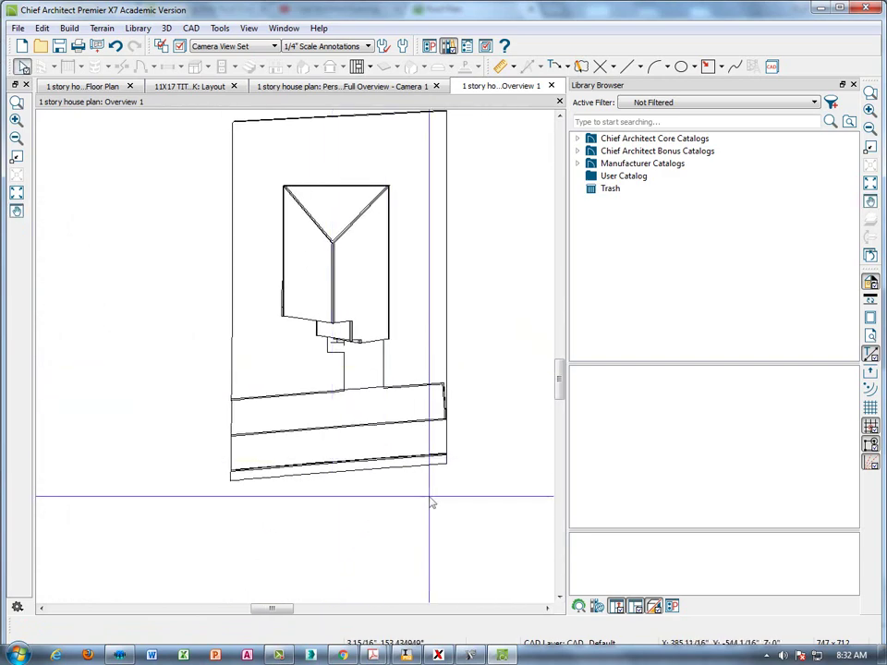
left_click_drag(467, 501, 189, 383)
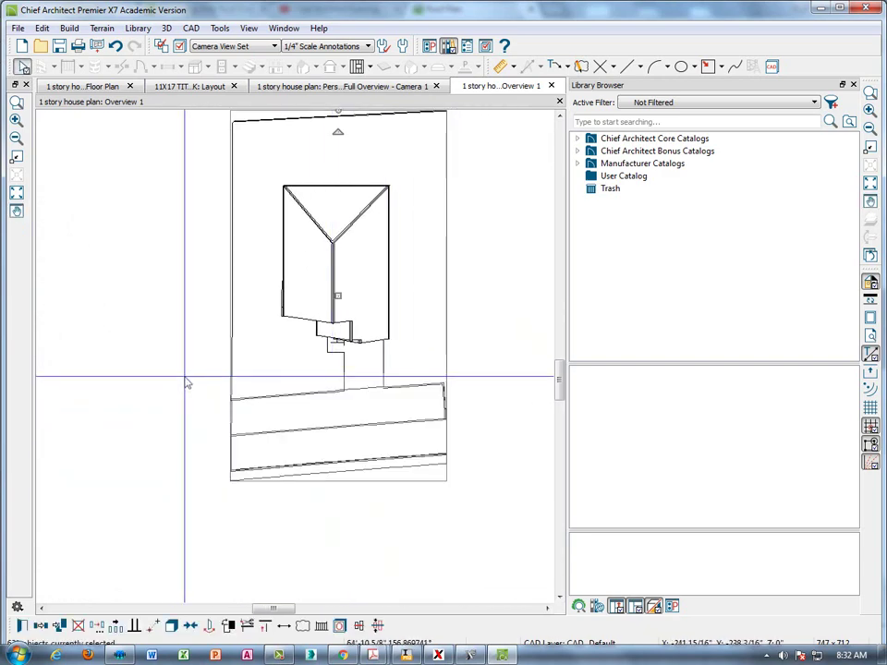
key("Delete")
left_click_drag(336, 375, 287, 349)
key("Delete")
left_click_drag(250, 385, 195, 294)
key("Delete")
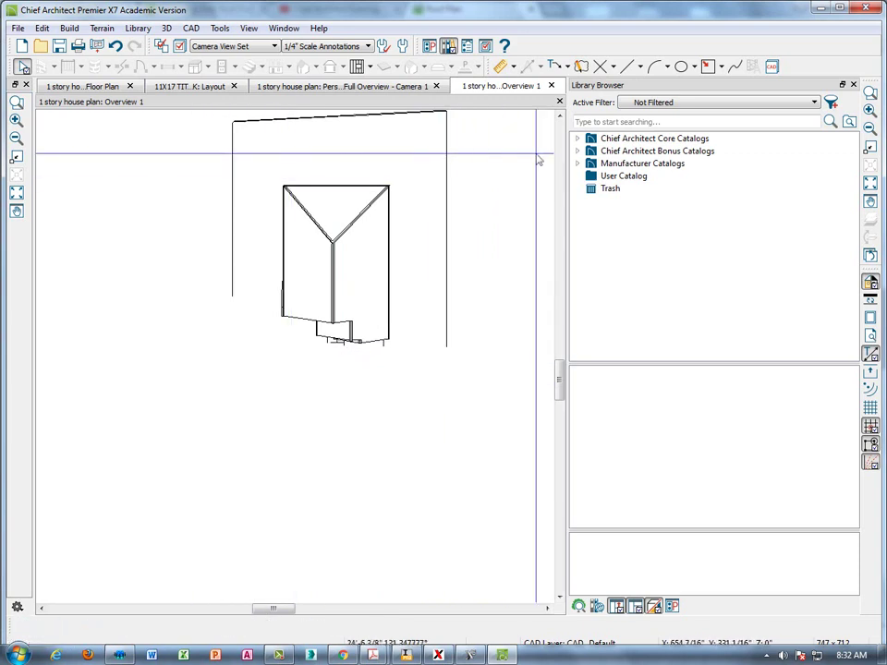
Delete the lot boundary lines behind the house and along both of its sides
left_click_drag(506, 153, 160, 108)
key("Delete")
left_click_drag(251, 256, 202, 204)
key("Delete")
left_click_drag(243, 343, 197, 177)
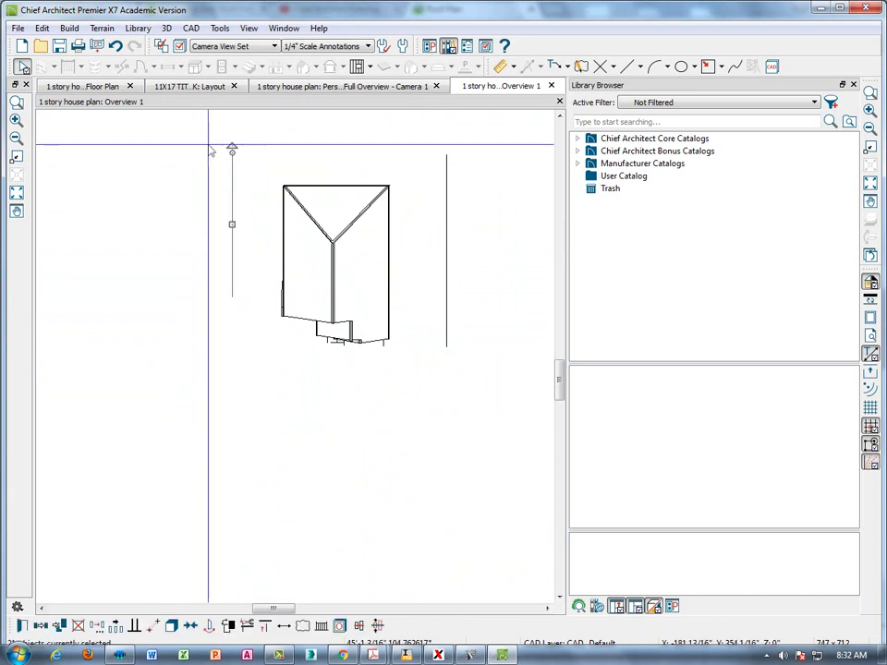
key("Delete")
left_click_drag(499, 386, 413, 145)
key("Delete")
Delete the leftover driveway, walkway and entry line stubs below the front eave of the roof
scroll(407, 310, "up", 6)
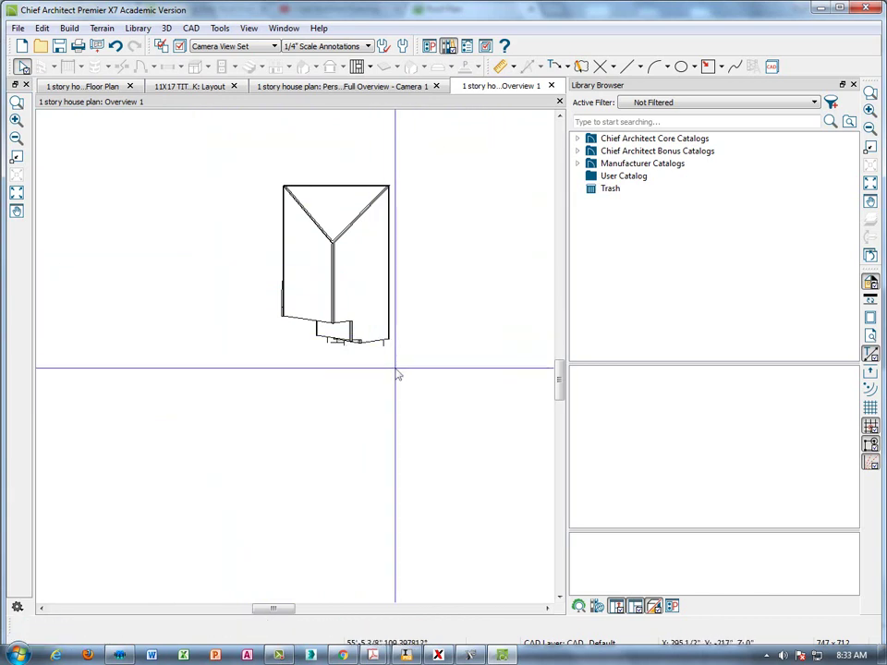
left_click_drag(471, 360, 431, 327)
key("Delete")
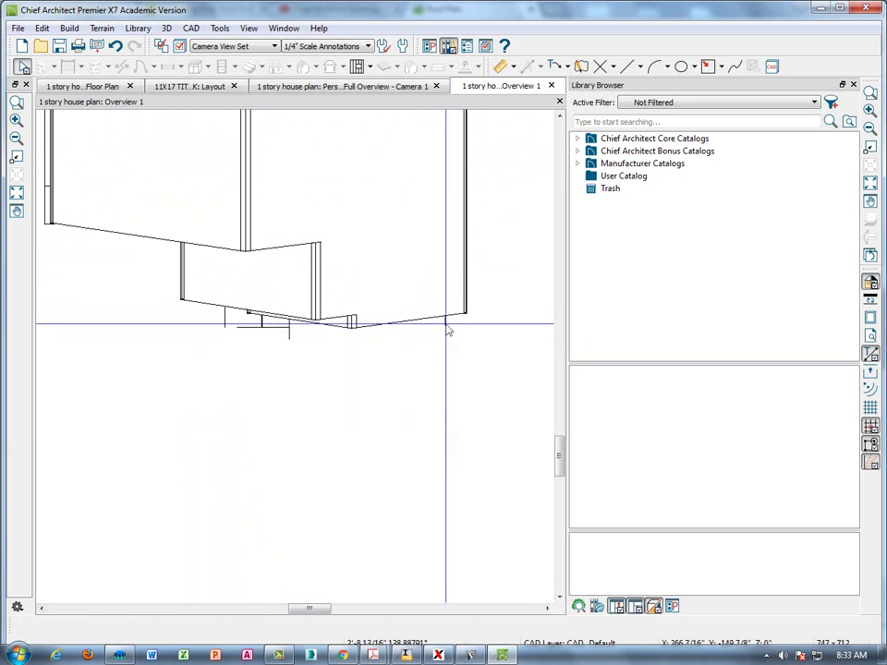
scroll(288, 356, "up", 3)
scroll(513, 330, "down", 2)
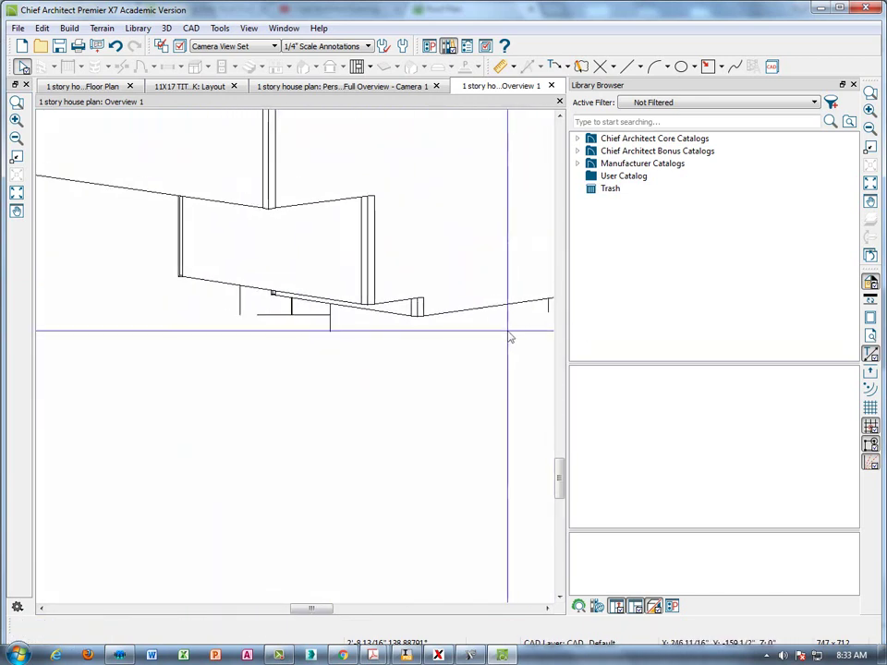
middle_click_drag(505, 330, 368, 347)
scroll(368, 346, "up", 1)
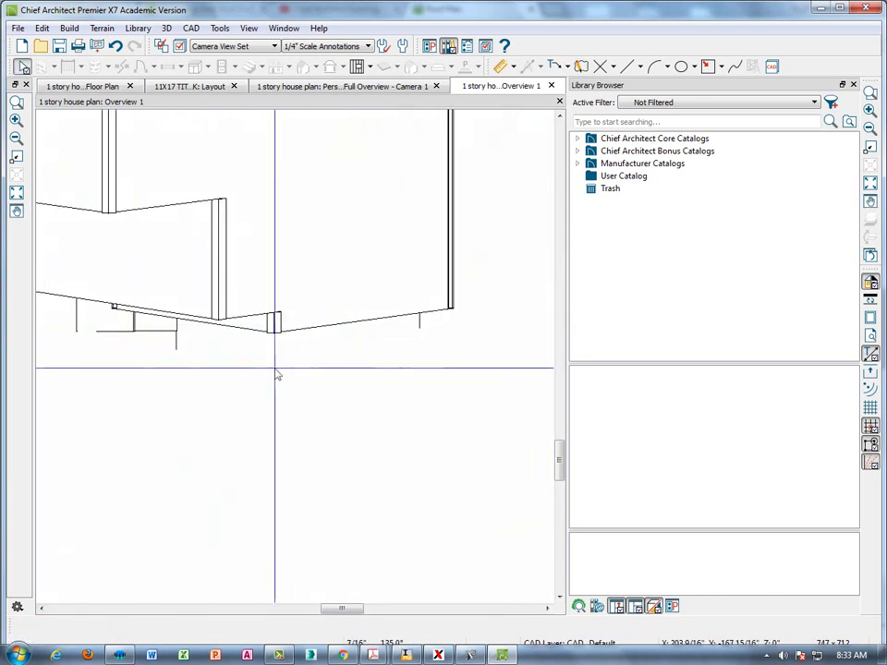
middle_click_drag(180, 353, 259, 354)
mouse_move(274, 364)
left_mouse_down()
mouse_move(143, 310)
mouse_move(161, 342)
mouse_move(135, 301)
left_mouse_up()
key("Delete")
key("Delete")
key("Delete")
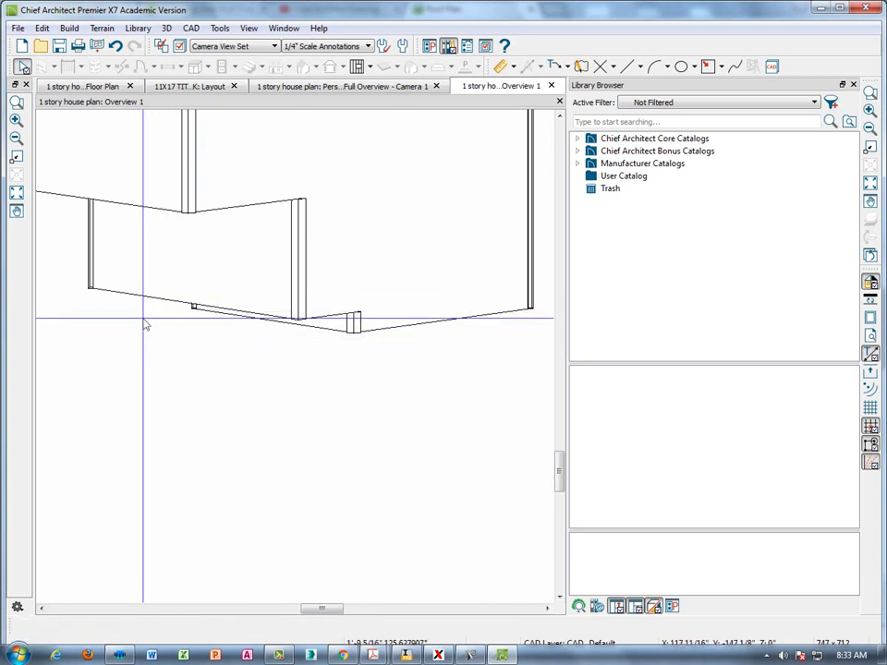
scroll(202, 355, "down", 5)
middle_click_drag(211, 359, 416, 468)
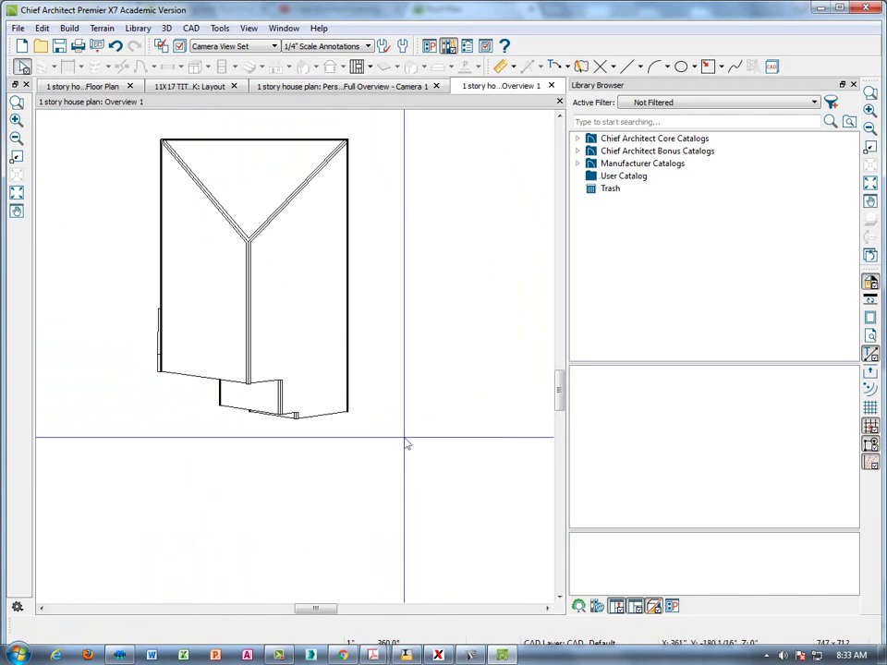
scroll(185, 333, "up", 8)
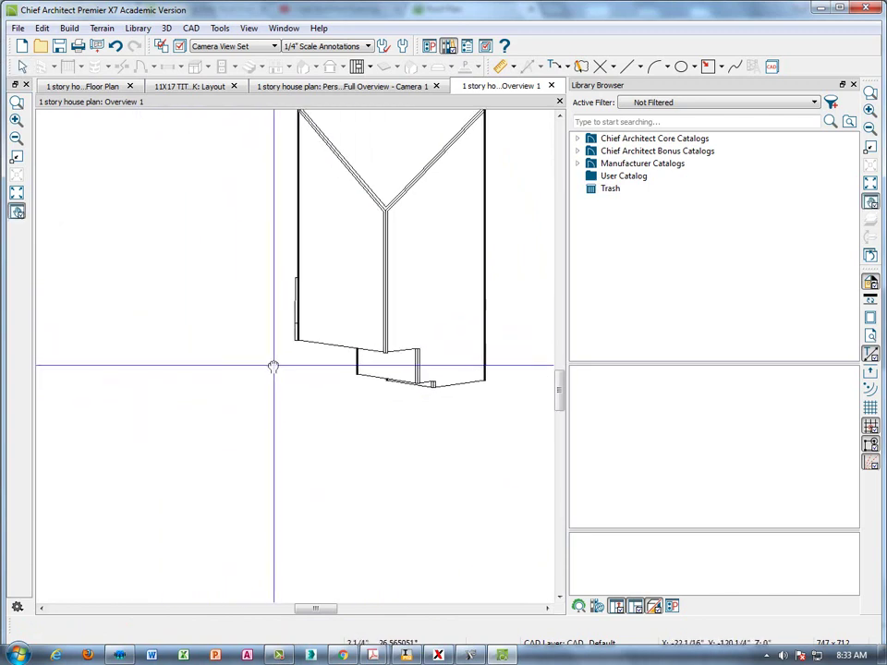
Delete the stray narrow strip of lines outside the lower part of the roof's left eave
middle_click_drag(328, 343, 265, 413)
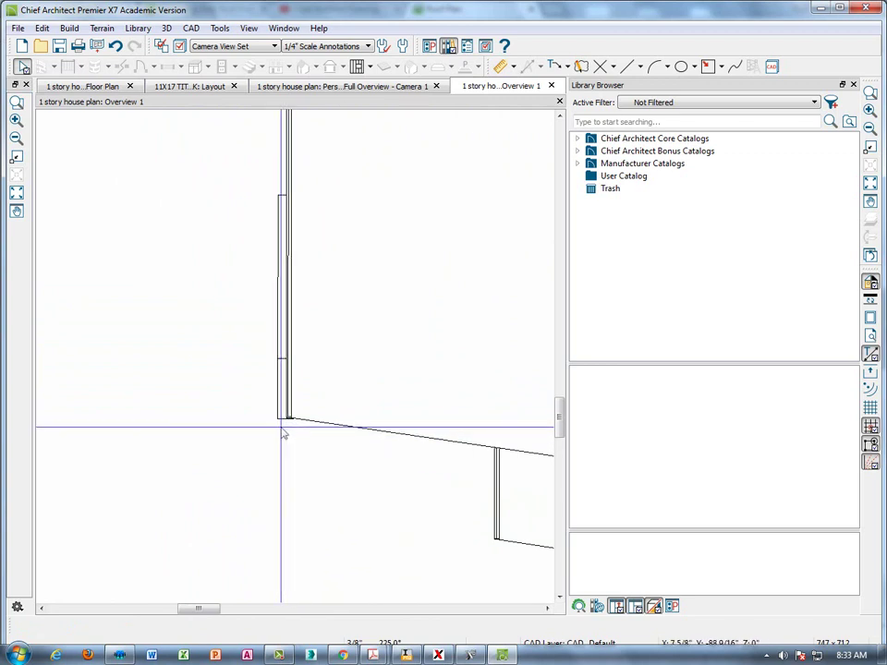
left_click(260, 187)
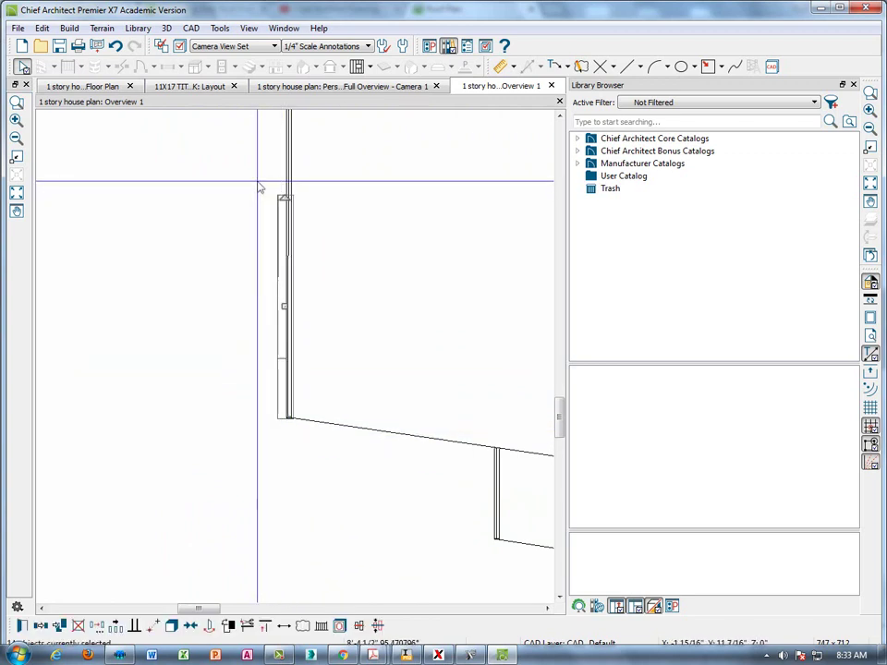
key("Delete")
scroll(310, 370, "down", 4)
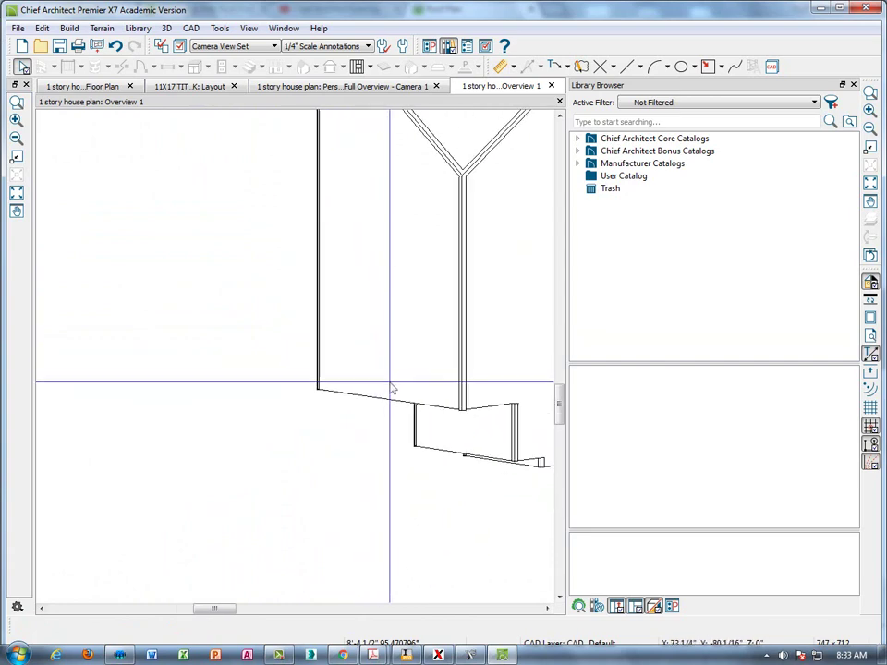
middle_click_drag(393, 389, 179, 572)
scroll(390, 233, "up", 6)
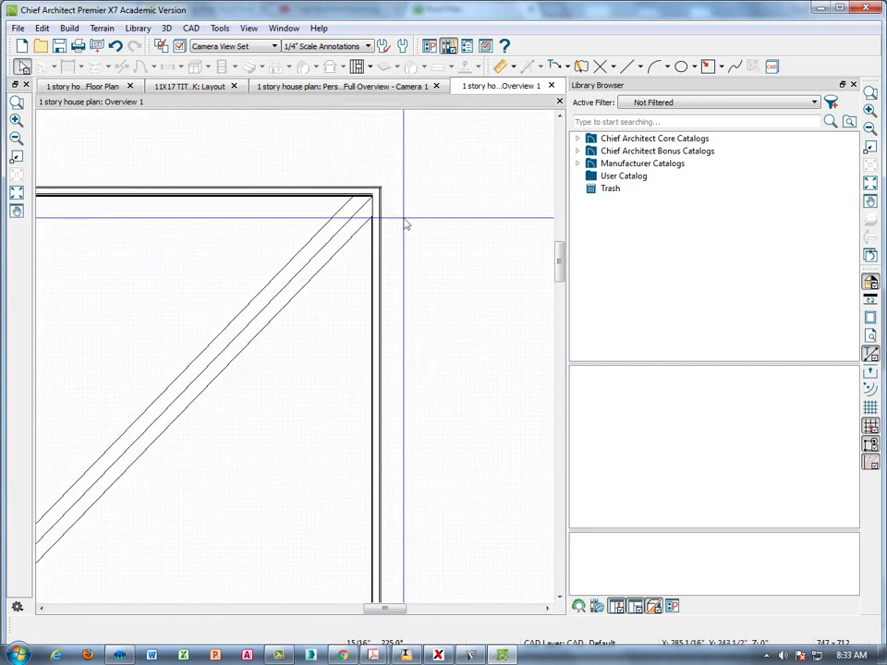
middle_click_drag(404, 225, 357, 268)
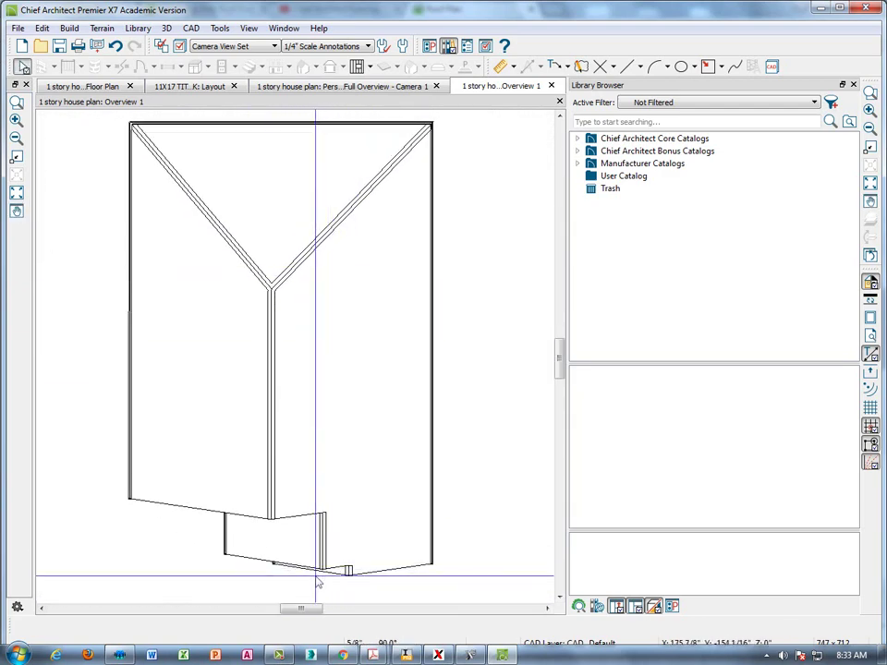
middle_click_drag(351, 535, 352, 509)
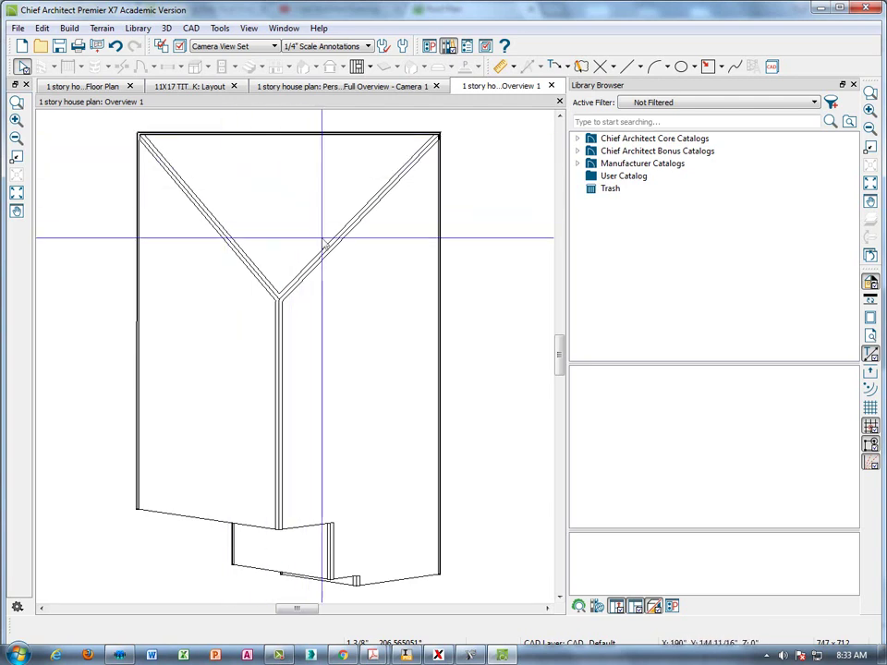
Try deleting the extra middle line of the right hip and the ridge where the hips meet
middle_click_drag(323, 237, 397, 305)
scroll(397, 305, "up", 5)
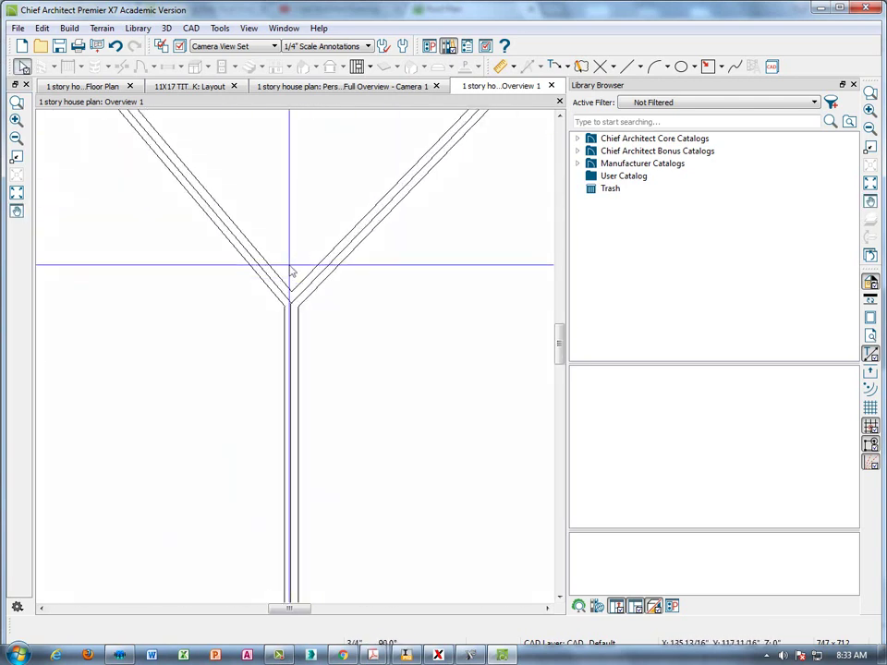
left_click(300, 316)
key("Delete")
scroll(377, 344, "down", 2)
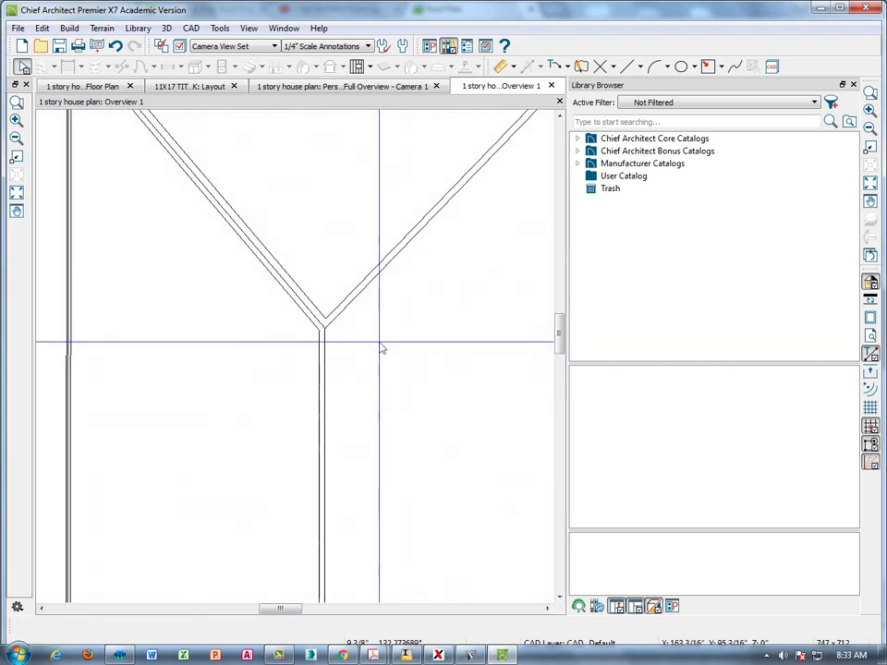
scroll(377, 342, "down", 1)
scroll(327, 336, "down", 5)
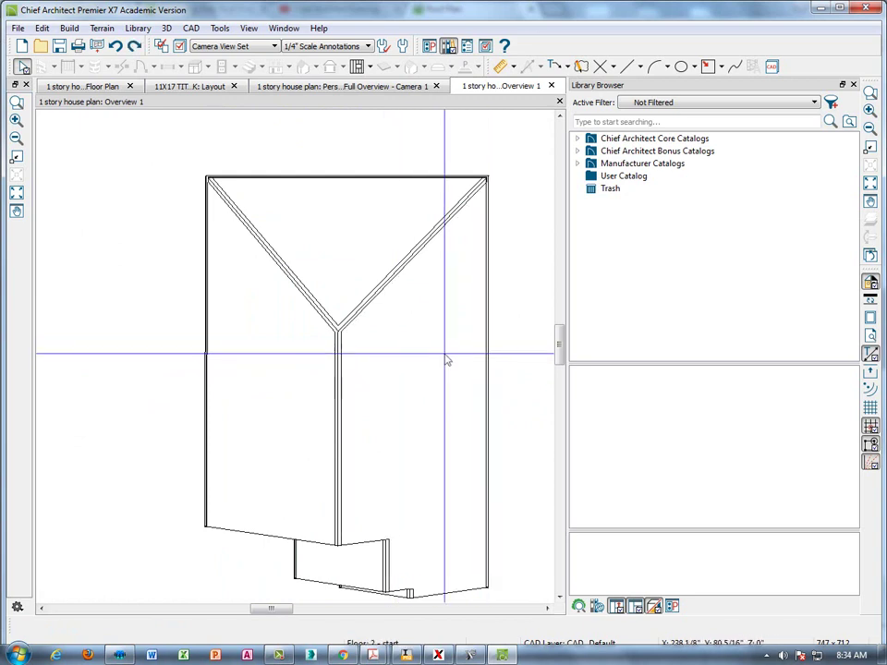
Send the entire roof view to layout page 7 at 1/4 in = 1 ft, with a copy of the active layer set
middle_click_drag(447, 359, 423, 338)
scroll(432, 316, "down", 3)
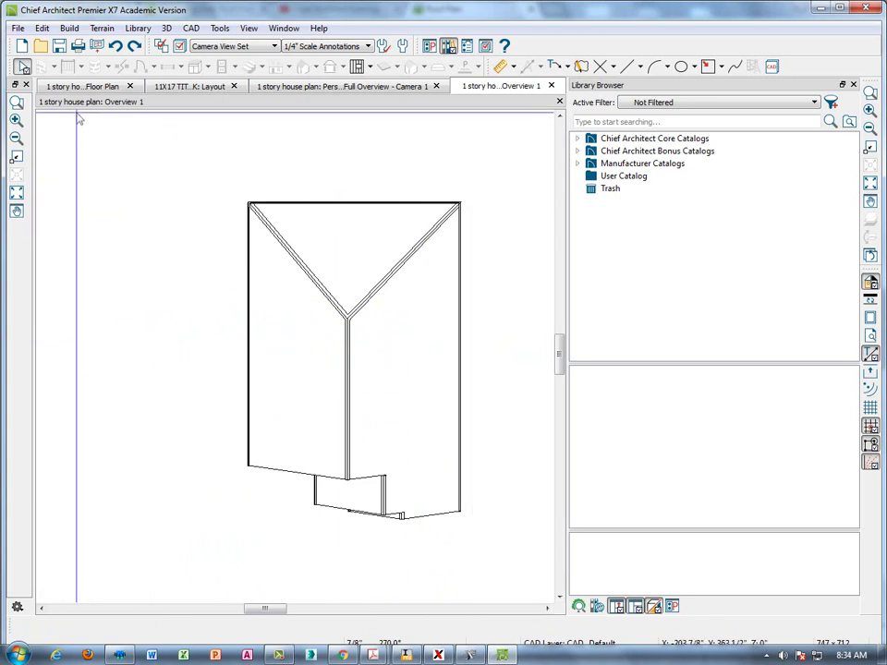
left_click(18, 28)
left_click(73, 341)
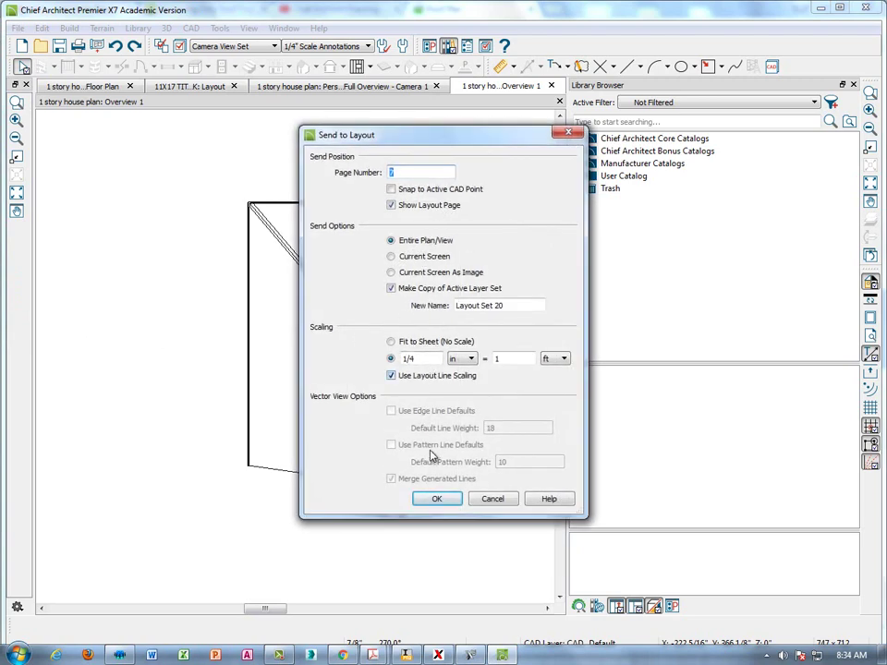
left_click(434, 500)
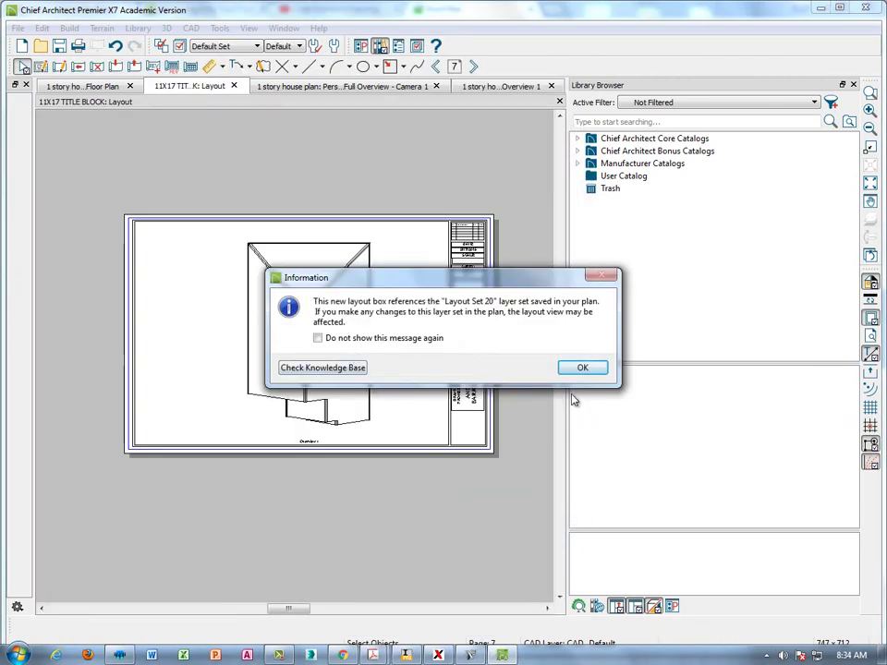
left_click(582, 368)
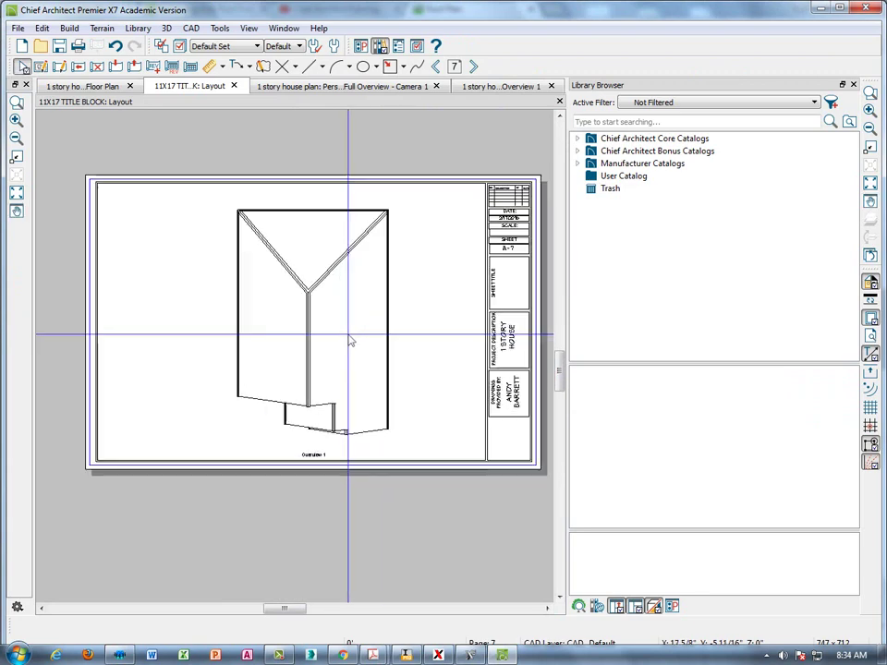
Suppress the label of the roof plan's layout box
scroll(350, 342, "up", 1)
right_click(203, 282)
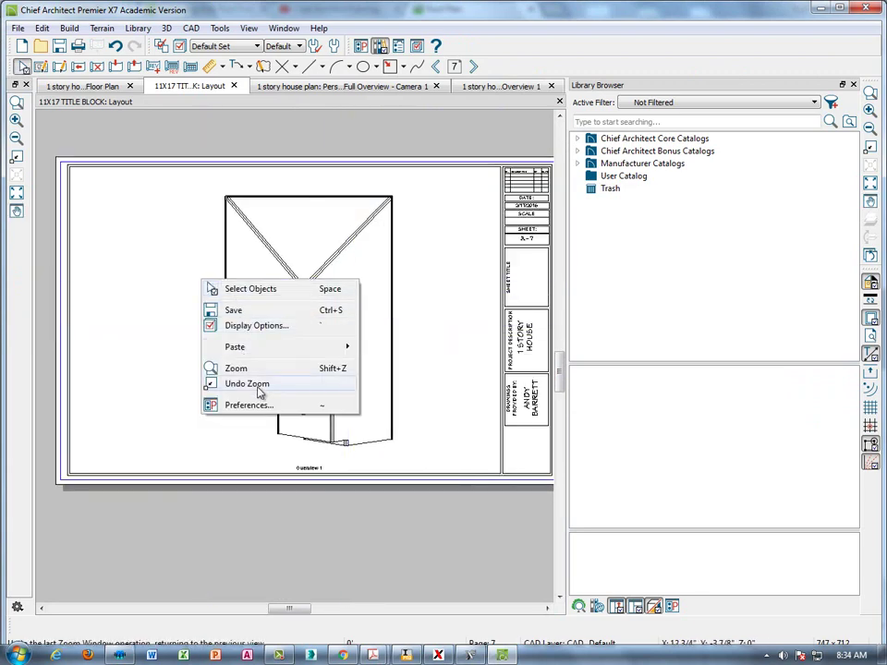
left_click(165, 319)
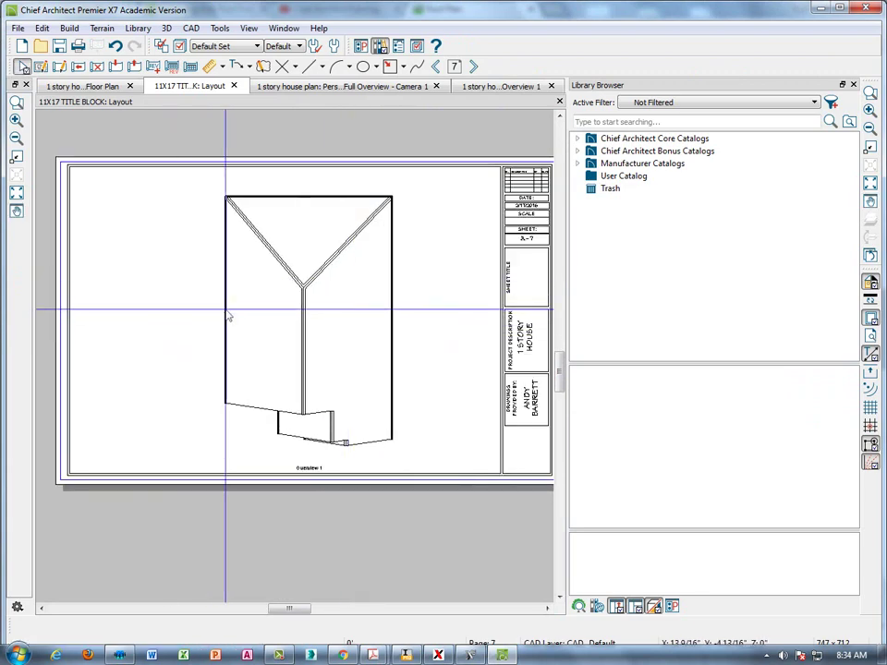
left_click(301, 303)
right_click(305, 300)
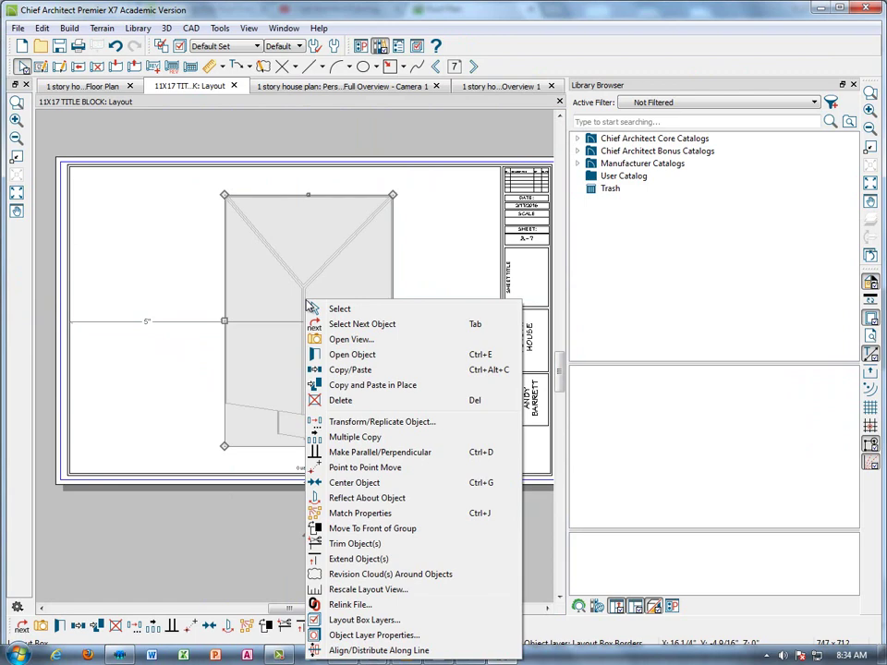
left_click(351, 355)
left_click(263, 232)
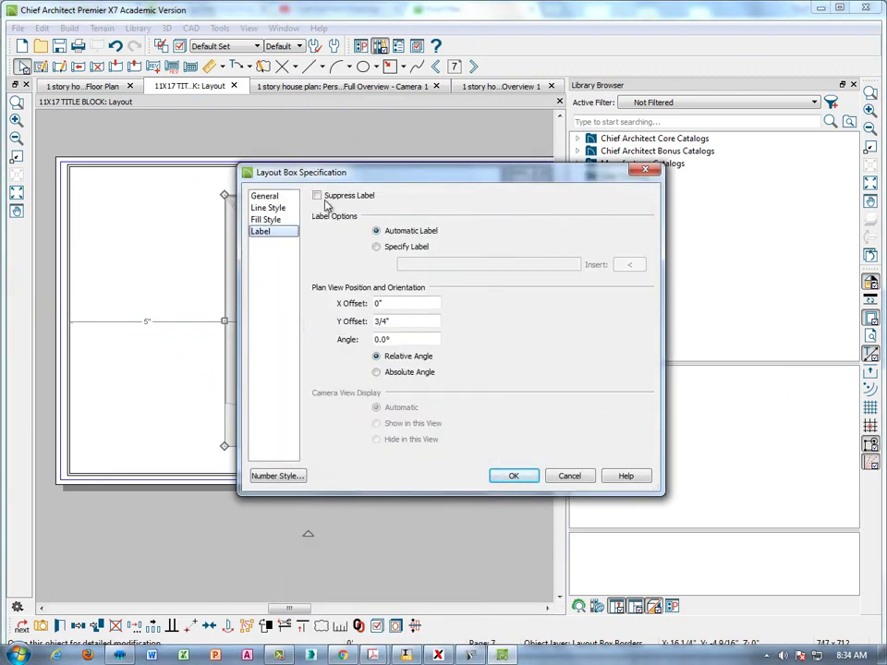
left_click(317, 195)
left_click(514, 476)
Move the roof plan's layout box into the left half of the sheet and deselect it
scroll(352, 392, "down", 3)
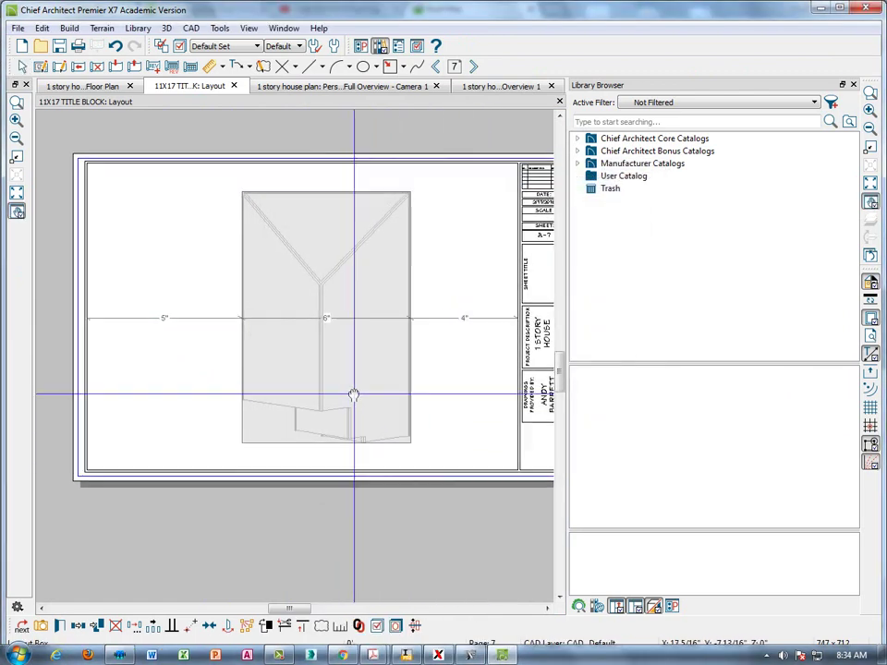
left_click(250, 324)
left_click(345, 351)
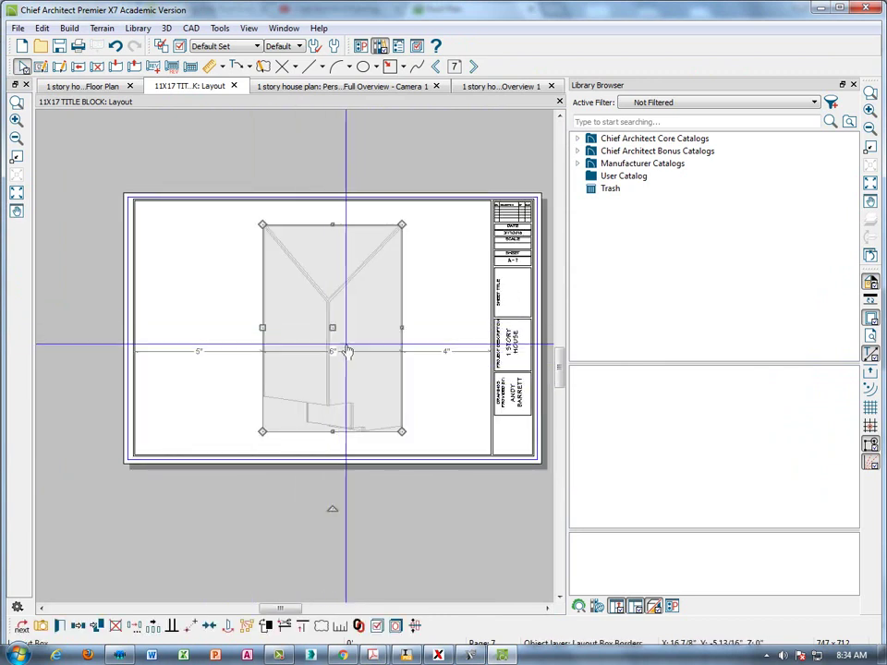
mouse_move(330, 329)
left_mouse_down()
mouse_move(218, 316)
mouse_move(229, 325)
mouse_move(227, 315)
mouse_move(250, 314)
left_mouse_up()
left_click(372, 368)
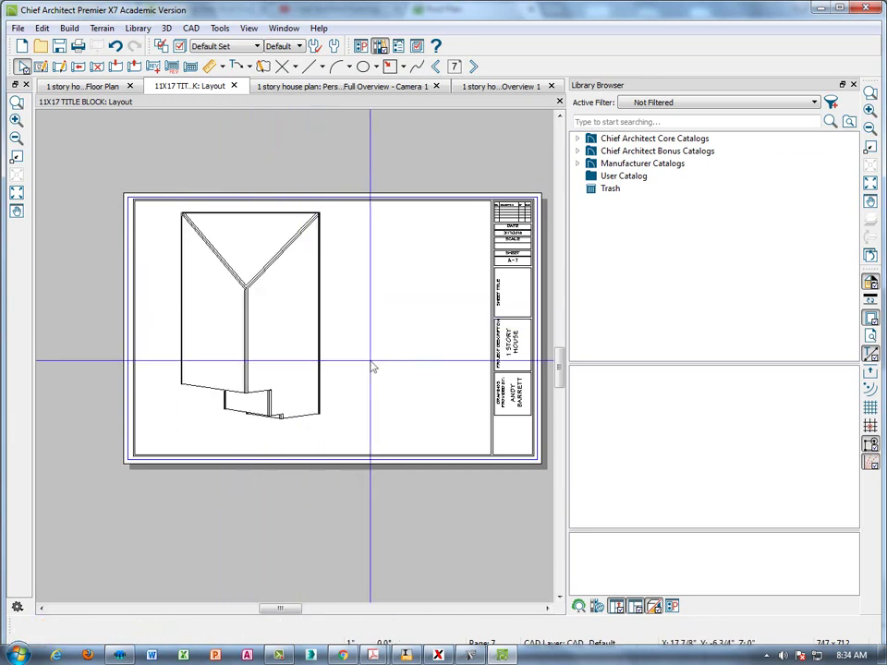
left_click(282, 656)
left_click(825, 600)
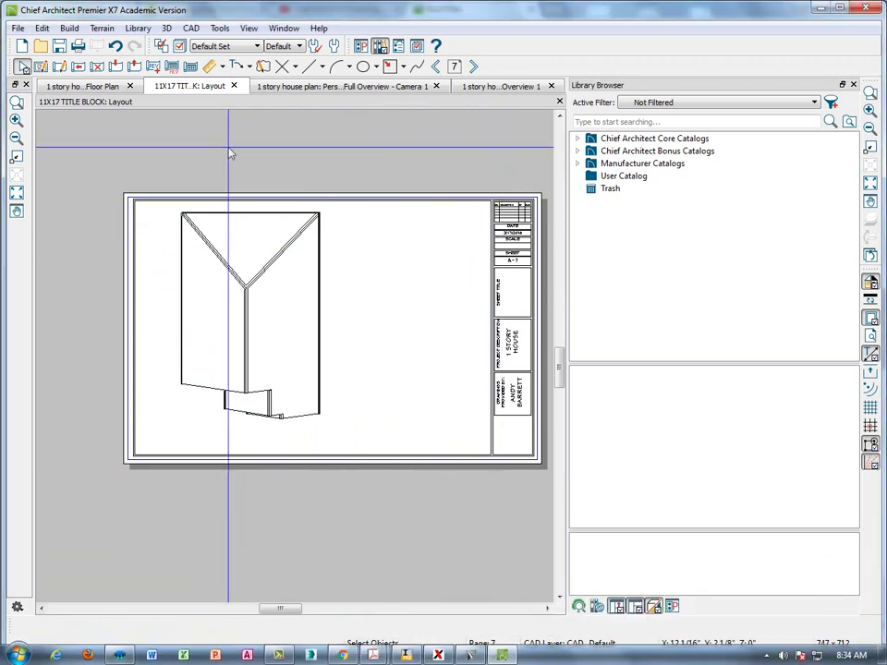
left_click(81, 86)
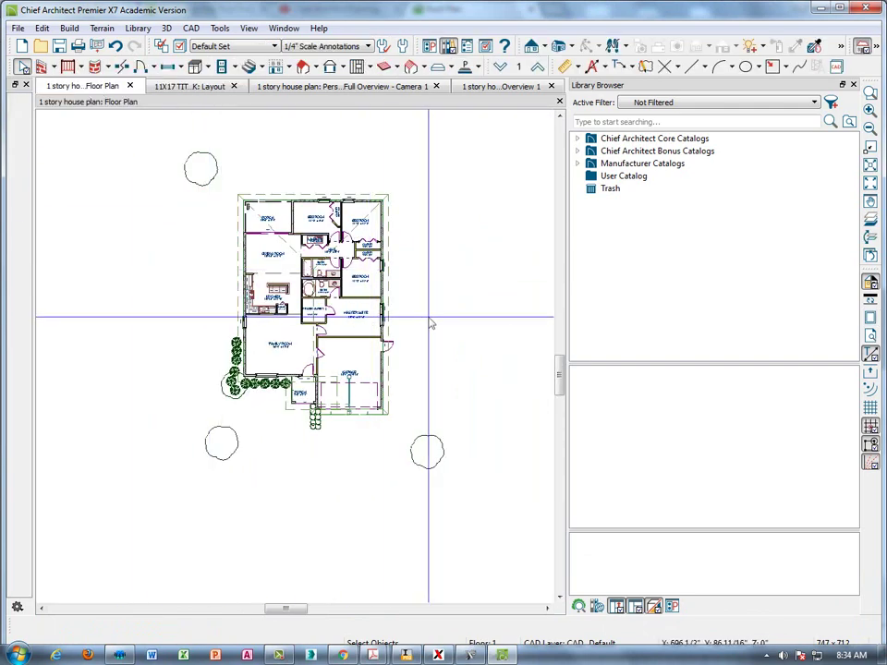
middle_click_drag(429, 317, 417, 347)
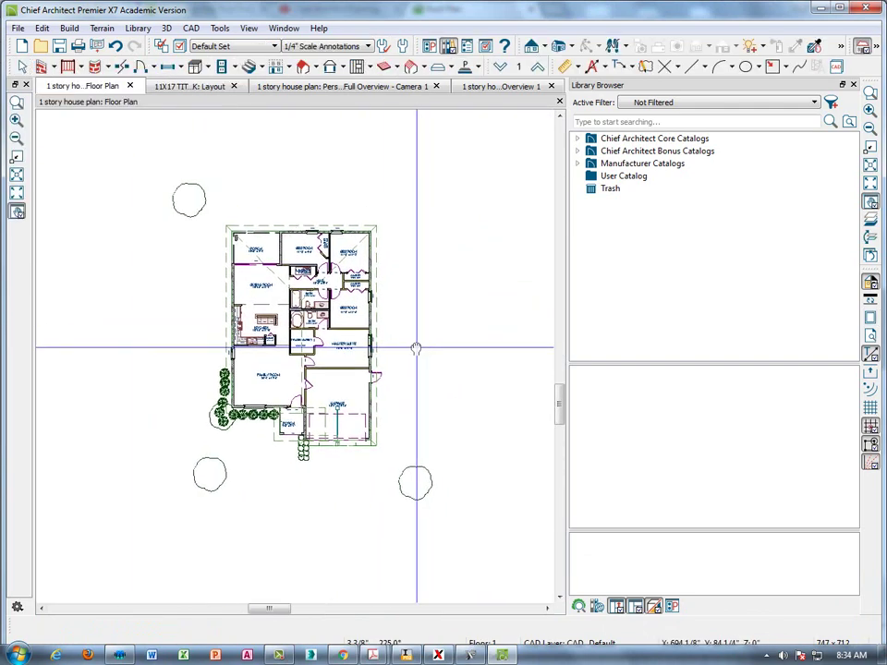
Rename the Overview 1 CAD detail as ROOF PLAN
left_click(495, 86)
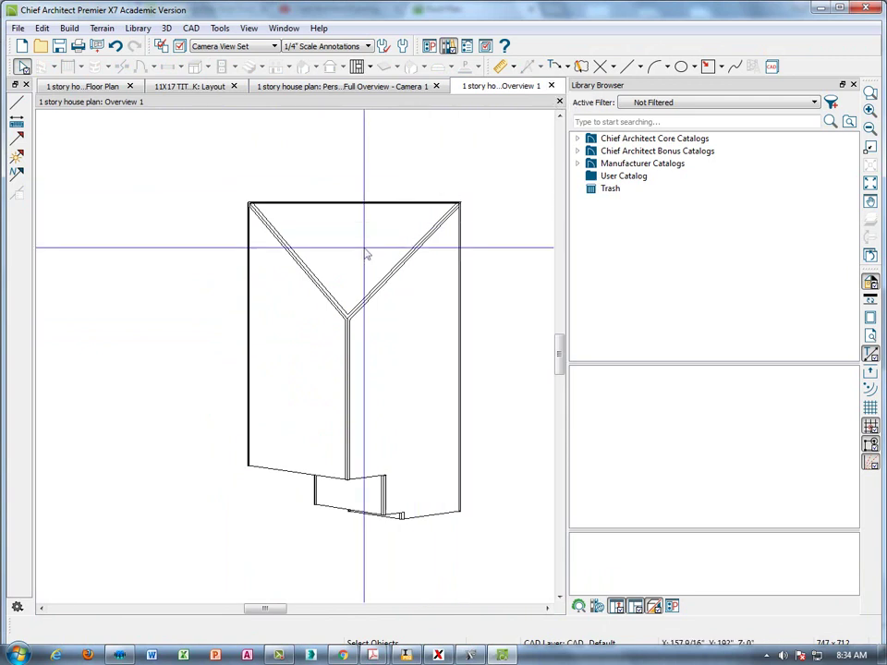
left_click(193, 28)
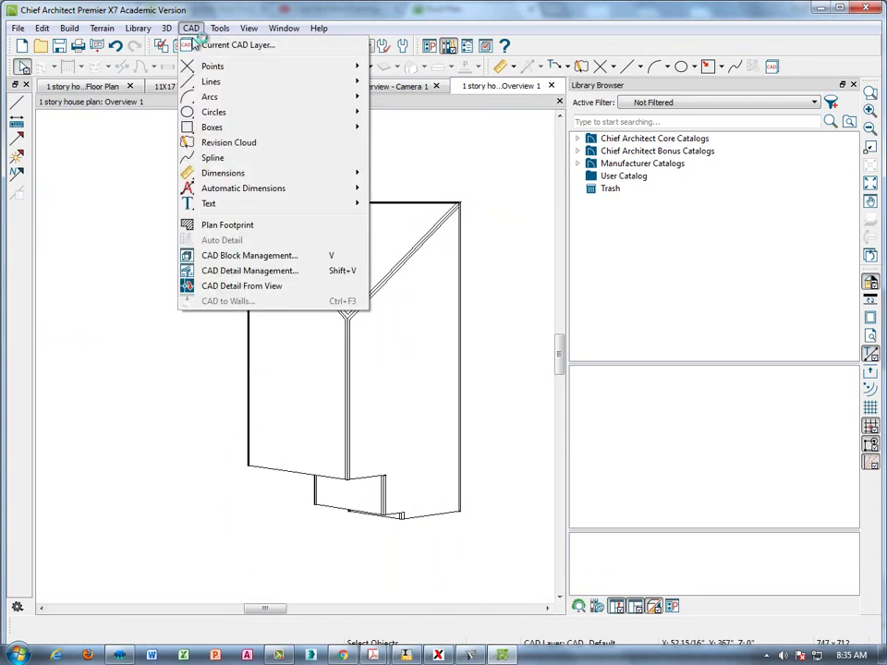
left_click(247, 274)
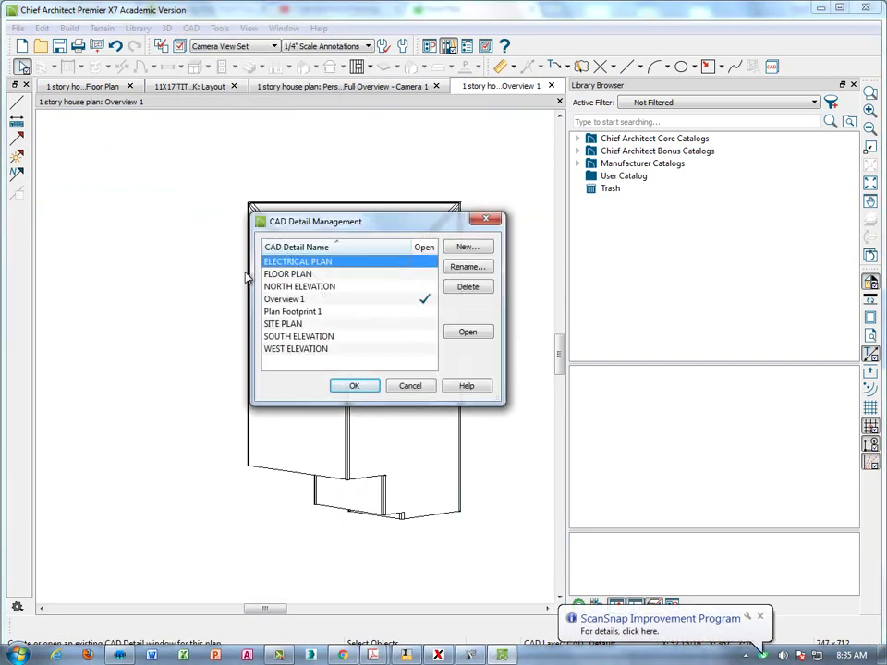
left_click(315, 300)
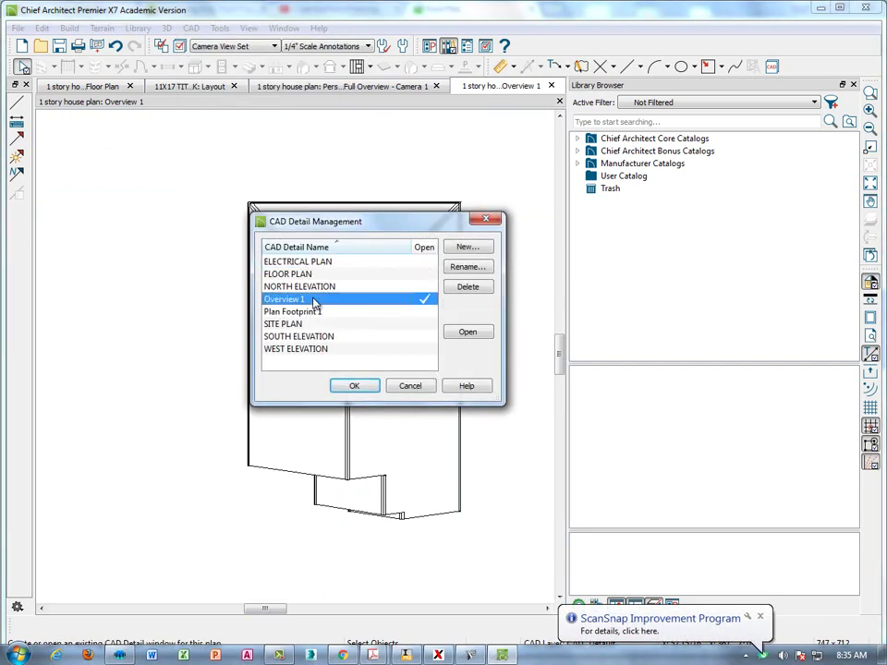
left_click(467, 268)
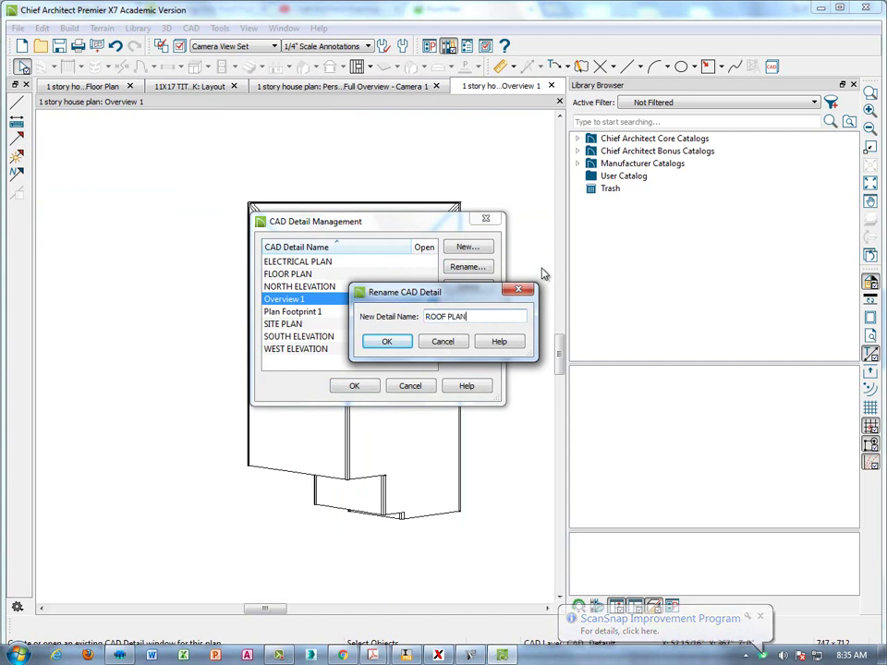
type("ROOF PLAN")
left_click(387, 342)
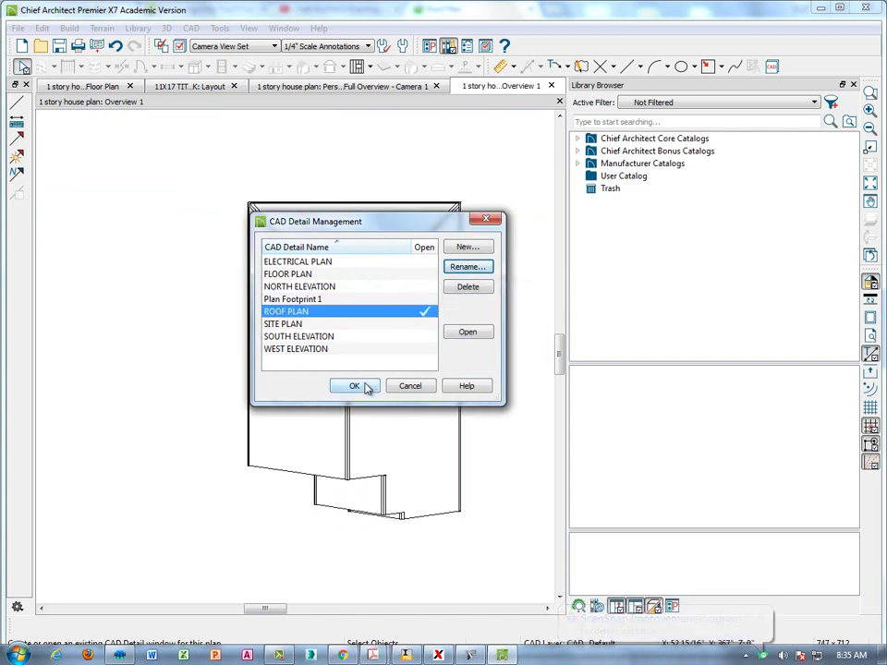
left_click(356, 385)
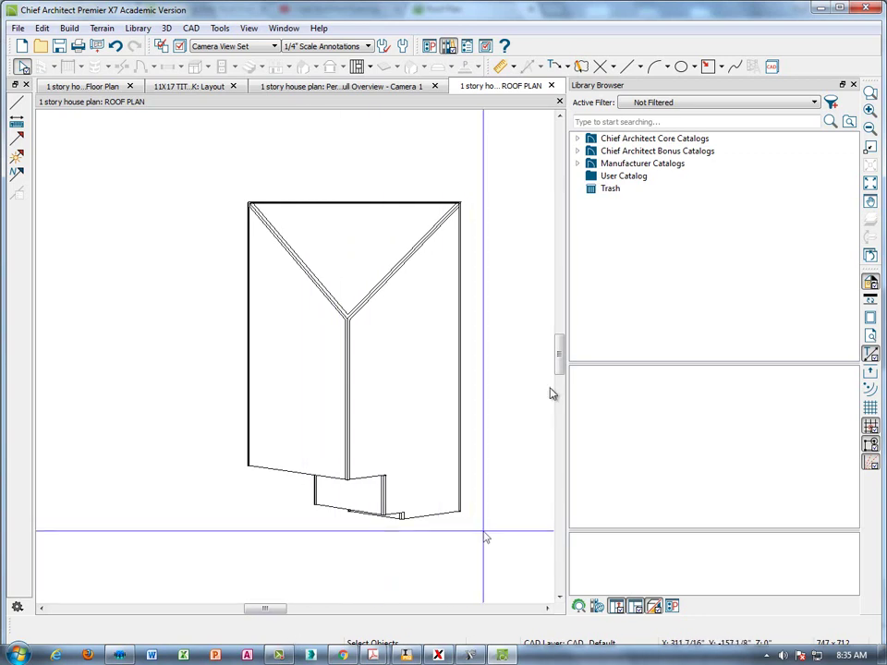
Close the Full Overview camera view and the ROOF PLAN detail to return to the floor plan
left_click(366, 89)
left_click(435, 86)
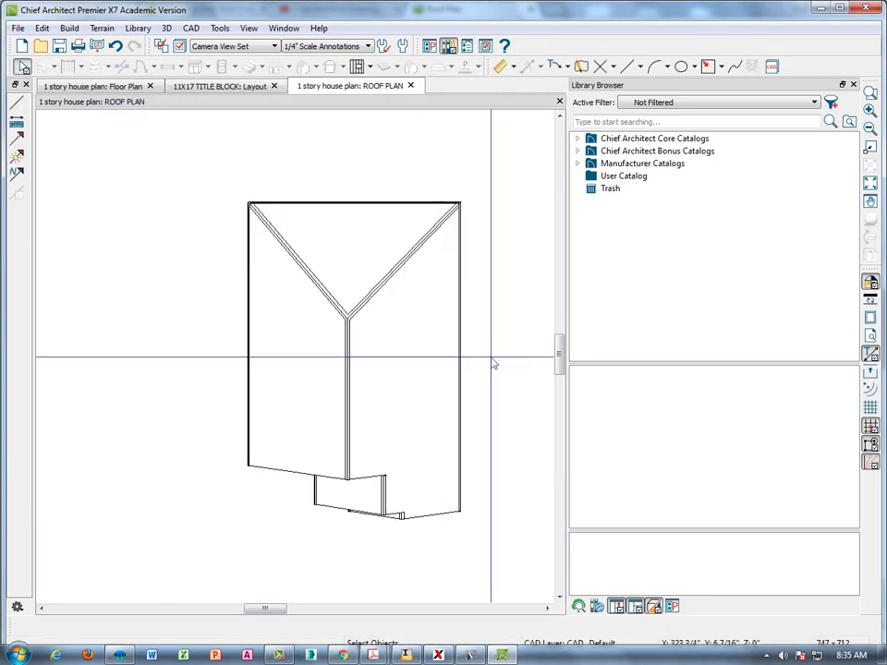
left_click(822, 610)
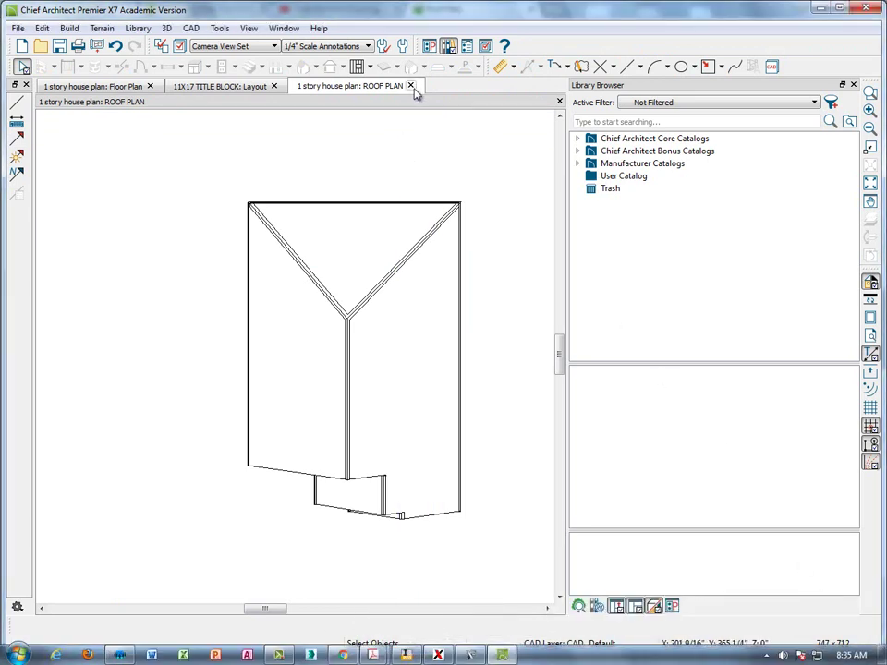
left_click(411, 86)
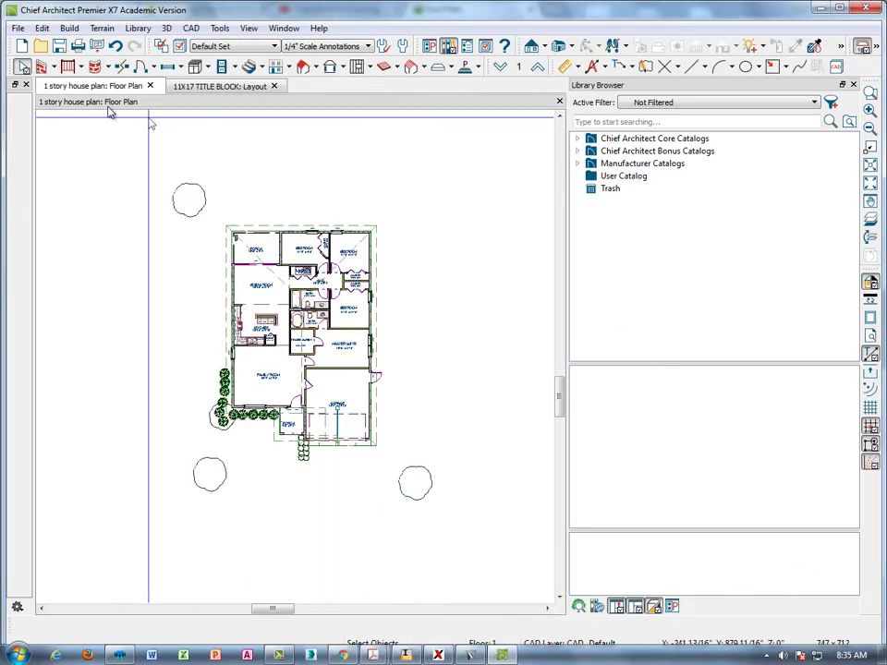
Turn on Automatically Build Roof Framing in the plan's Build Framing settings and apply it
middle_click_drag(450, 398, 445, 405)
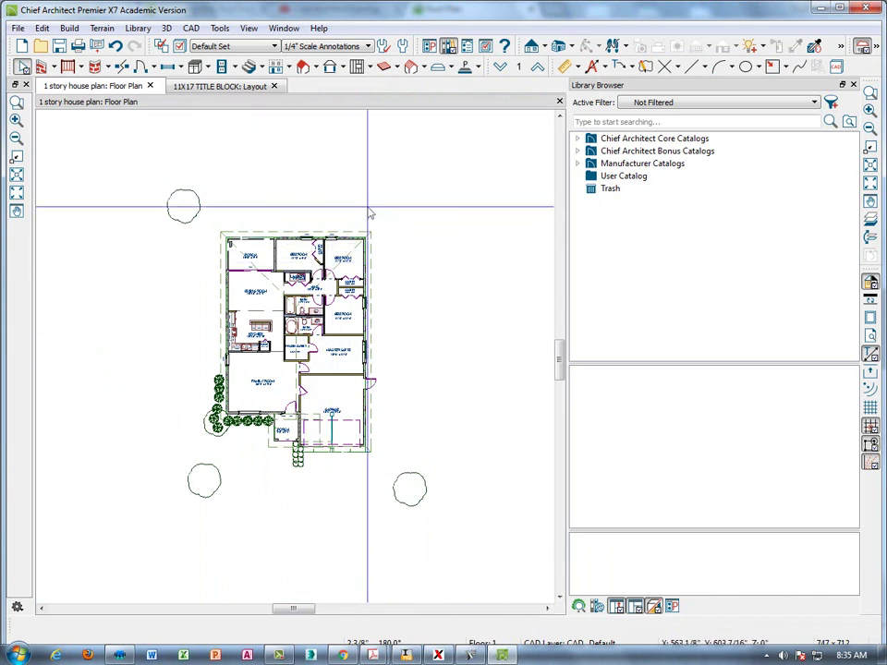
left_click(424, 68)
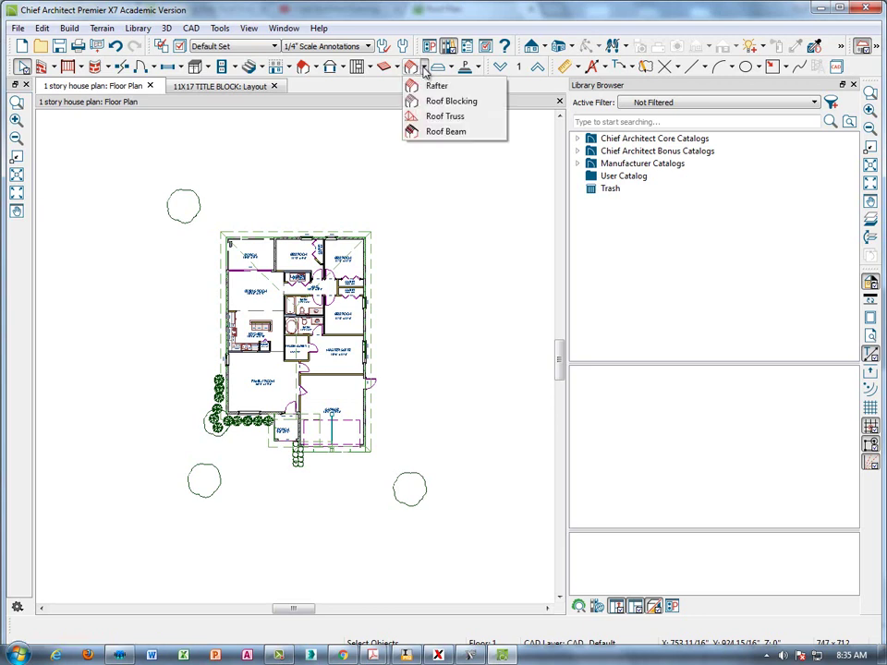
left_click(442, 117)
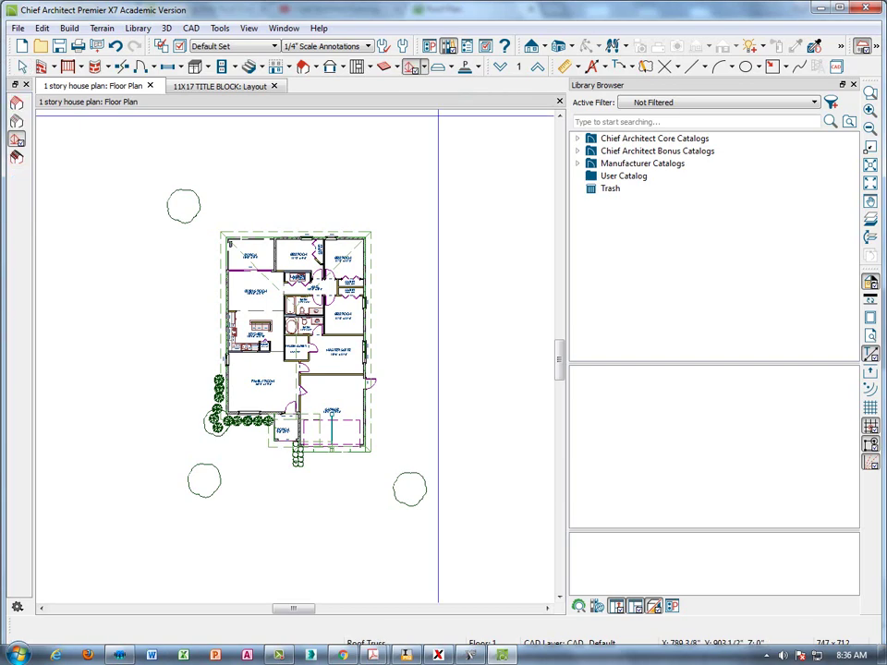
left_click(412, 68)
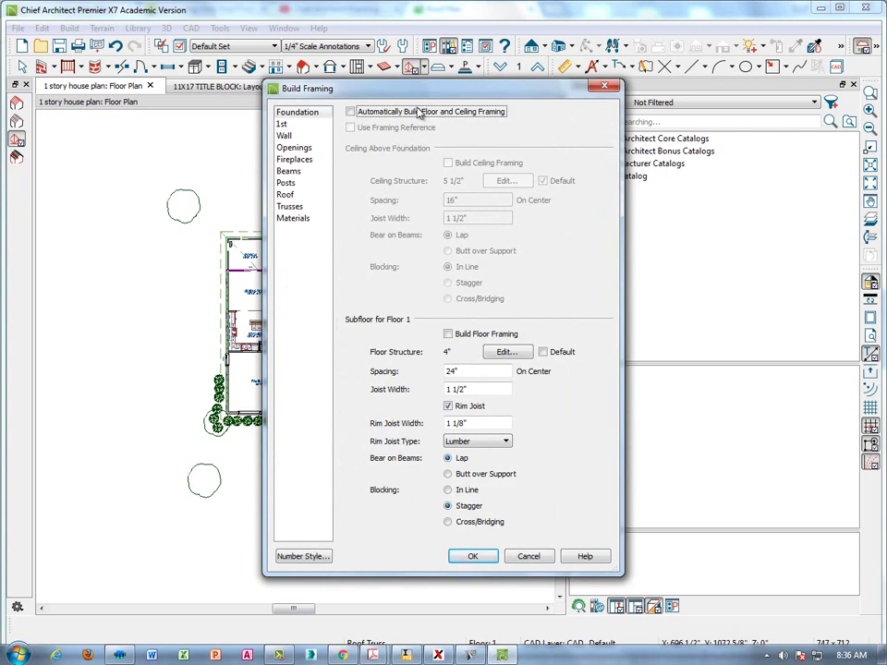
left_click_drag(430, 91, 397, 148)
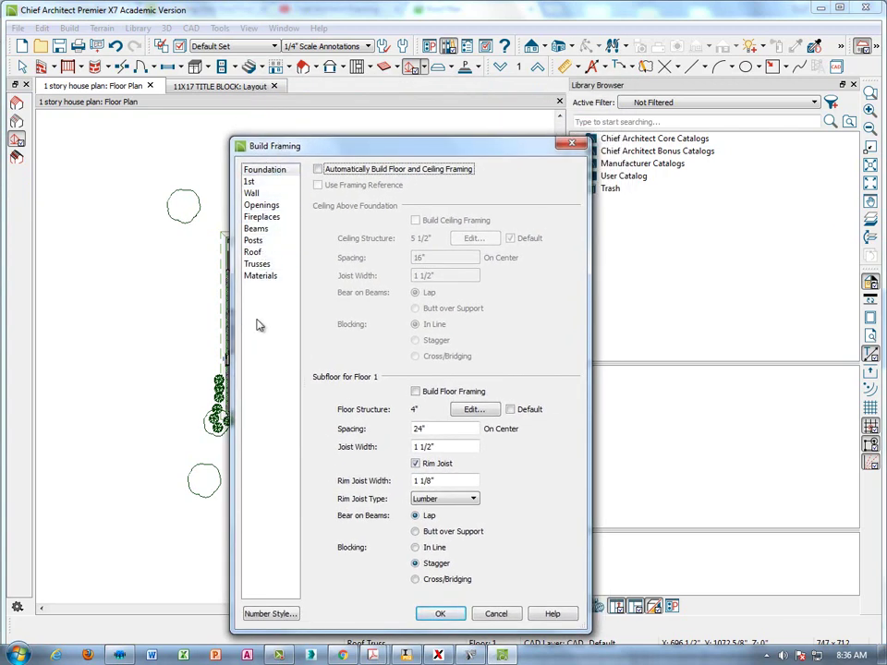
left_click(253, 253)
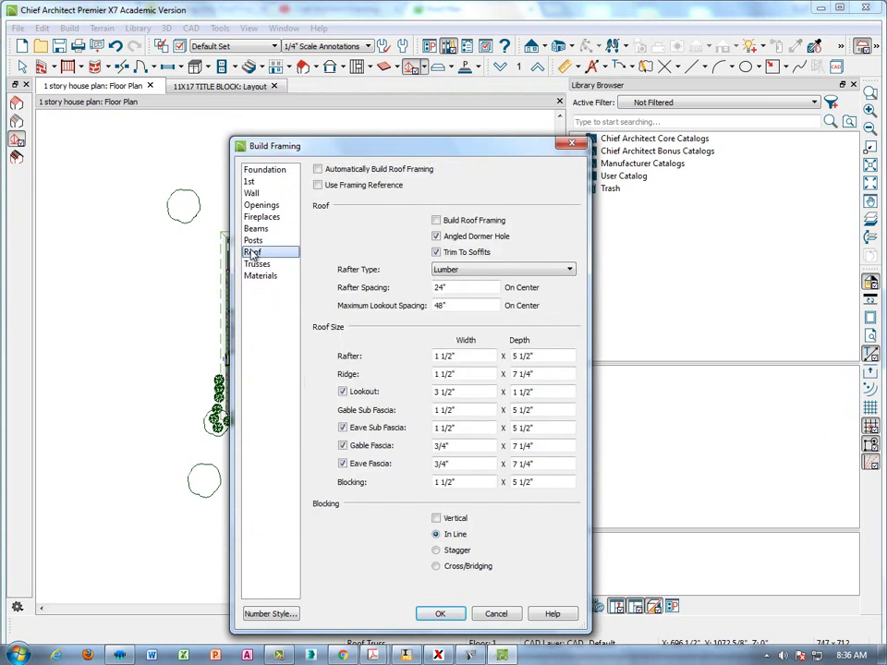
left_click(323, 174)
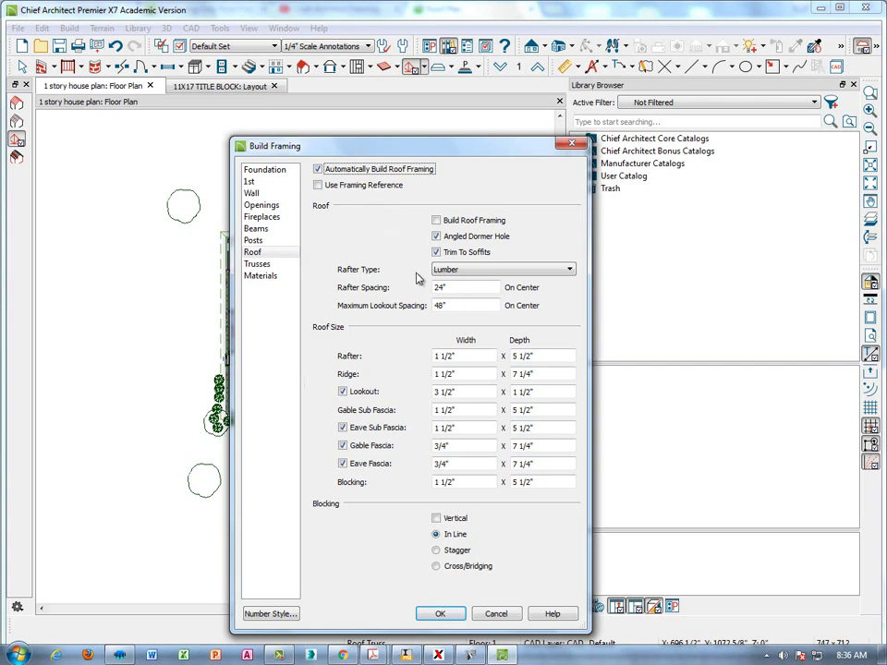
left_click(443, 614)
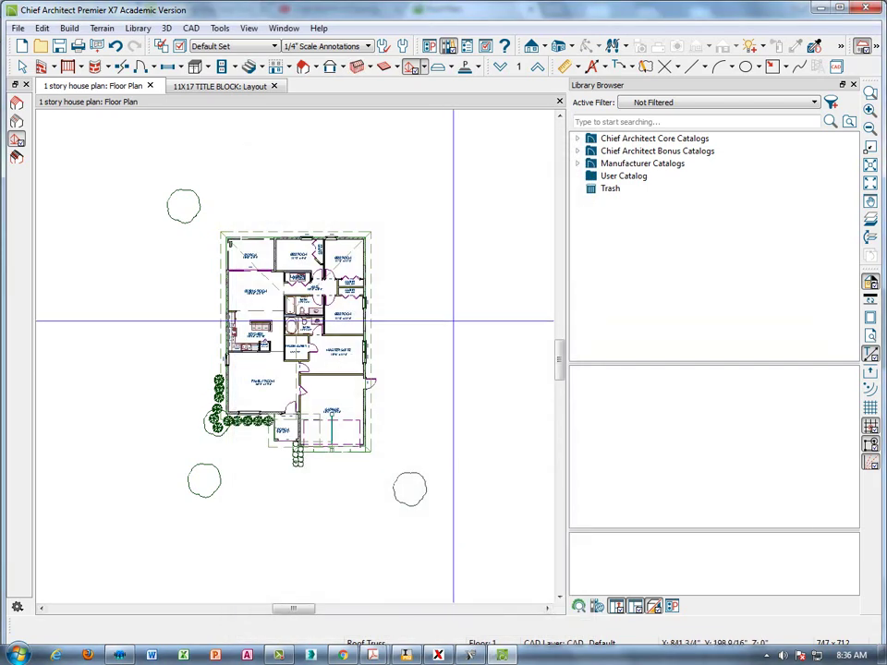
Create a Perspective Framing Overview and orbit closer to examine the roof framing from the street side
left_click(572, 46)
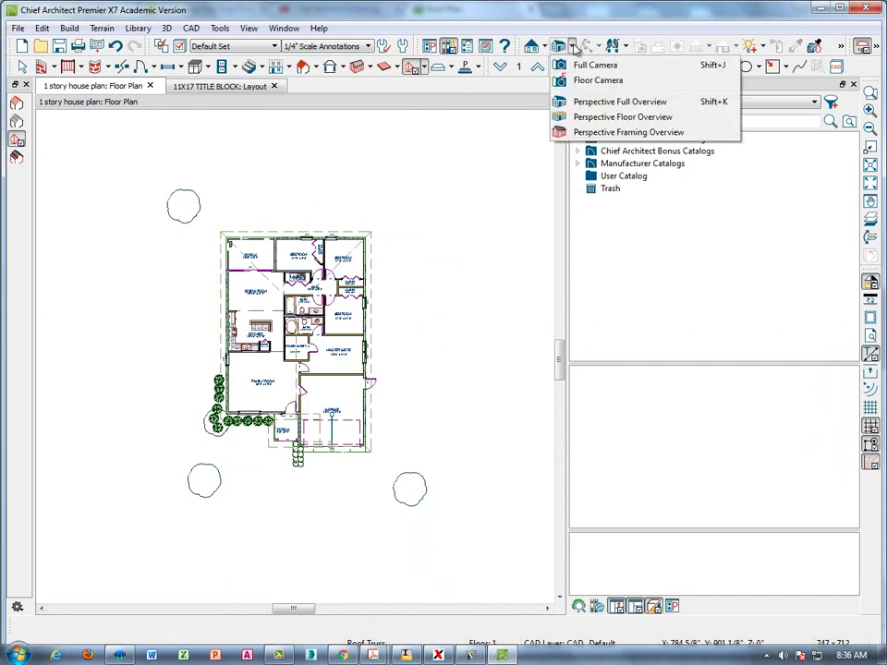
left_click(604, 134)
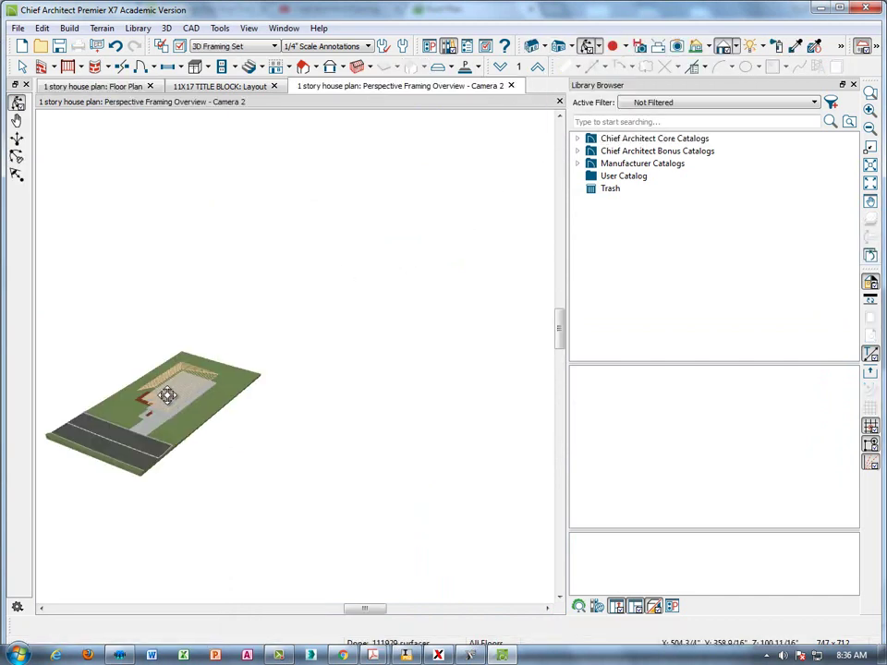
left_click_drag(166, 395, 299, 334)
scroll(289, 337, "up", 10)
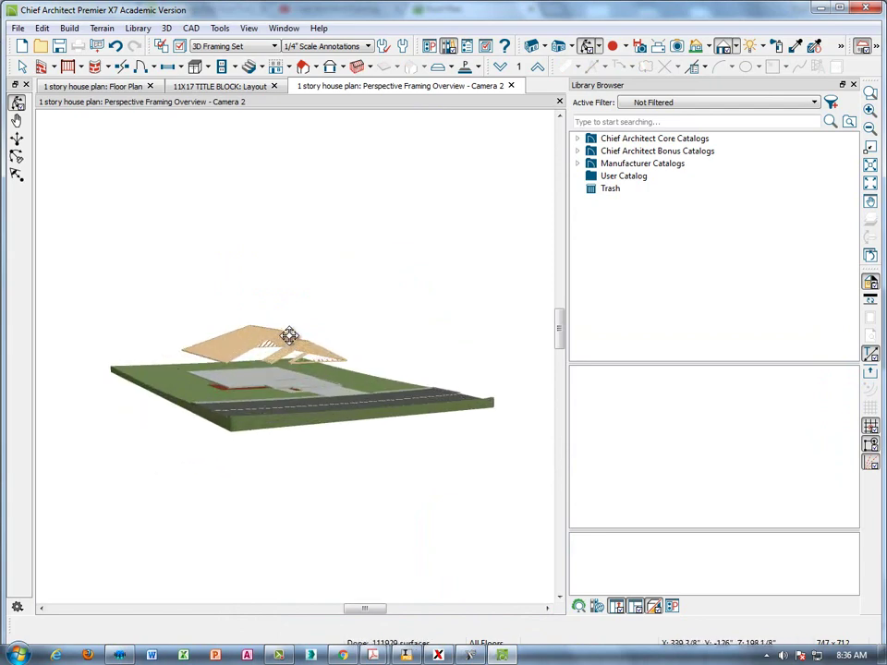
middle_click_drag(257, 431, 332, 273)
middle_click_drag(293, 393, 286, 403)
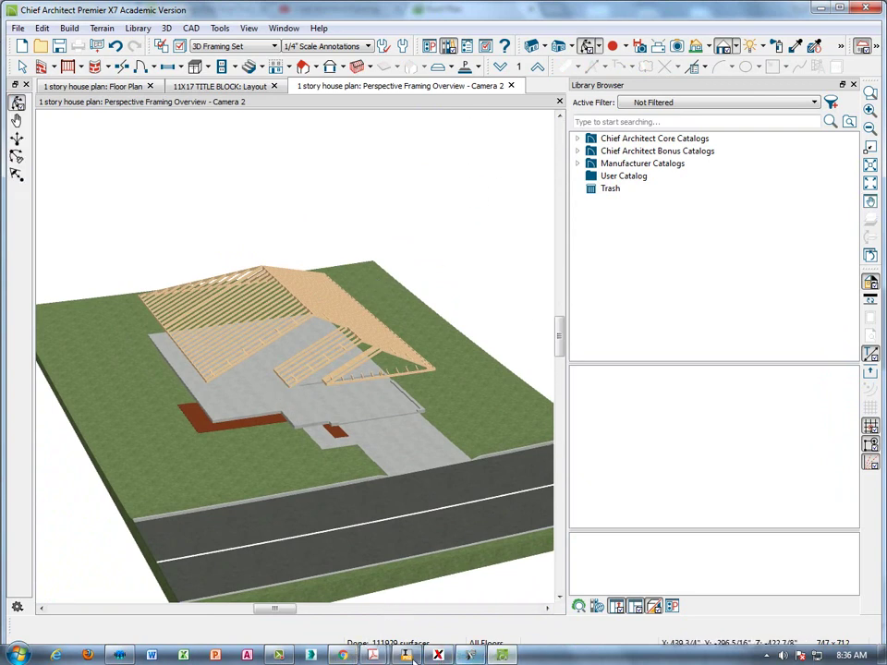
left_click(283, 657)
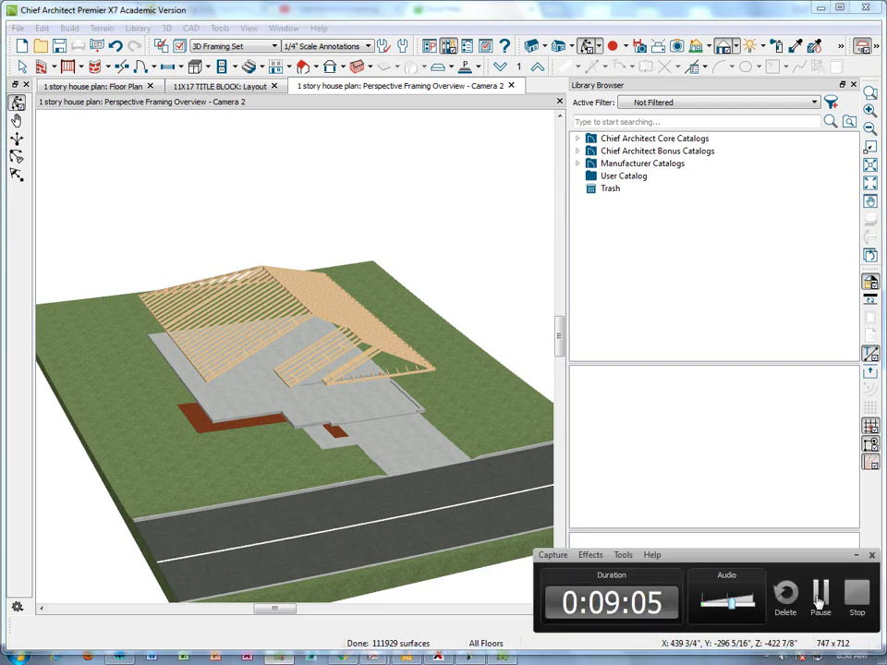
left_click(819, 596)
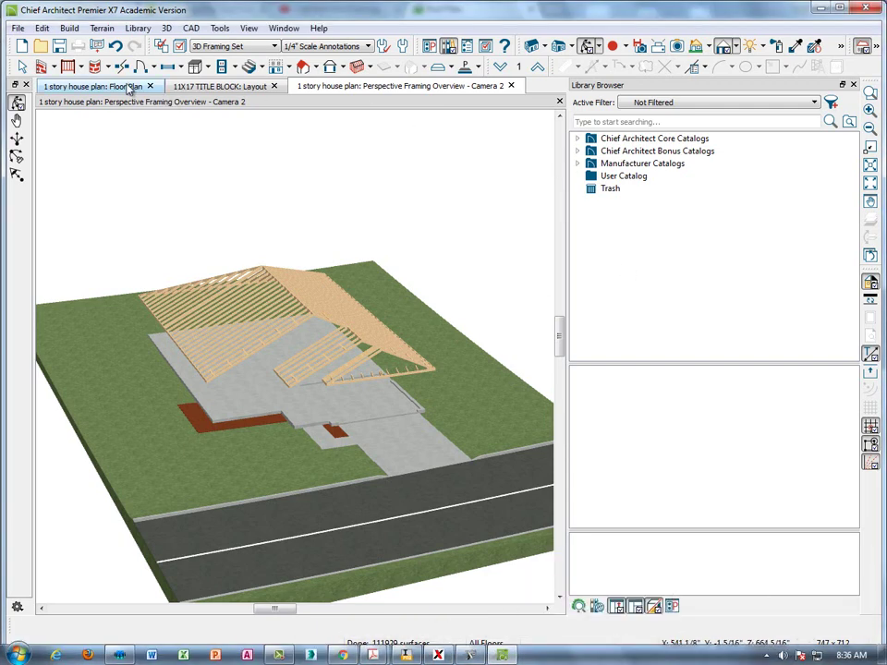
Return to the floor plan and review the roof and truss settings in Build Framing
left_click(129, 86)
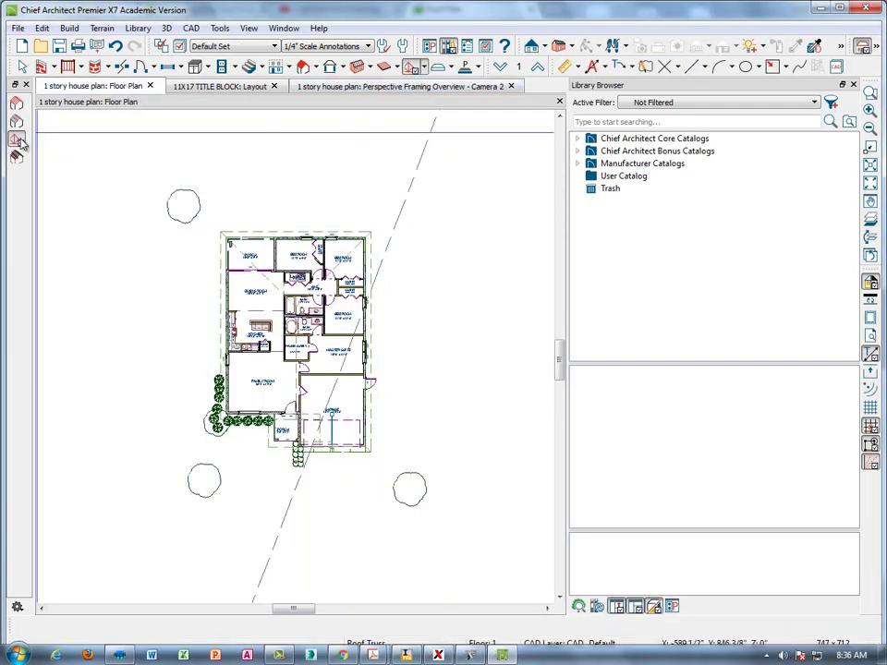
left_click(413, 67)
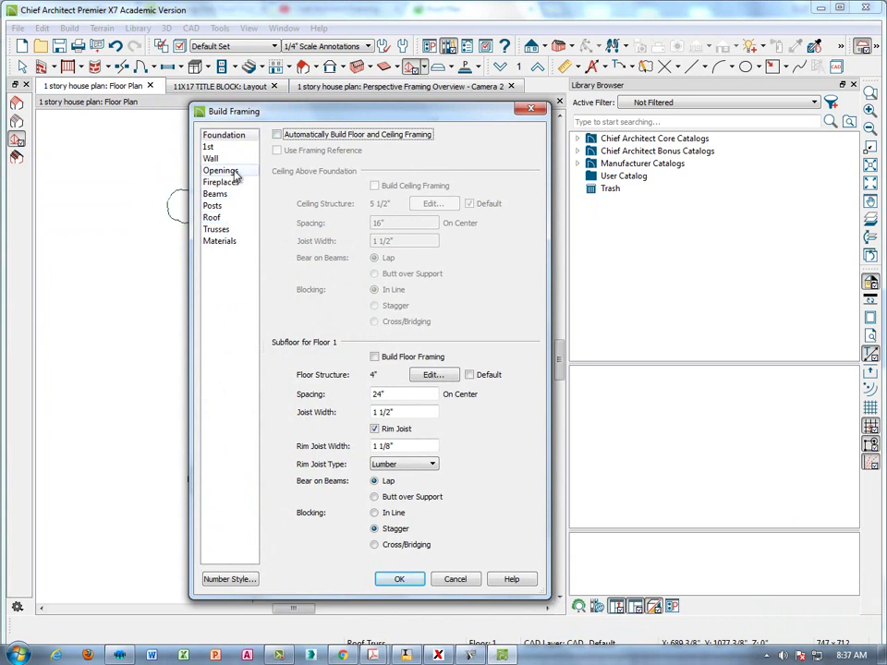
left_click(214, 218)
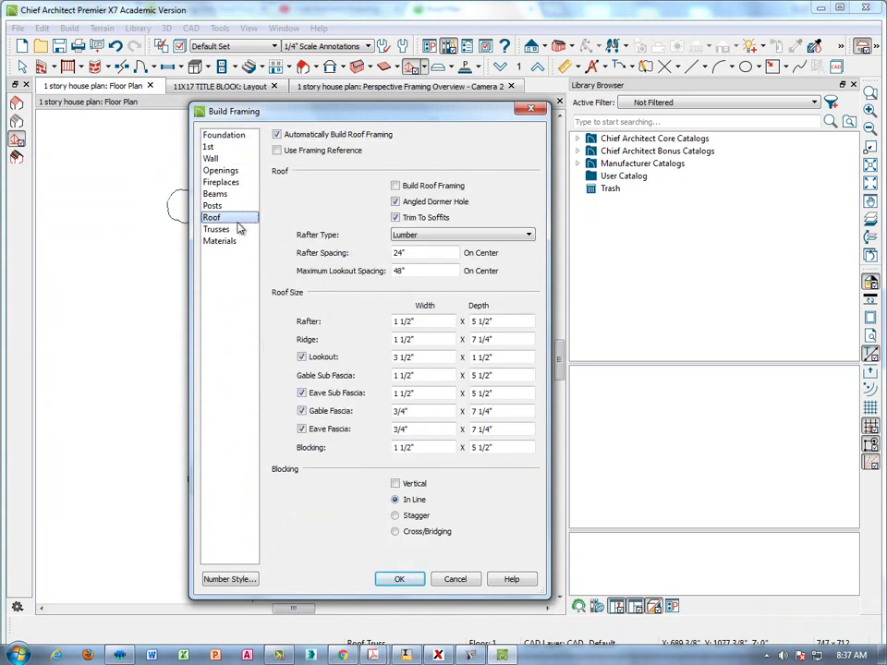
left_click(217, 230)
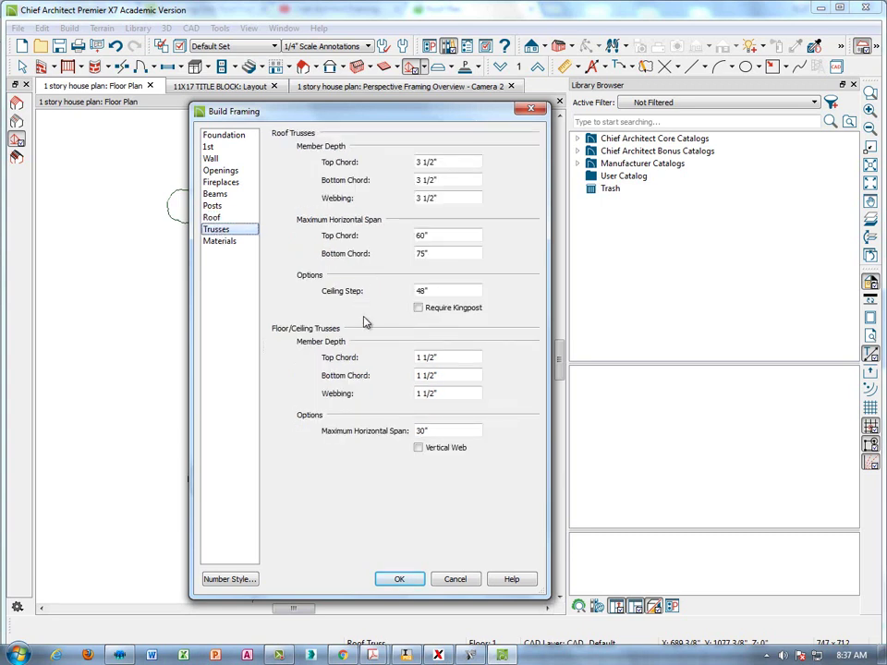
left_click(400, 580)
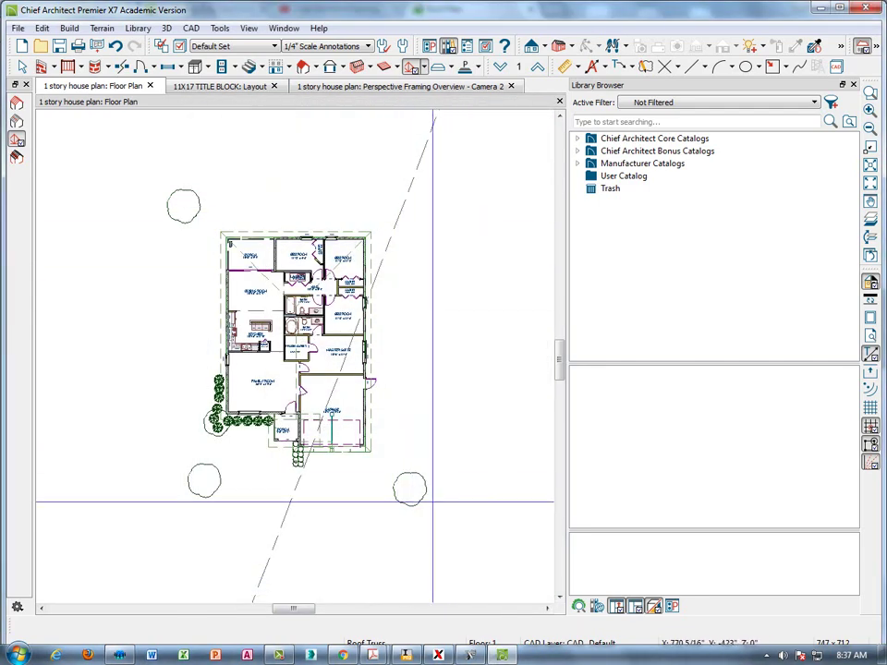
left_click(279, 654)
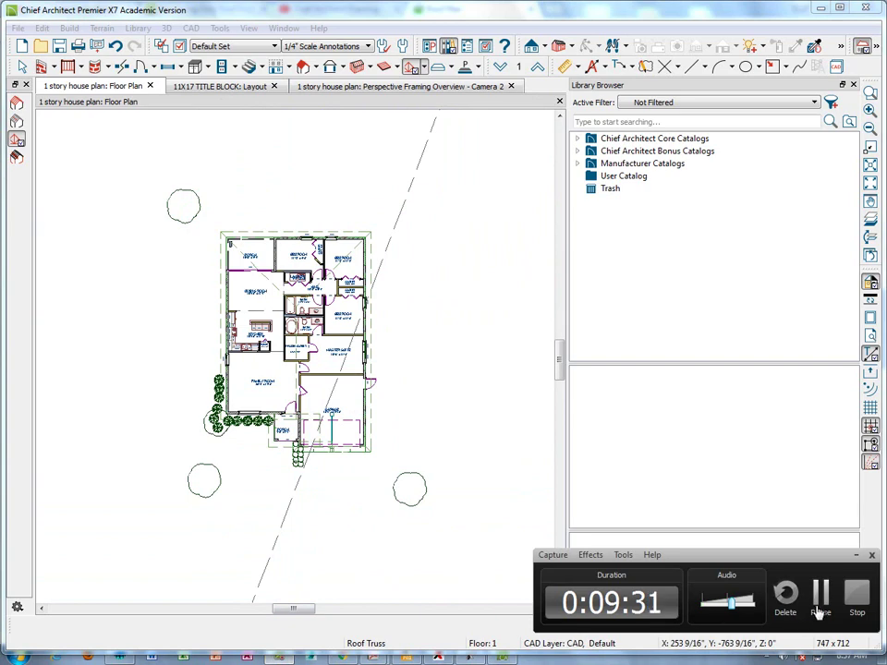
left_click(822, 610)
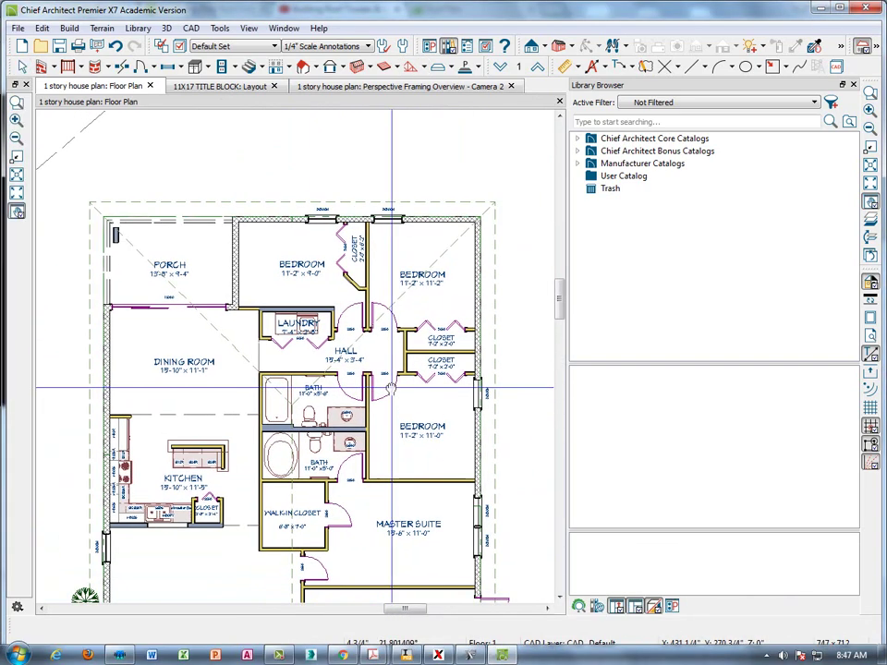
Draw a horizontal roof truss about 38'-1" long across the house, along the wall line between the porch and dining room
scroll(392, 388, "down", 3)
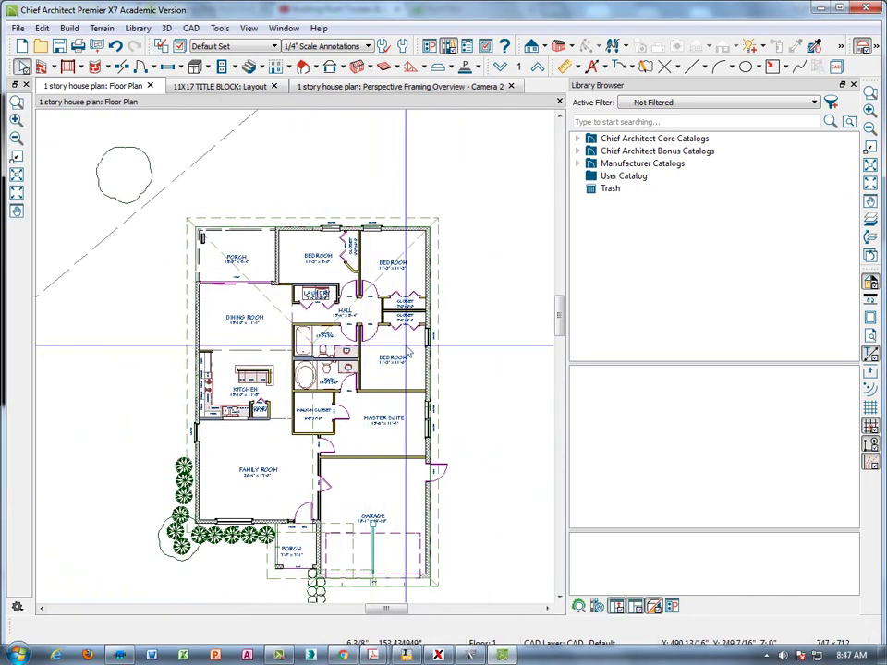
left_click(424, 68)
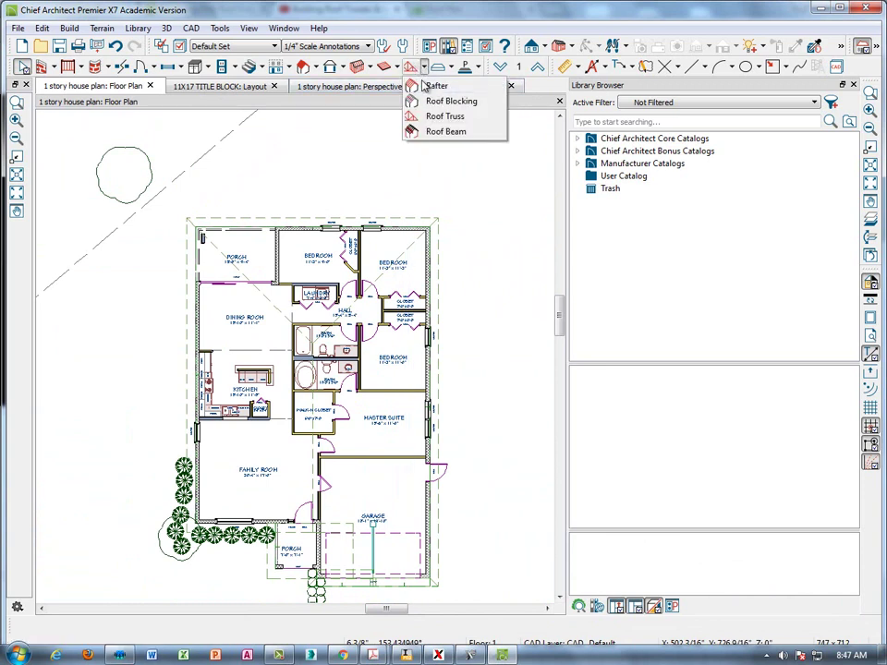
left_click(450, 116)
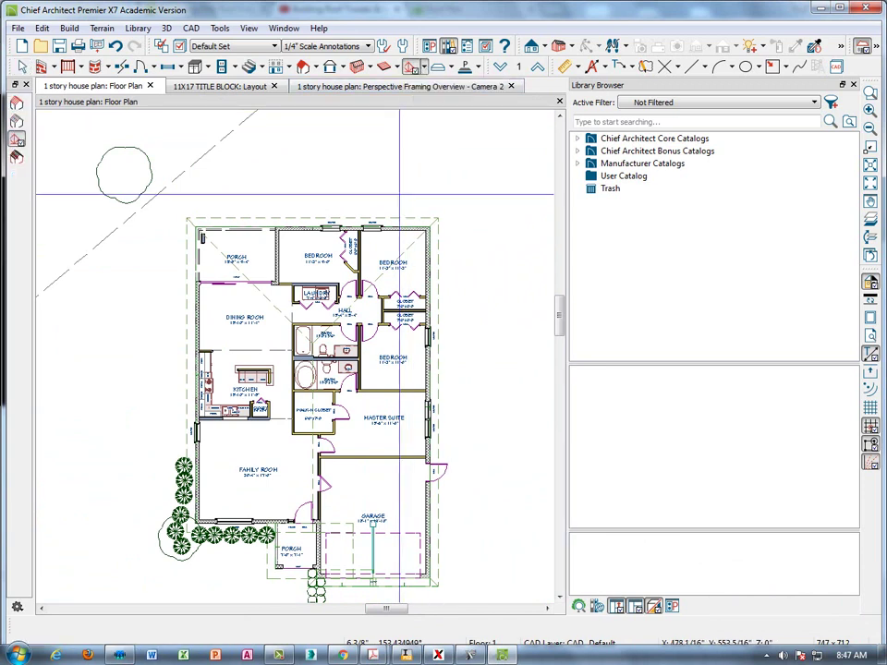
scroll(205, 309, "up", 3)
middle_click_drag(296, 311, 159, 340)
scroll(204, 309, "down", 1)
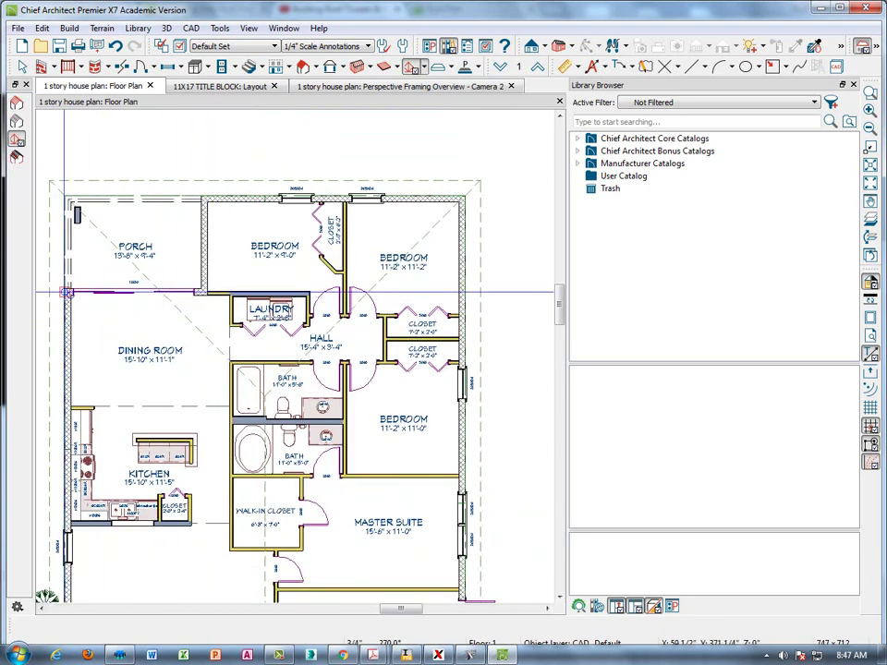
left_click_drag(65, 292, 447, 294)
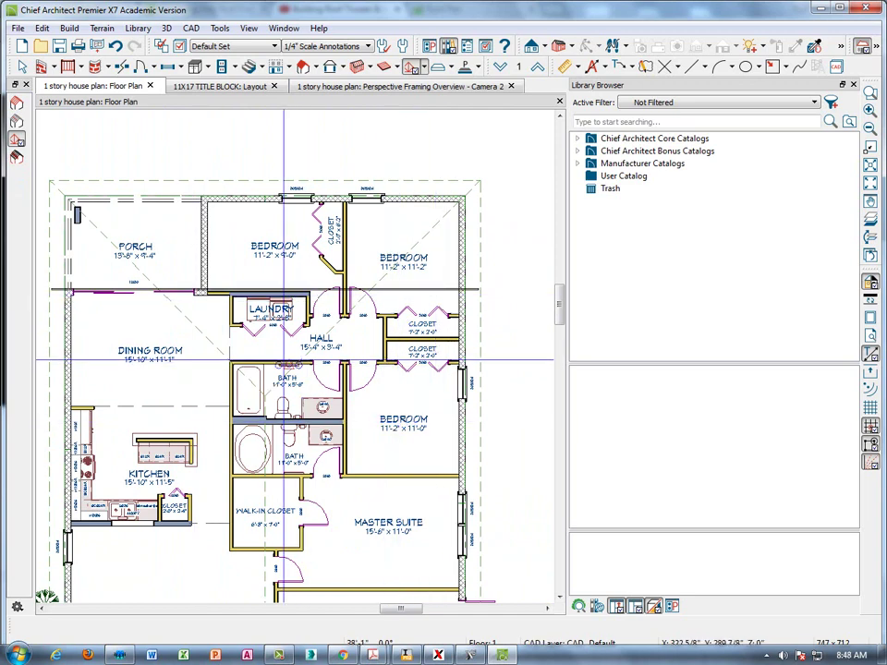
left_click_drag(323, 289, 323, 304)
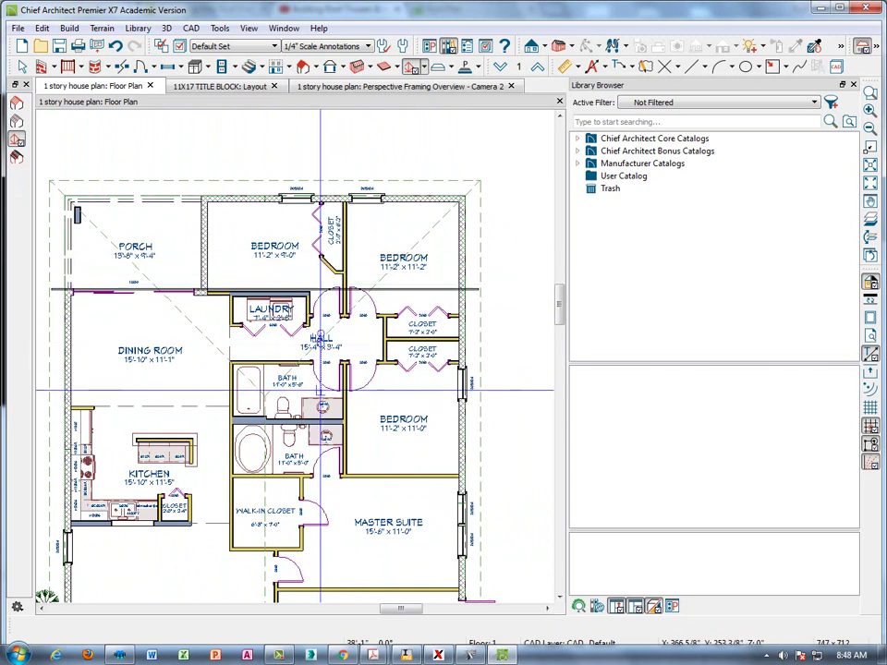
Make multiple copies of the roof truss at a 24" offset, from the porch–dining room line up to the outer wall by the bedrooms
middle_click_drag(320, 390, 357, 324)
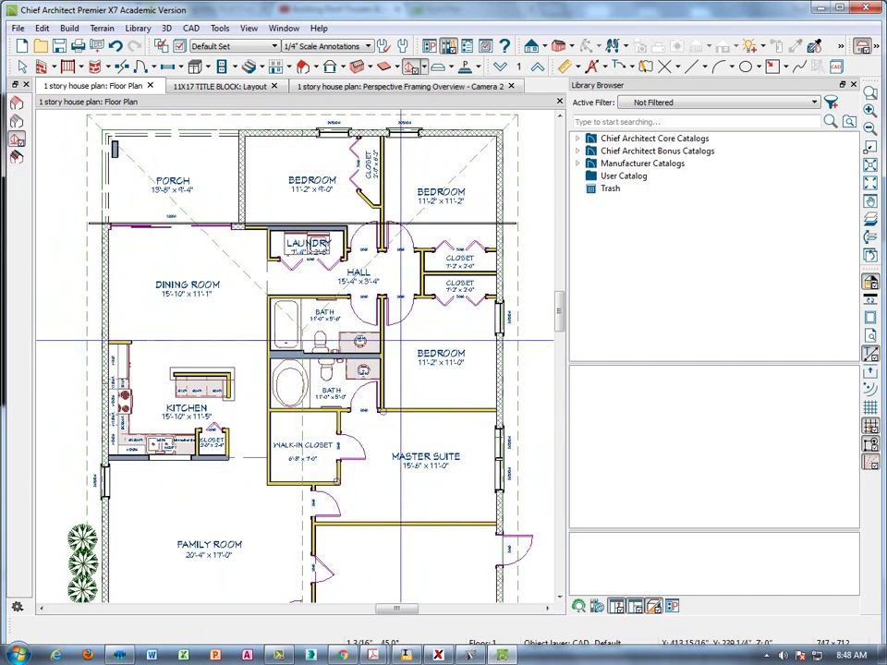
key("space")
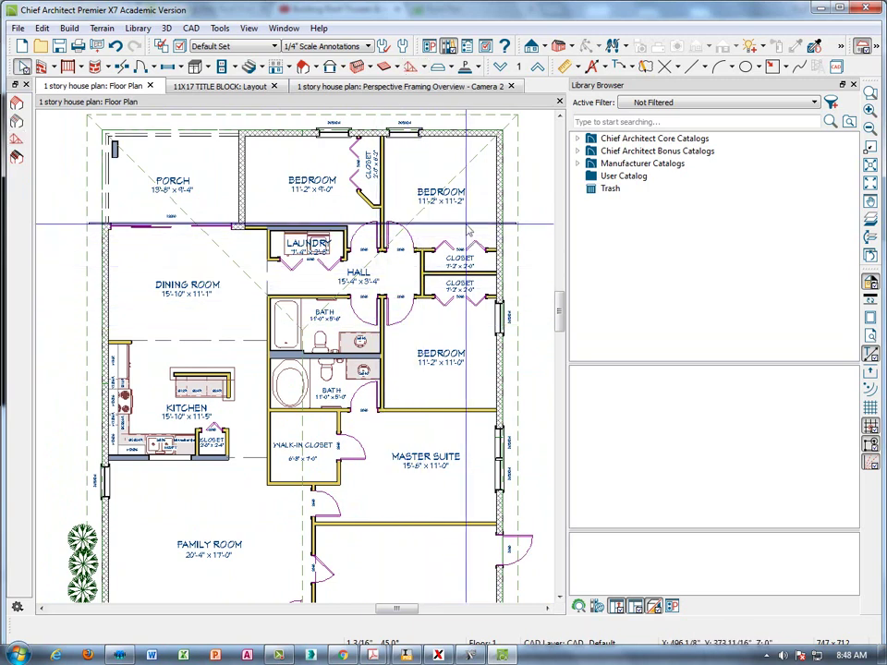
left_click(467, 224)
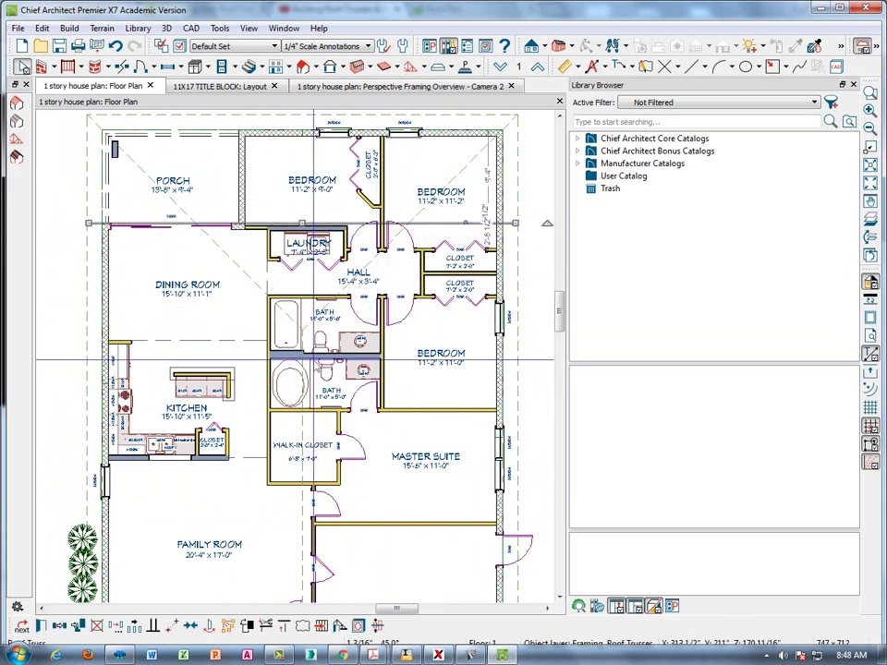
left_click(135, 629)
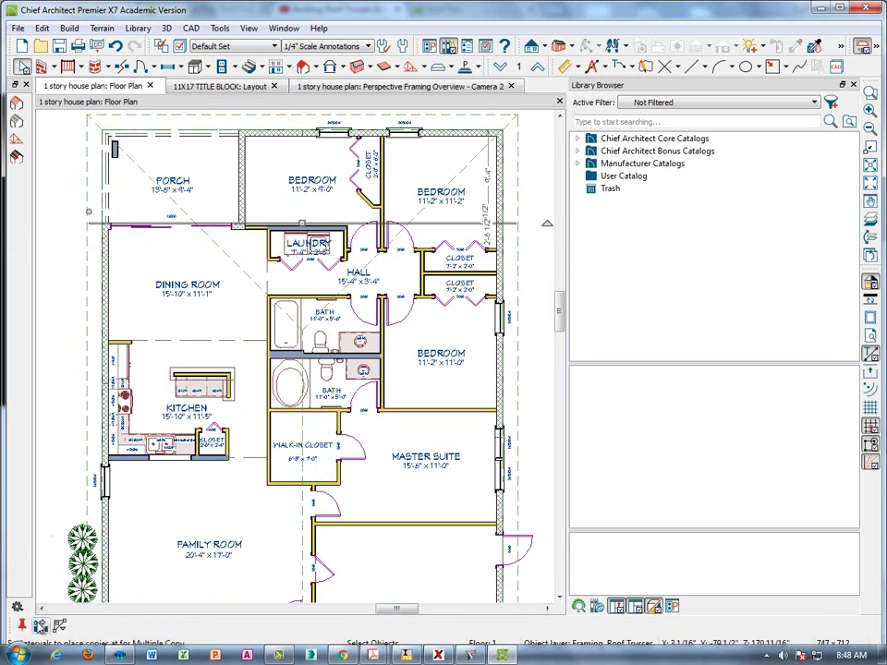
left_click(39, 626)
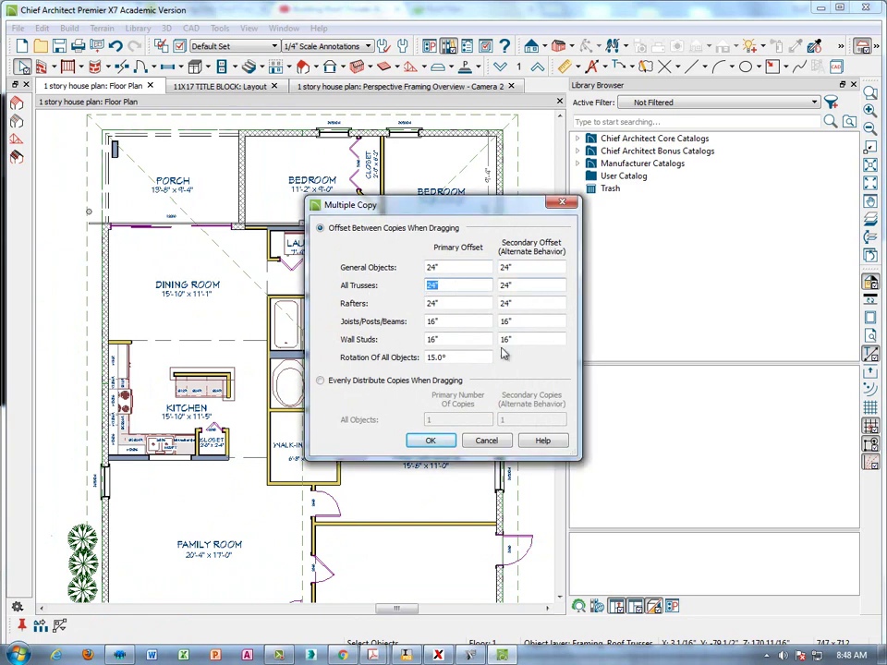
left_click(435, 442)
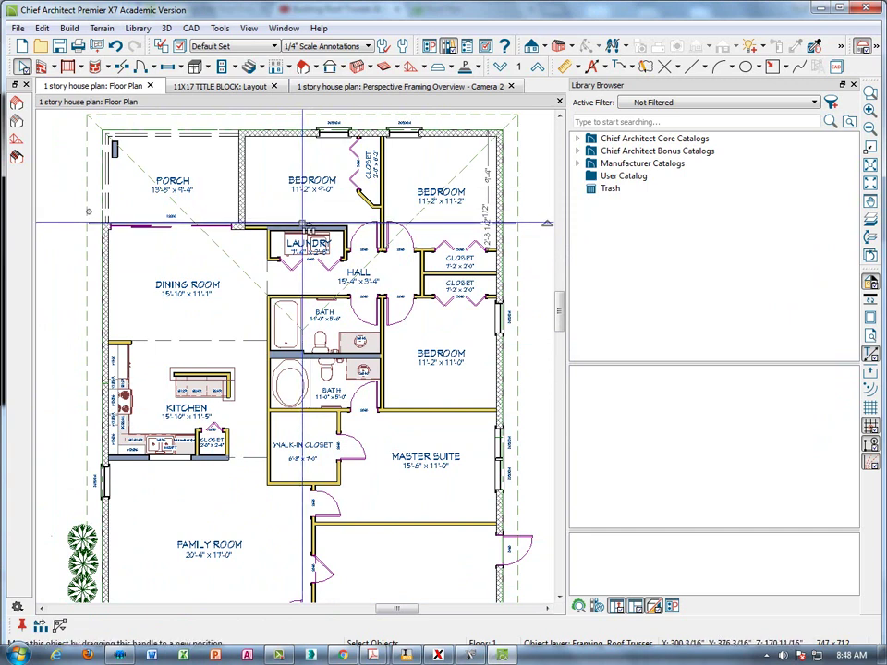
left_click_drag(302, 224, 302, 130)
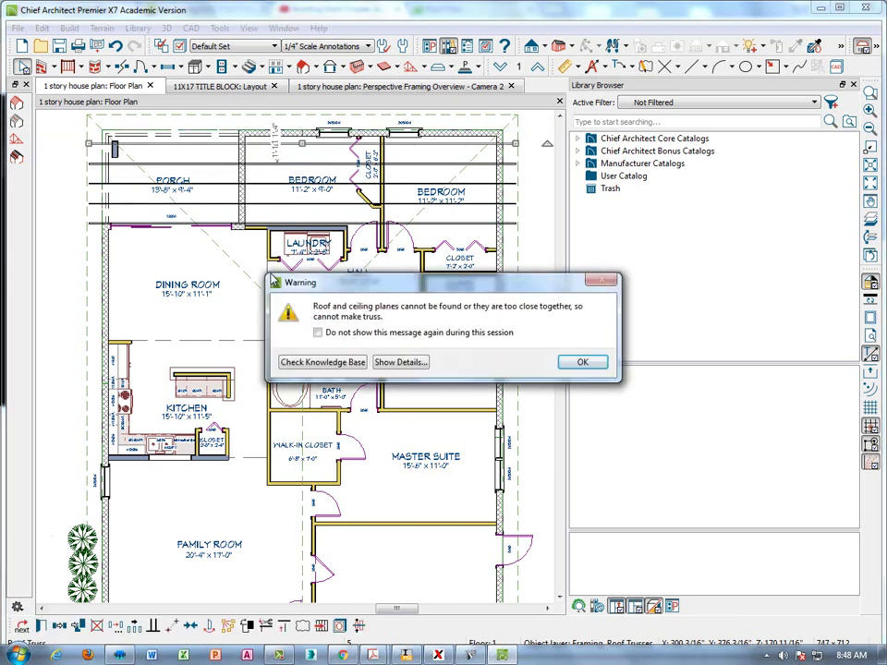
left_click(584, 363)
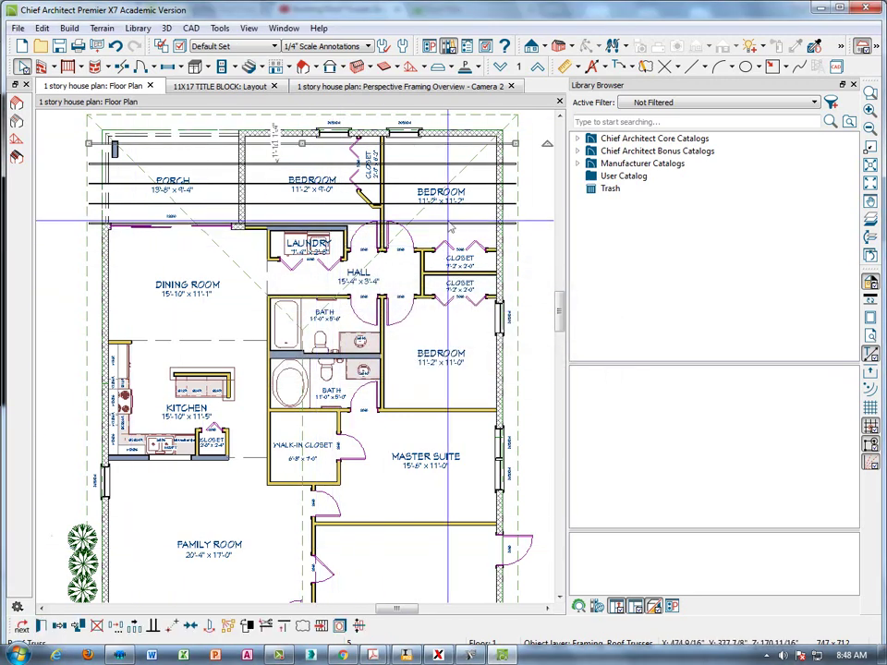
Multiple-copy the roof truss on the porch–dining room line through the house to the family room's front wall
left_click(448, 223)
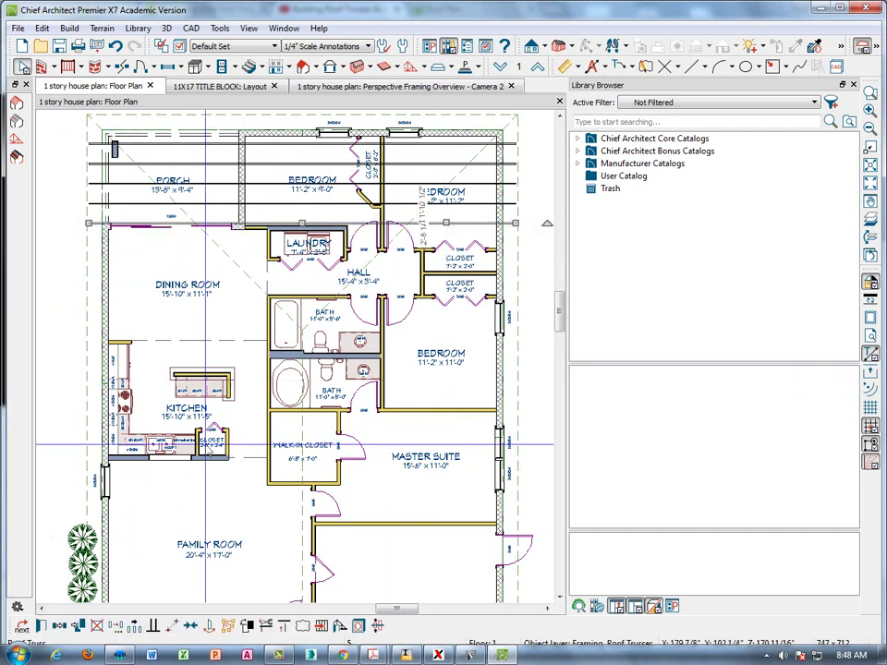
left_click(134, 626)
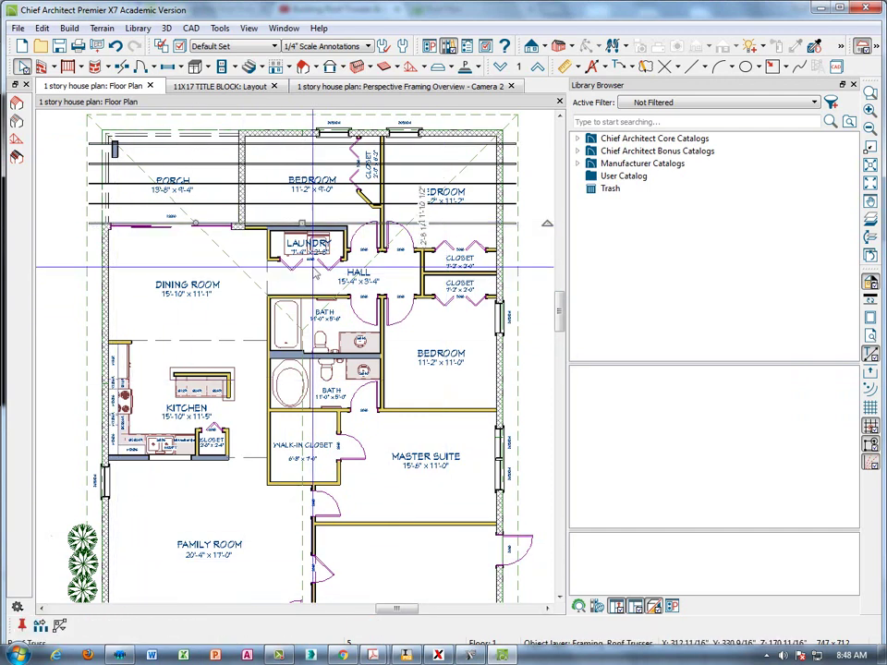
mouse_move(305, 223)
left_mouse_down()
mouse_move(292, 549)
mouse_move(304, 622)
left_mouse_up()
scroll(345, 491, "down", 5)
scroll(360, 495, "up", 1)
middle_click_drag(360, 496, 352, 295)
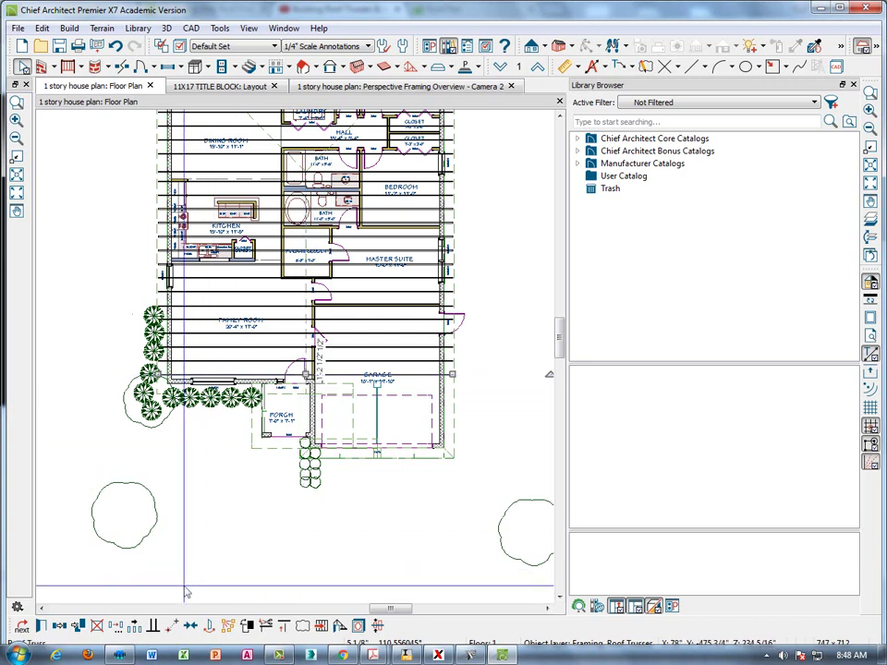
Multiple-copy the truss near the family room's front wall across the garage and front porch to the garage's front wall
left_click(134, 626)
left_click_drag(304, 374, 301, 374)
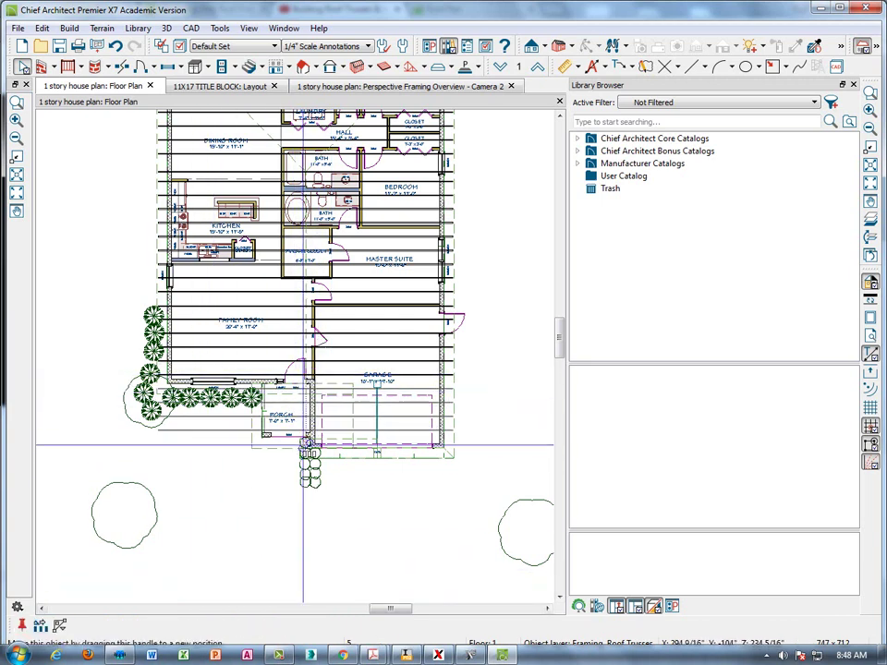
scroll(485, 303, "down", 2)
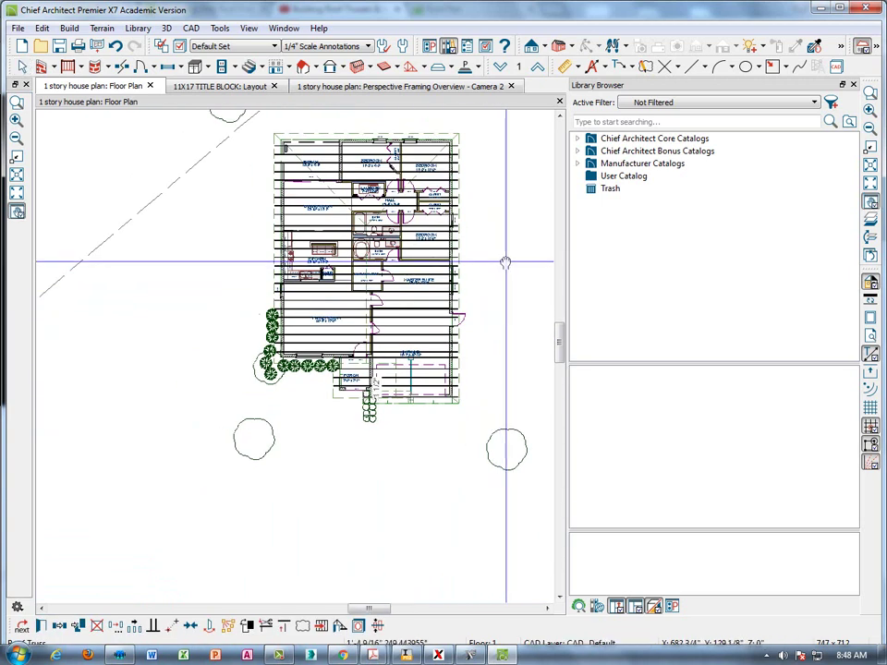
middle_click_drag(505, 263, 404, 358)
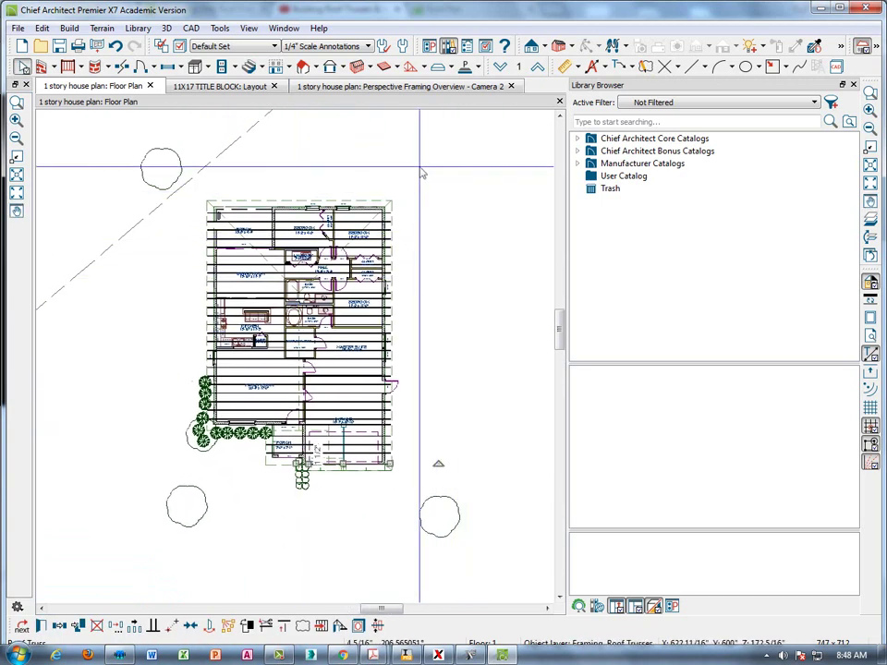
Switch to the Perspective Framing Overview and examine the roof trusses over the whole house
left_click(433, 89)
scroll(291, 317, "up", 3)
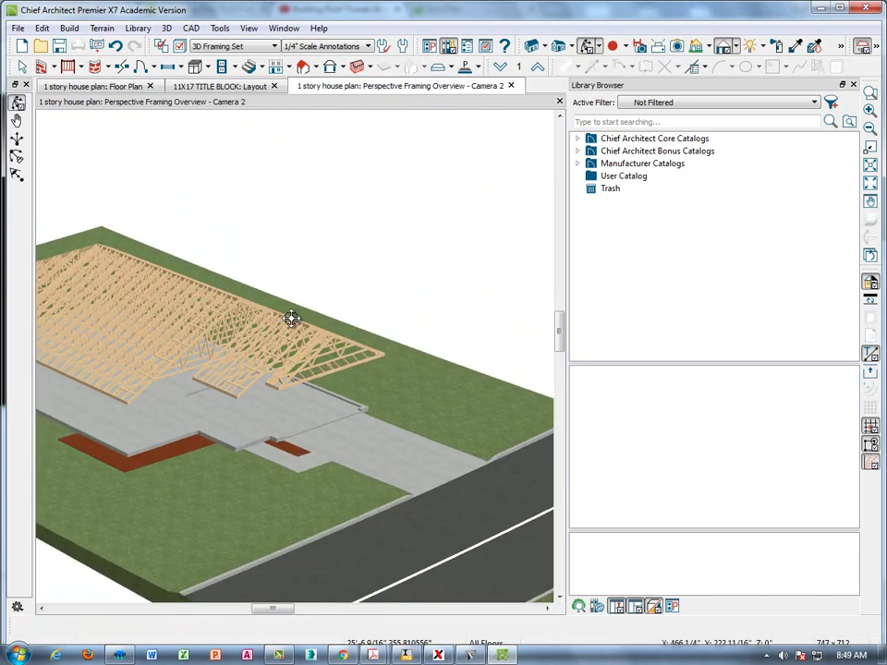
middle_click_drag(315, 296, 517, 273)
left_click_drag(315, 325, 308, 319)
scroll(308, 319, "up", 1)
scroll(309, 319, "down", 3)
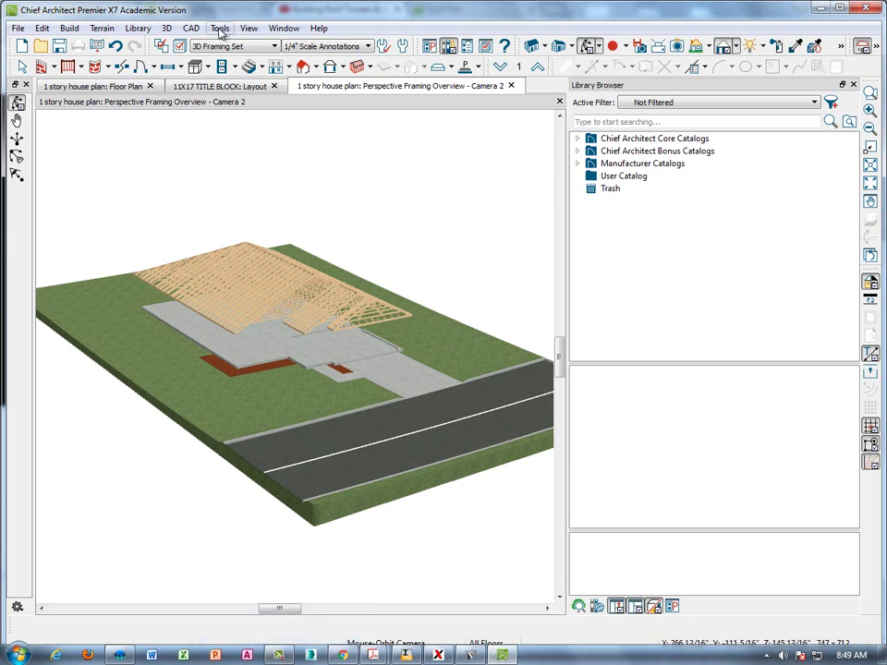
Switch the framing overview to the All Off Set layer set, and return it to the 3D Framing Set
left_click(275, 47)
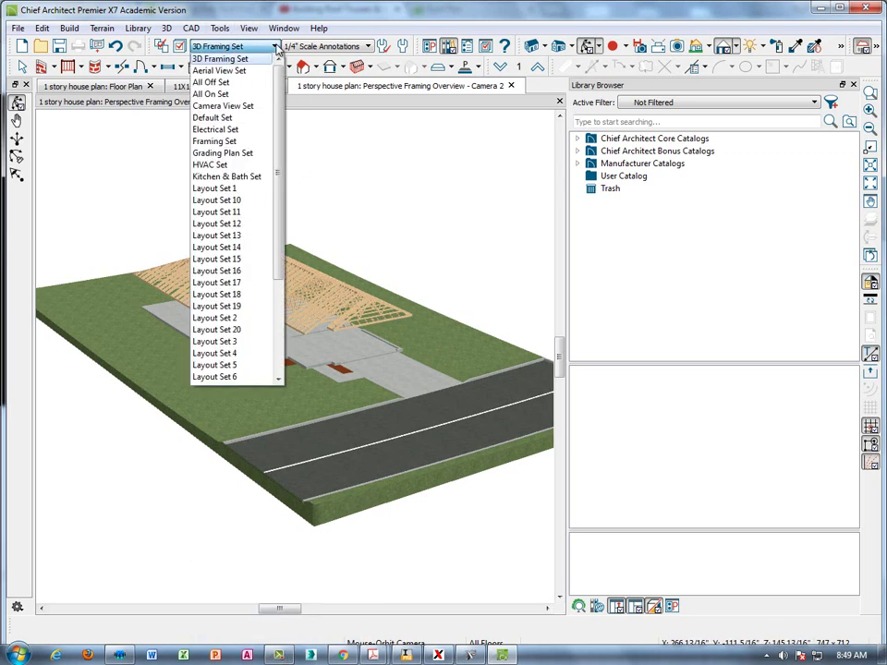
left_click(212, 83)
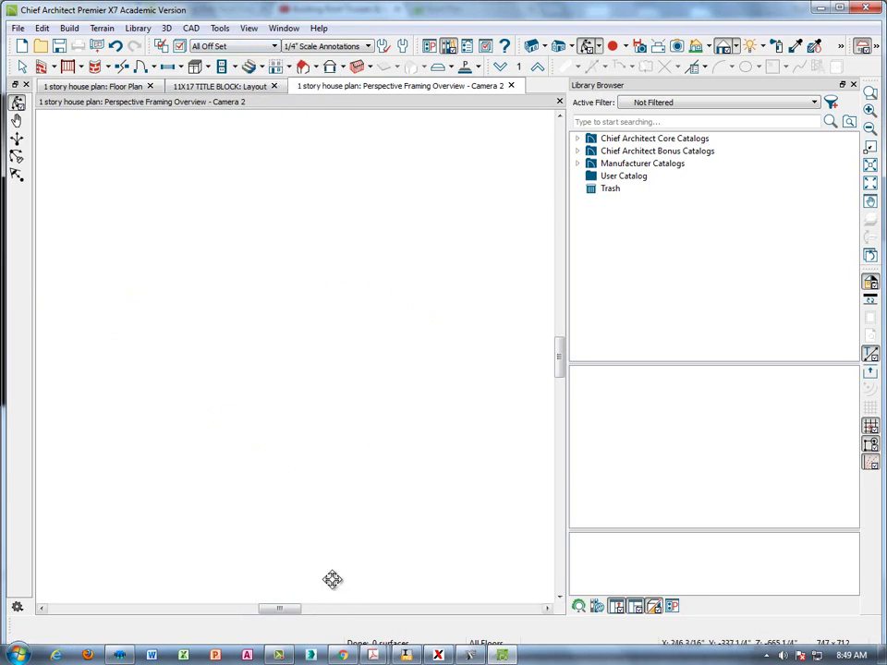
left_click(274, 46)
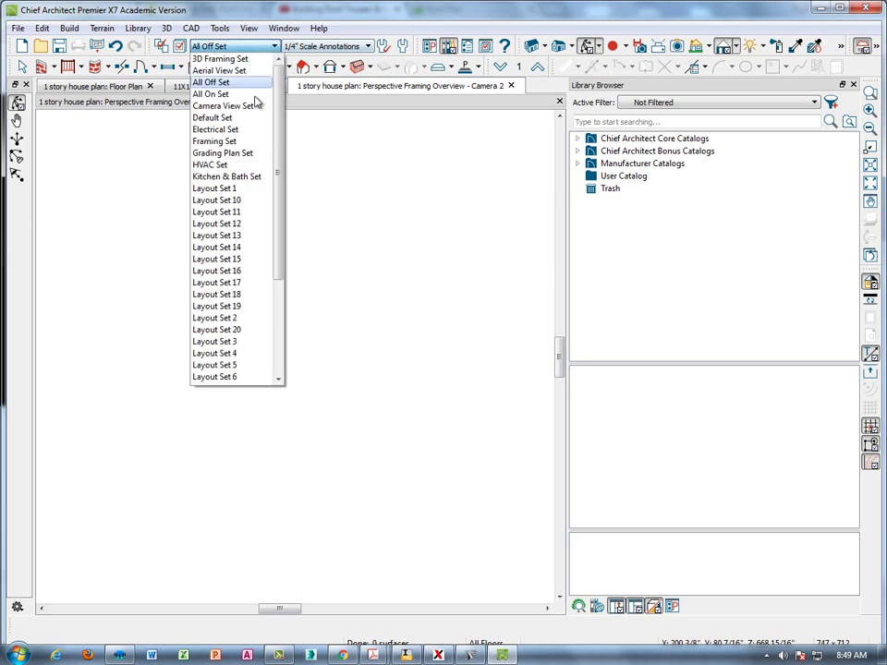
left_click(236, 63)
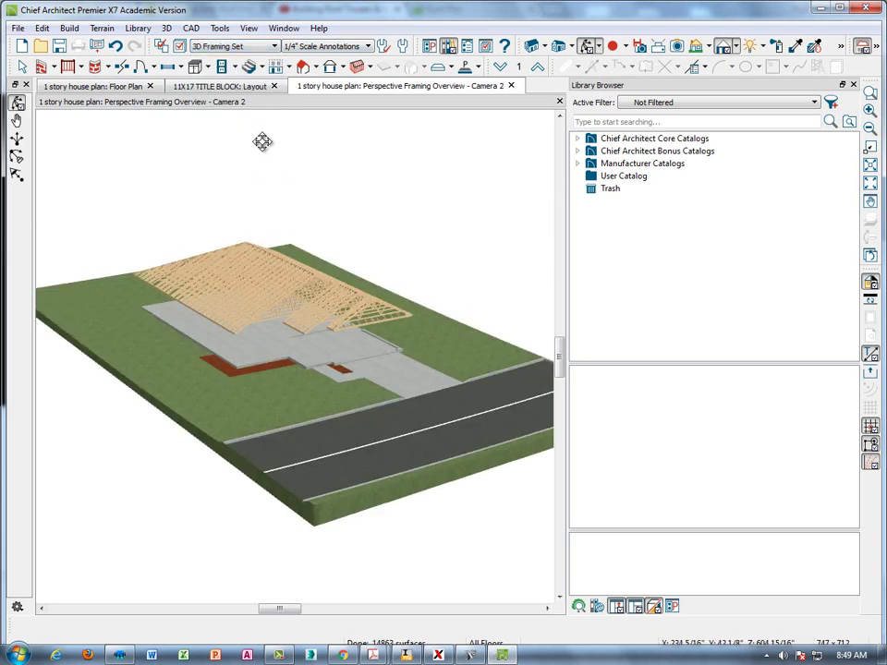
left_click(311, 655)
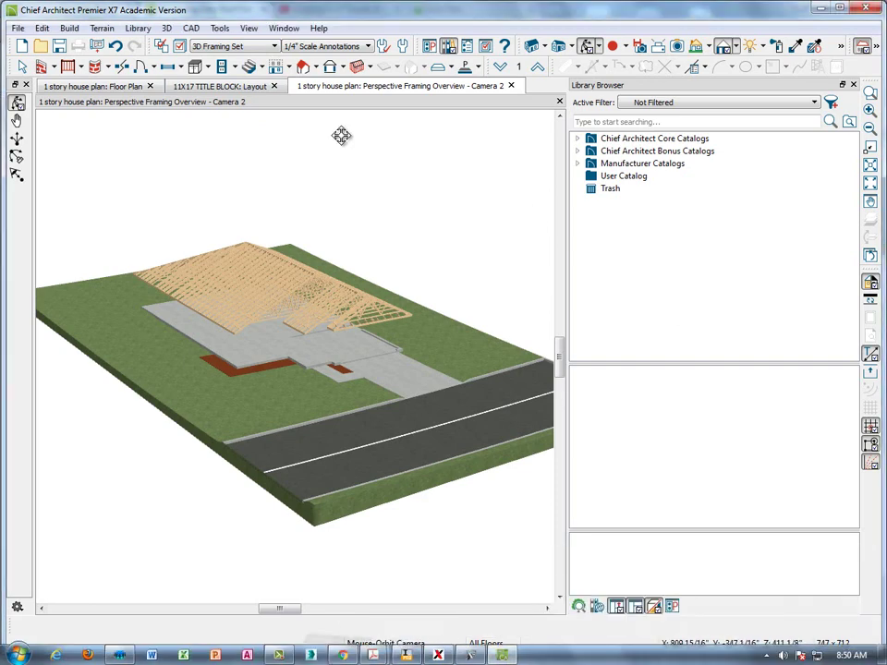
Copy the All Off Set in Layer Set Management as a new layer set named ROOF TRUSS FRAMING
left_click(220, 28)
mouse_move(232, 48)
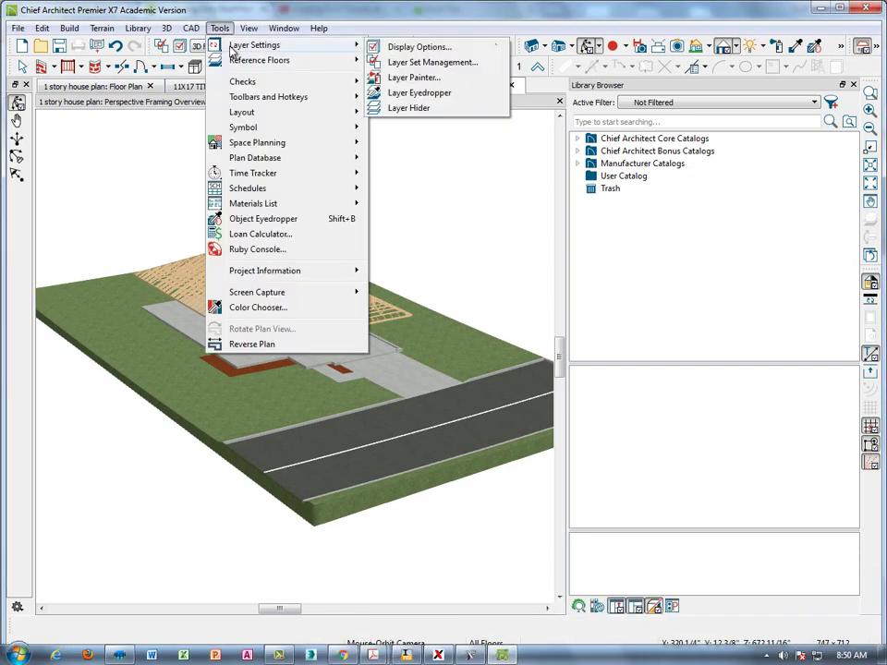
left_click(435, 62)
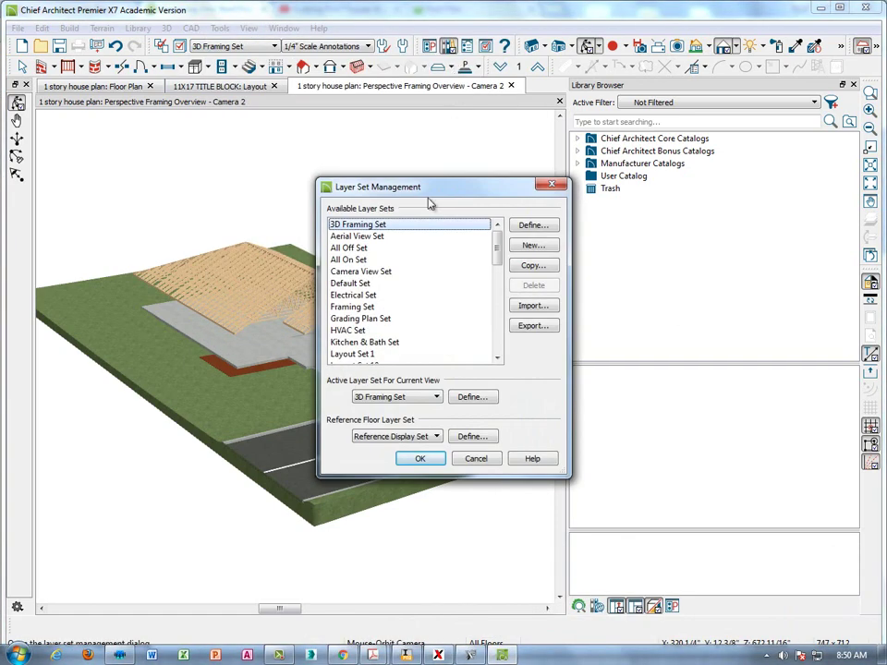
left_click(360, 249)
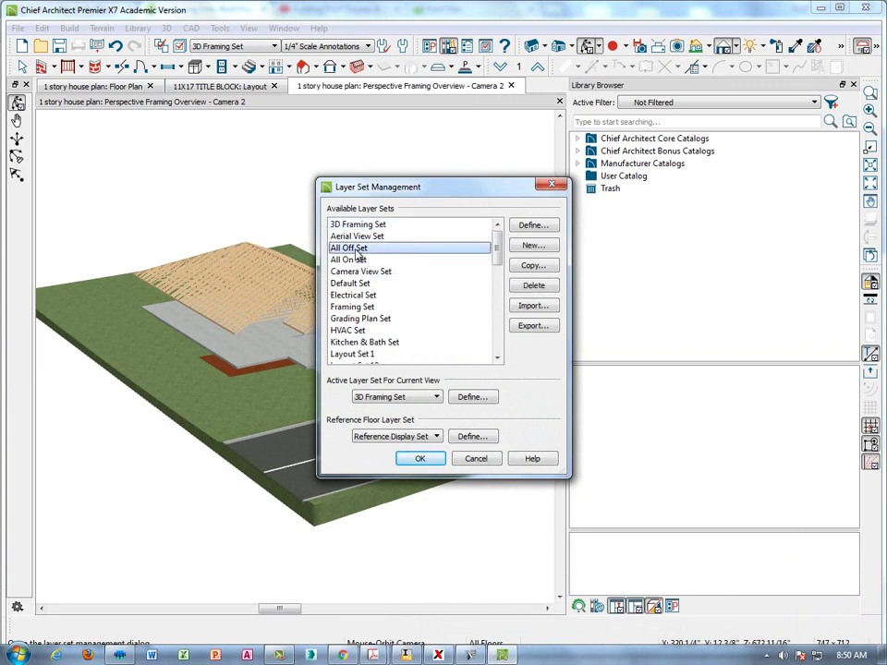
left_click(529, 265)
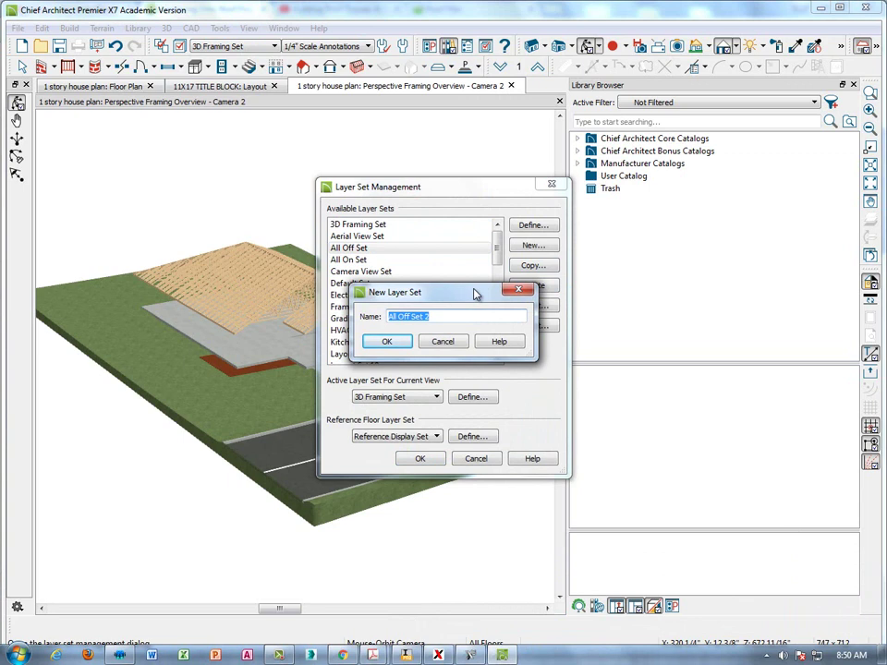
type("ROOF ")
type("FRA")
key("BackSpace")
key("BackSpace")
key("BackSpace")
type("TRUSS FRAMING")
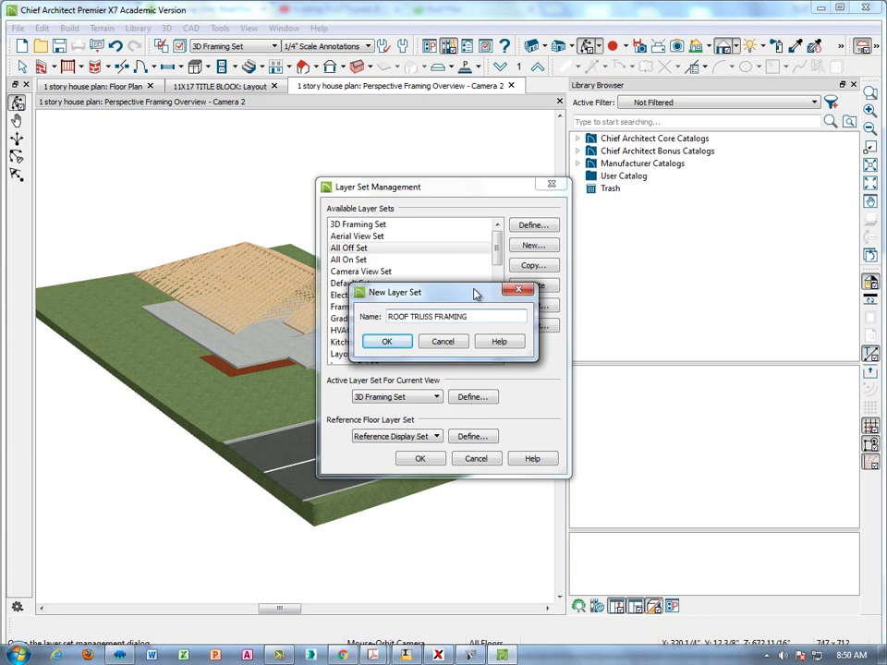
left_click(388, 343)
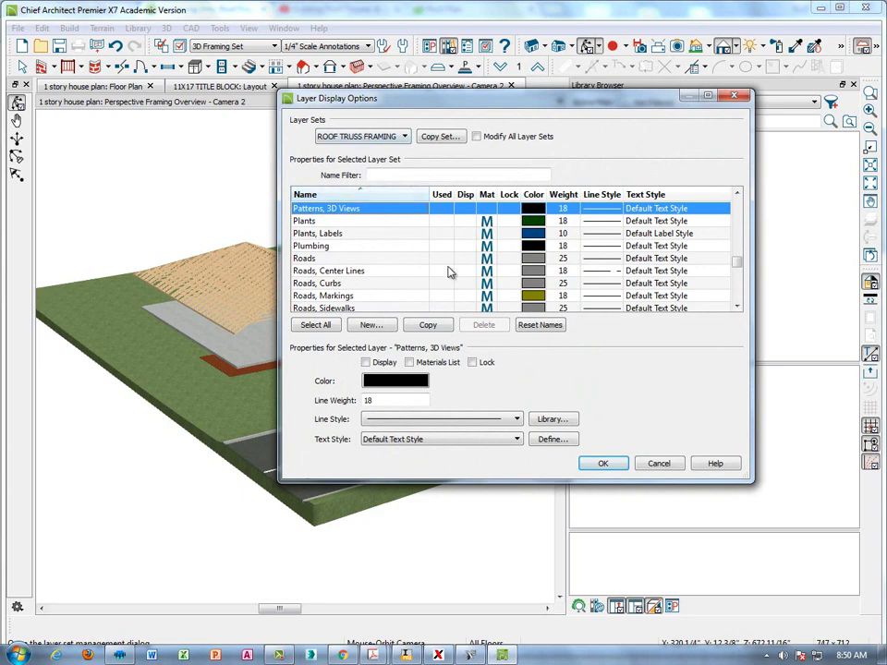
Turn on display of the roof beam, roof blocking, roof rafter, roof truss label and roof truss framing layers in ROOF TRUSS FRAMING
mouse_move(736, 260)
left_mouse_down()
mouse_move(740, 213)
mouse_move(740, 255)
left_mouse_up()
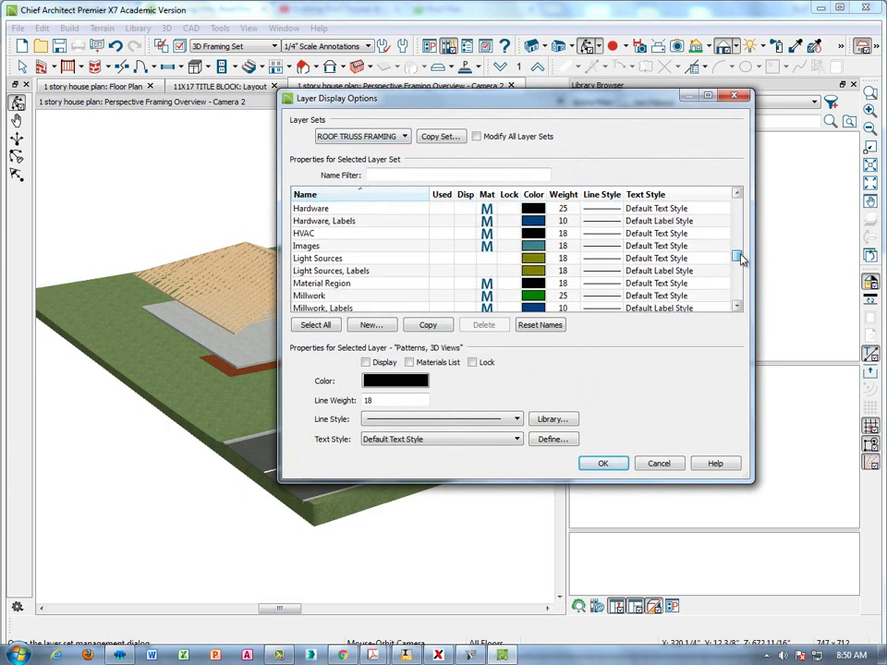
scroll(496, 261, "up", 15)
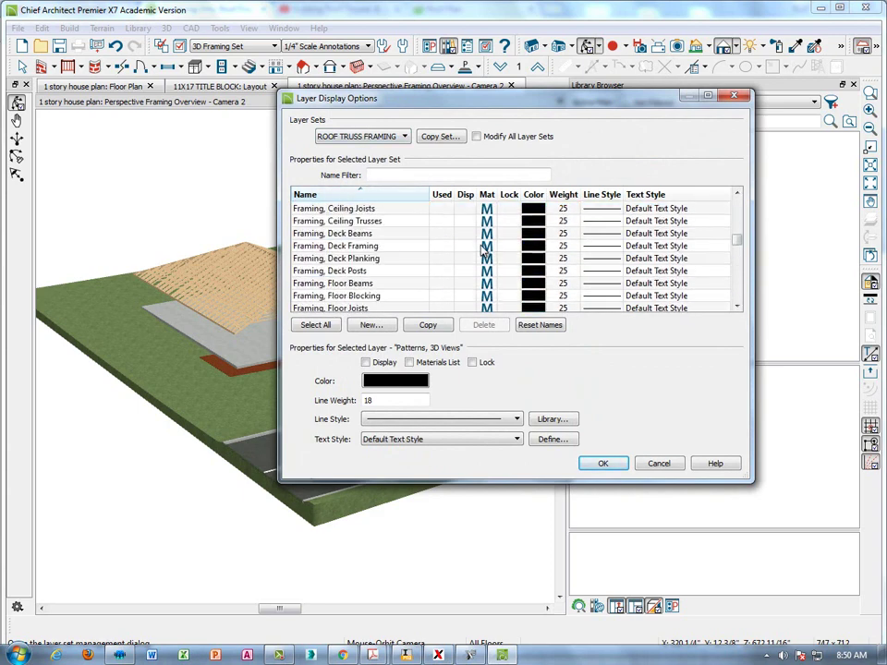
scroll(481, 250, "up", 2)
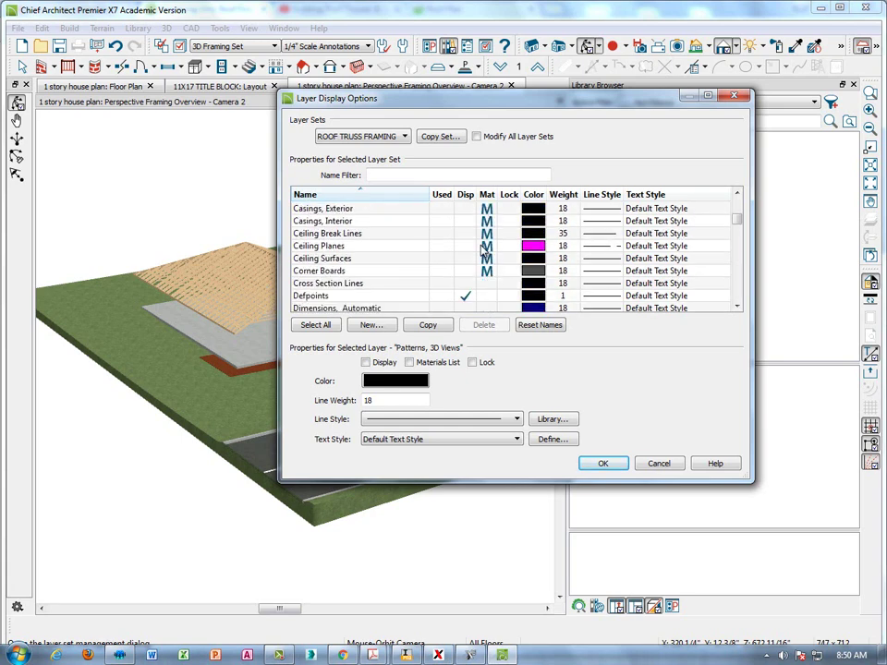
scroll(482, 267, "down", 6)
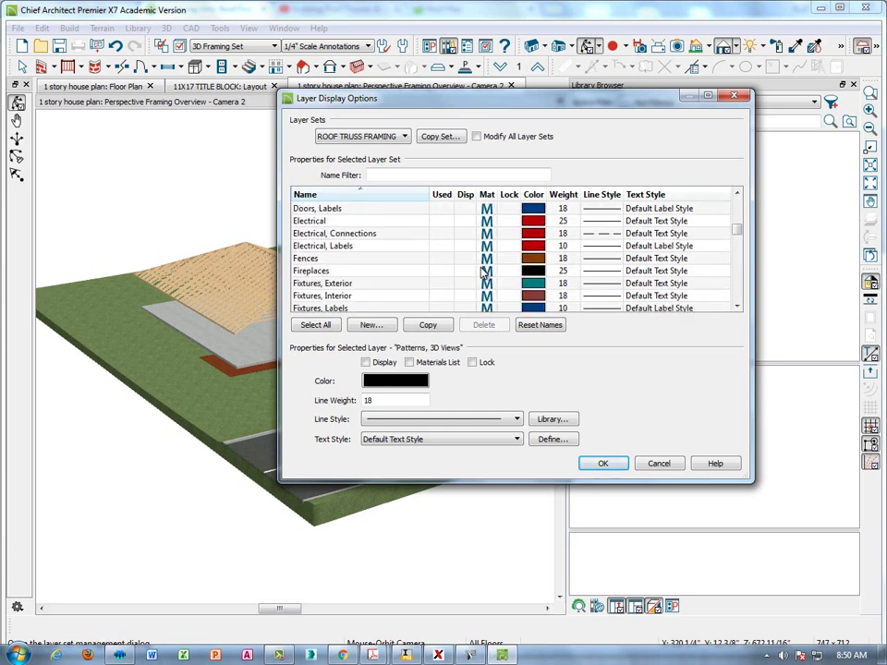
scroll(482, 272, "up", 7)
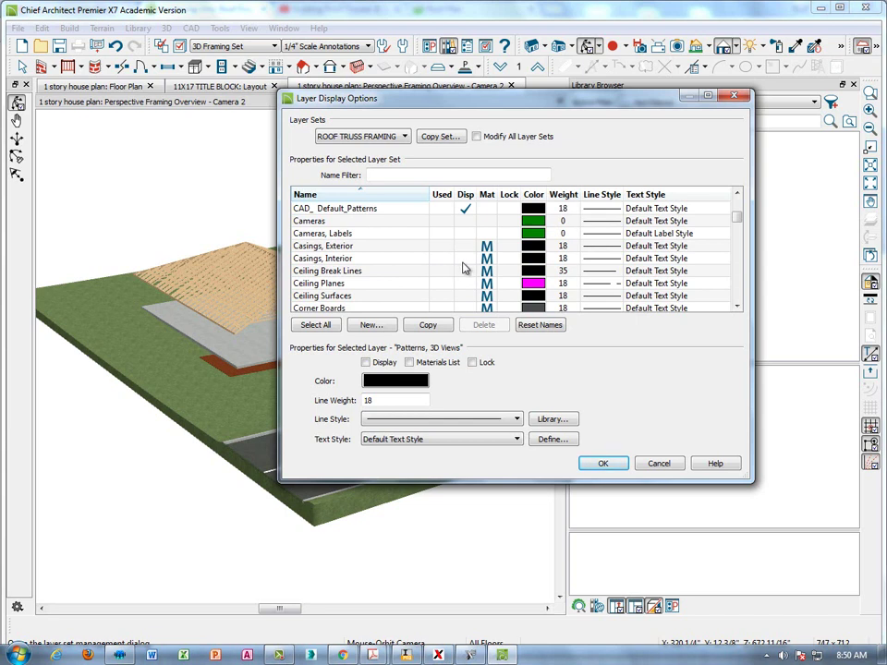
scroll(466, 269, "down", 12)
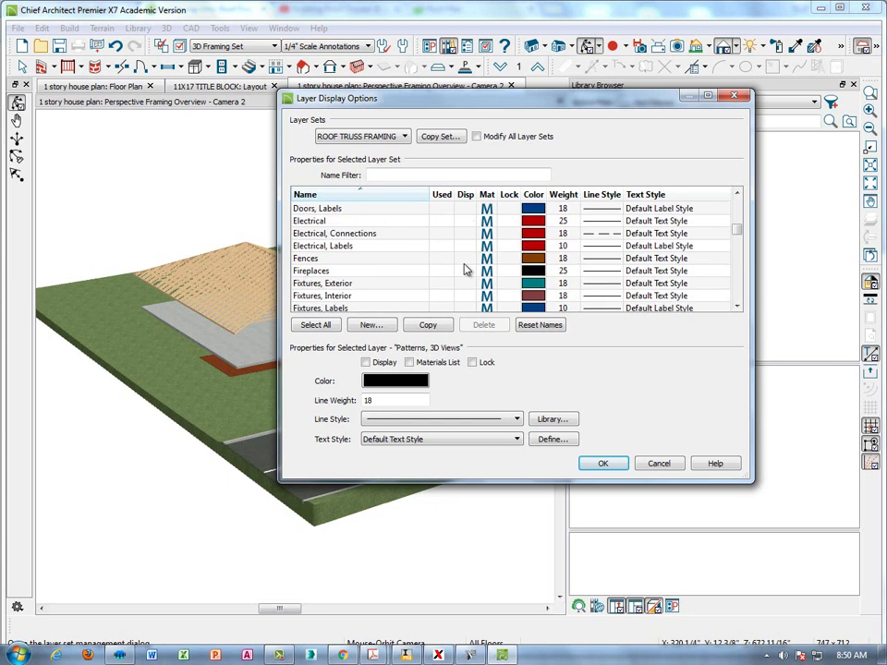
scroll(467, 269, "down", 6)
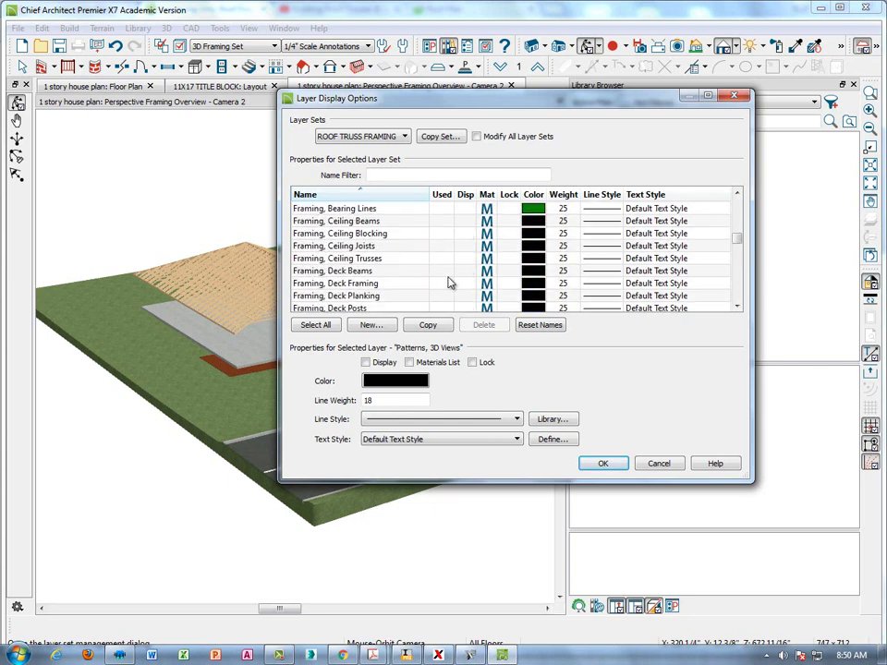
scroll(435, 256, "down", 3)
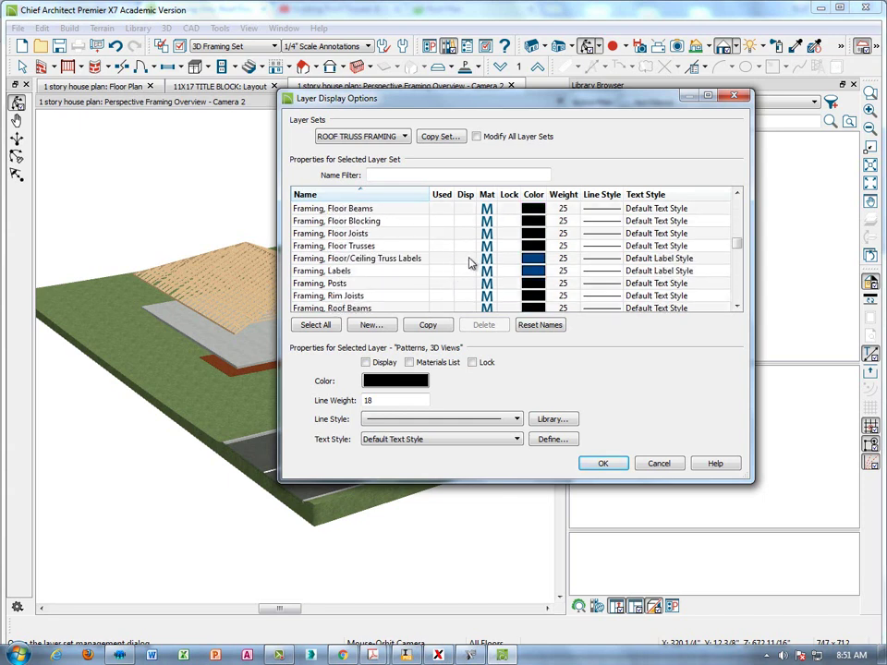
left_click(470, 259)
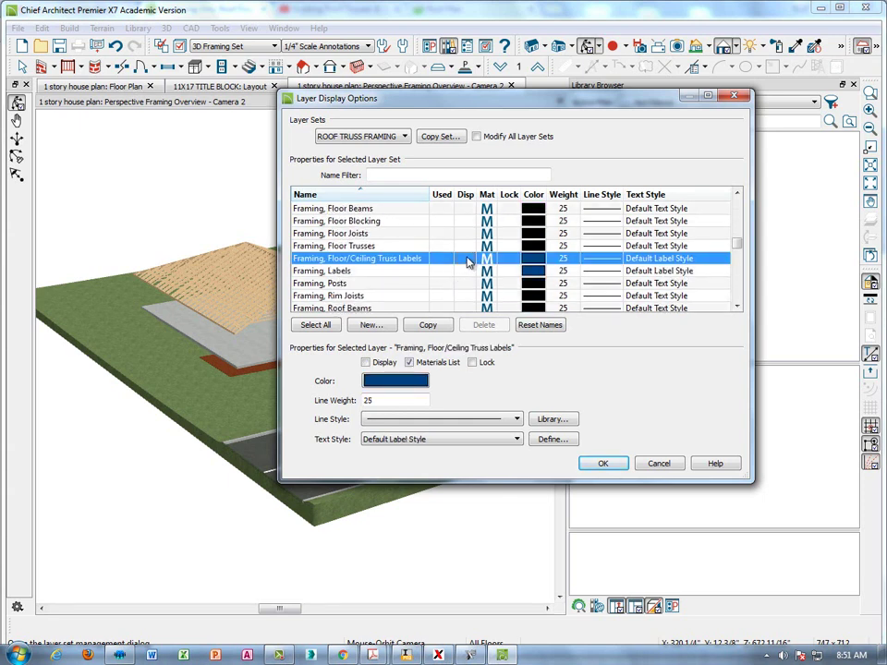
scroll(462, 279, "down", 2)
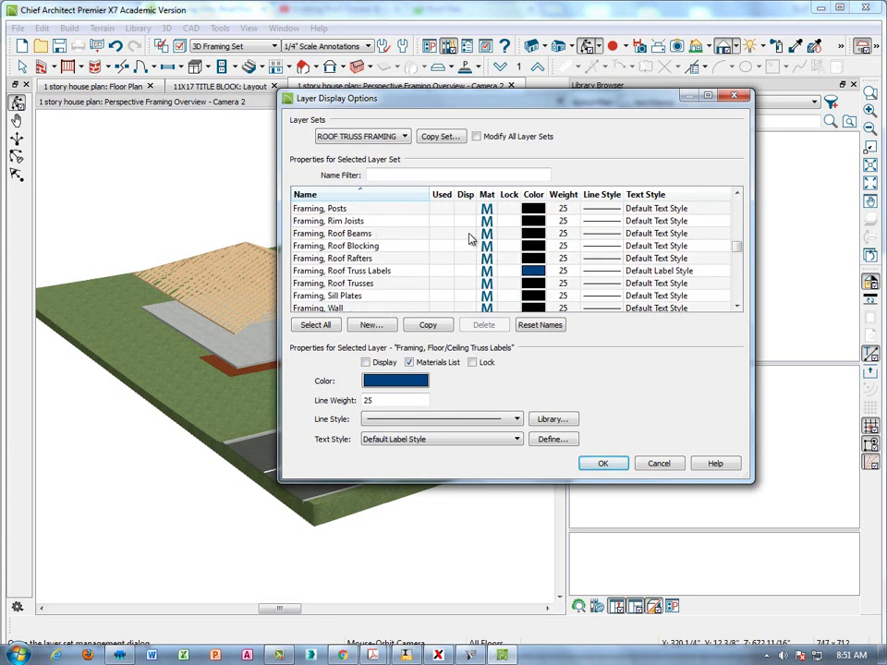
left_click(469, 237)
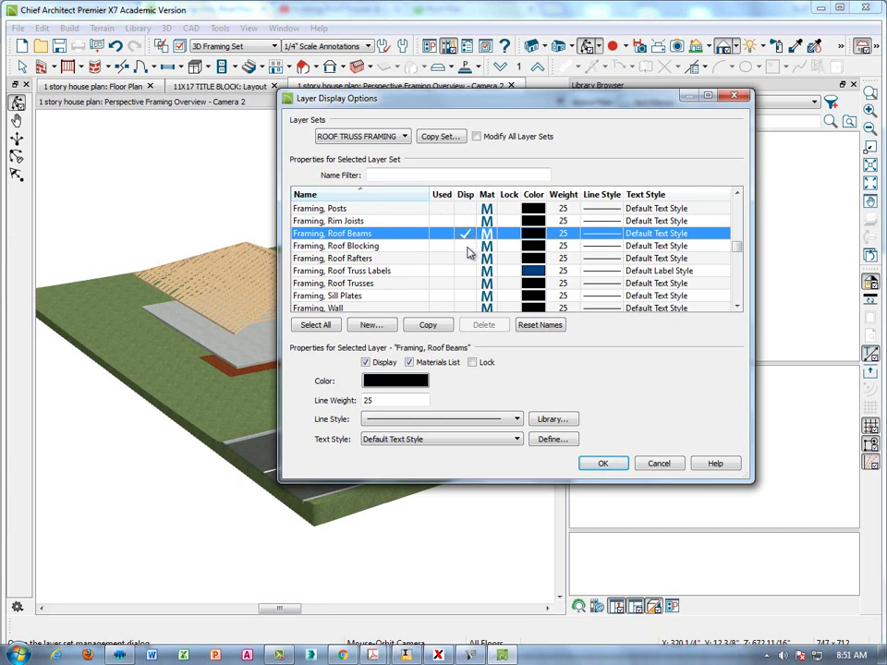
left_click(466, 248)
left_click(466, 260)
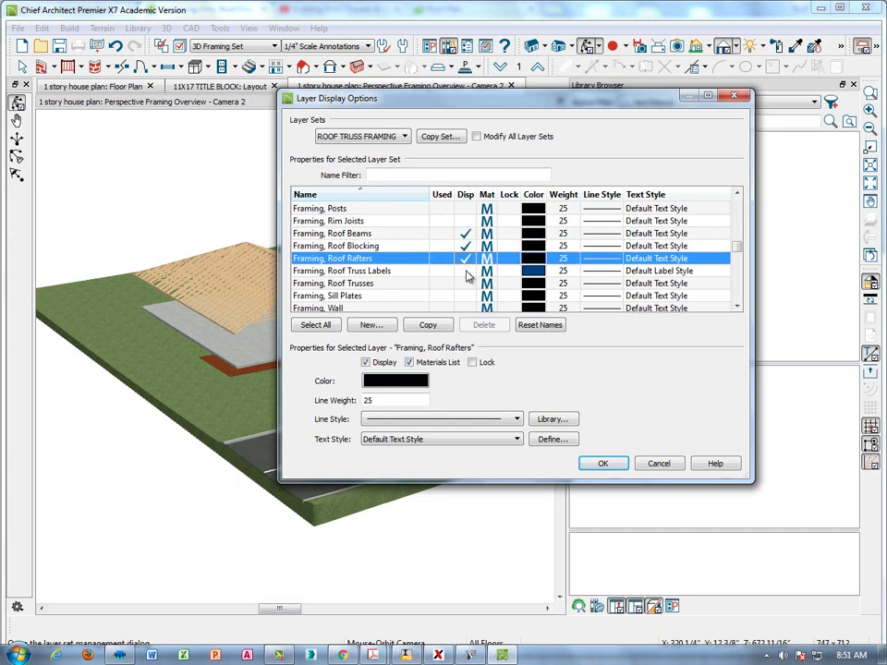
left_click(466, 272)
left_click(466, 285)
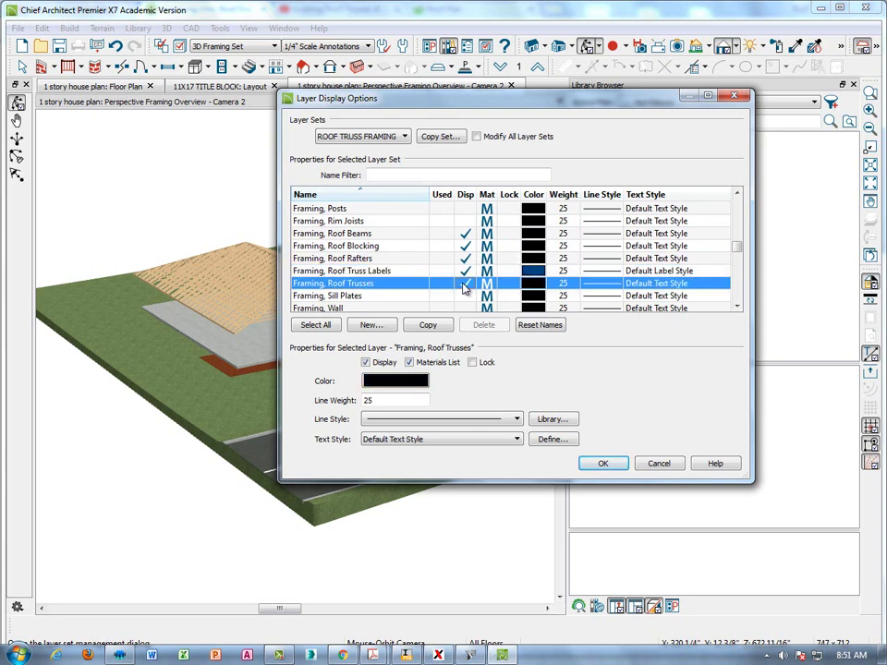
left_click(605, 464)
left_click(422, 459)
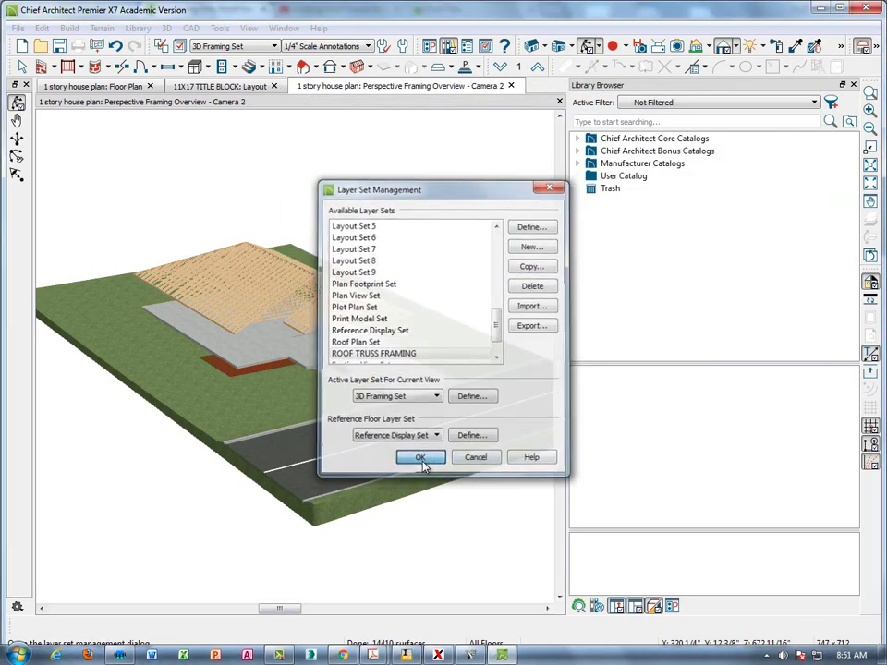
Make ROOF TRUSS FRAMING the active layer set for the Perspective Framing Overview
left_click(279, 49)
left_click_drag(287, 210, 292, 317)
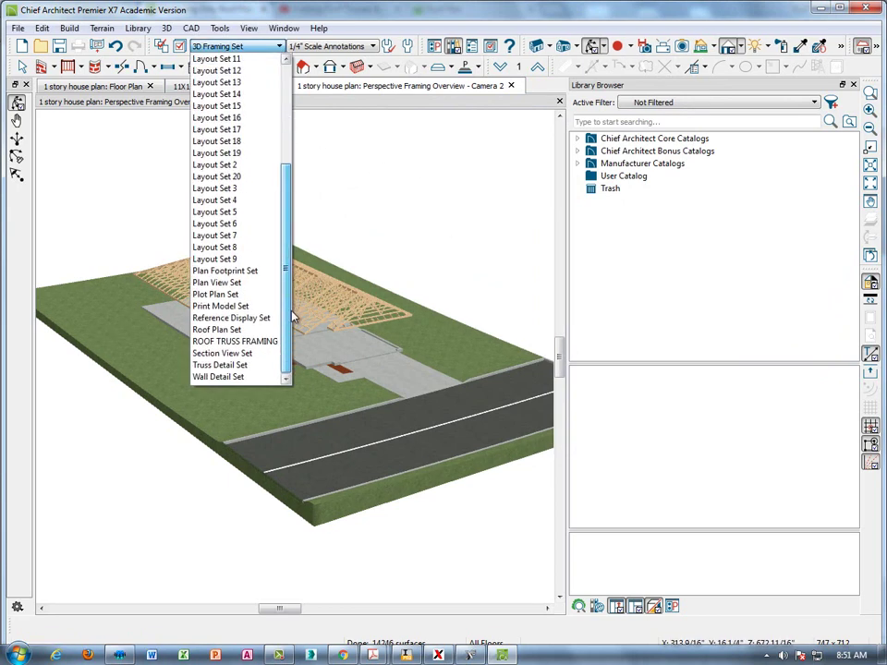
left_click(242, 343)
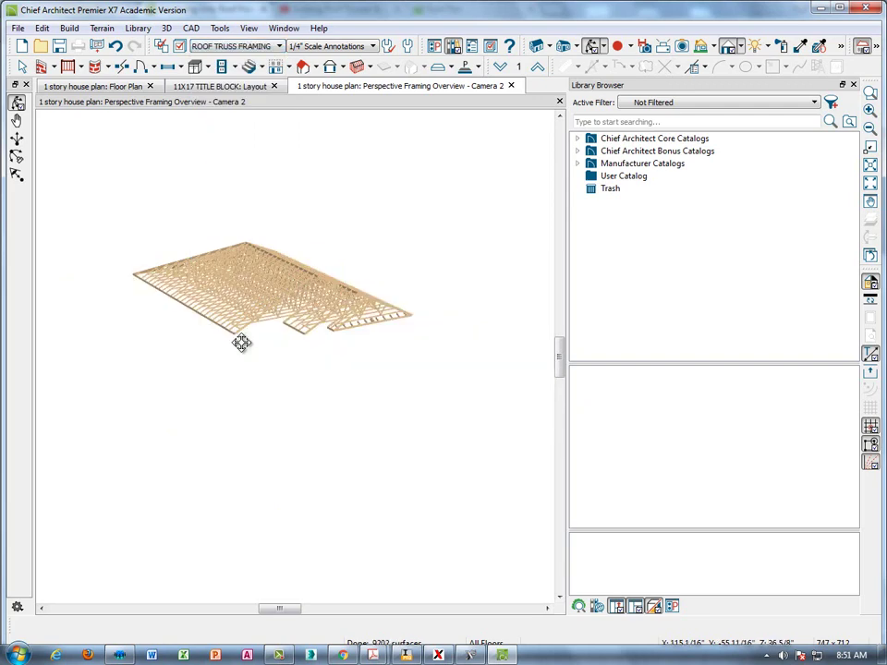
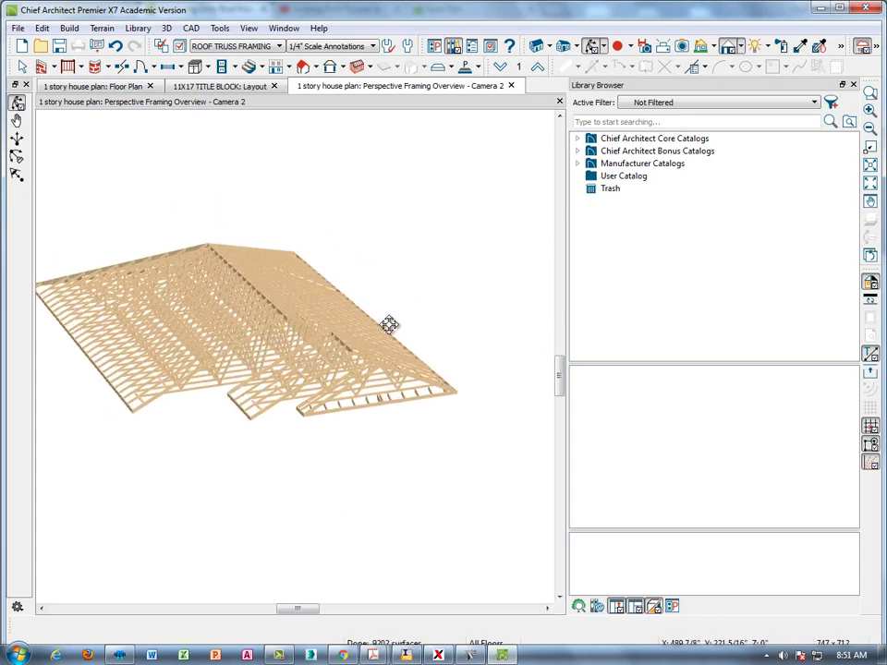
Orbit the roof truss framing to a low perspective showing the whole roof, and start a picture export at the active window size
middle_click_drag(356, 330, 426, 301)
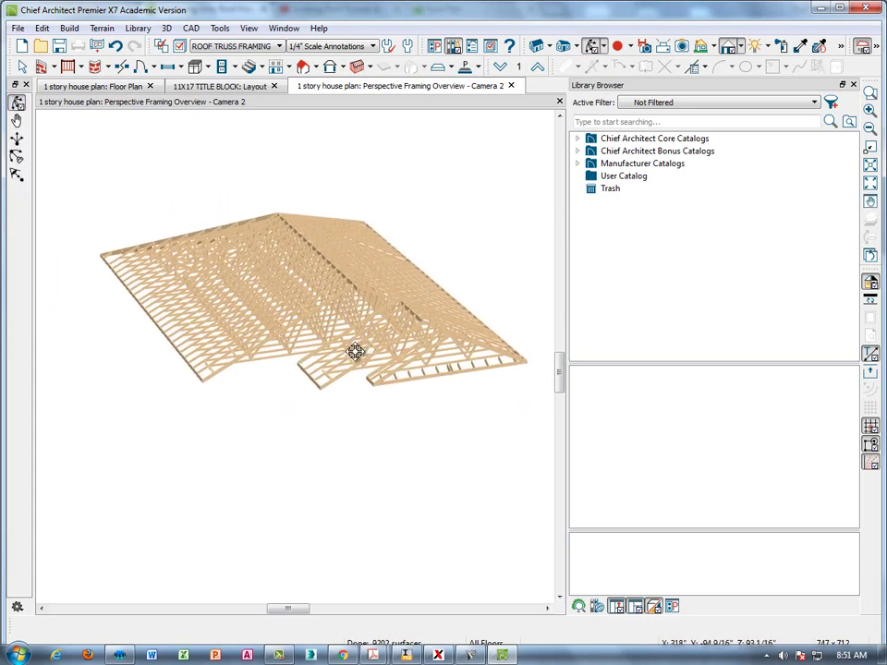
left_click_drag(355, 350, 352, 361)
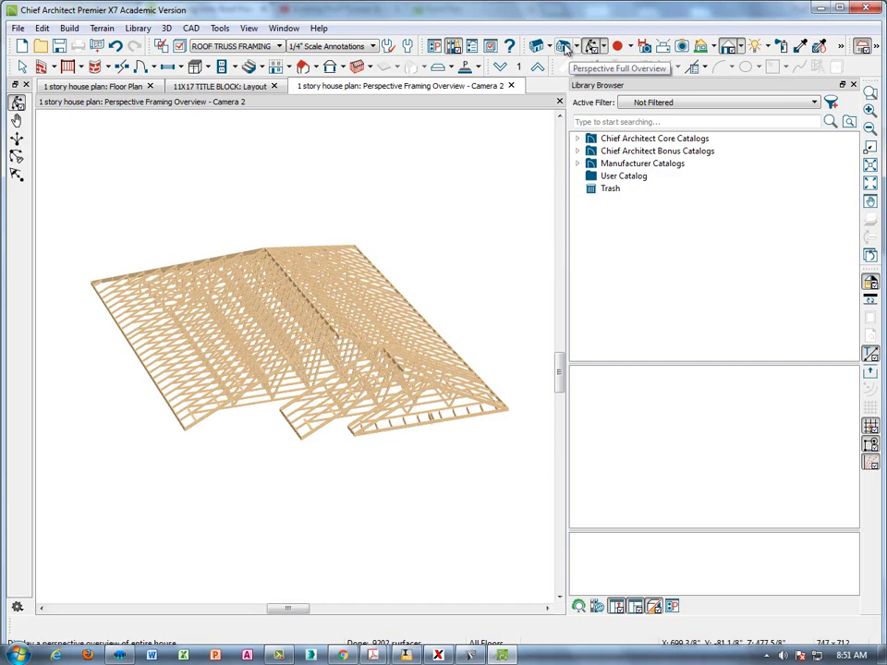
left_click_drag(434, 286, 332, 474)
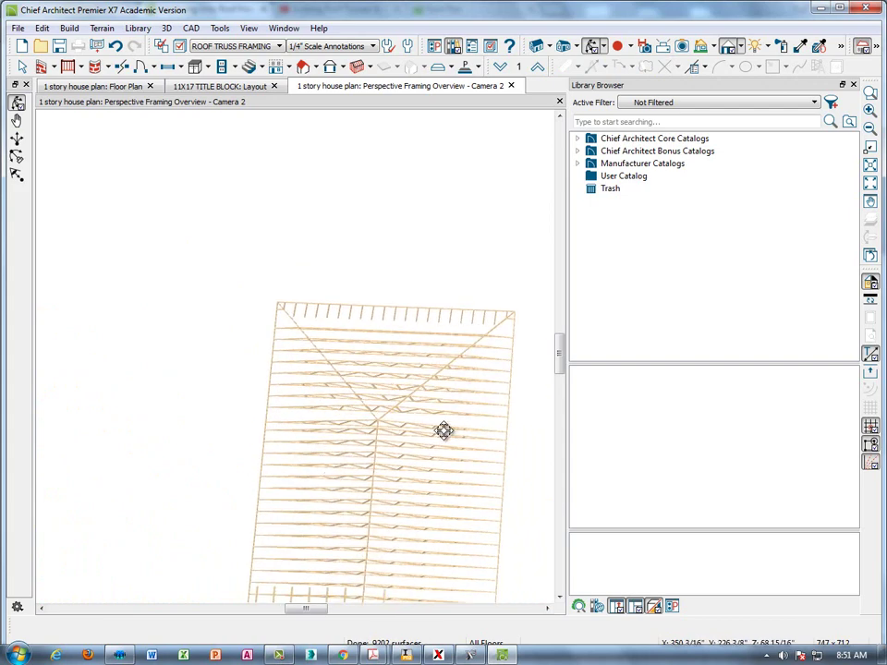
left_click_drag(444, 431, 378, 291)
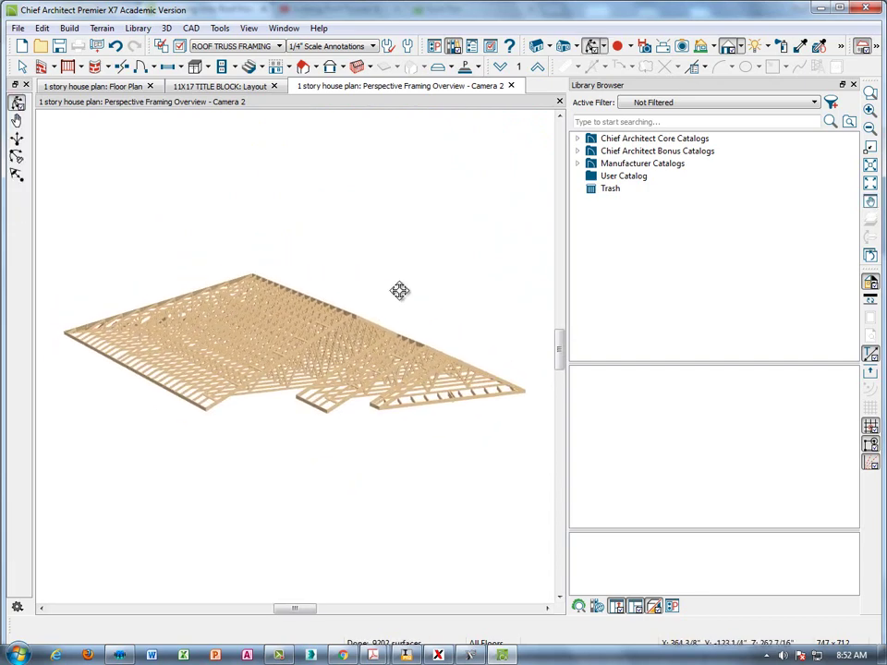
left_click(18, 28)
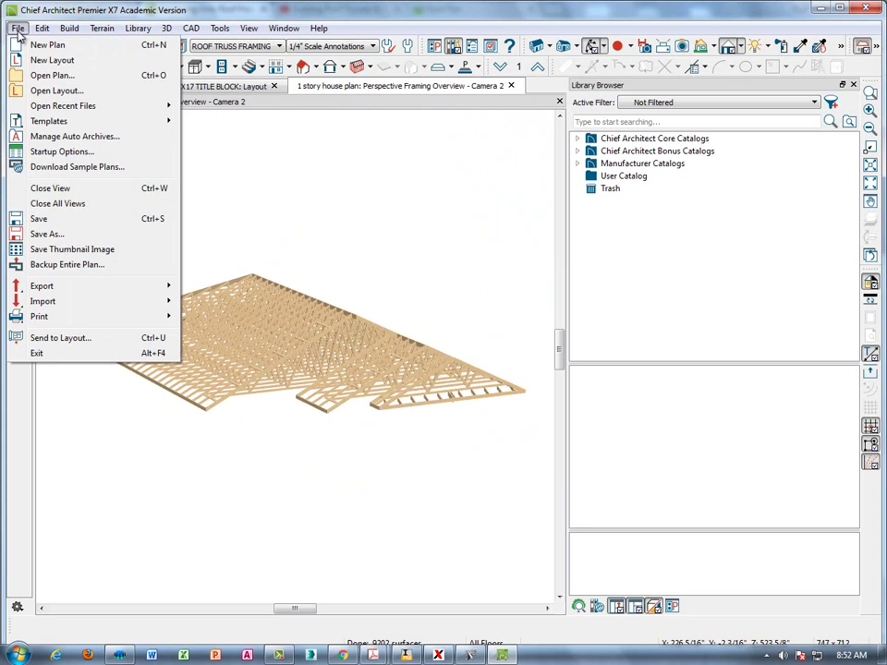
mouse_move(74, 290)
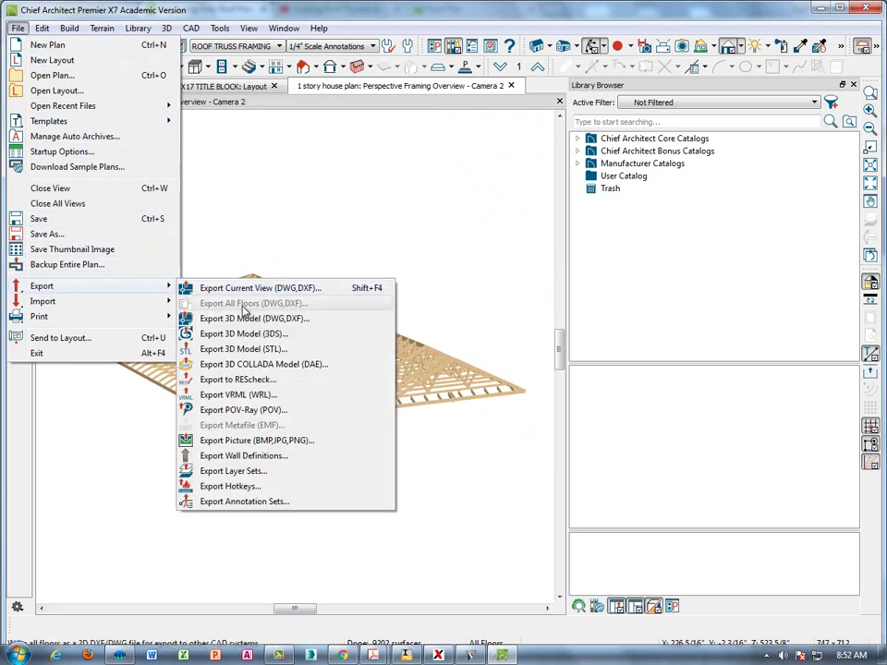
left_click(257, 441)
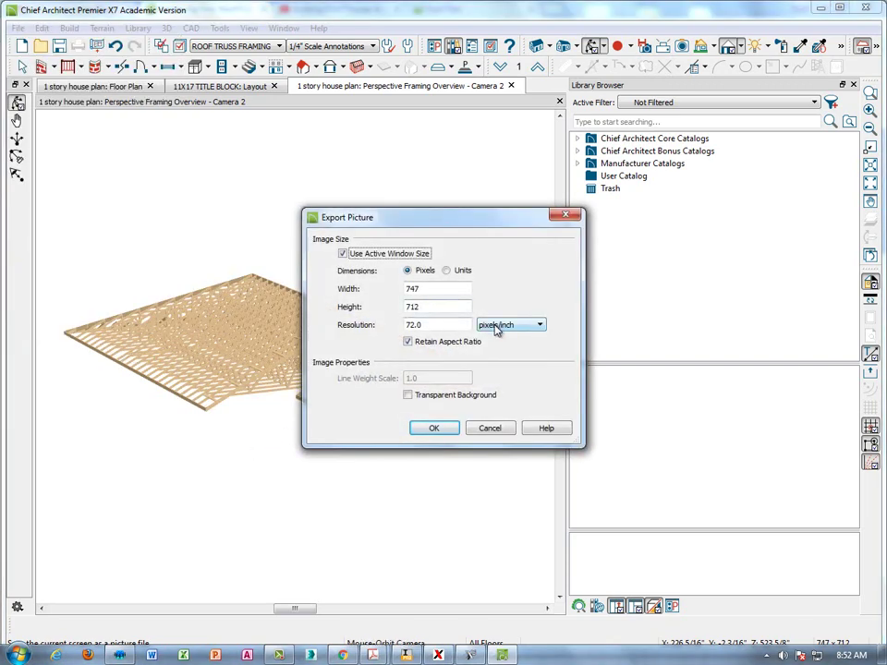
left_click(433, 429)
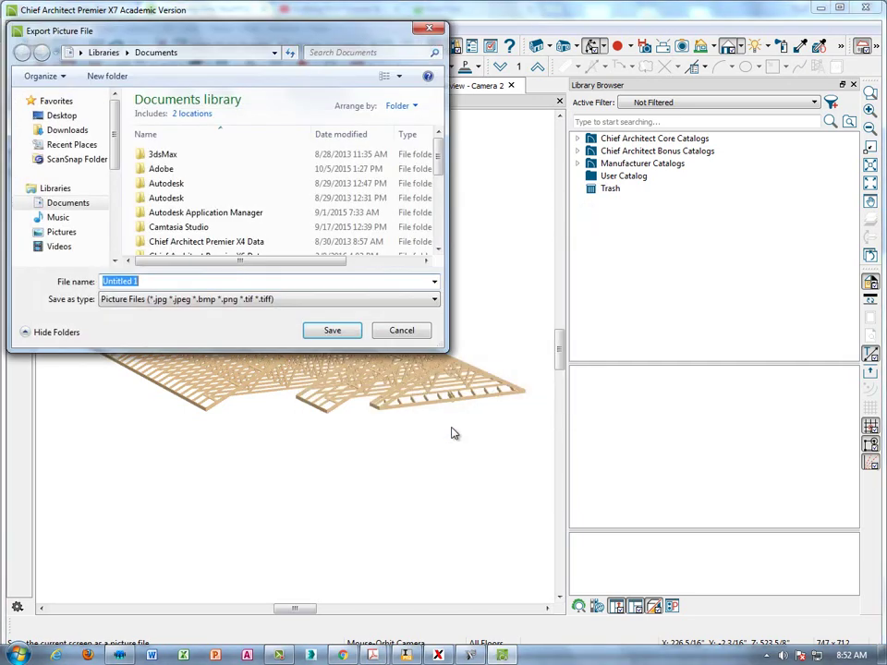
Save the exported picture as ROOF TRUSS in the 1 story house folder on the desktop
left_click(79, 120)
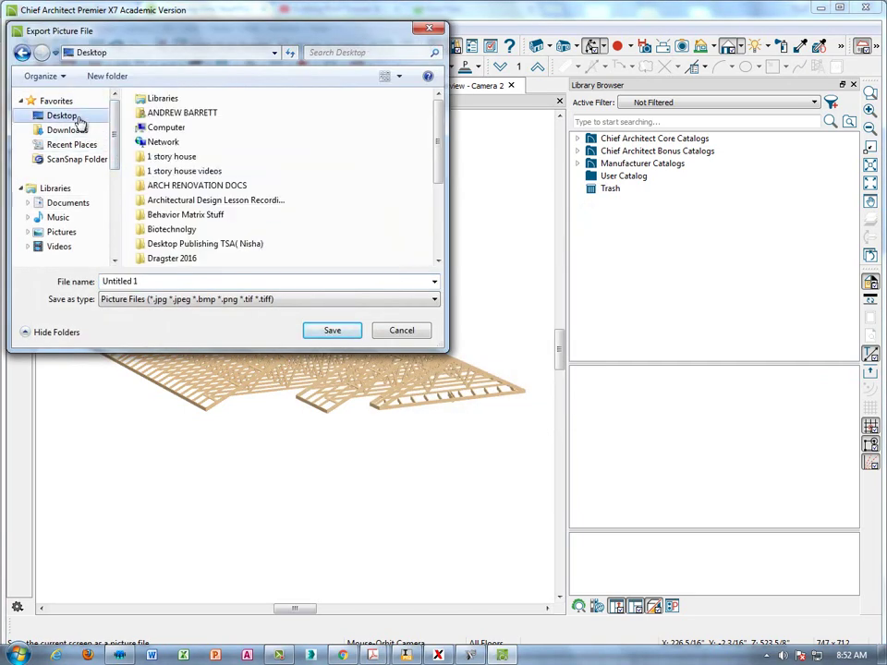
double_click(243, 157)
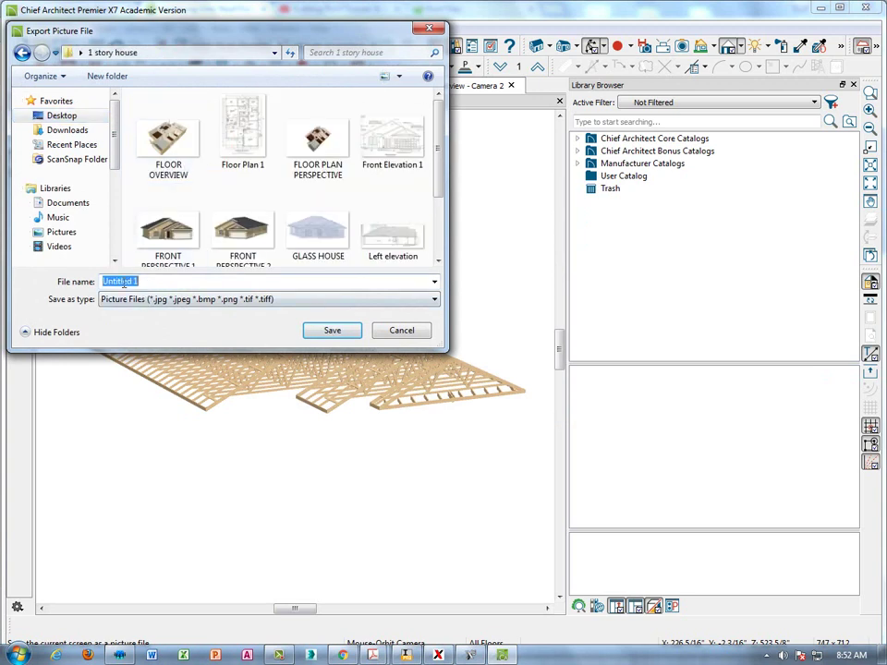
type("Fr")
key("BackSpace")
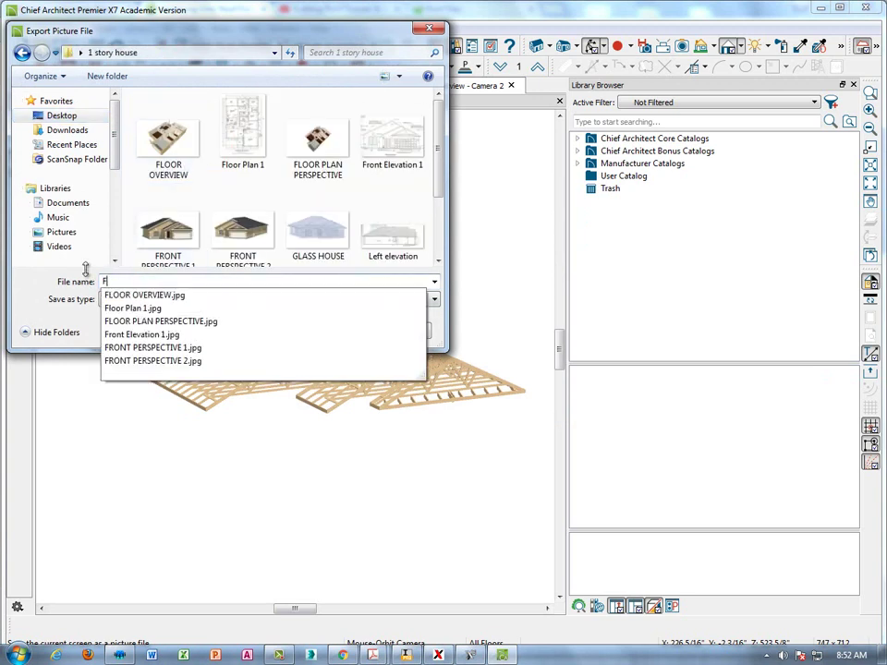
key("BackSpace")
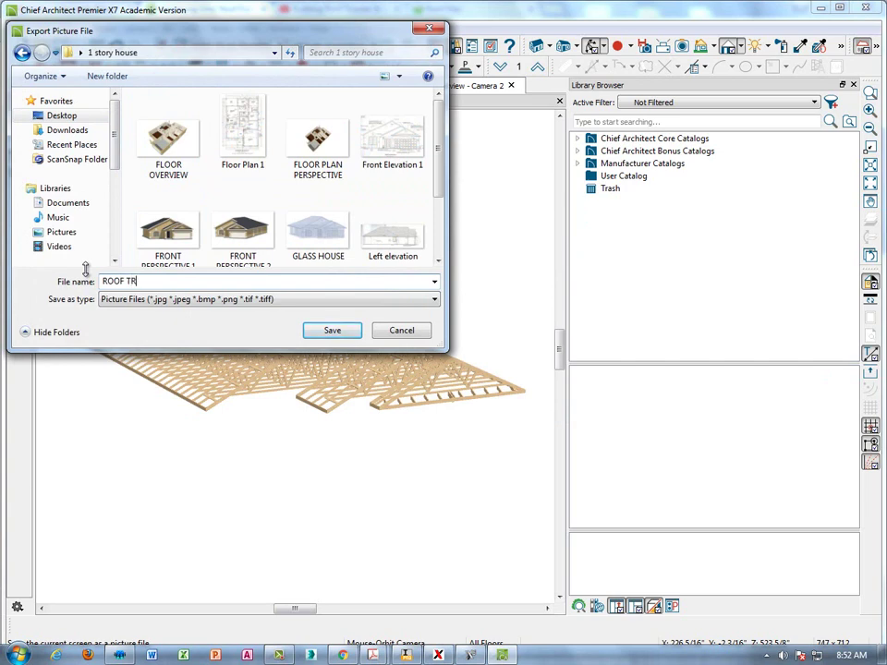
left_click(334, 331)
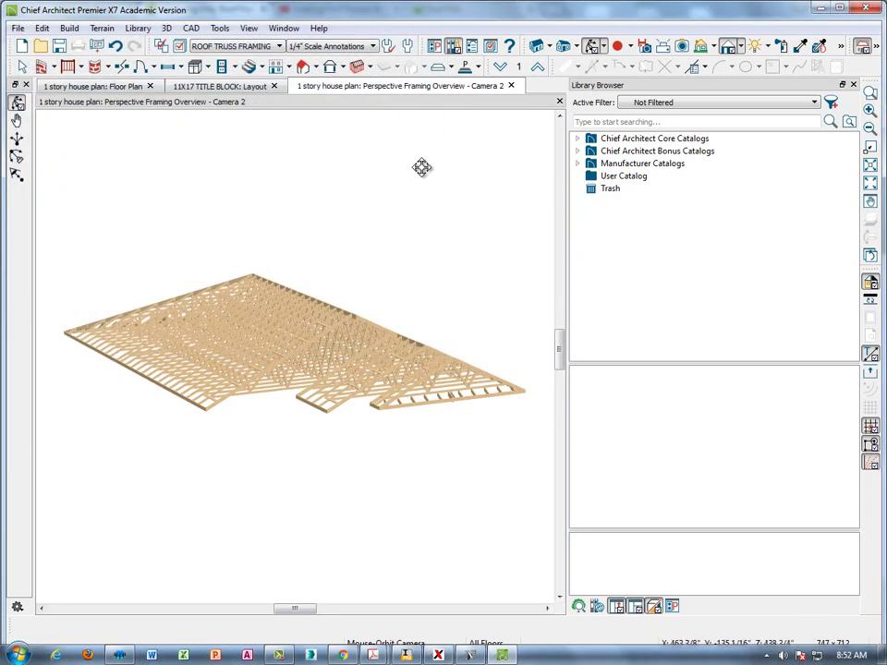
Import the ROOF TRUSS picture from the desktop's 1 story house folder onto page 7 of the 11X17 TITLE BLOCK layout
left_click(209, 87)
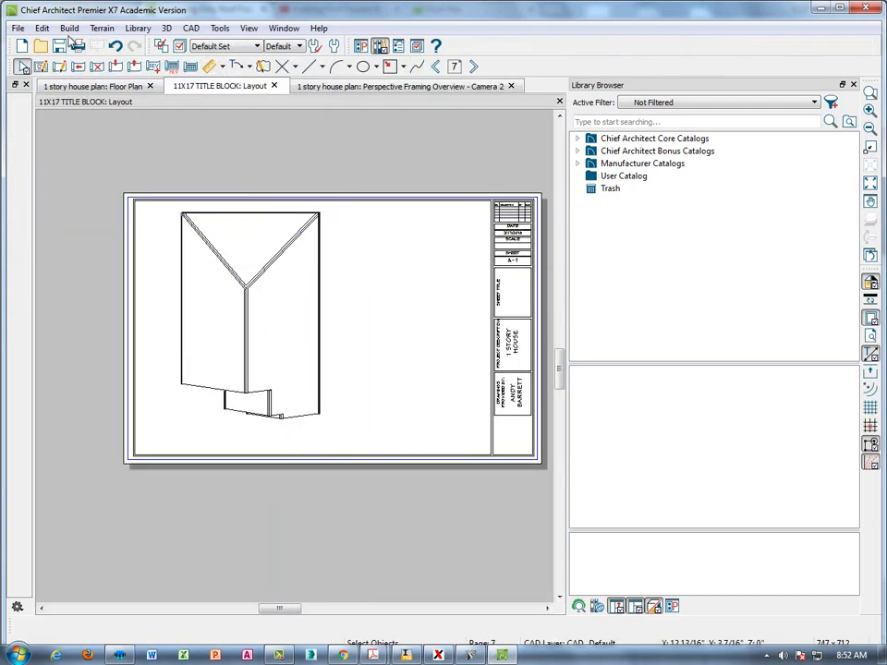
left_click(18, 28)
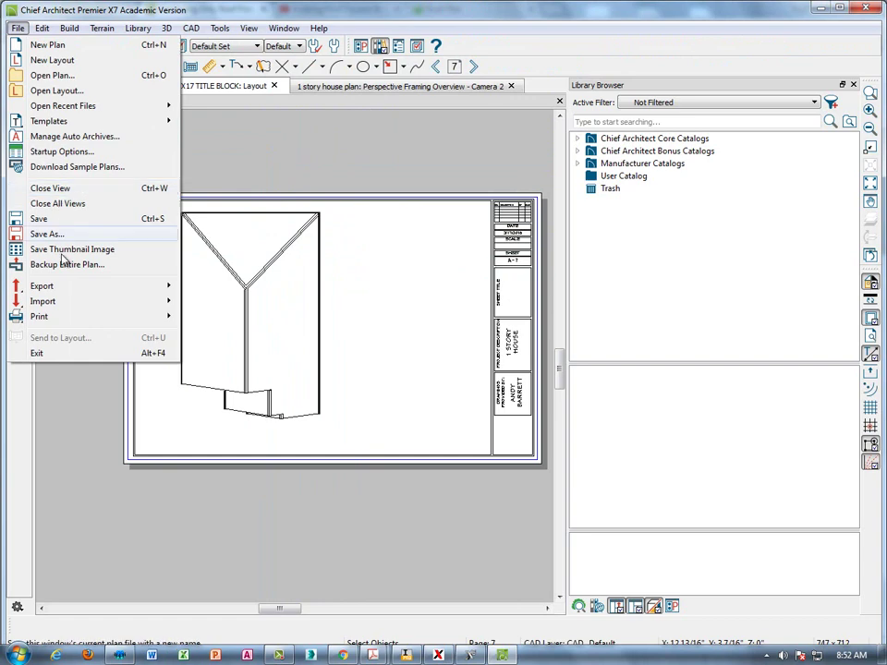
mouse_move(67, 302)
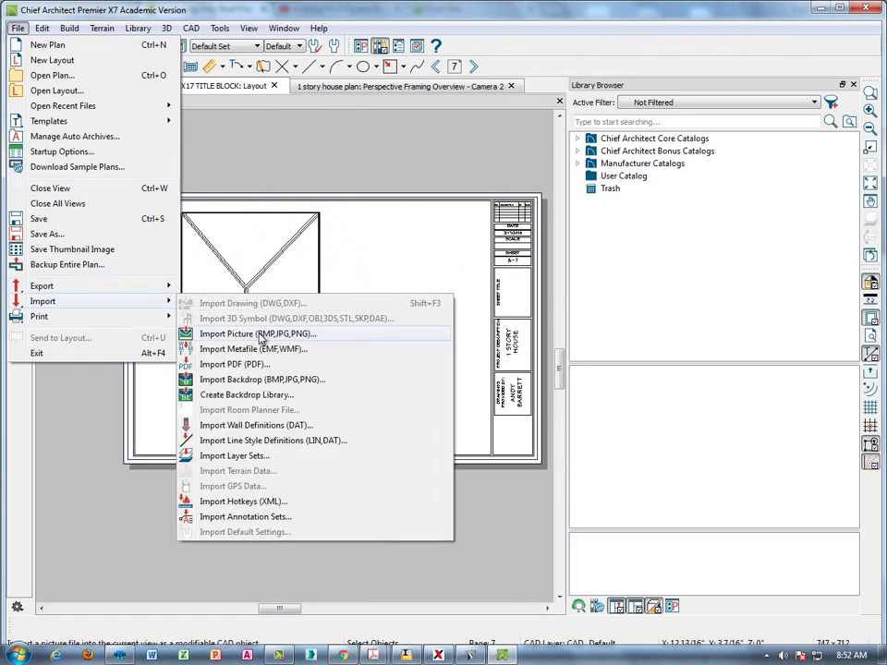
left_click(261, 337)
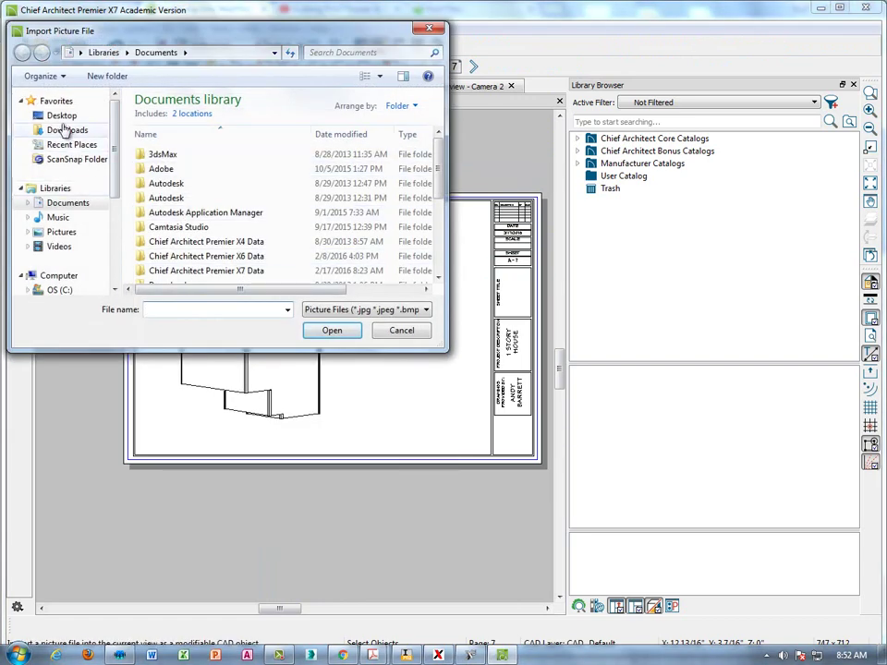
left_click(55, 115)
double_click(178, 156)
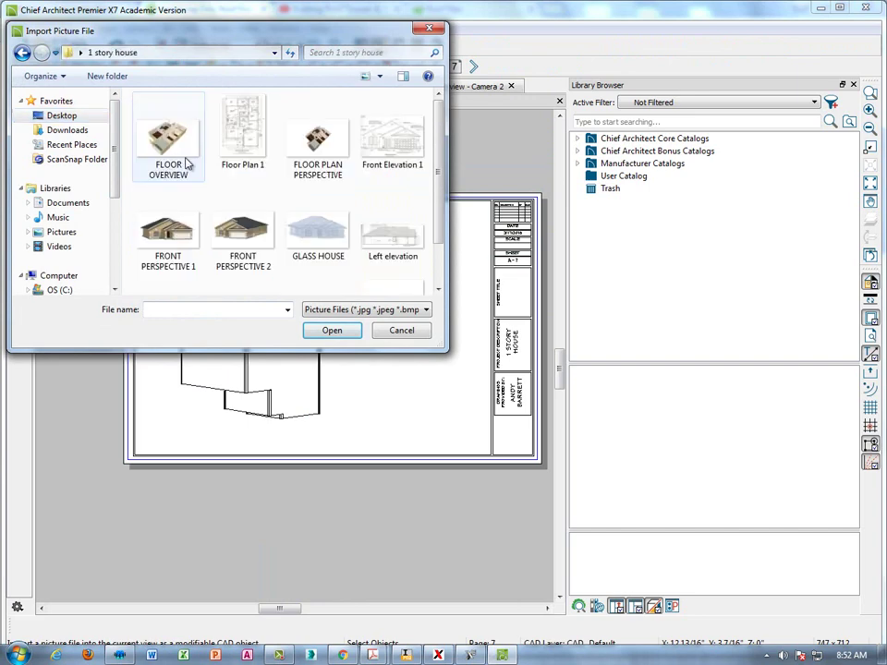
scroll(428, 213, "down", 1)
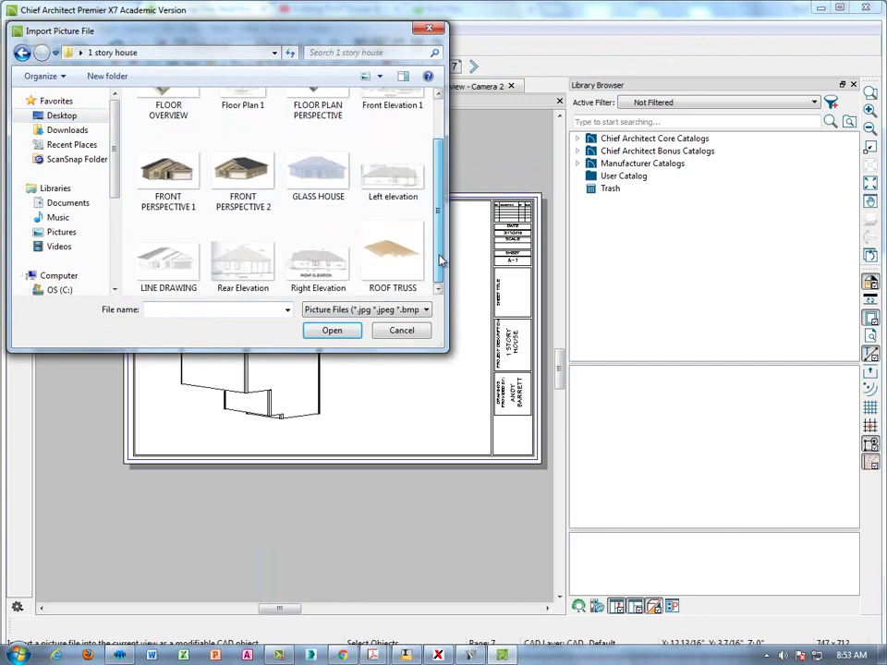
left_click(392, 259)
left_click(350, 331)
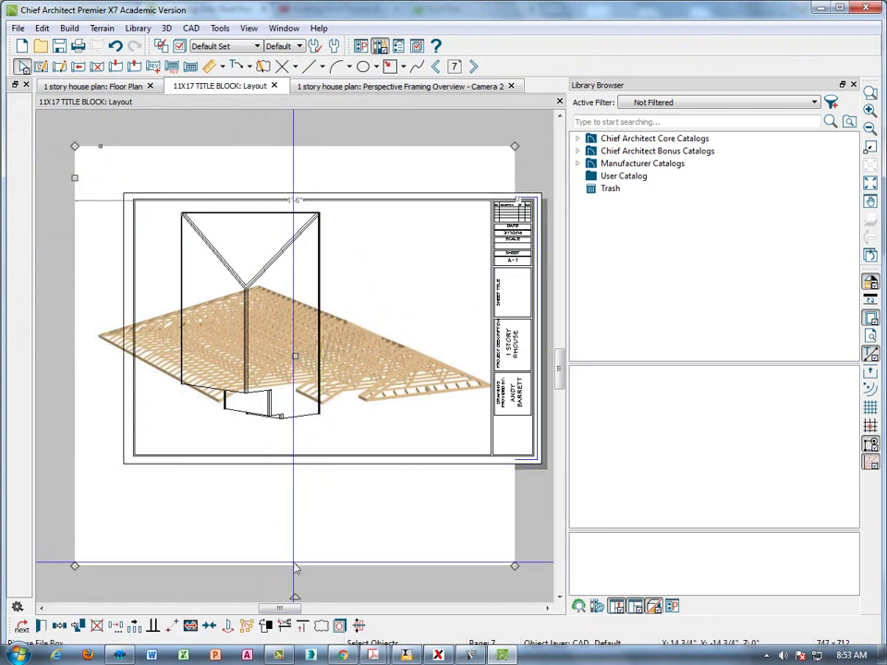
Crop the blank areas below and above the trusses in the imported picture, leaving it about 6 inches tall
left_click_drag(295, 565, 295, 418)
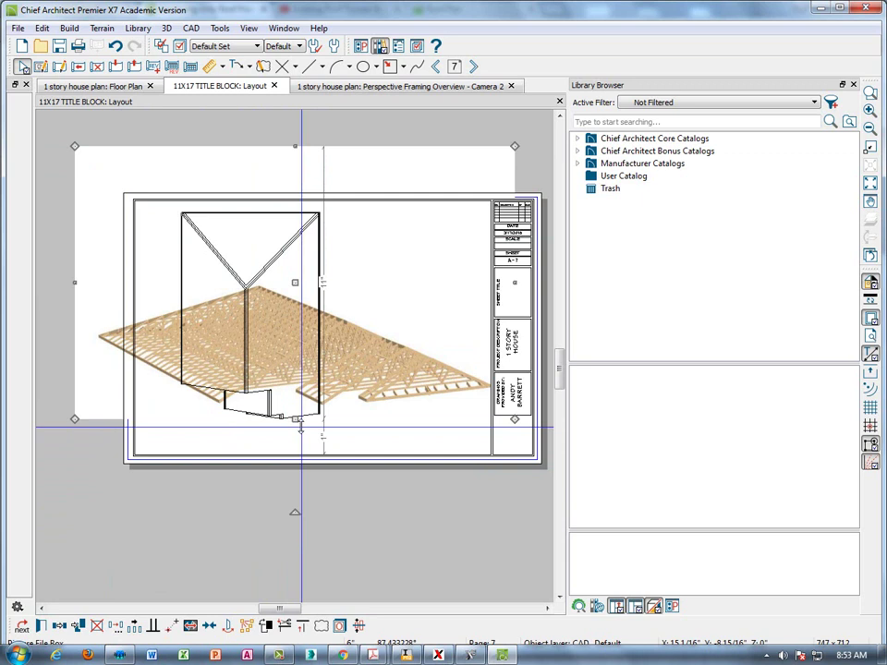
left_click_drag(295, 146, 296, 282)
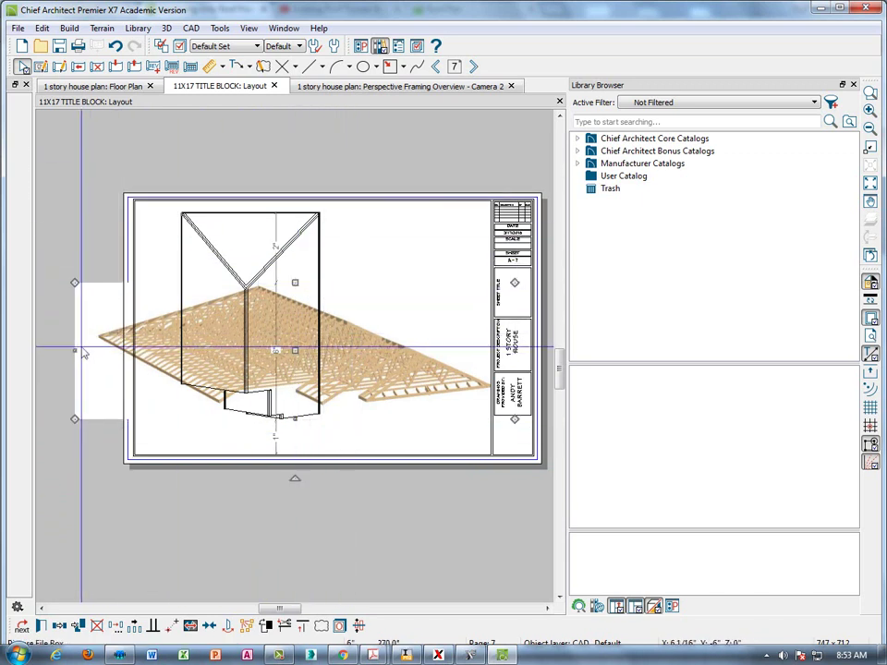
Crop the left and right sides of the wood-coloured framing picture box on layout page 7
left_click_drag(75, 350, 97, 350)
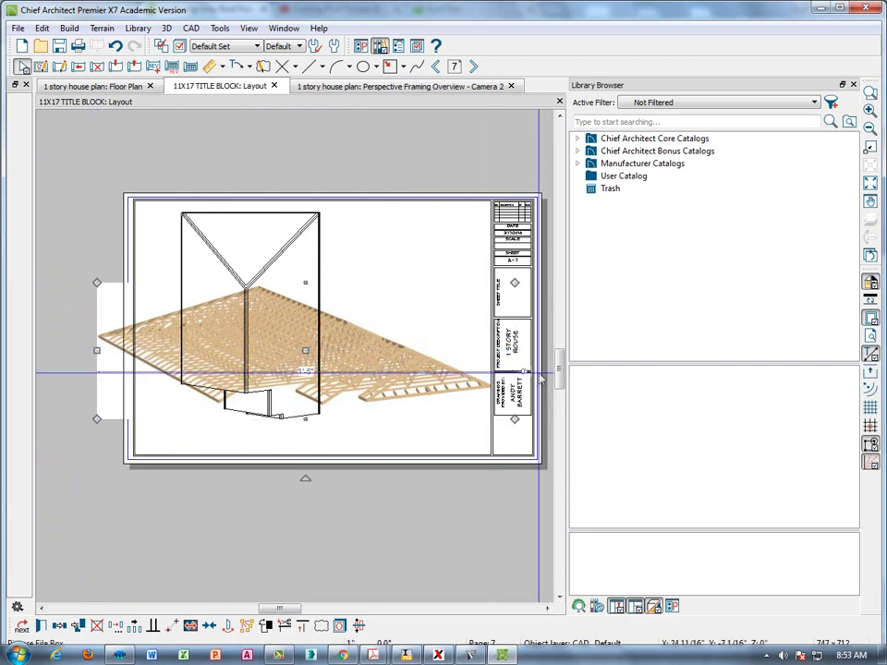
middle_click_drag(421, 381, 335, 329)
scroll(436, 331, "up", 1)
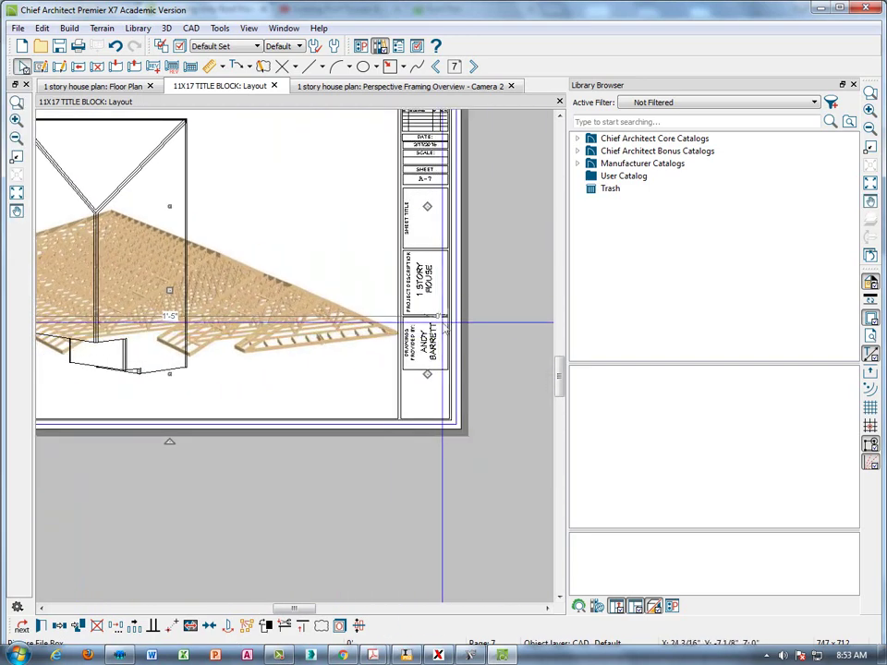
left_click_drag(427, 290, 401, 287)
middle_click_drag(293, 409, 466, 411)
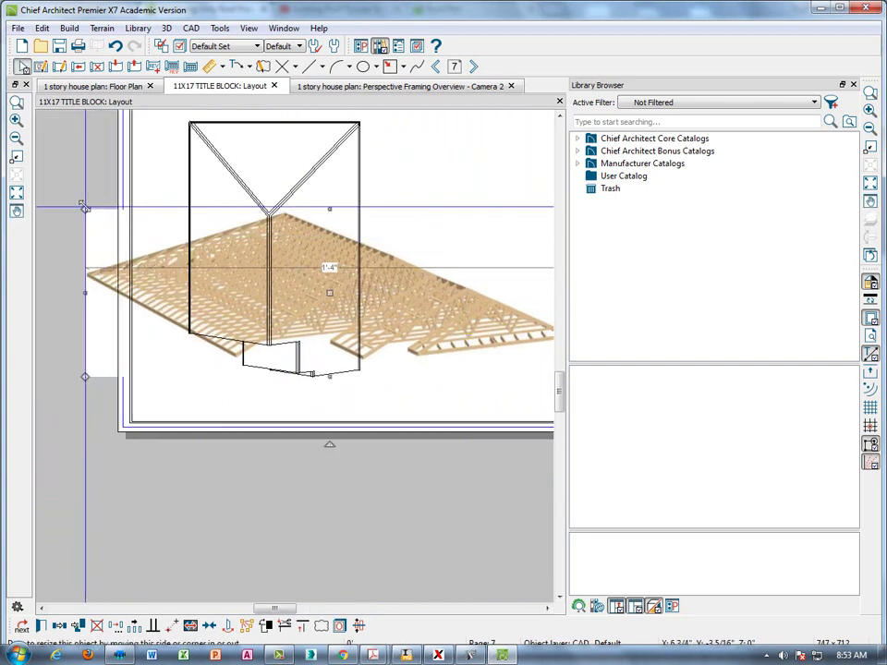
Shrink the framing picture and move it into the blank upper area between the roof plan and the title block
left_click_drag(85, 210, 360, 302)
middle_click_drag(440, 314, 257, 323)
left_click_drag(176, 312, 226, 328)
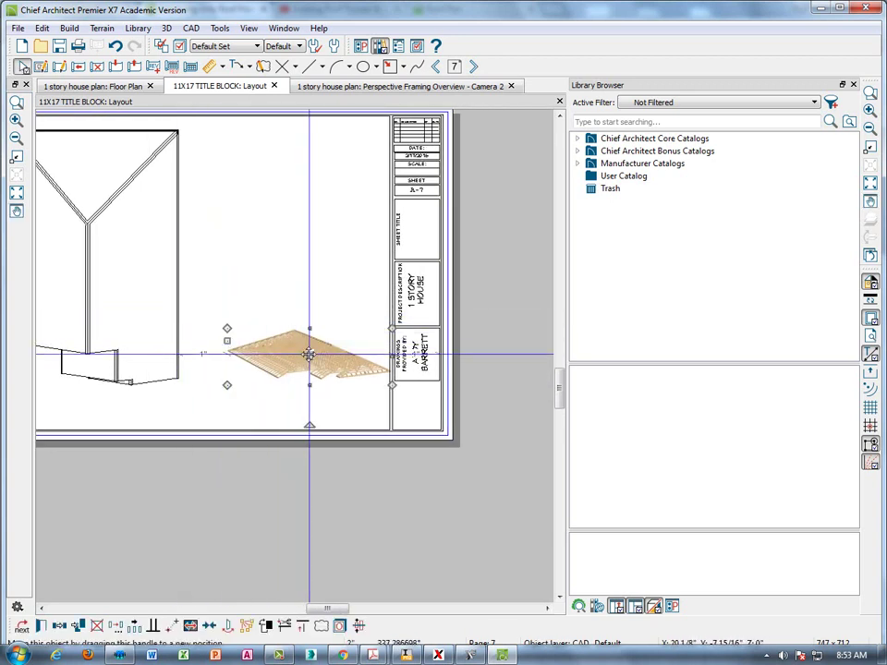
left_click_drag(307, 355, 293, 211)
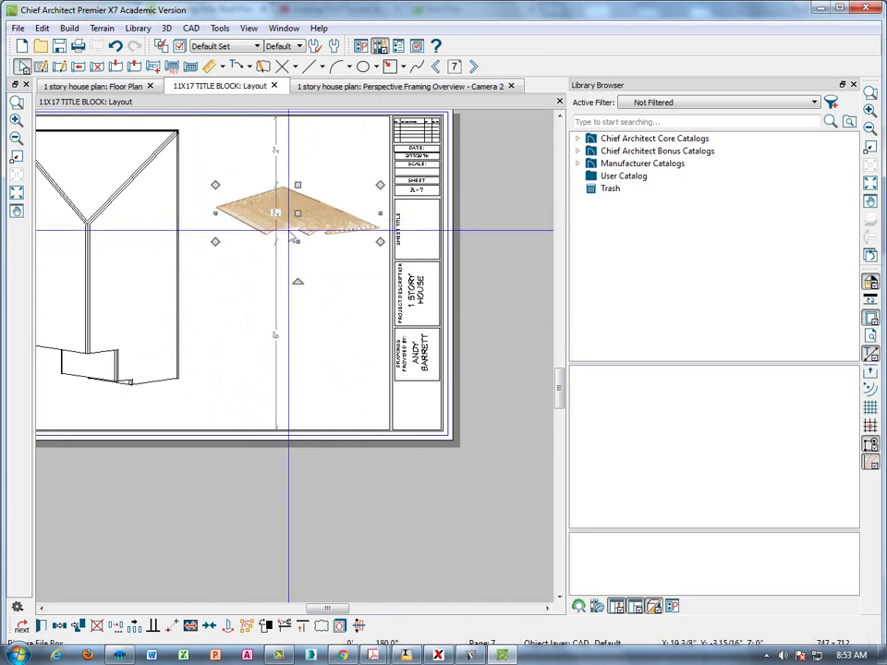
left_click(310, 520)
left_click(280, 655)
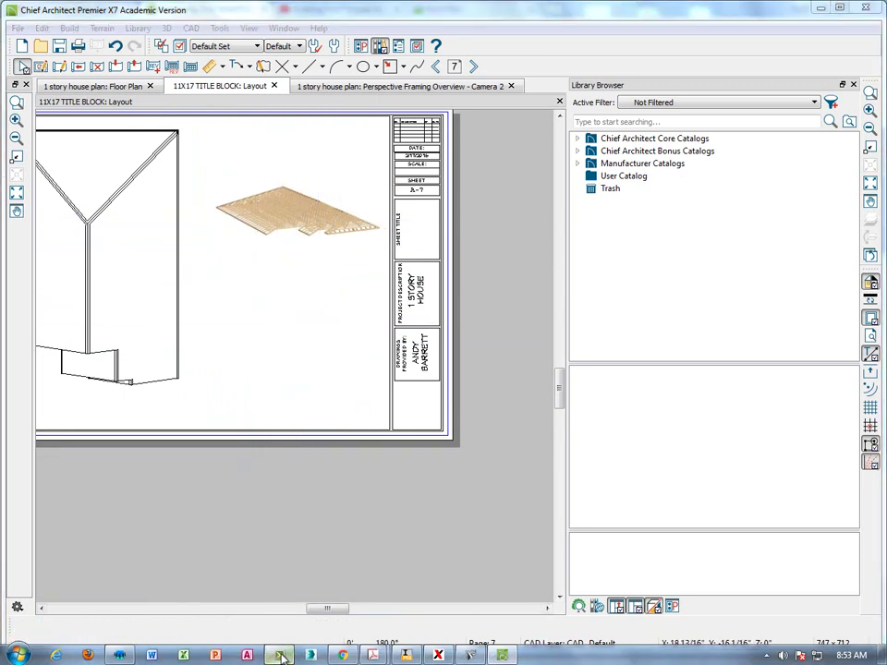
left_click(817, 596)
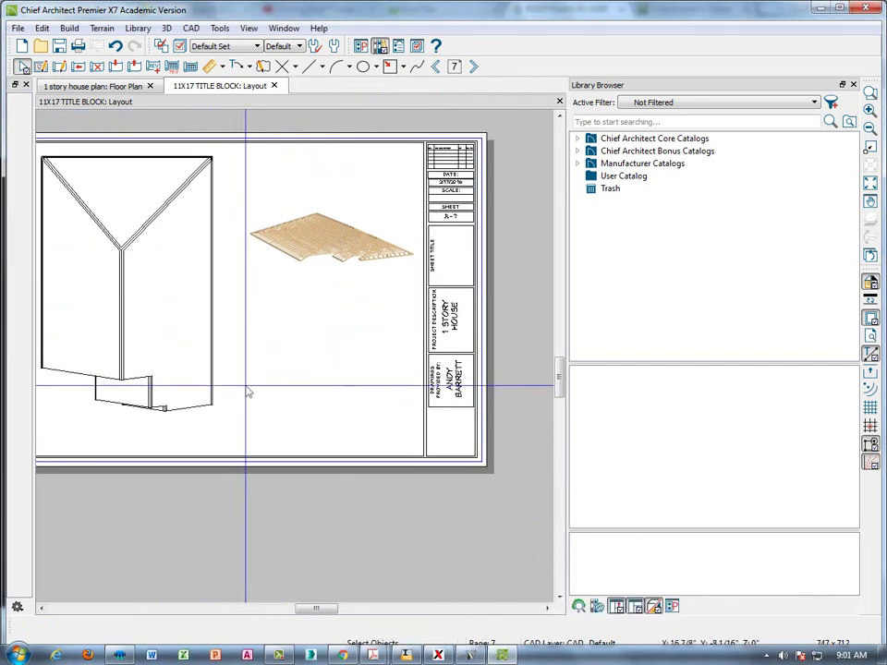
middle_click_drag(300, 345, 354, 348)
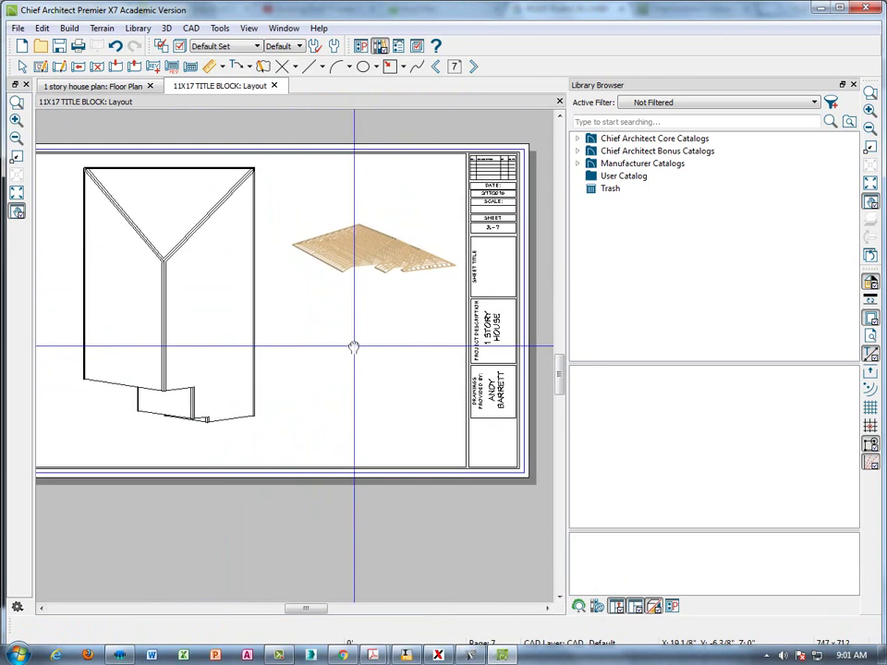
Create a Perspective Framing Overview from the 1 story house floor plan and orbit it to look down on the roof
left_click(130, 87)
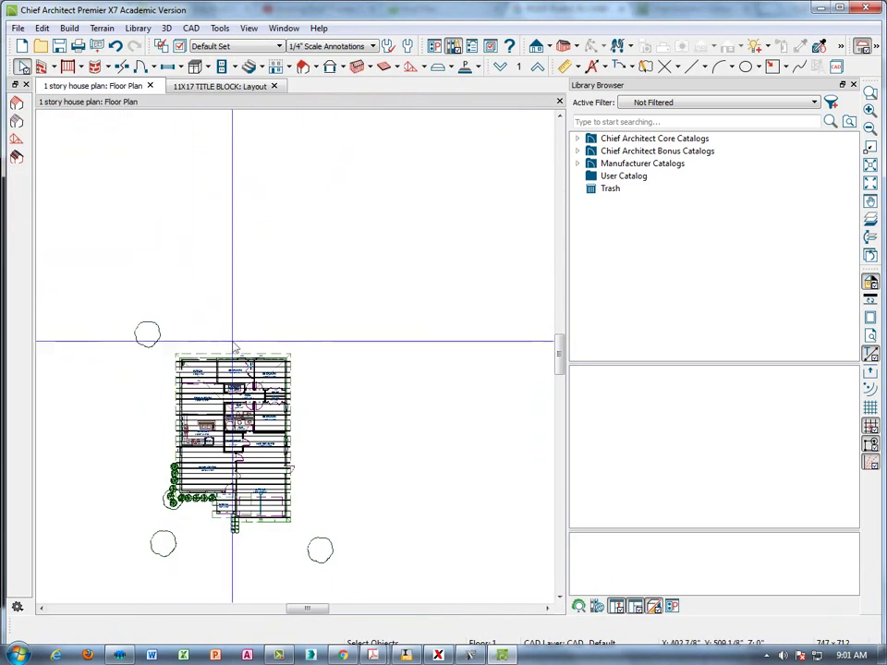
middle_click_drag(433, 454, 447, 348)
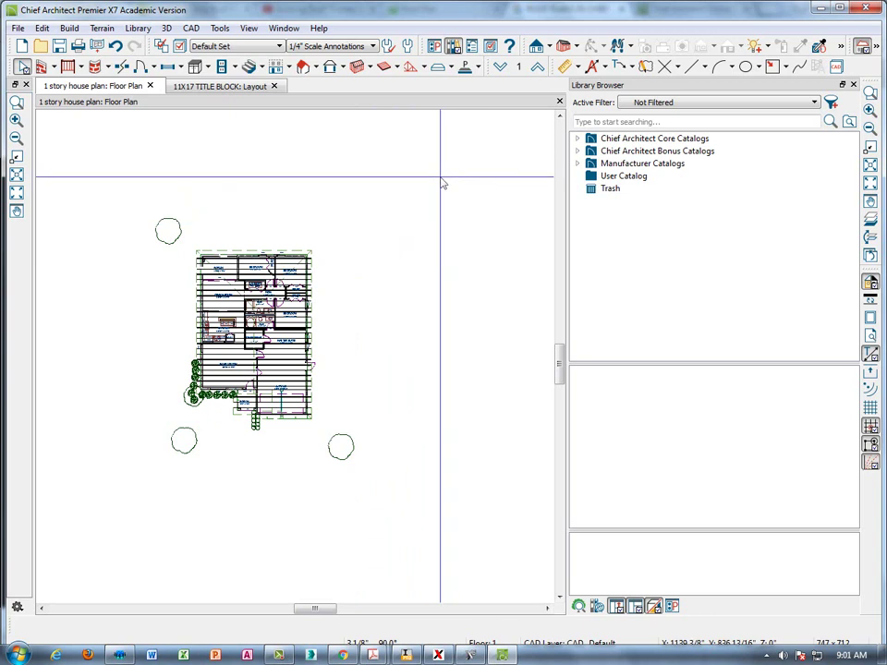
left_click(576, 48)
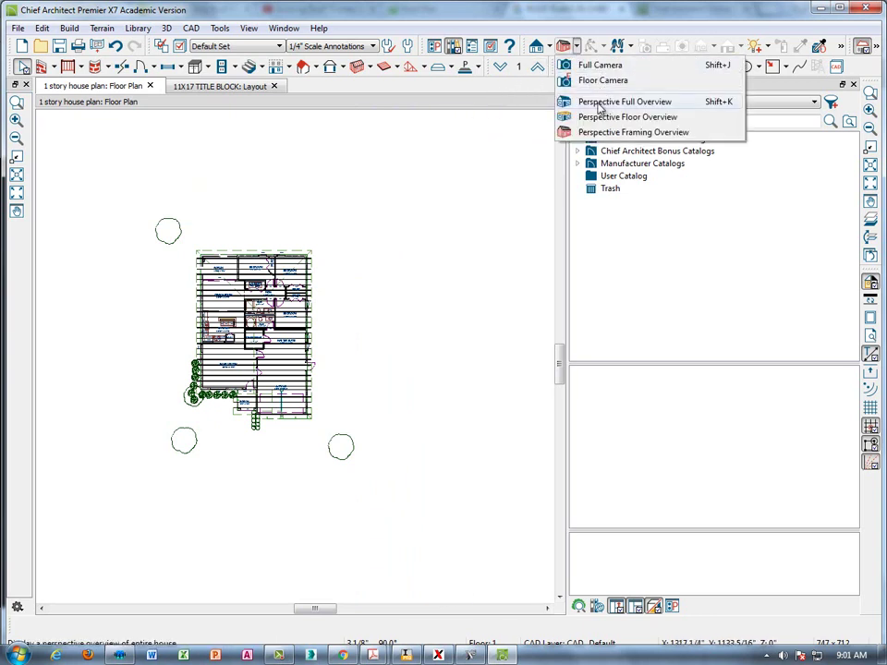
left_click(612, 132)
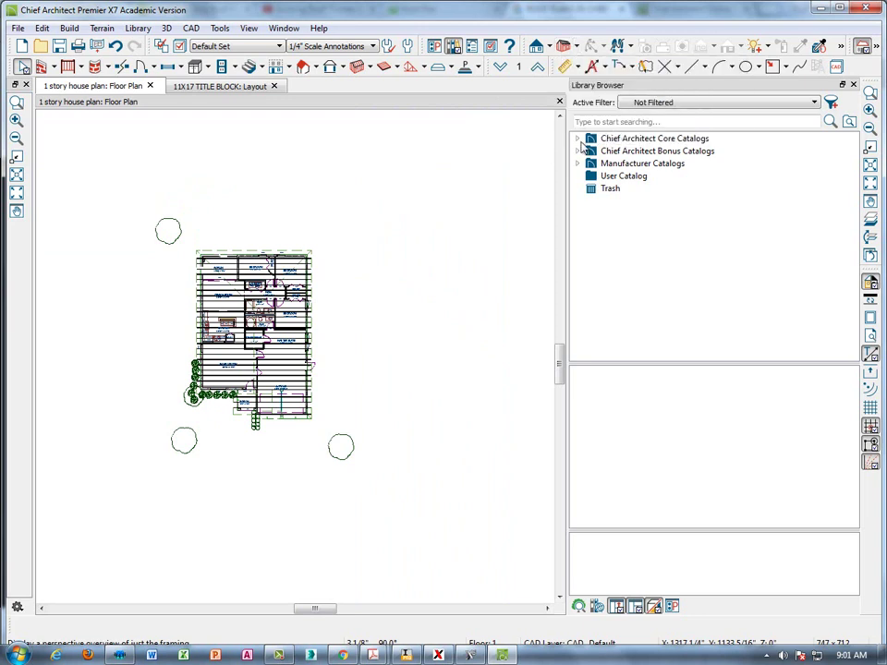
left_click_drag(230, 392, 424, 323)
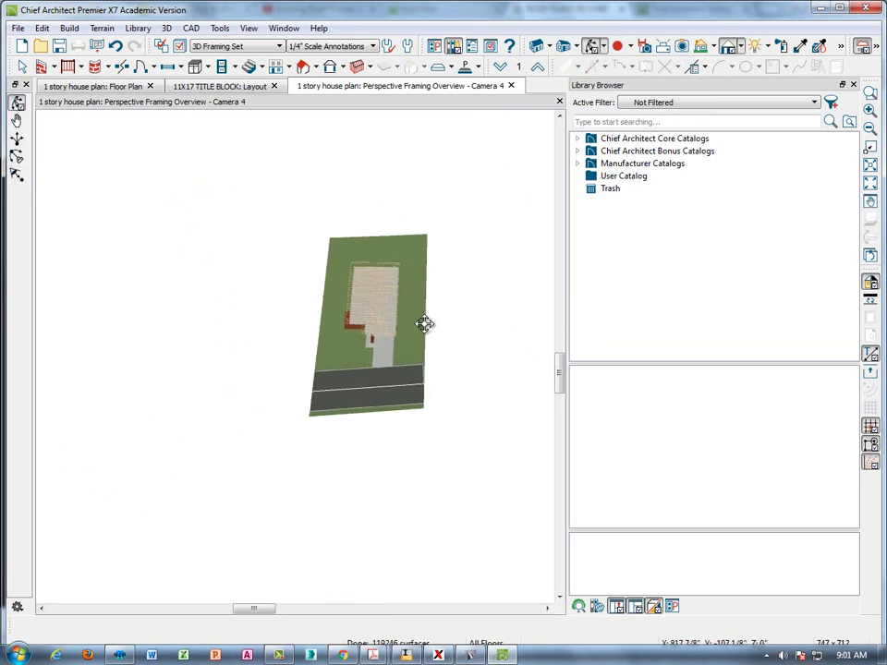
scroll(414, 265, "up", 5)
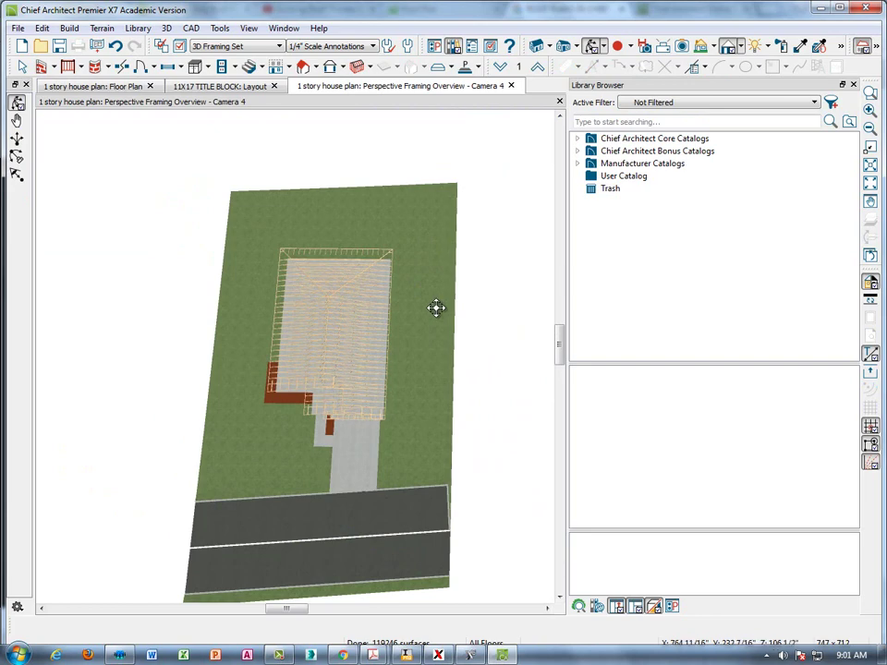
Switch the framing overview's active layer set to ROOF TRUSS FRAMING
left_click(236, 45)
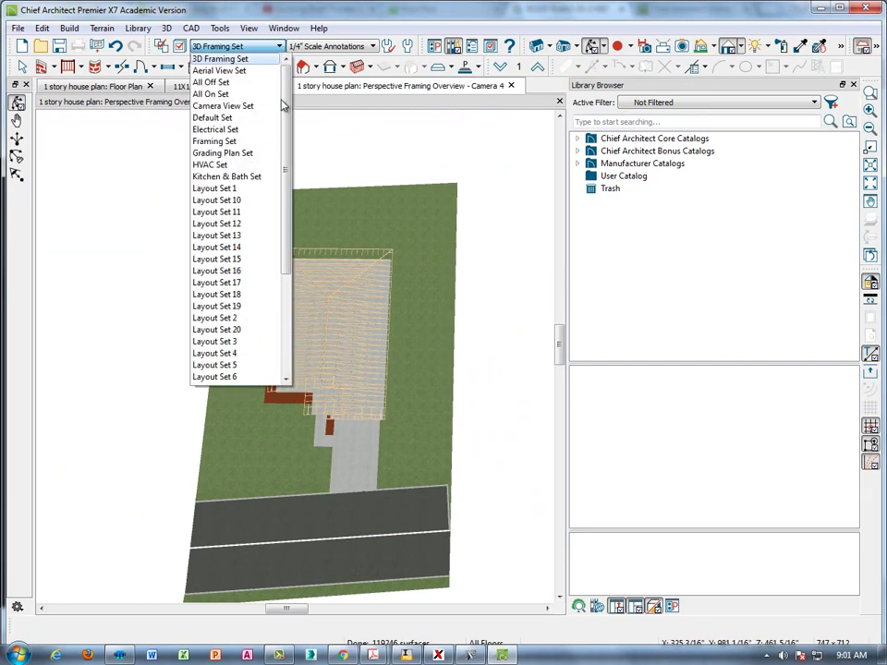
left_click(287, 345)
left_click(258, 341)
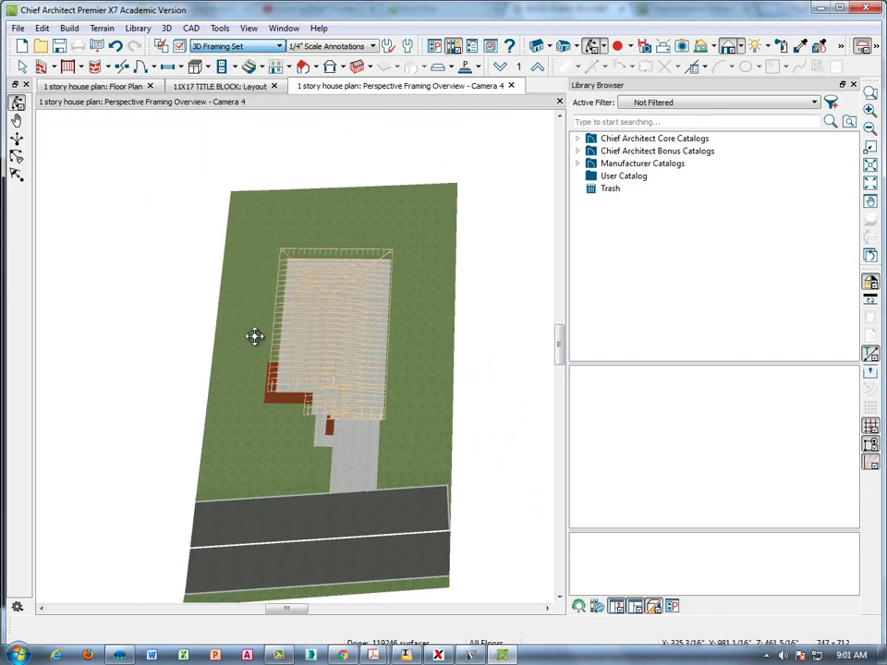
mouse_move(454, 292)
left_mouse_down()
mouse_move(455, 344)
mouse_move(461, 311)
mouse_move(453, 313)
left_mouse_up()
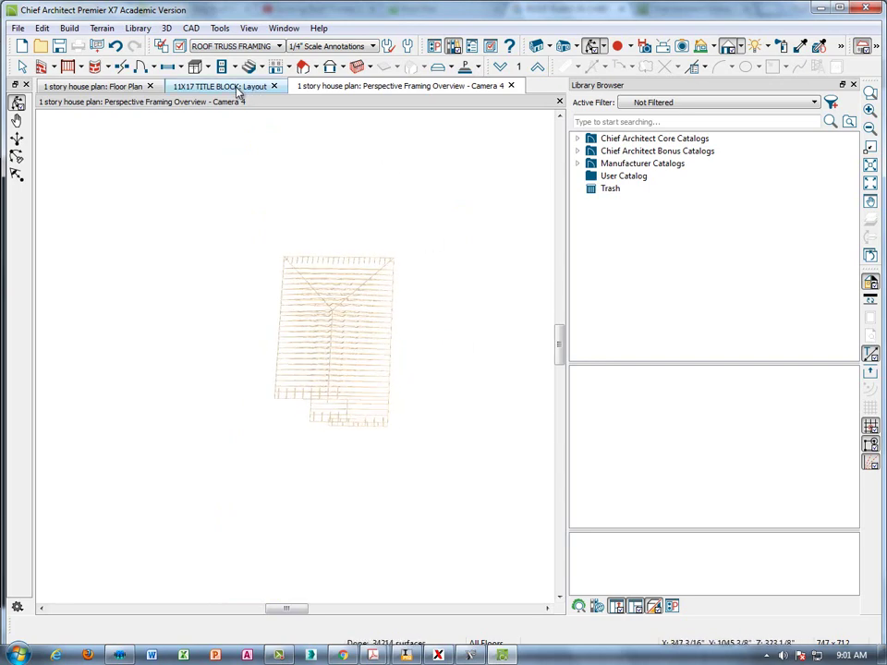
In the floor plan, set the framing overview camera's tilt angle to -89° and its camera angle to 90°
left_click(121, 88)
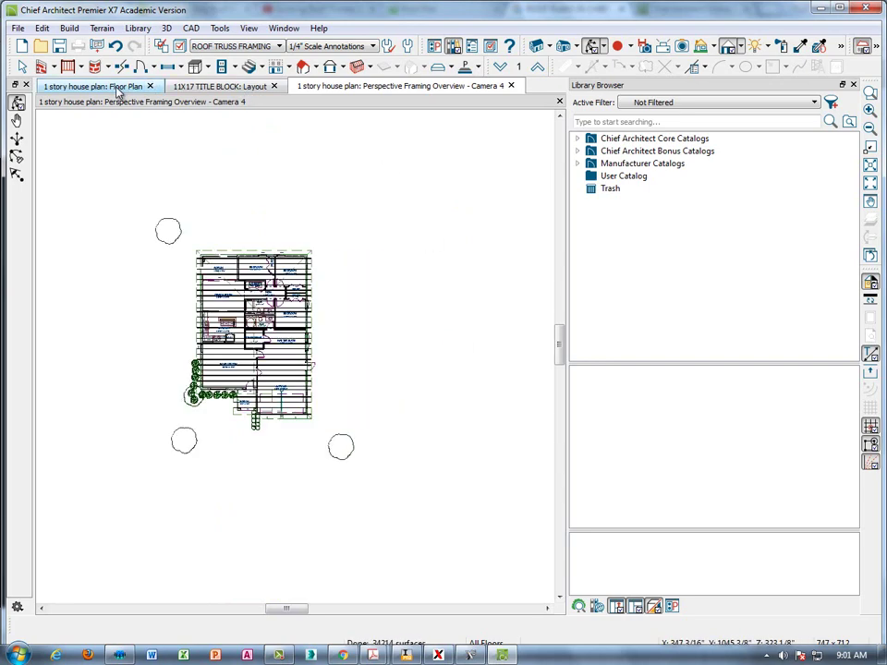
right_click(409, 417)
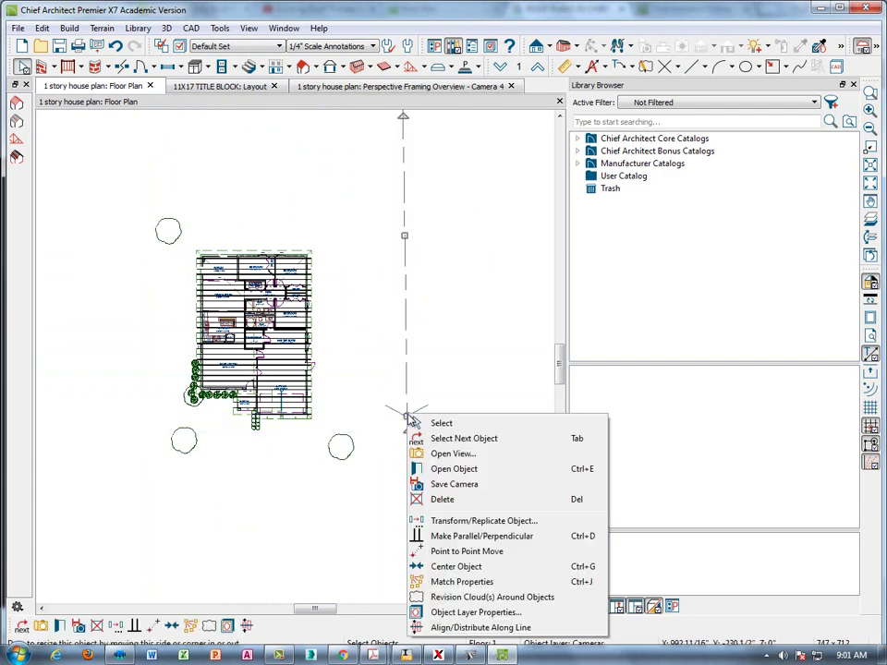
left_click(440, 469)
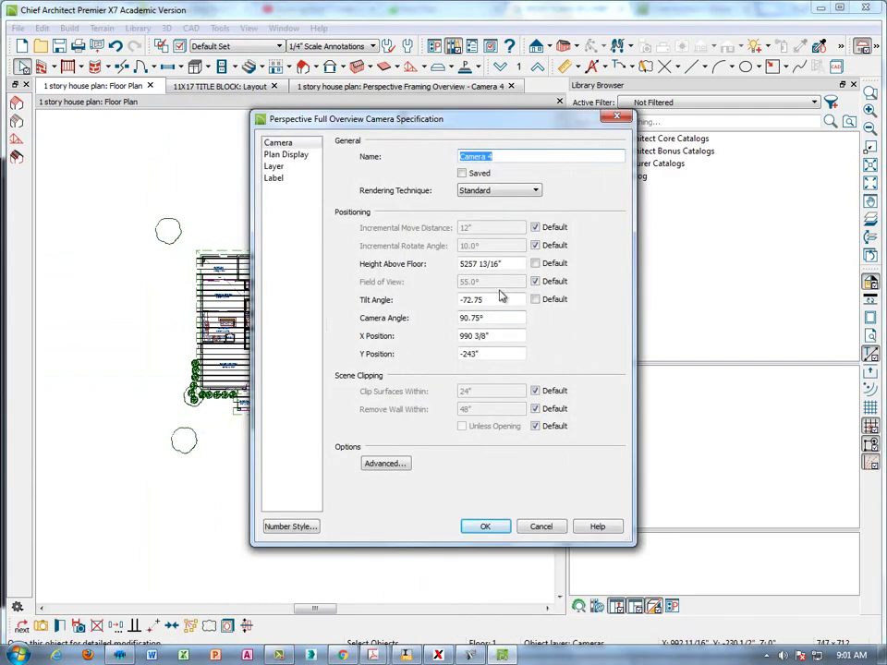
type("-99")
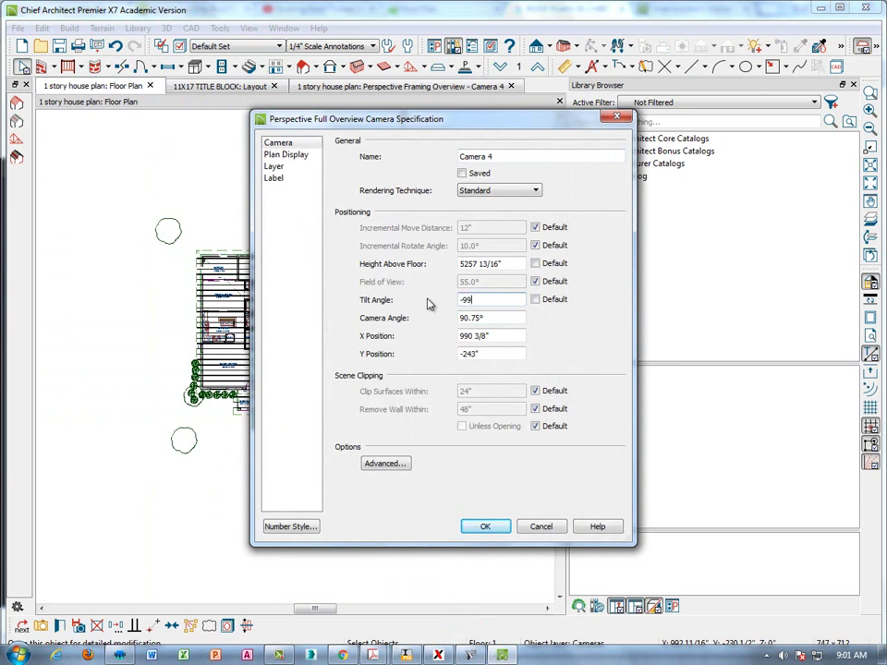
key("BackSpace")
type("0")
key("Tab")
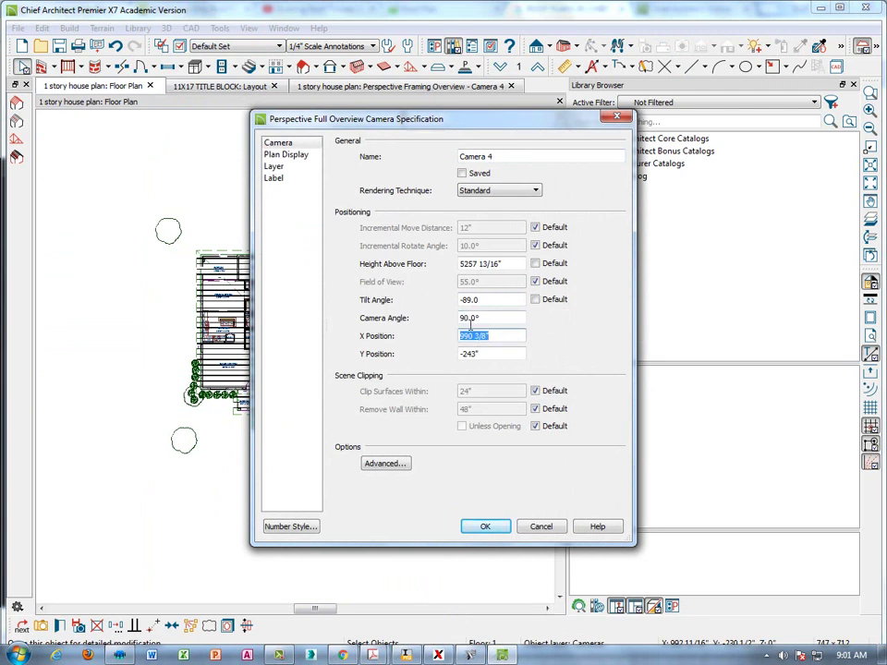
left_click(487, 527)
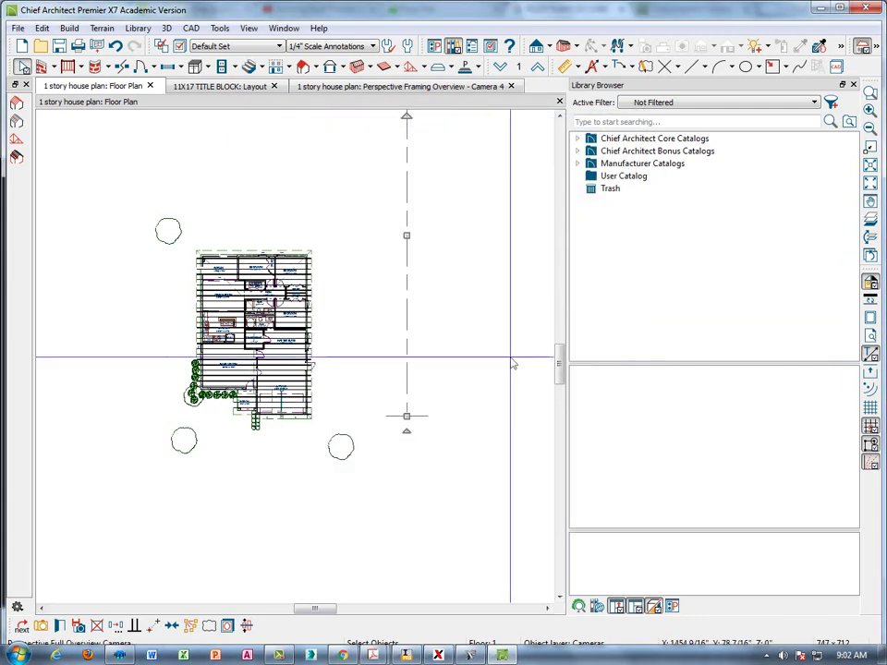
Change the rendering technique of the Camera 4 framing overview to Vector View
left_click(402, 87)
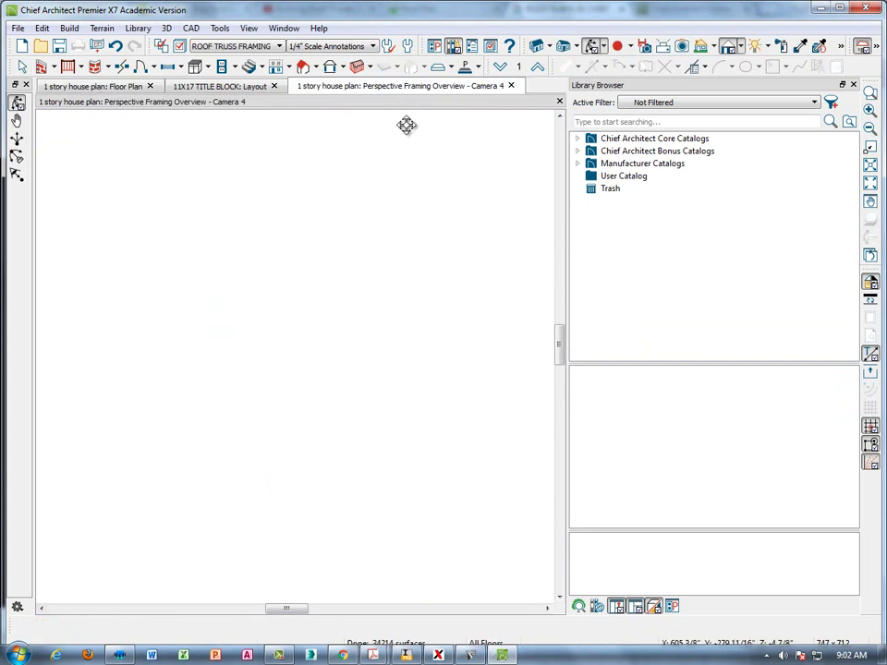
scroll(452, 248, "down", 4)
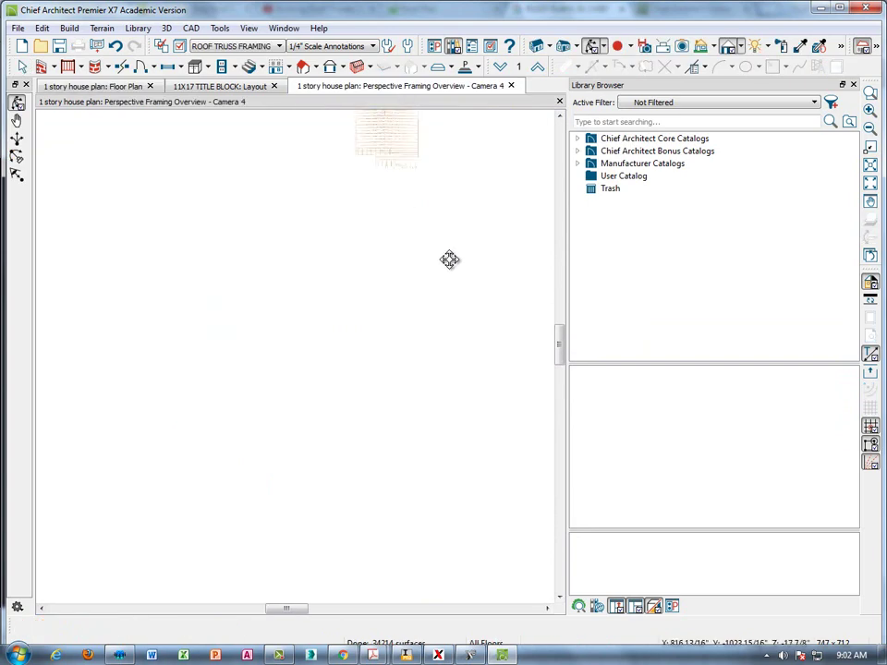
middle_click_drag(451, 292, 424, 427)
scroll(421, 268, "up", 10)
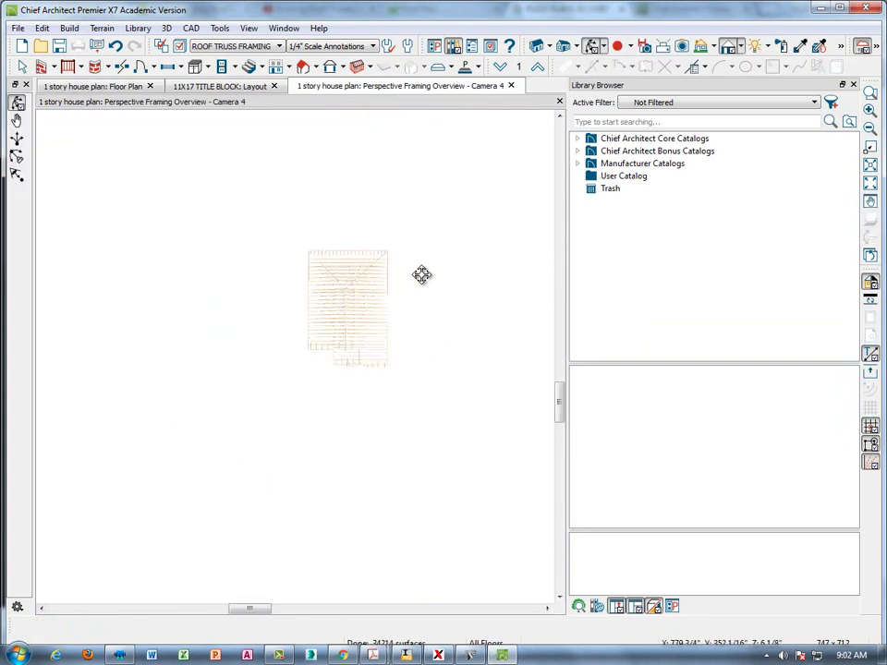
right_click(421, 267)
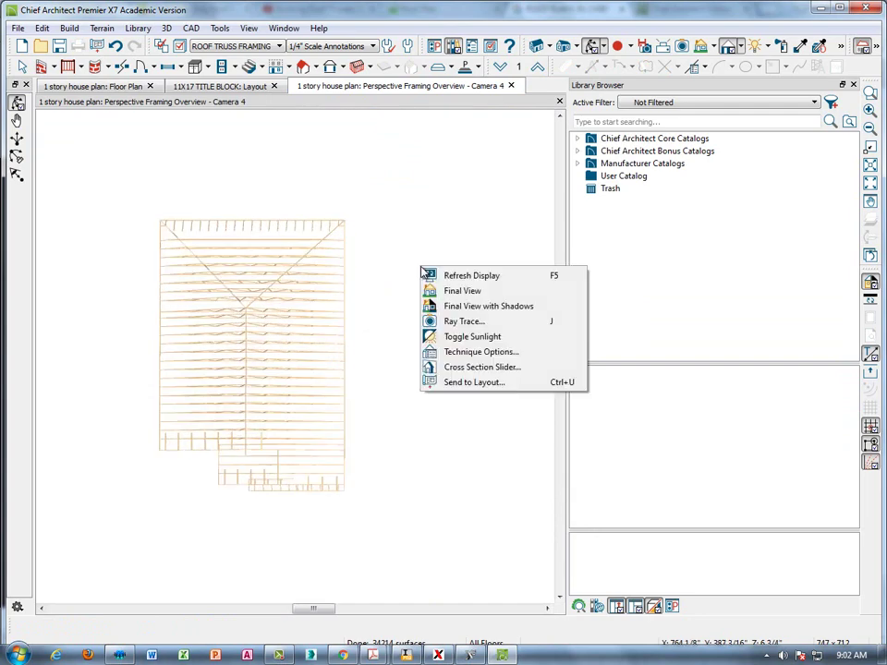
left_click(478, 355)
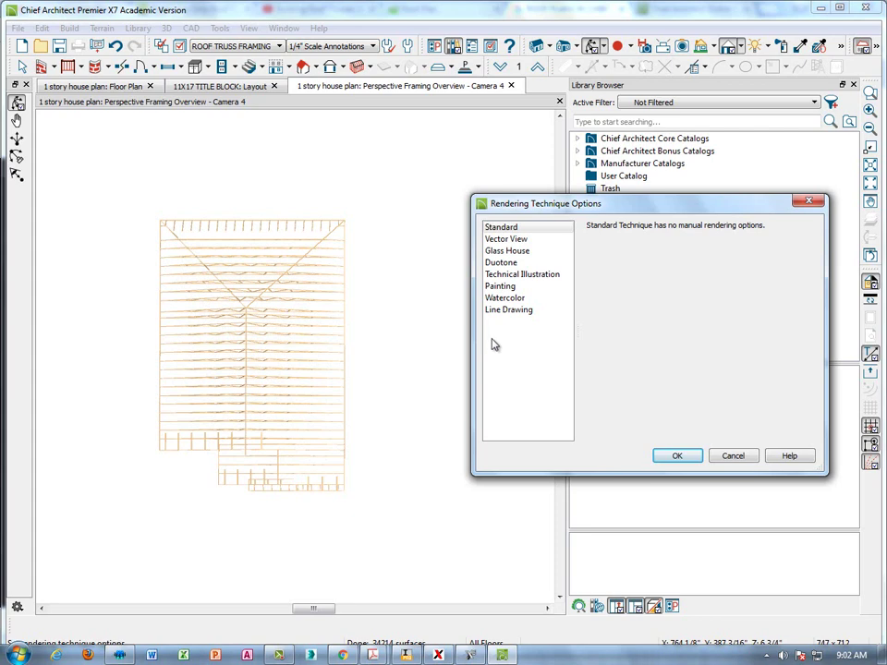
left_click(513, 239)
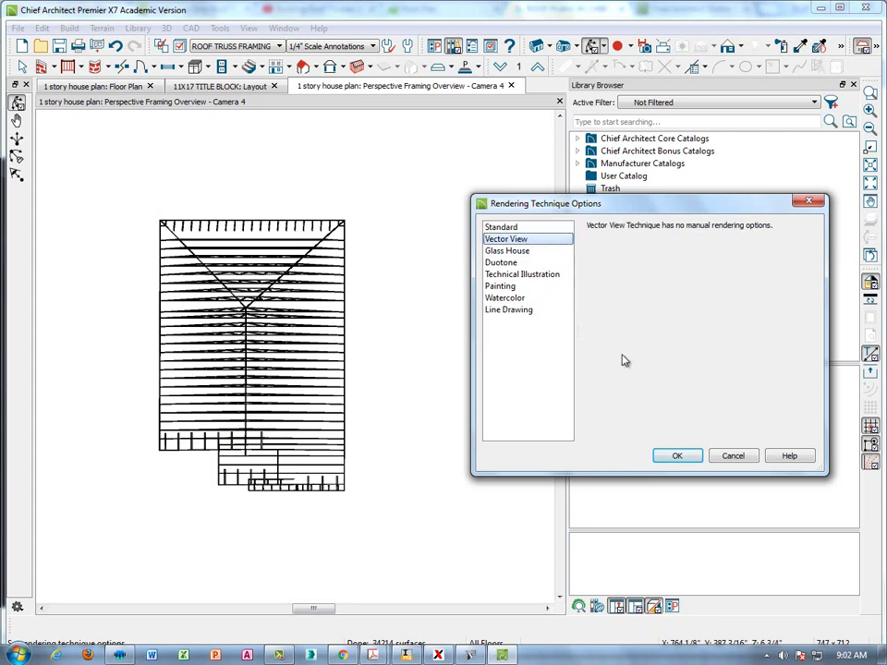
left_click(677, 456)
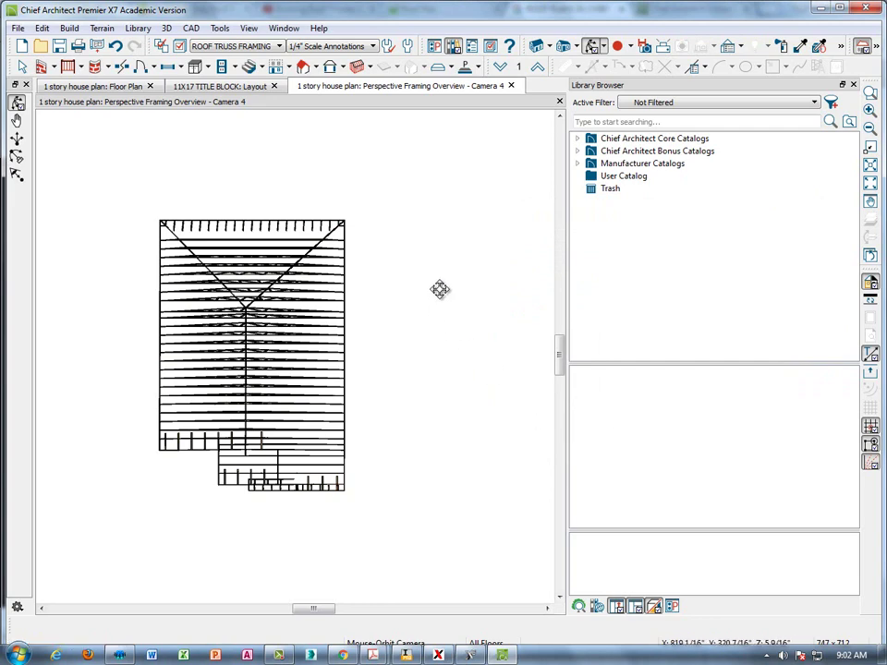
Send the current screen of the roof truss view to layout page 7, fitted to the sheet without scale
scroll(427, 352, "up", 4)
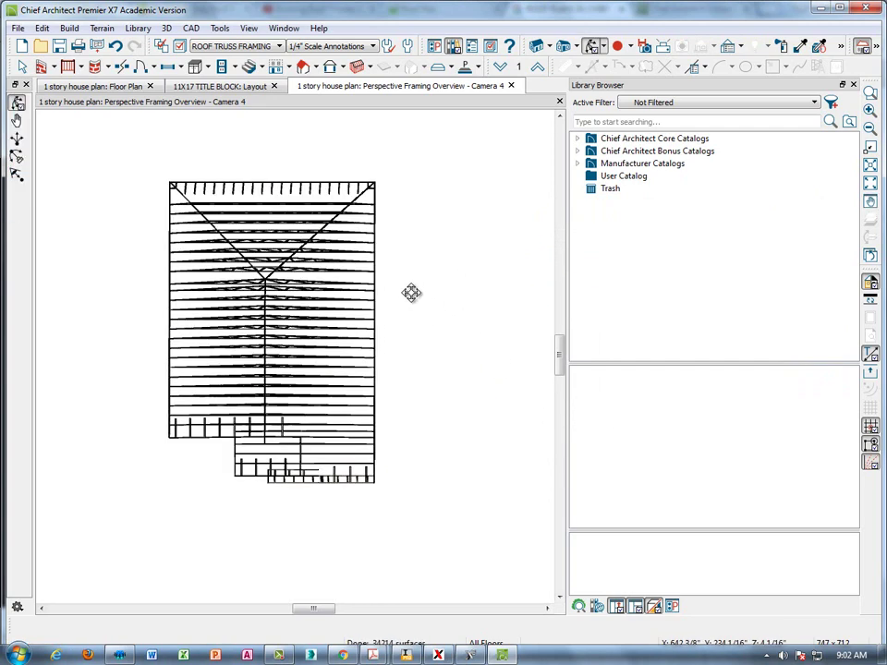
left_click(18, 28)
left_click(63, 339)
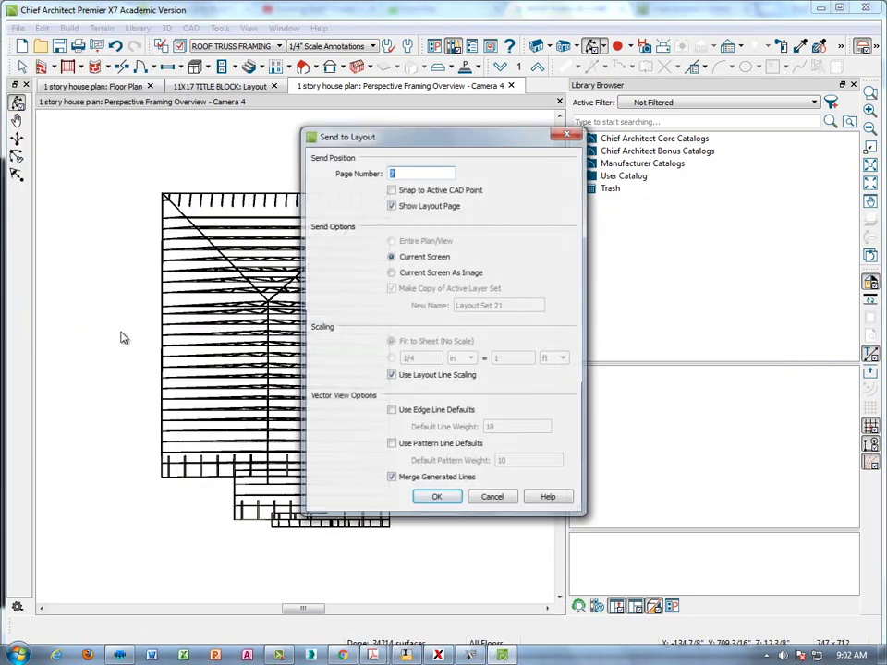
left_click(437, 500)
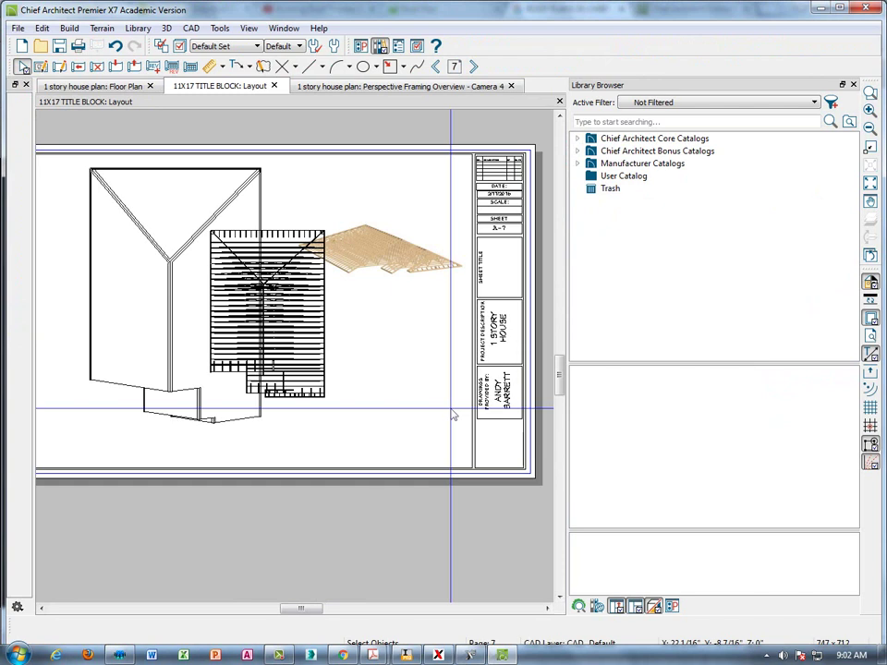
Crop the roof truss framing view's layout box tightly around its drawing, to about 4 inches wide by 6 inches high
left_click(279, 279)
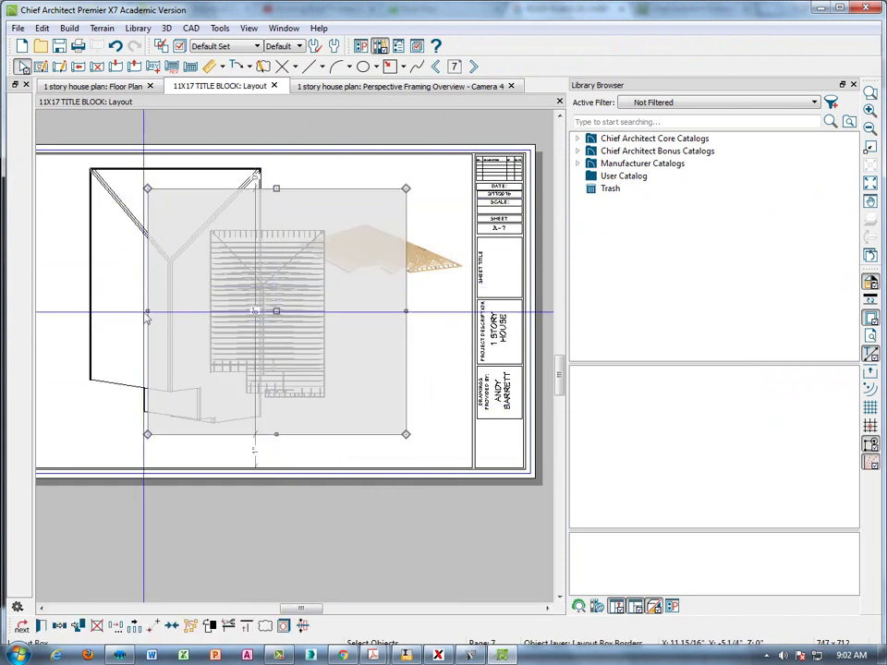
left_click_drag(148, 311, 204, 309)
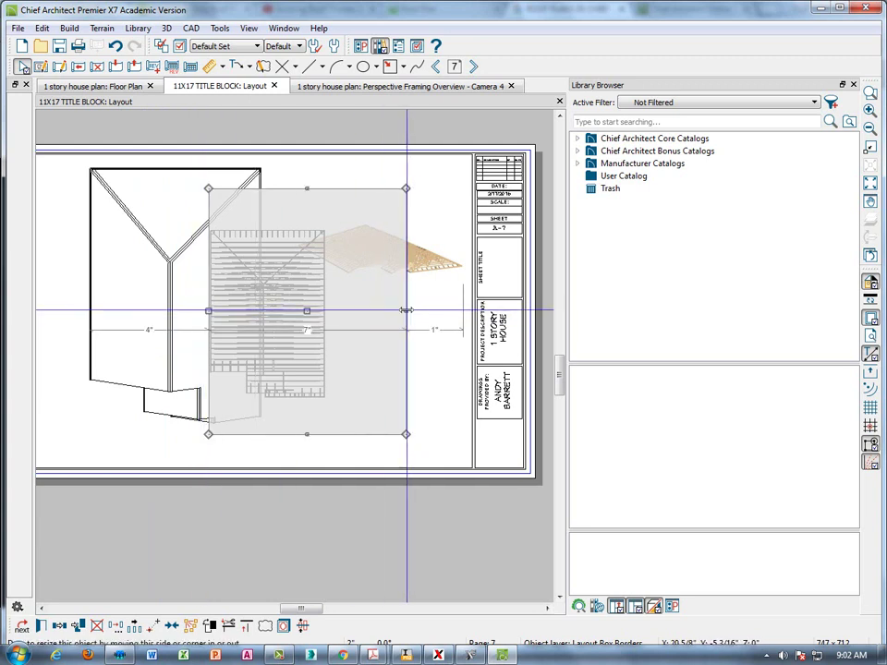
left_click_drag(408, 311, 327, 309)
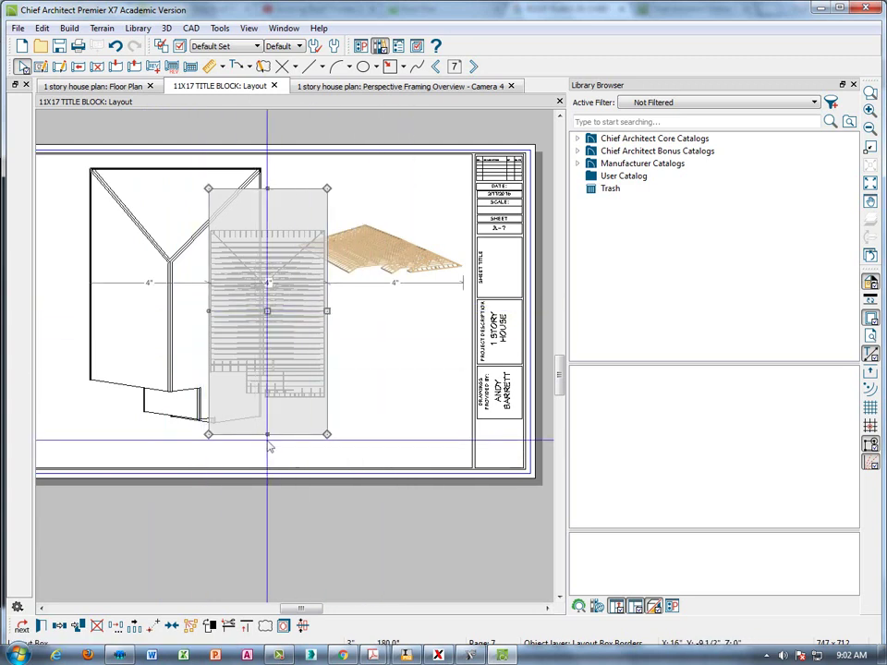
left_click_drag(267, 435, 265, 398)
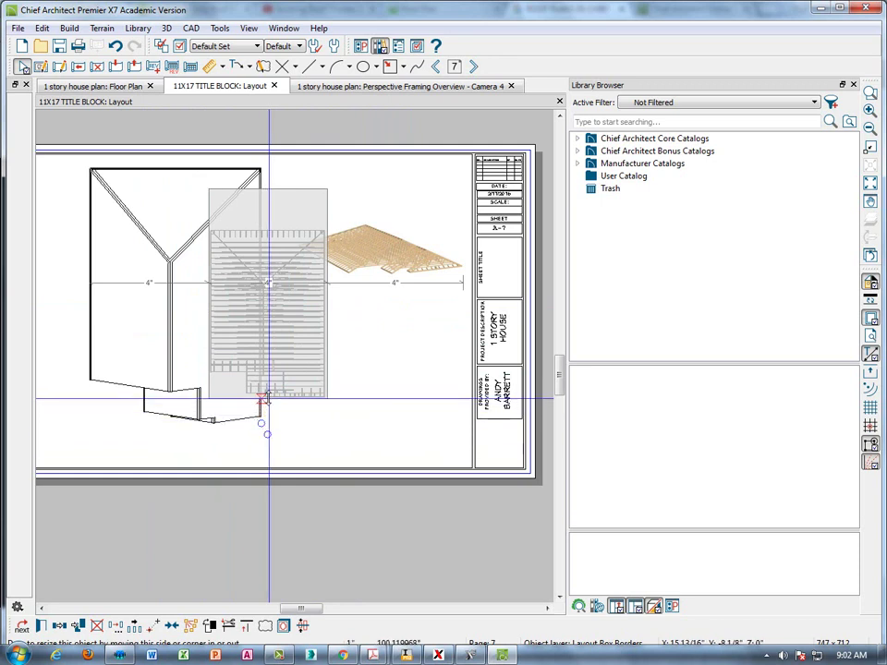
left_click_drag(268, 190, 265, 223)
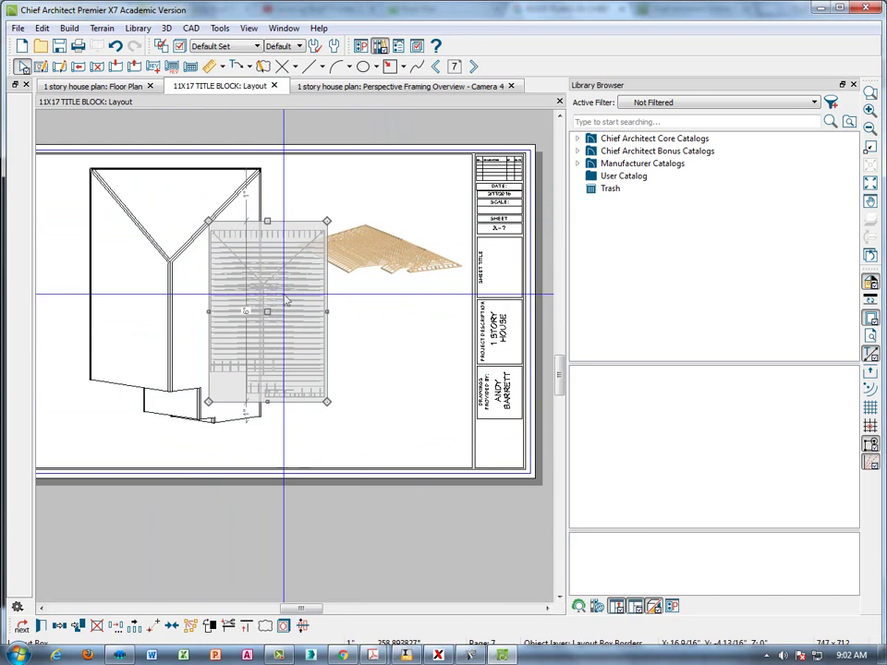
Move the truss framing view off the roof plan, shrink it to about 4 inches high and place it beneath the 3D framing picture
left_click_drag(264, 311, 377, 346)
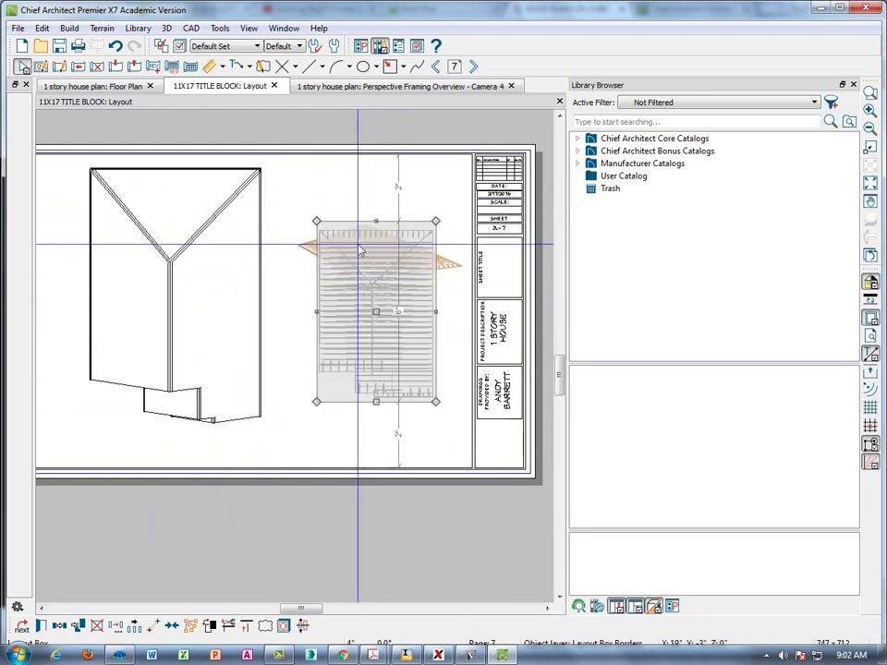
left_click_drag(318, 220, 355, 267)
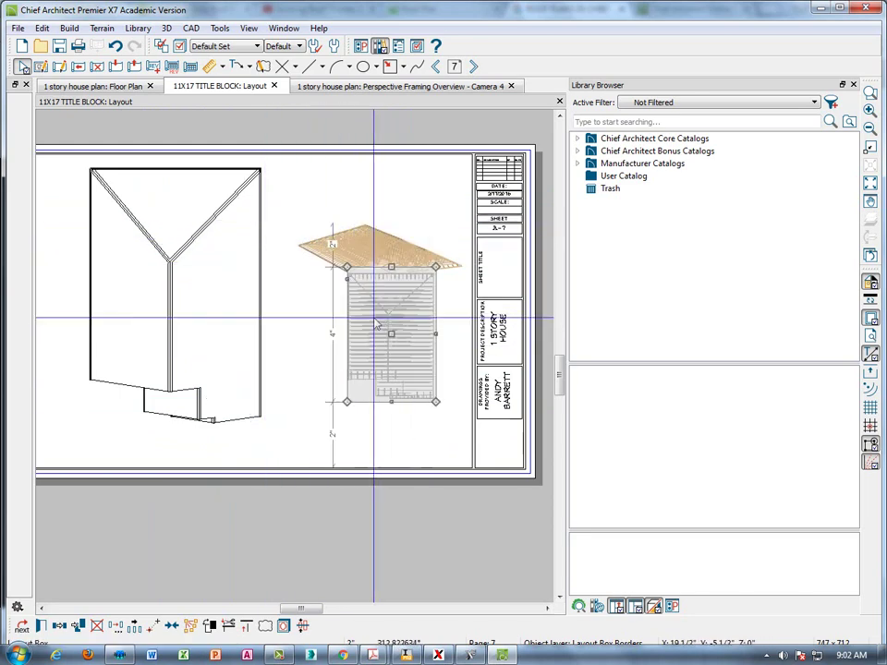
left_click_drag(391, 333, 393, 352)
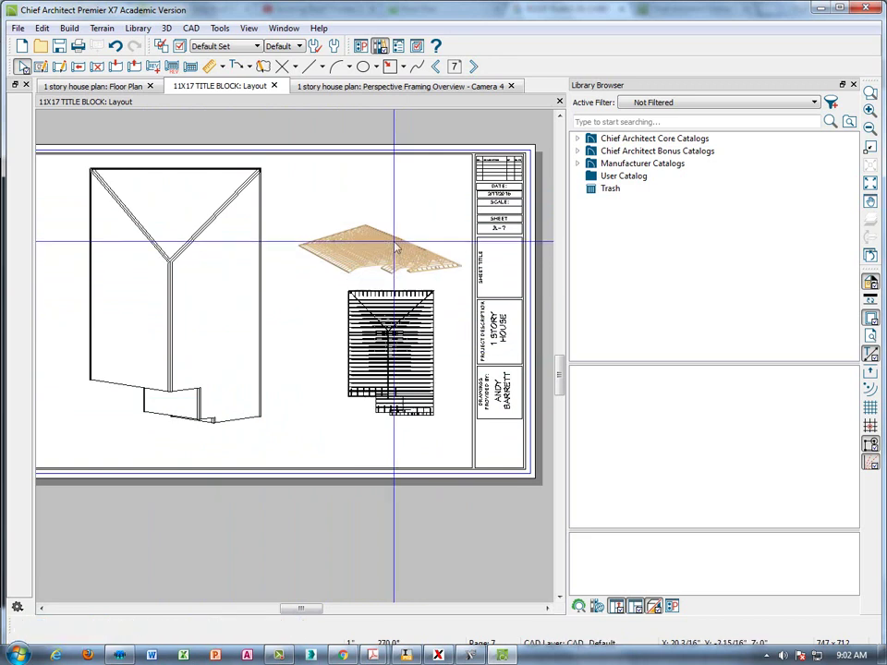
Move the 3D framing picture up near the sheet's upper border and raise the truss framing view closer beneath it
left_click(393, 242)
left_click_drag(381, 251, 383, 195)
left_click(391, 349)
left_click_drag(391, 349, 387, 315)
left_click(297, 374)
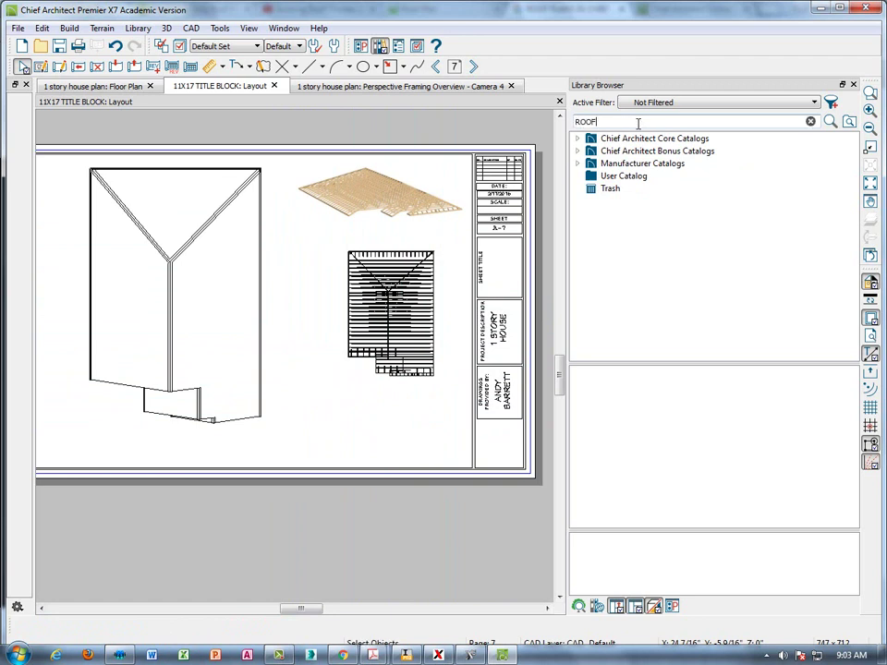
Search the library for ROOF, look through the entries and preview the Curbed Roof Edge detail
type("NOTES")
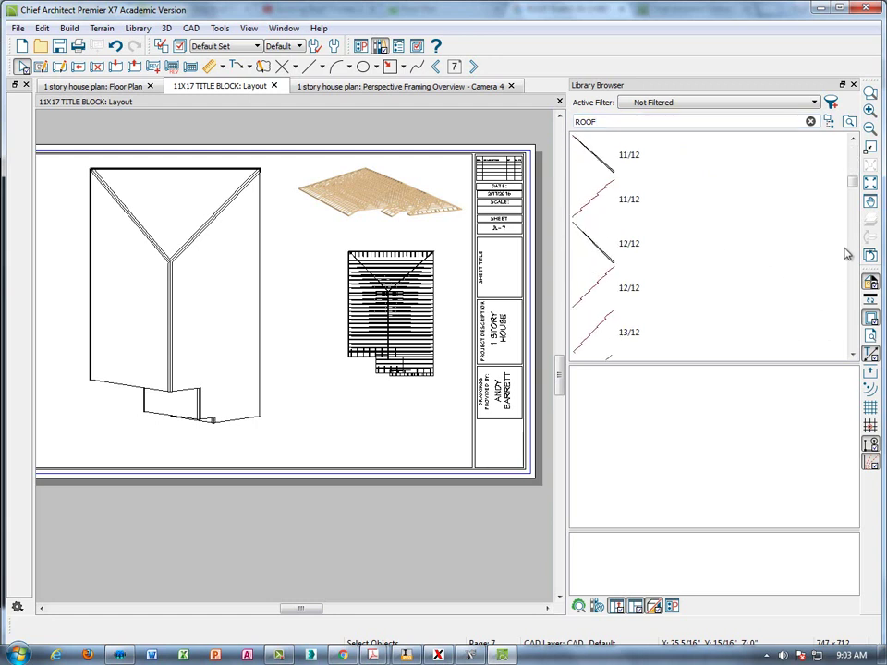
scroll(846, 254, "down", 1)
scroll(793, 289, "down", 2)
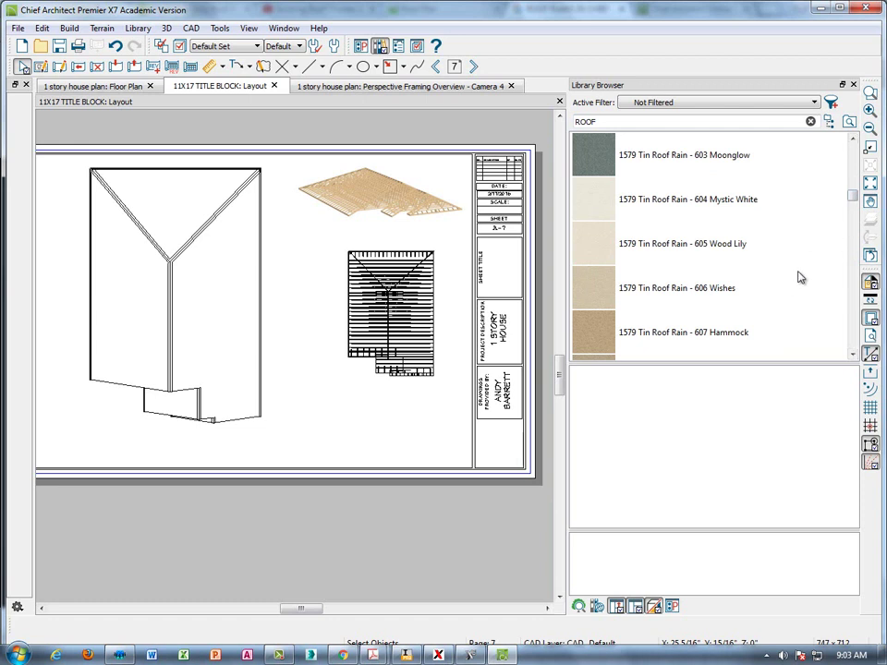
scroll(813, 276, "down", 1)
left_click(853, 236)
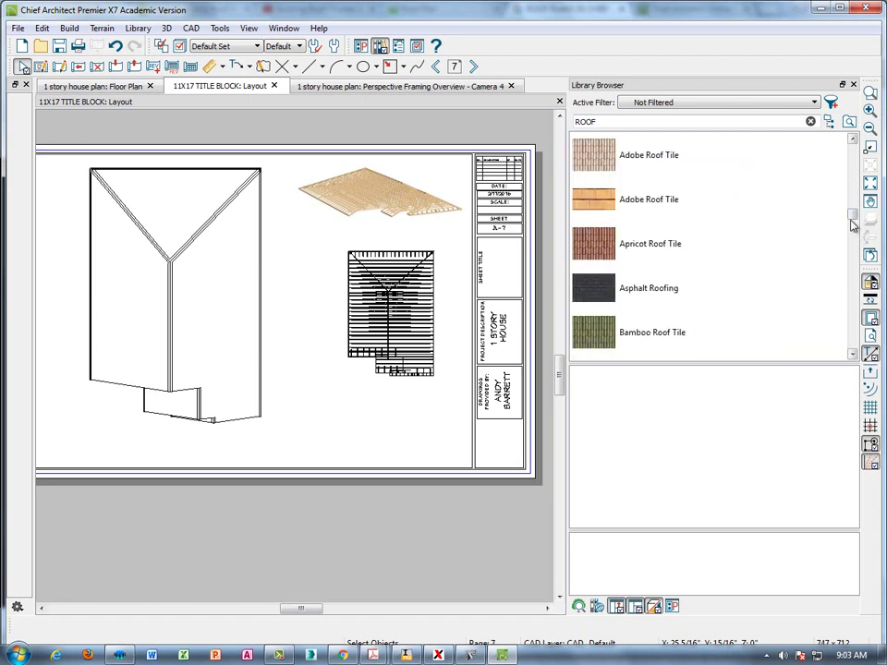
left_click_drag(852, 219, 852, 241)
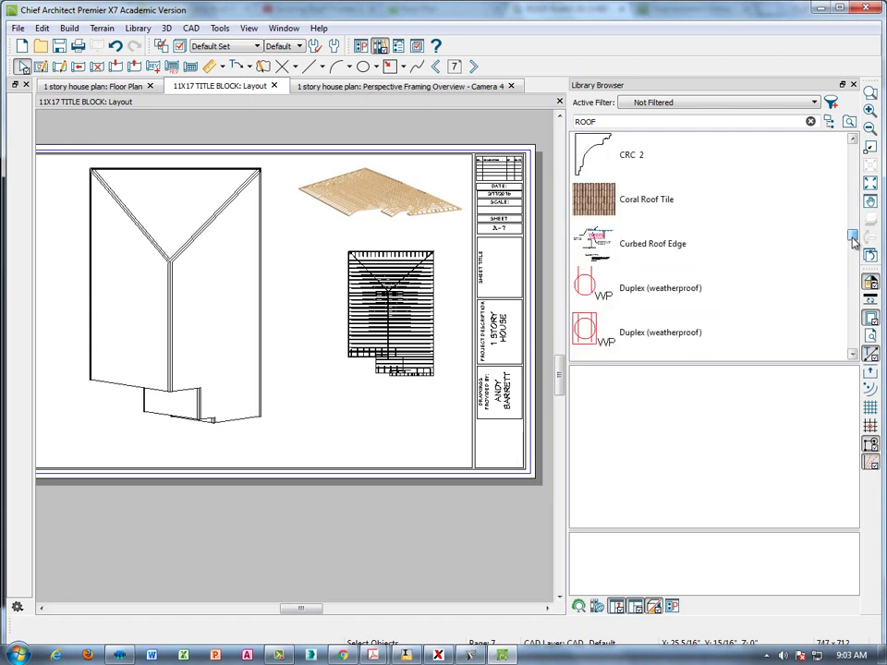
left_click(684, 251)
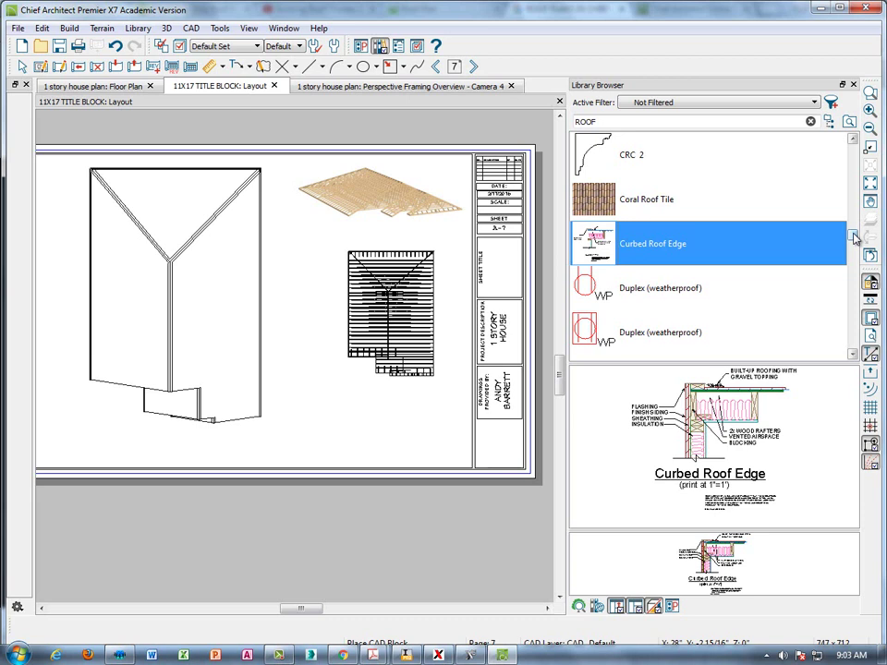
Find the Roof Framing Notes block among the library results and place it in the layout
left_click_drag(854, 239, 855, 317)
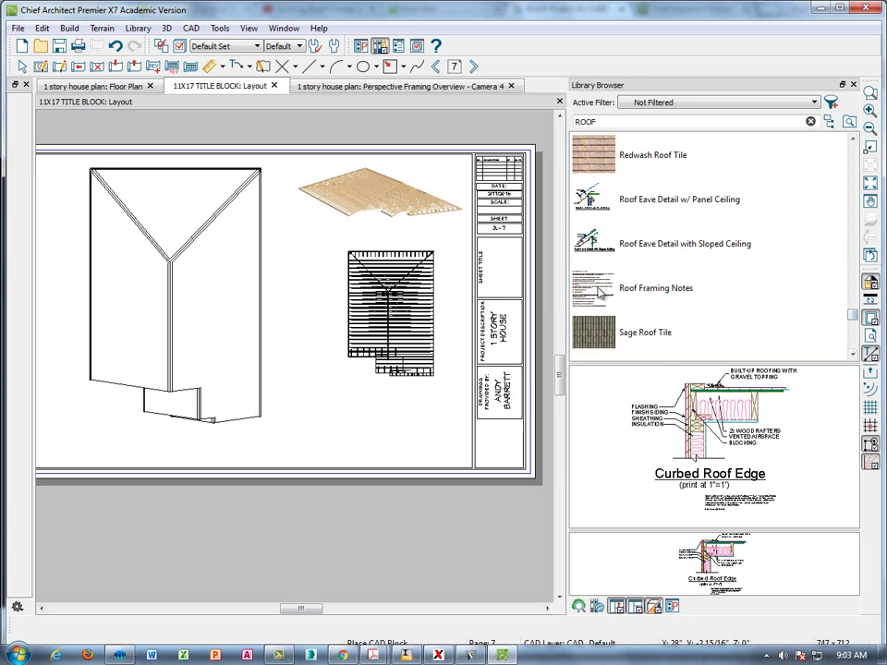
left_click(599, 292)
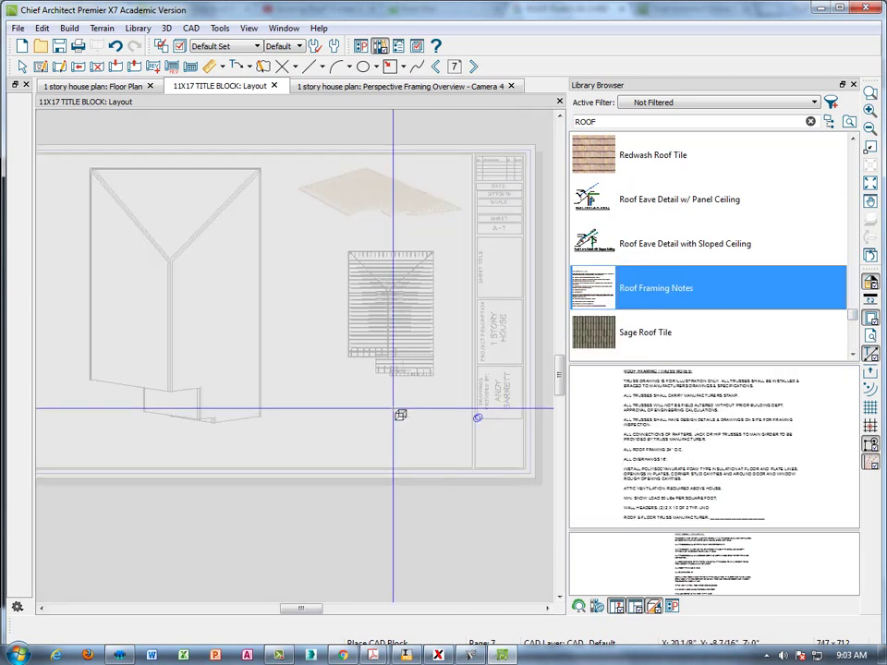
scroll(348, 379, "down", 10)
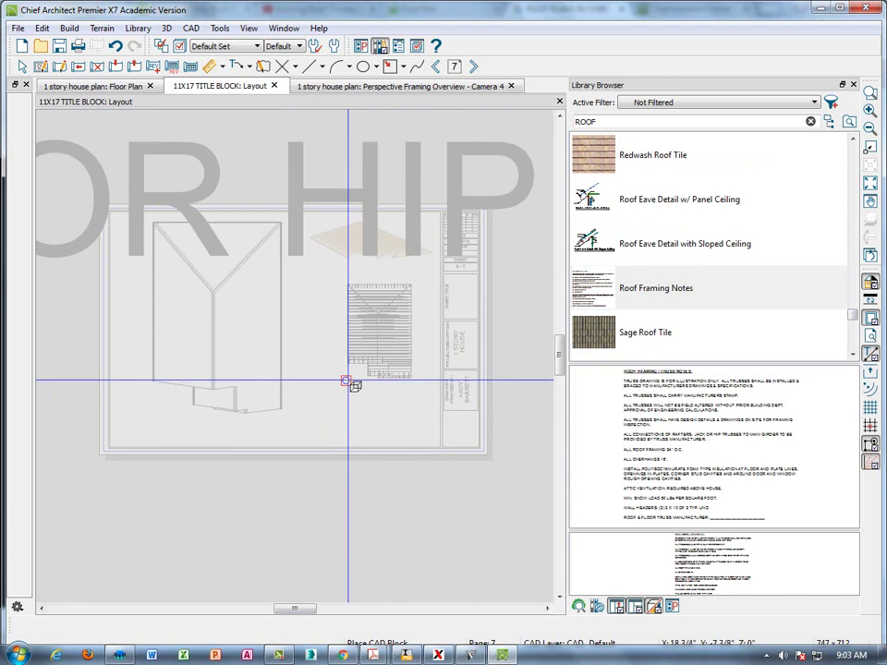
scroll(332, 341, "down", 3)
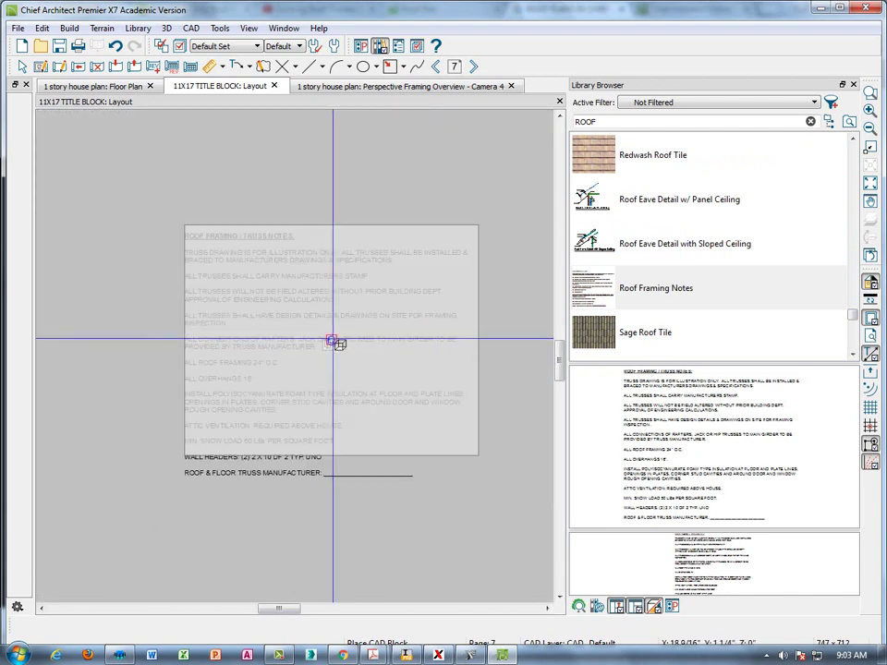
left_click(319, 255)
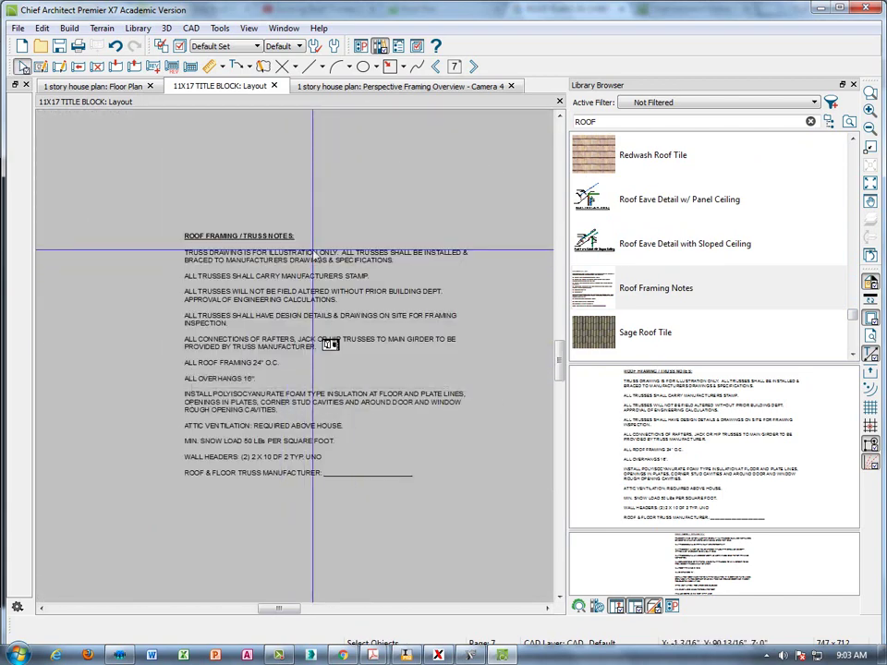
Scale the oversized roof framing notes block down and move it onto the sheet, beneath the truss framing view
left_click_drag(182, 231, 328, 411)
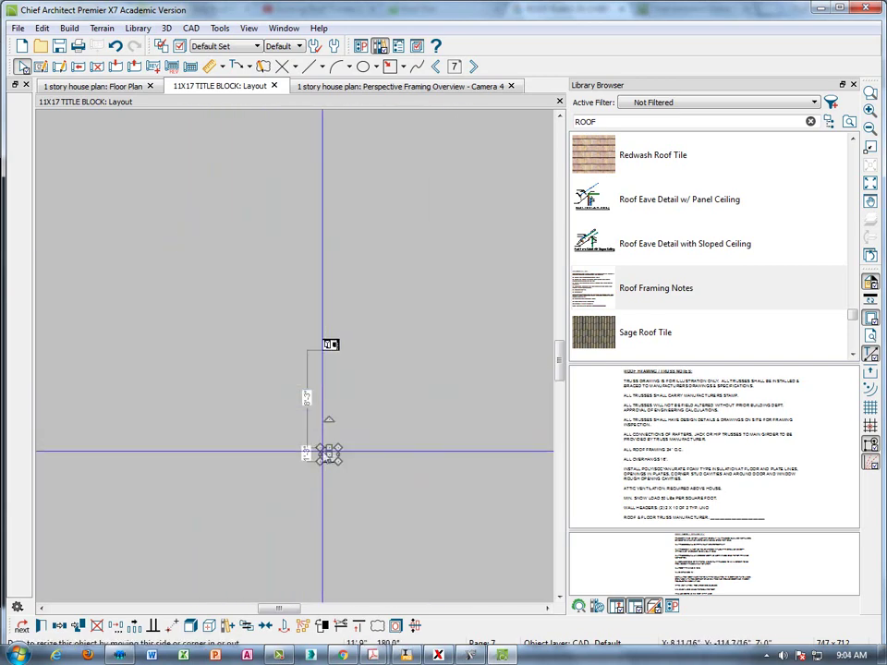
mouse_move(328, 455)
left_mouse_down()
mouse_move(333, 360)
mouse_move(250, 426)
left_mouse_up()
scroll(333, 361, "up", 5)
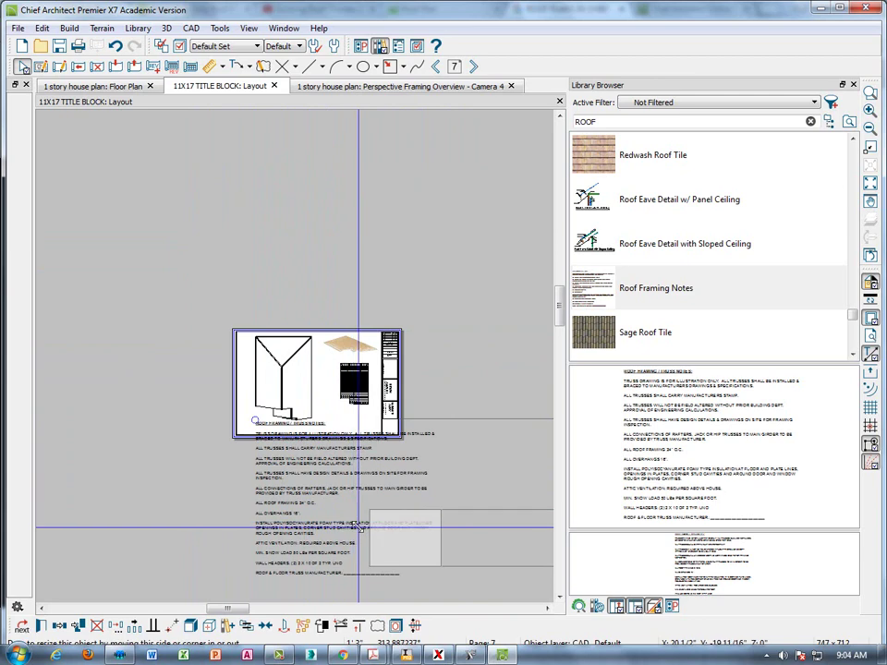
left_click_drag(368, 534, 414, 430)
scroll(425, 428, "up", 3)
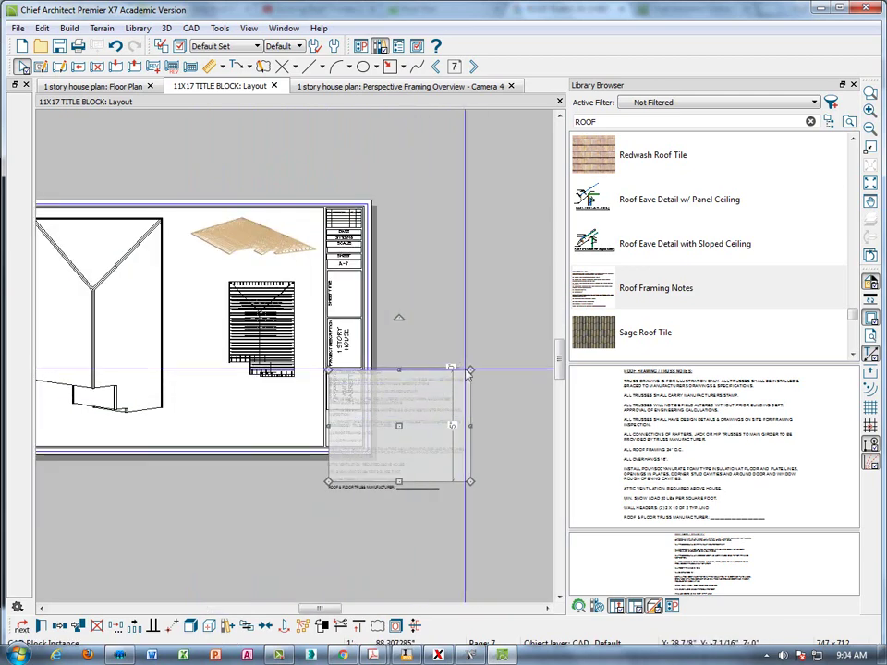
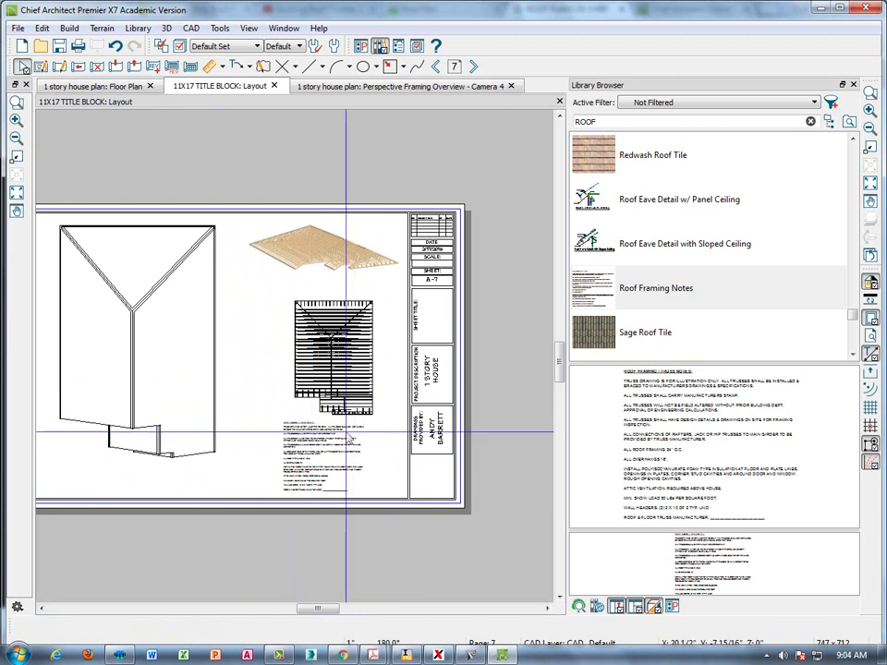
Shift the truss framing view sideways to centre it between the roof plan and the title block, above the notes
left_click_drag(317, 351, 316, 342)
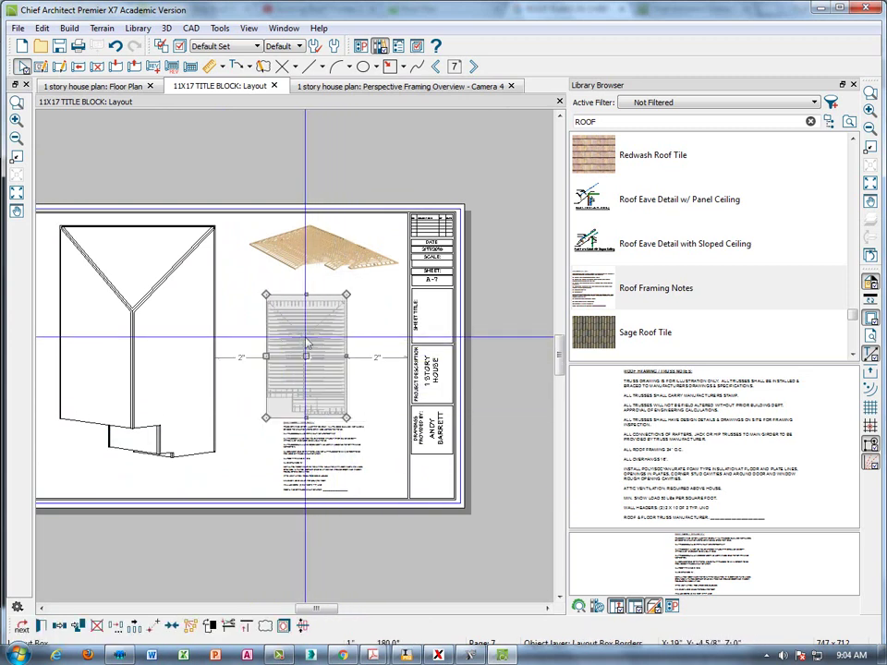
left_click_drag(311, 356, 317, 374)
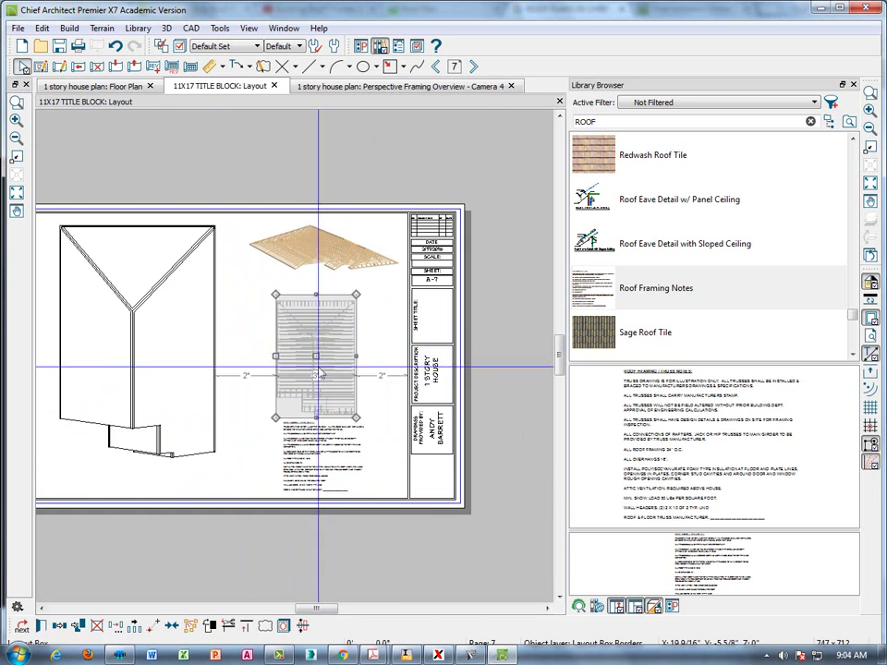
left_click(328, 529)
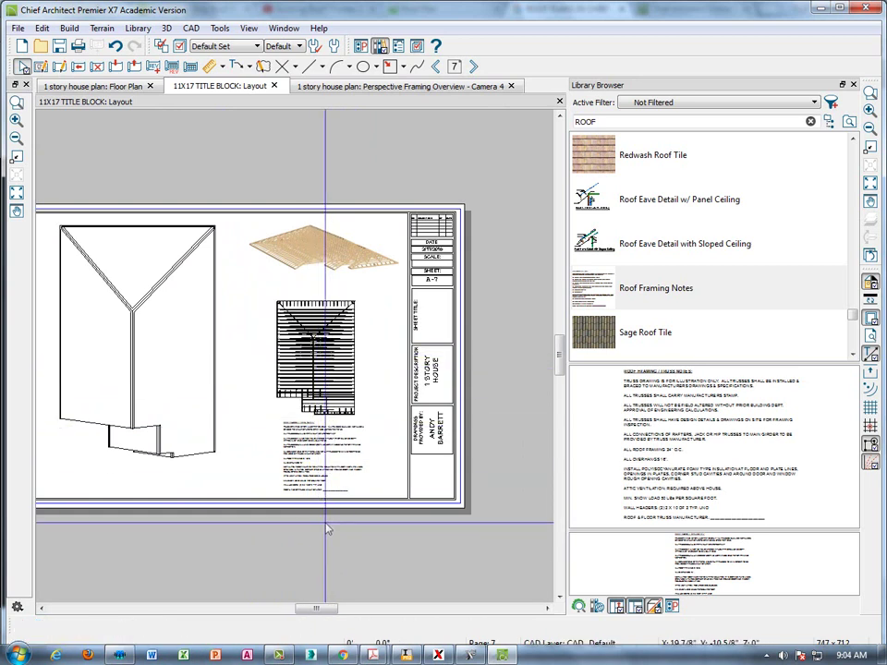
Shrink the truss framing view slightly and raise it to leave a gap above the roof framing notes
left_click(315, 351)
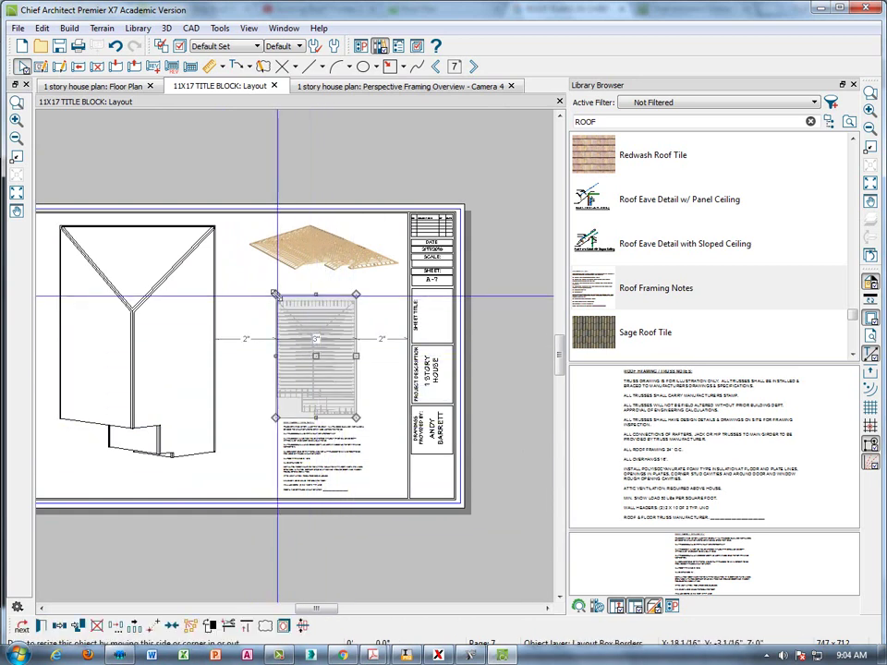
left_click_drag(274, 294, 283, 305)
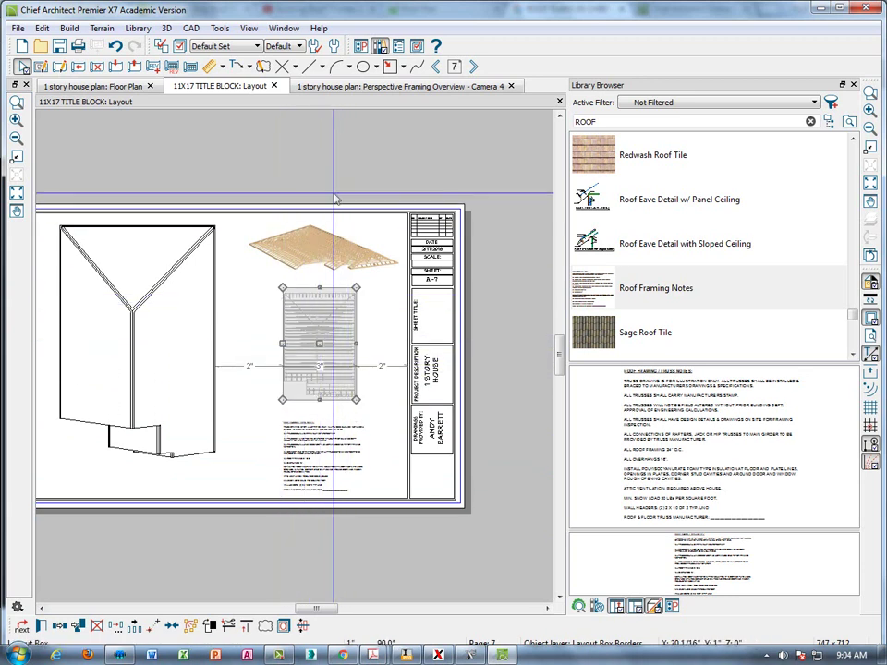
left_click(320, 153)
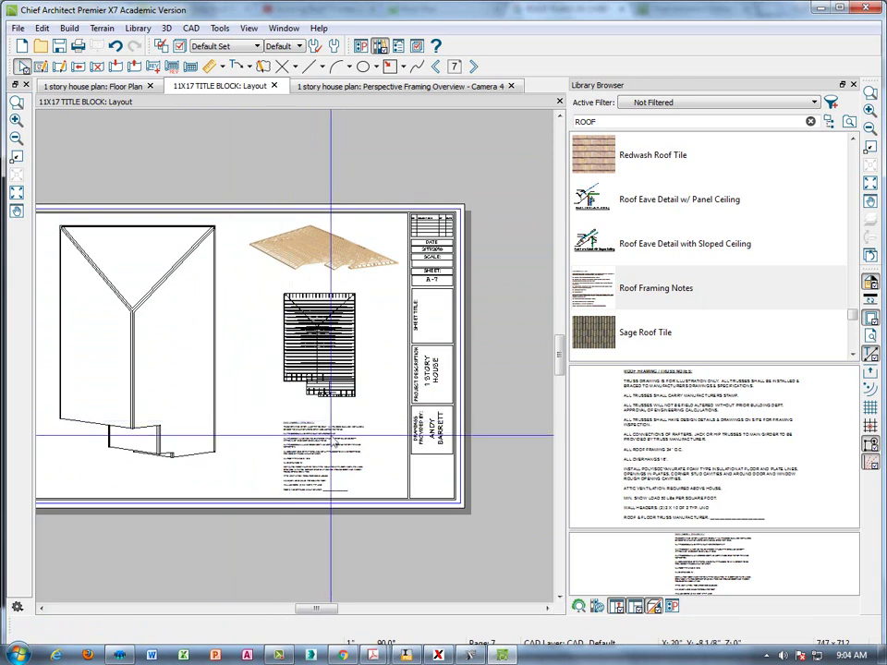
Draw a rectangular polyline border around the 3D framing picture, about 6 inches from corner to corner
middle_click_drag(311, 413, 304, 432)
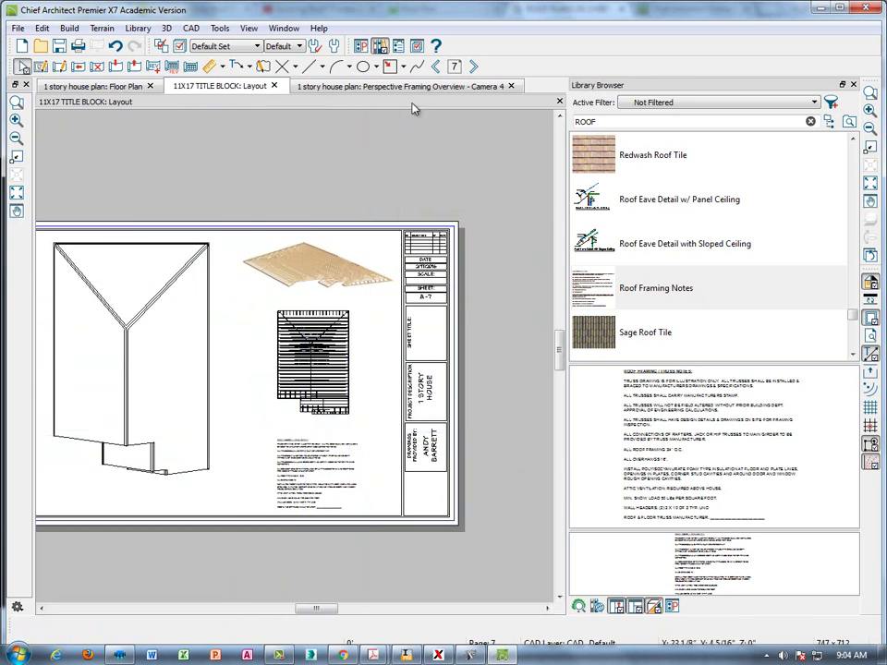
left_click(403, 68)
left_click(418, 84)
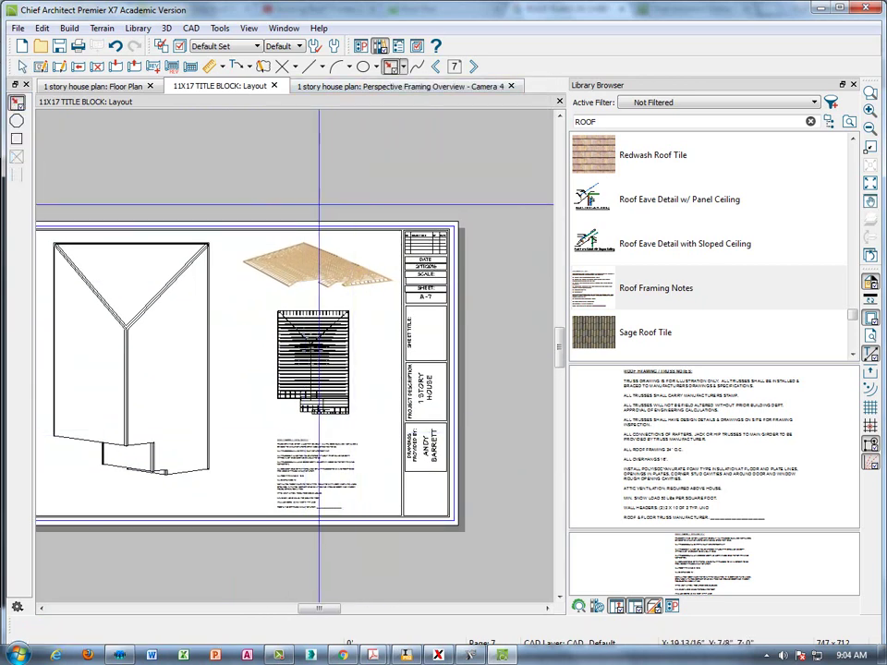
left_click(402, 68)
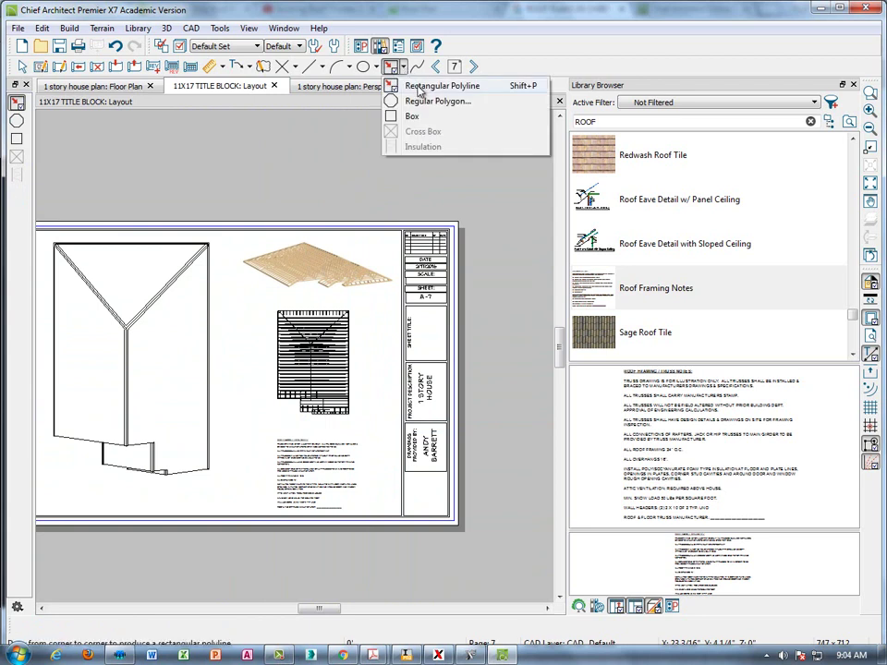
left_click(420, 88)
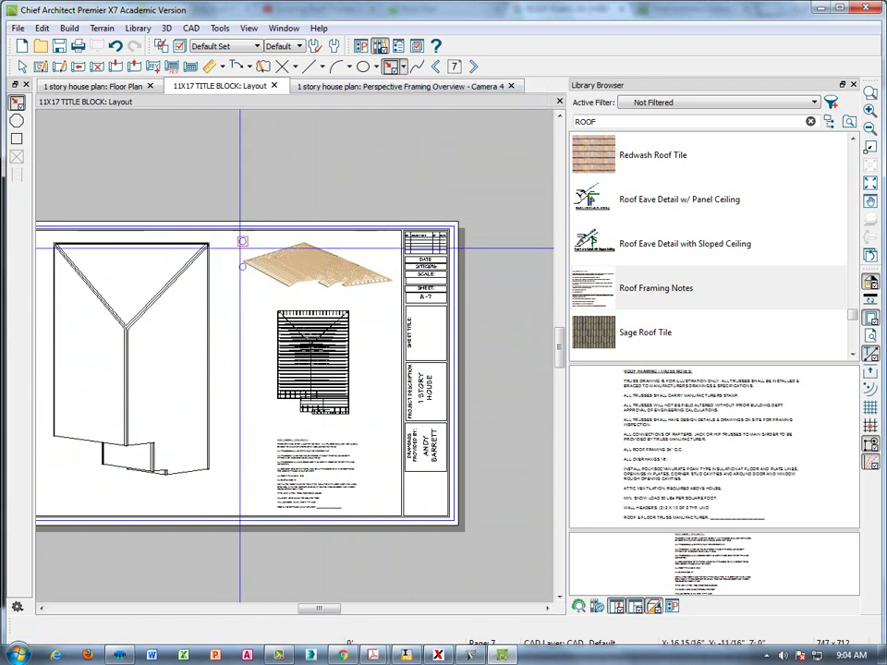
left_click_drag(231, 242, 393, 294)
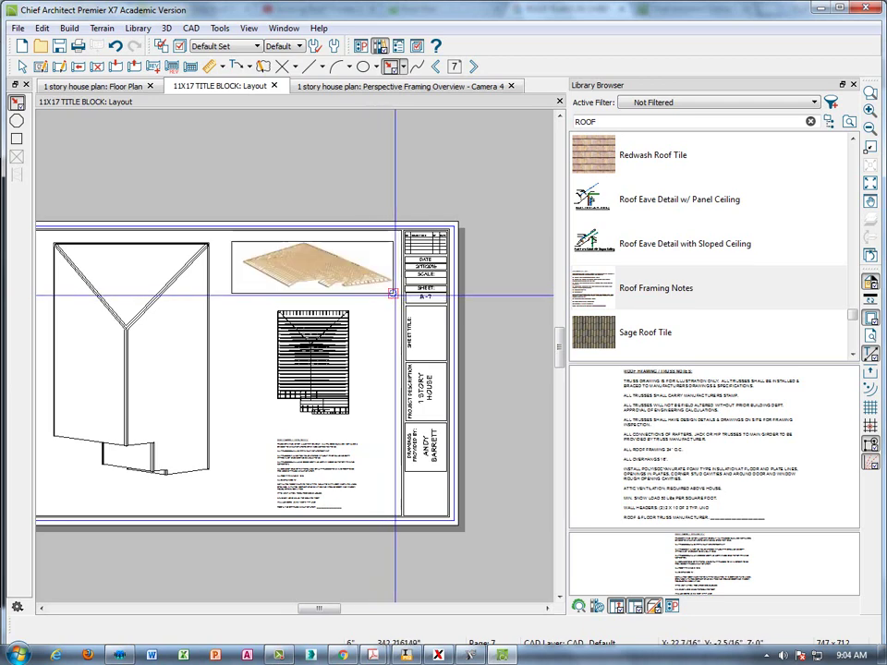
scroll(311, 244, "up", 3)
key("space")
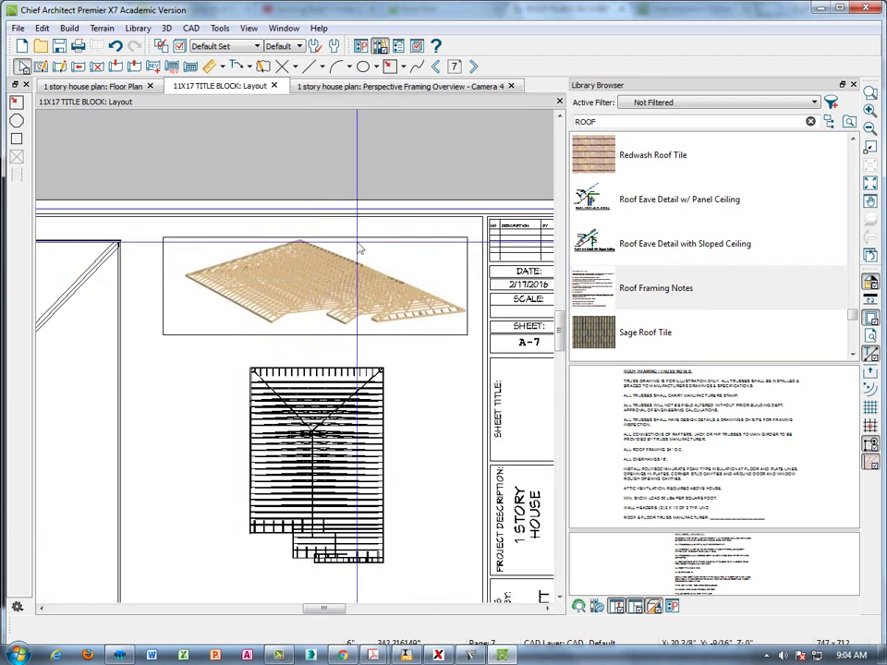
Raise the upper edge of the border around the 3D framing picture to leave more space above the image
left_click(354, 238)
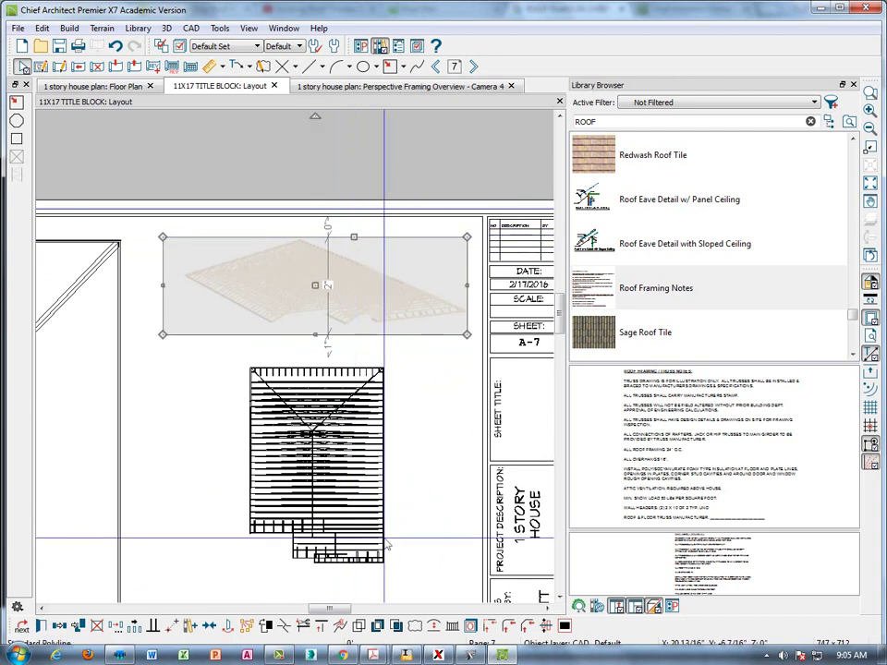
left_click(282, 656)
left_click(821, 599)
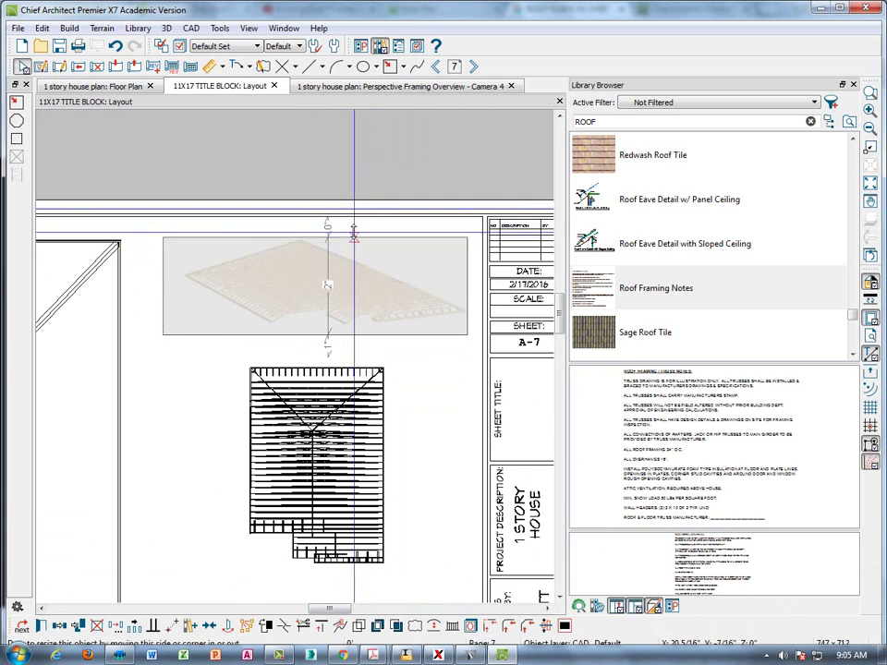
left_click_drag(354, 236, 350, 225)
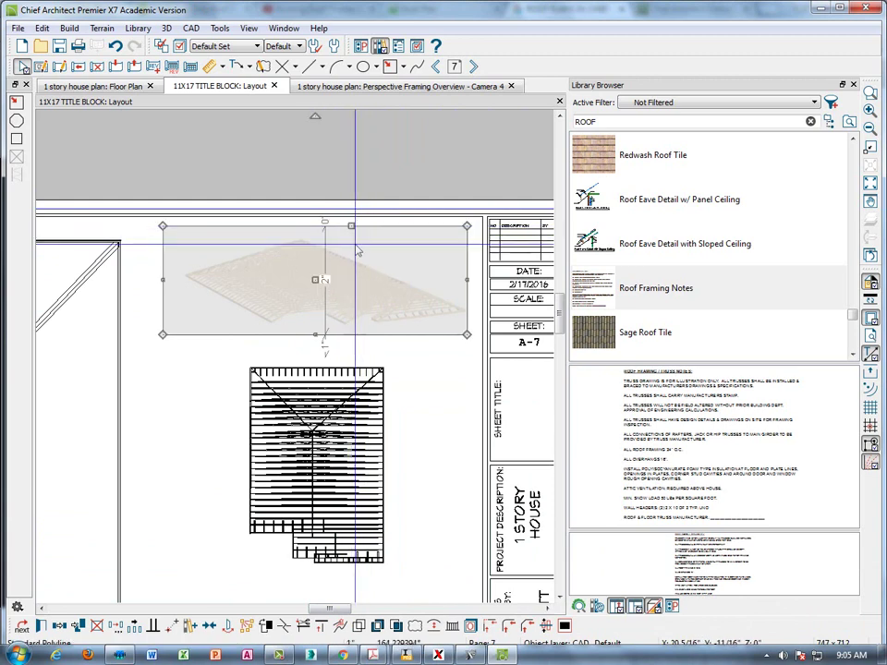
scroll(410, 372, "down", 5)
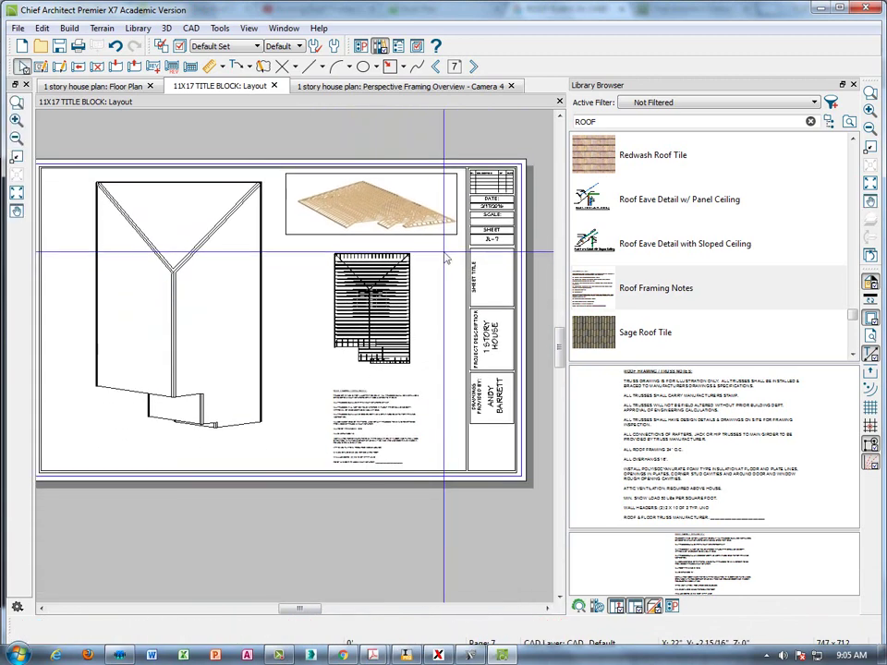
Replicate the 3D picture's border once, move the copy over the truss framing view and stretch it to about 4 inches high
left_click(437, 234)
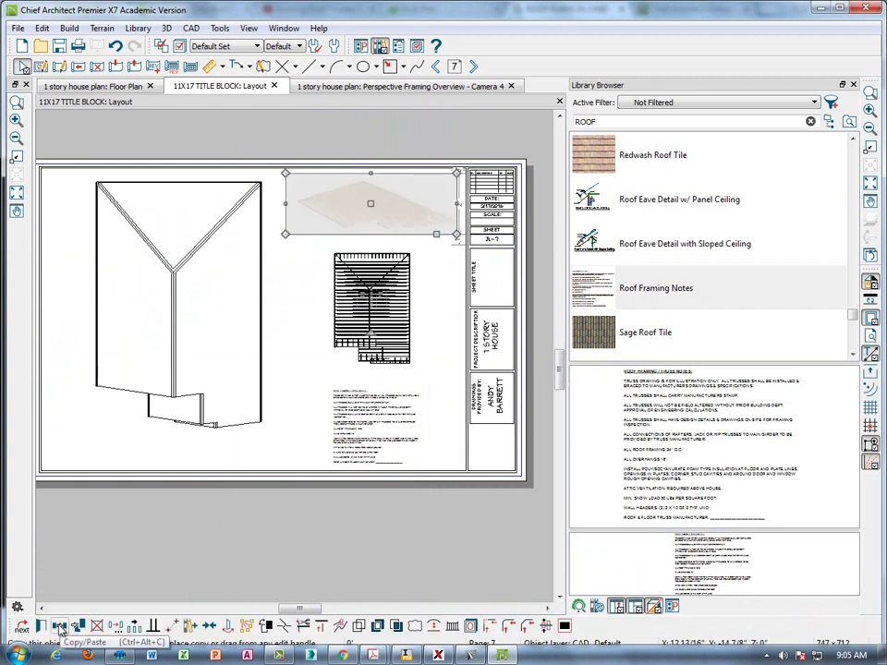
left_click(118, 626)
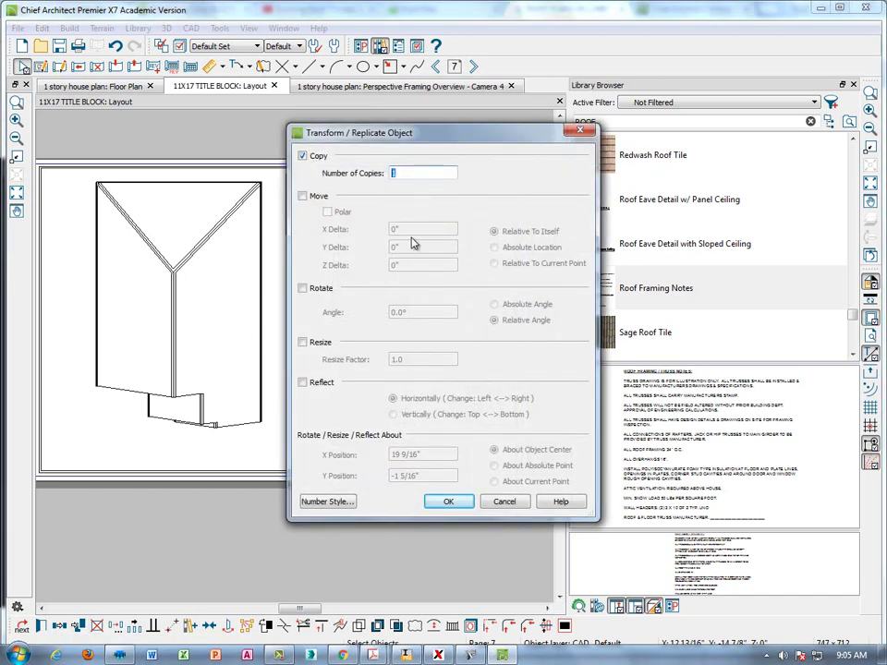
left_click(448, 503)
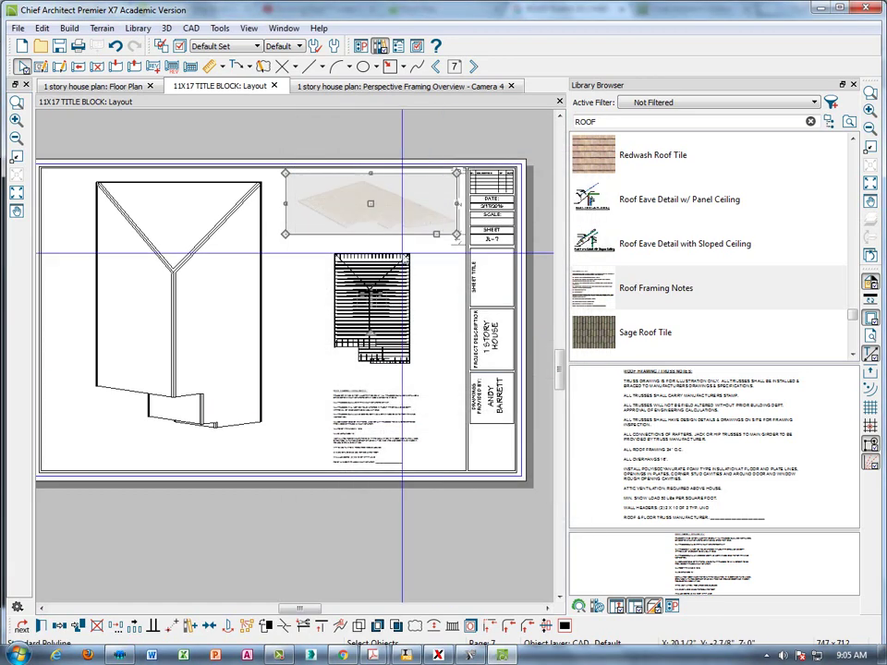
left_click_drag(371, 204, 382, 367)
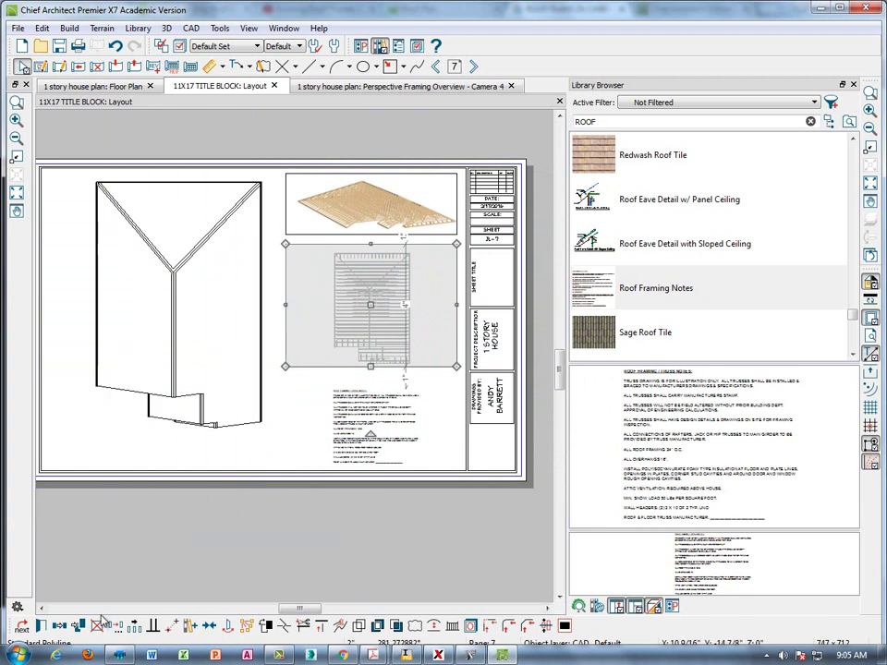
Replicate the truss view's border, move the copy over the roof framing notes and shorten its lower edge to the sheet border
left_click(60, 629)
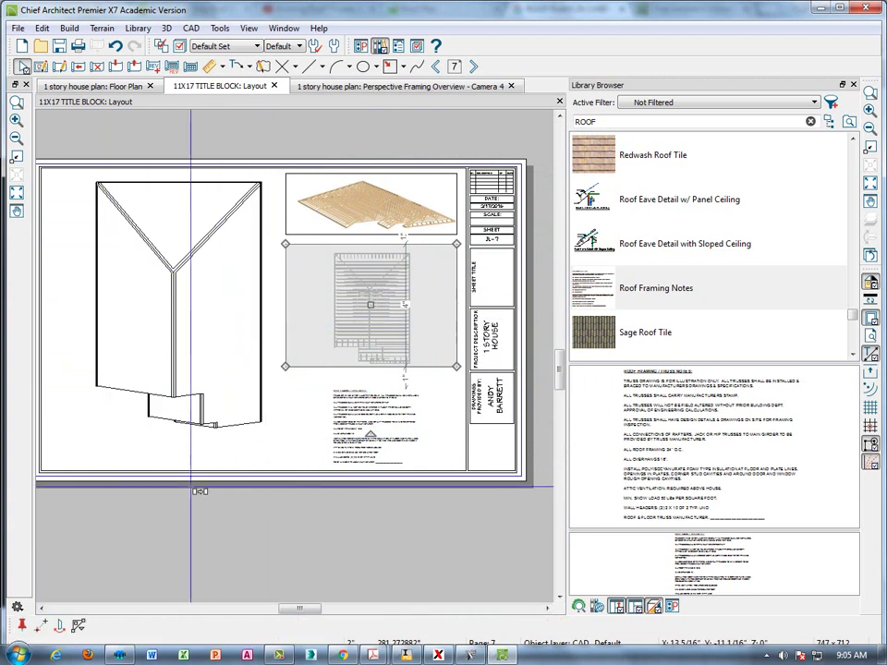
left_click(305, 377)
left_click_drag(323, 367, 324, 366)
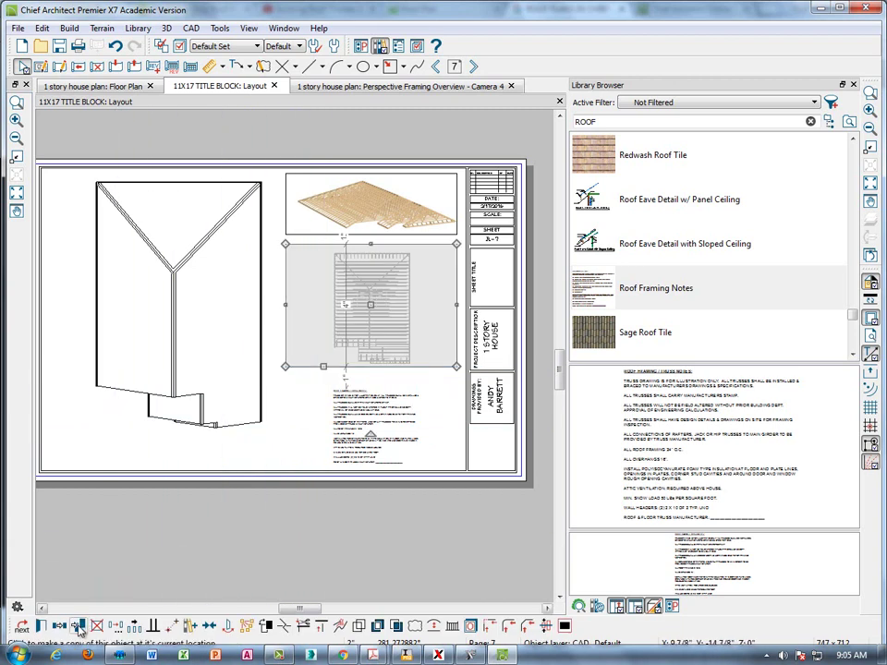
left_click(114, 627)
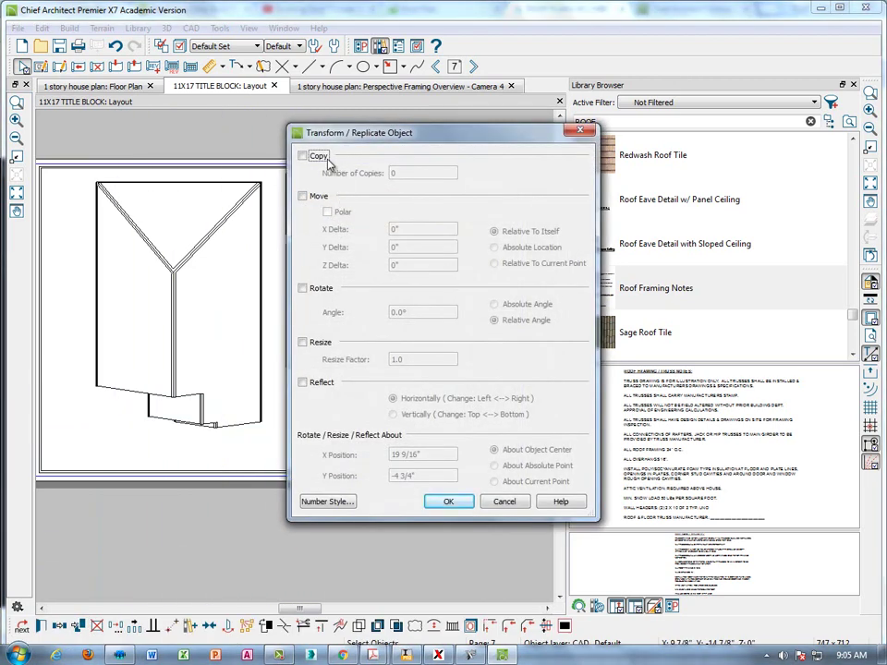
left_click(449, 502)
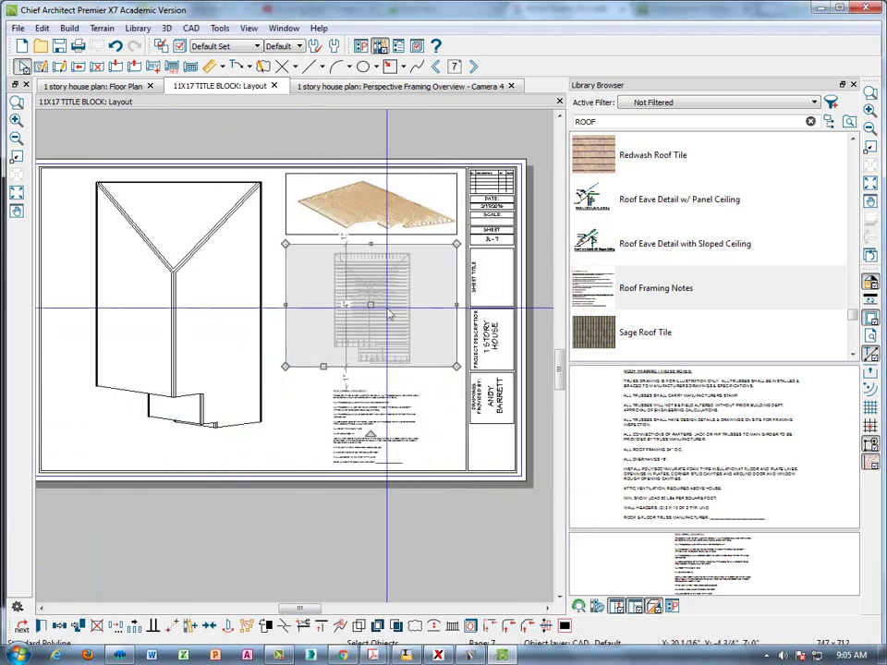
left_click_drag(369, 309, 369, 437)
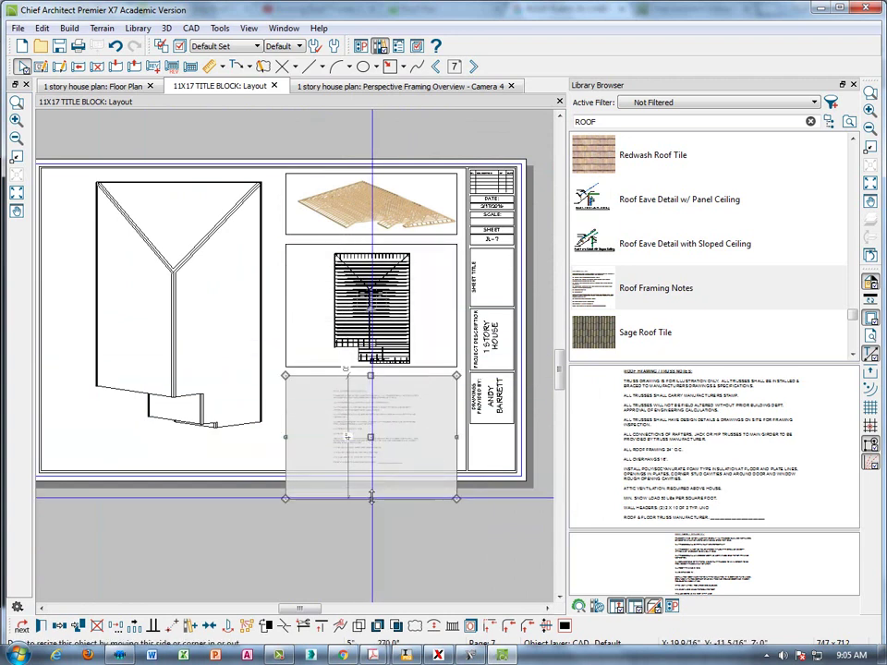
left_click_drag(371, 490, 373, 460)
left_click(369, 525)
Move the roof framing notes border up slightly so it clears the sheet border
scroll(392, 518, "up", 3)
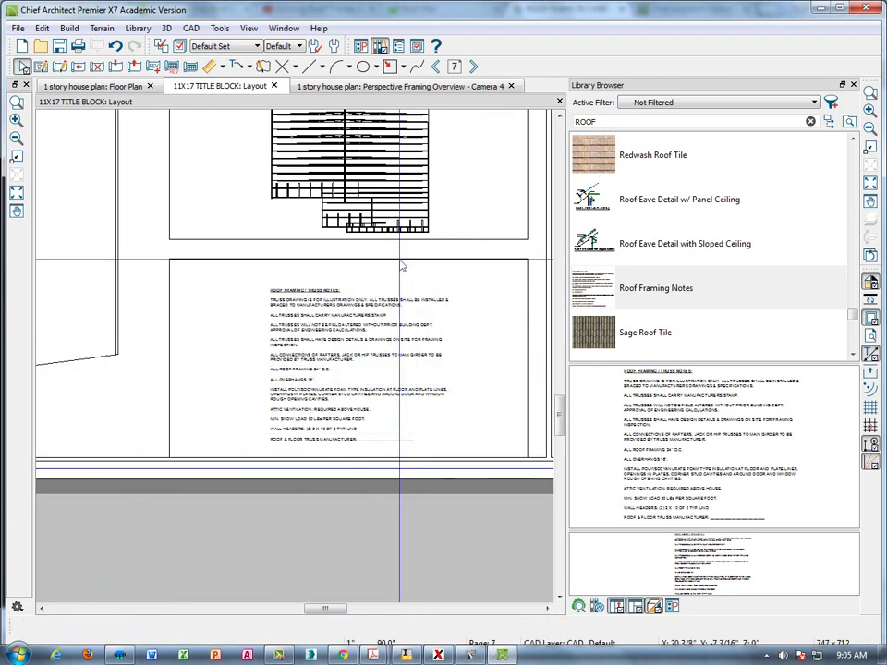
left_click(375, 342)
mouse_move(346, 360)
left_mouse_down()
mouse_move(348, 341)
mouse_move(349, 349)
left_mouse_up()
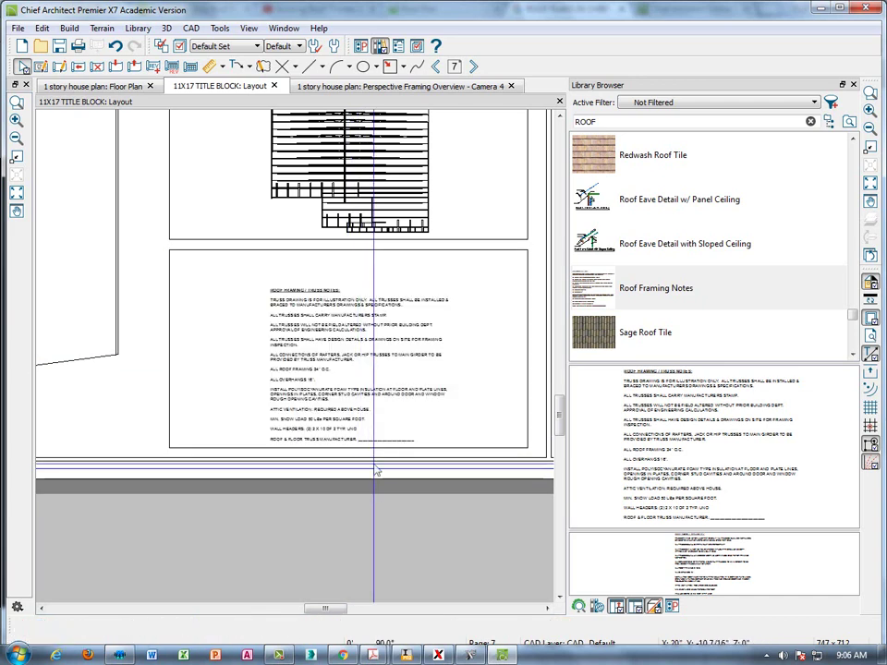
scroll(371, 359, "up", 3)
scroll(370, 333, "down", 2)
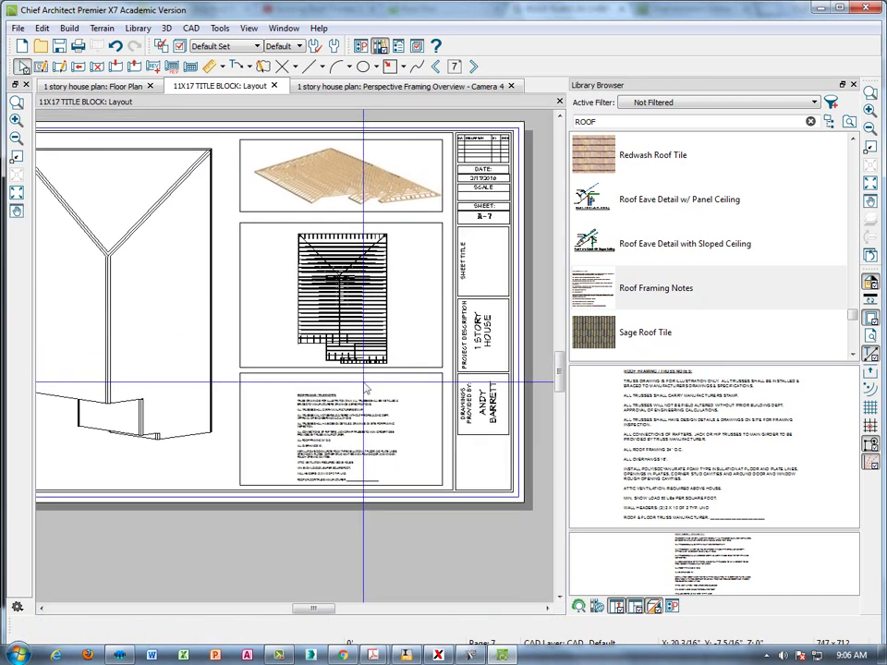
Lower the notes border's upper edge and nudge the truss view with its border to even out the gaps between the three frames
left_click(351, 379)
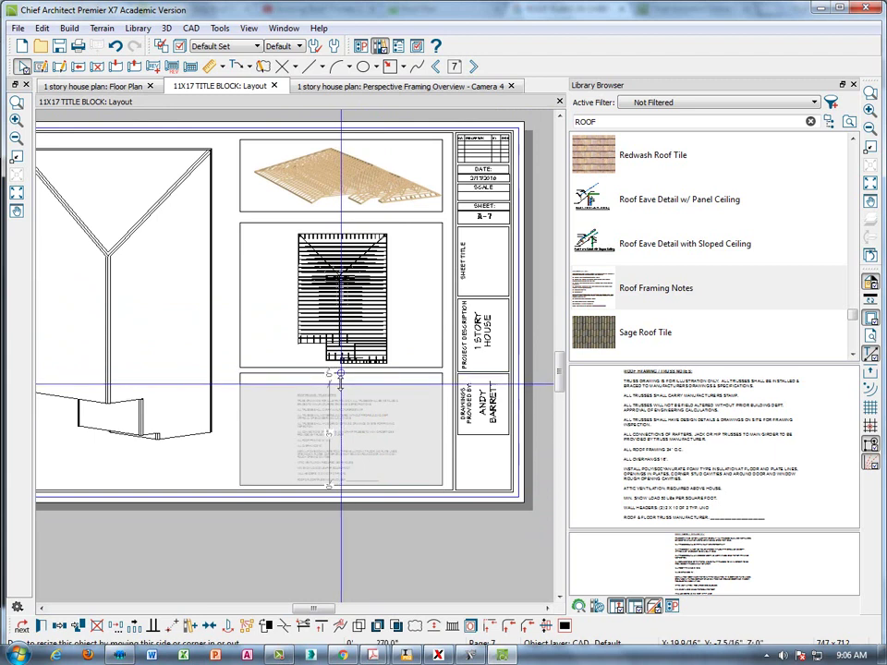
left_click(376, 386)
left_click(309, 522)
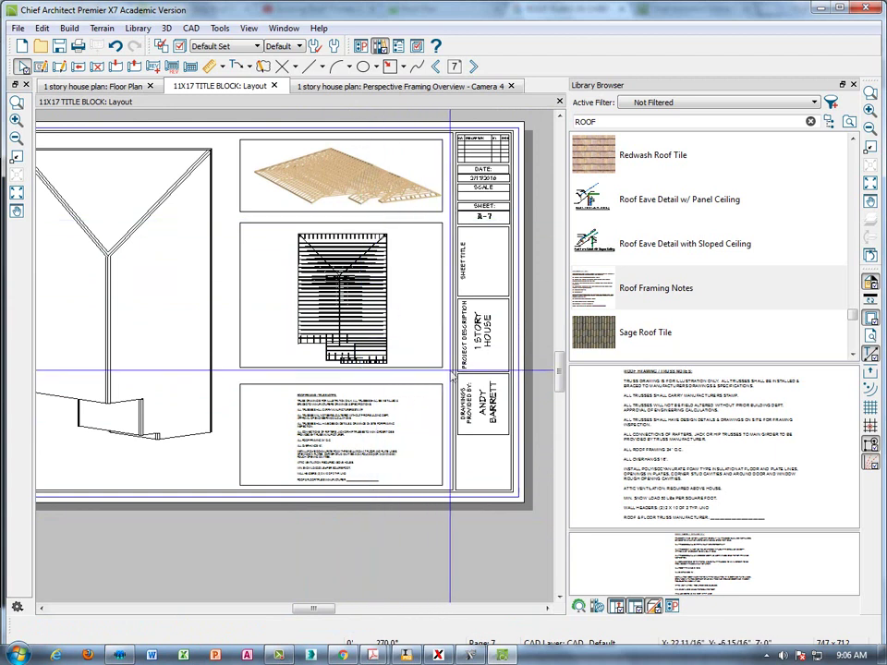
left_click_drag(447, 375, 335, 298)
scroll(371, 468, "down", 3)
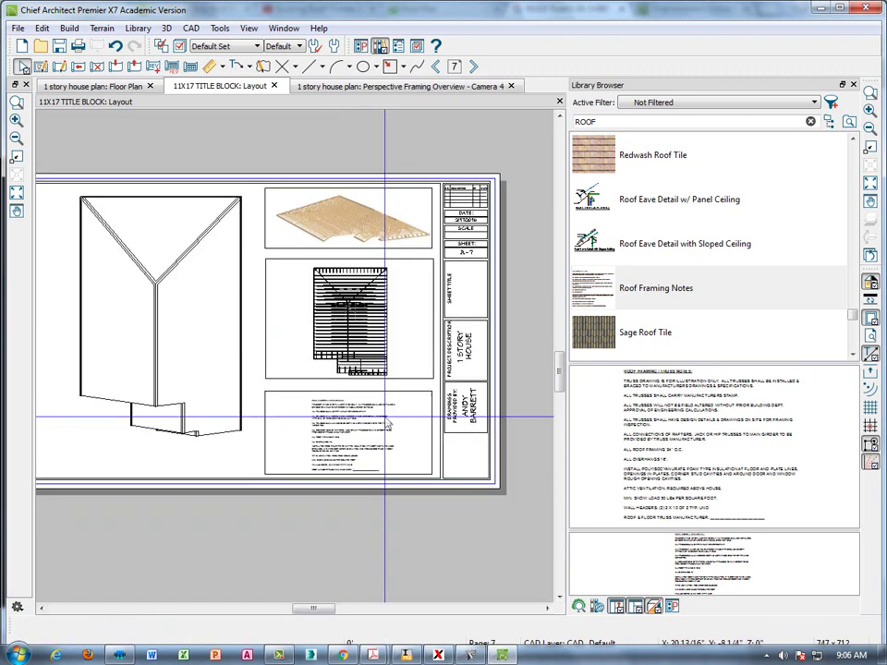
middle_click_drag(417, 406, 444, 379)
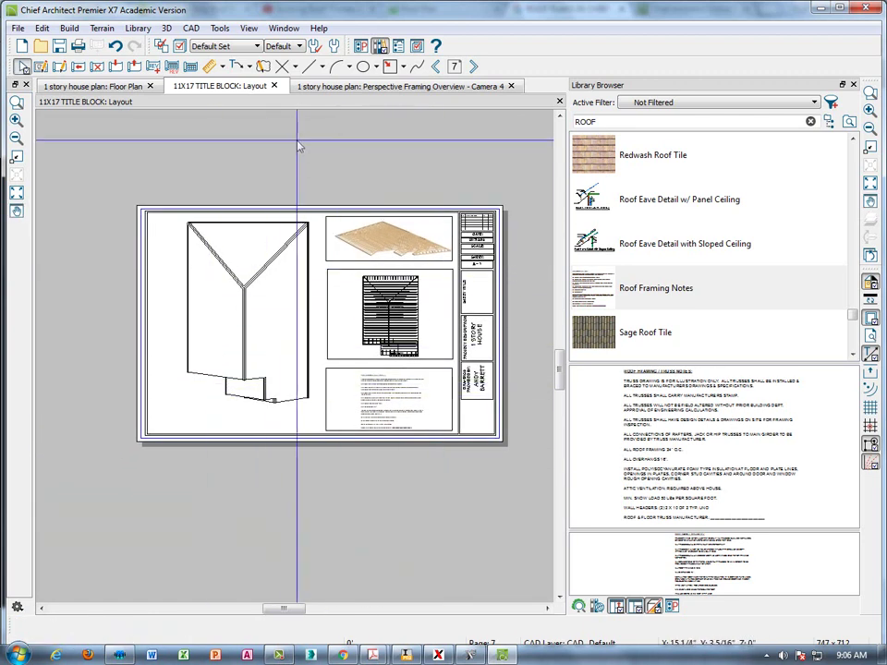
scroll(240, 301, "up", 3)
middle_click_drag(302, 327, 230, 285)
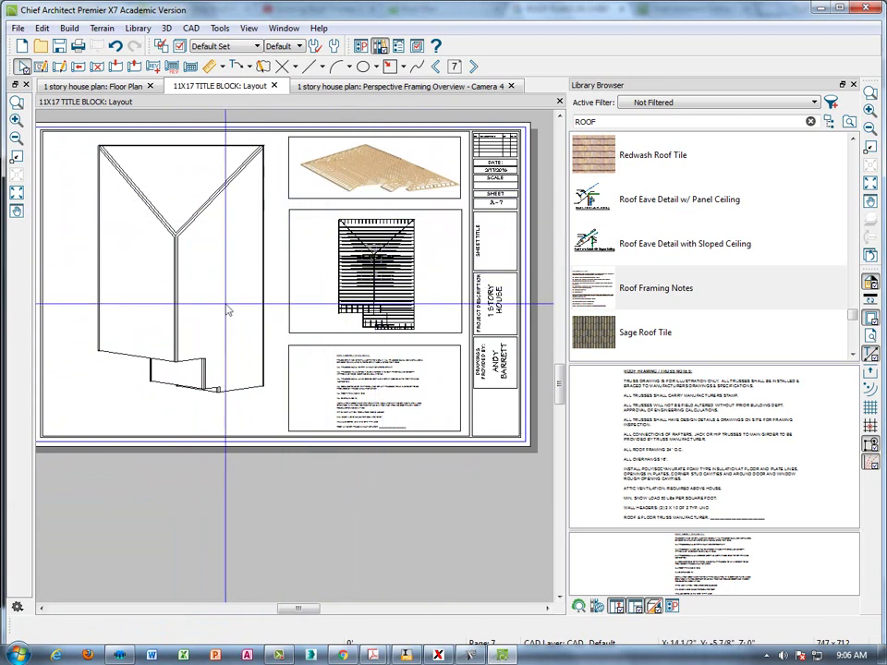
middle_click_drag(234, 309, 256, 334)
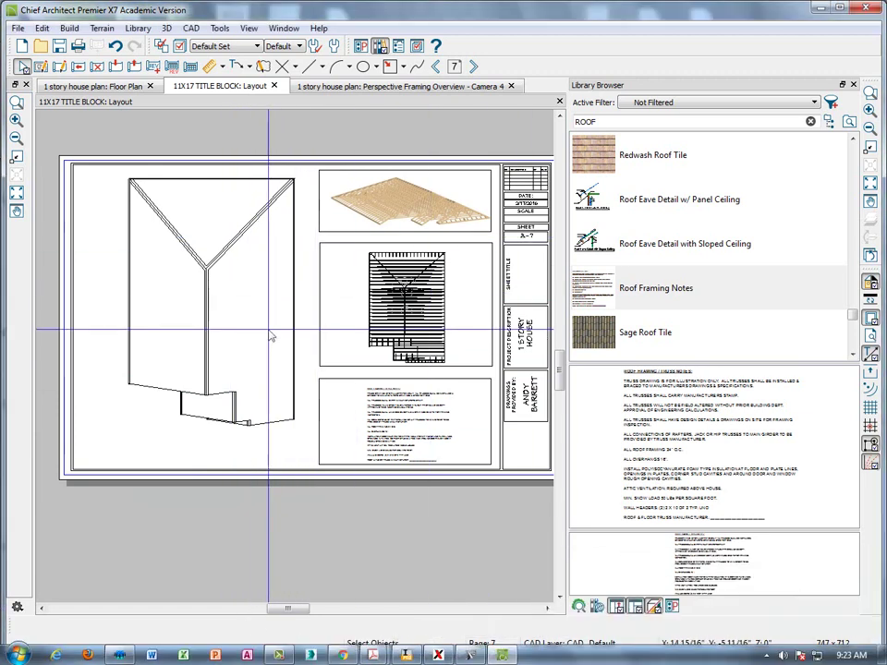
scroll(277, 346, "up", 2)
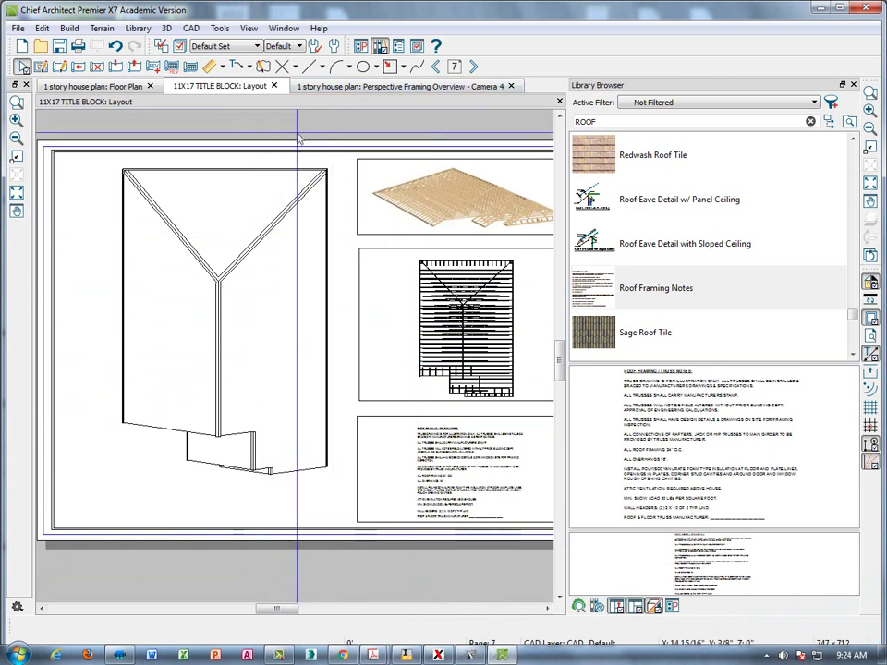
left_click(250, 69)
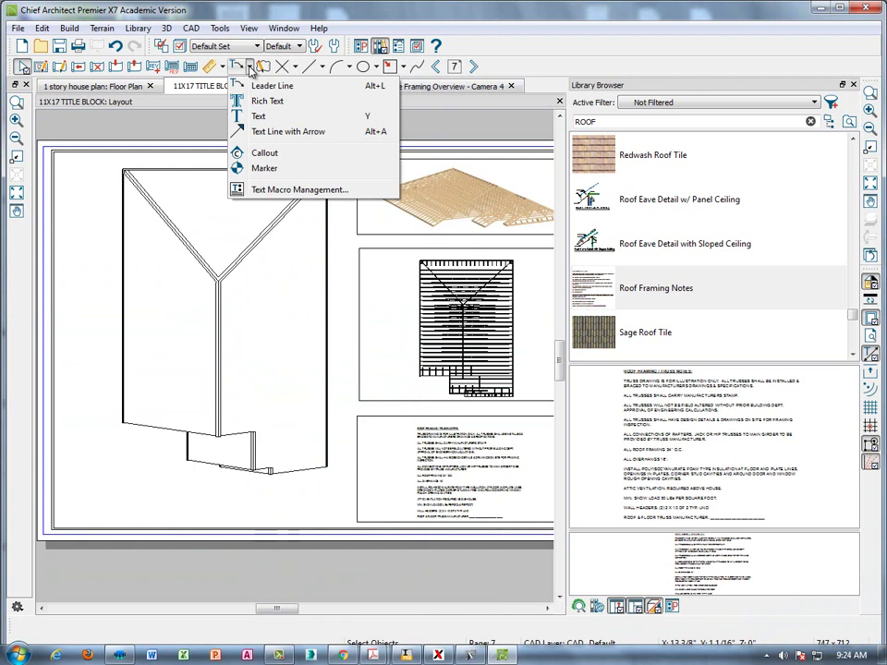
left_click(322, 68)
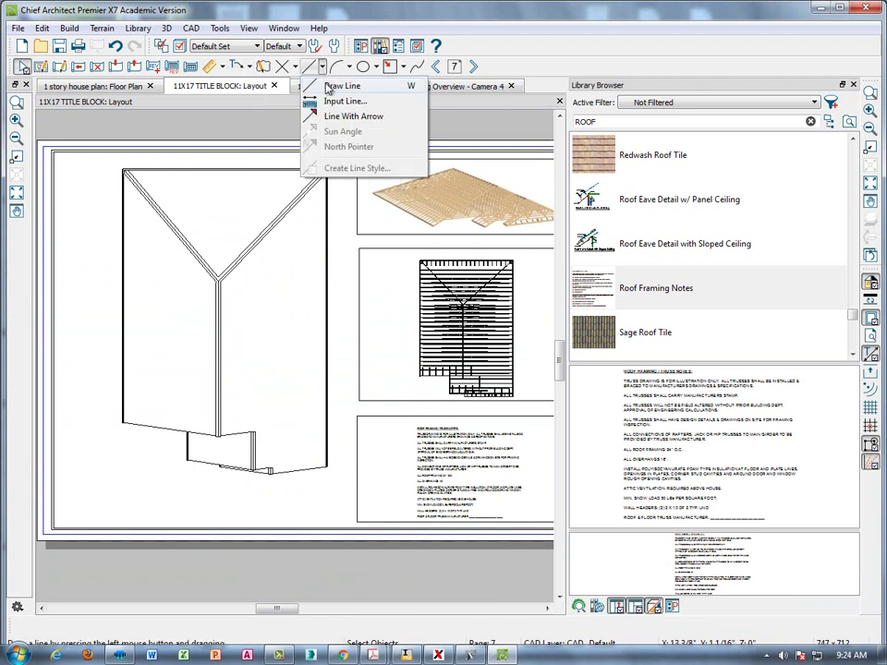
left_click(327, 86)
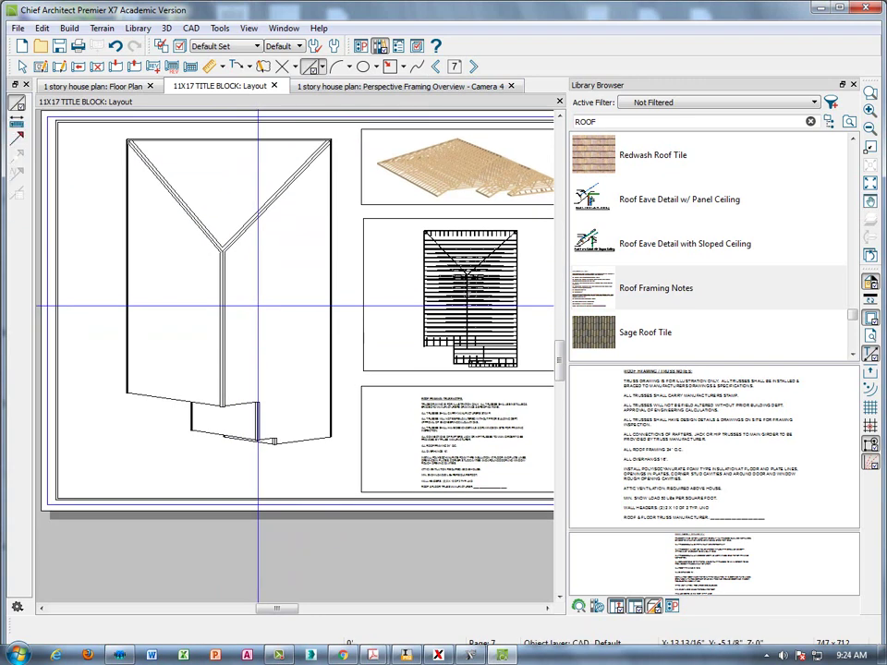
scroll(258, 306, "up", 2)
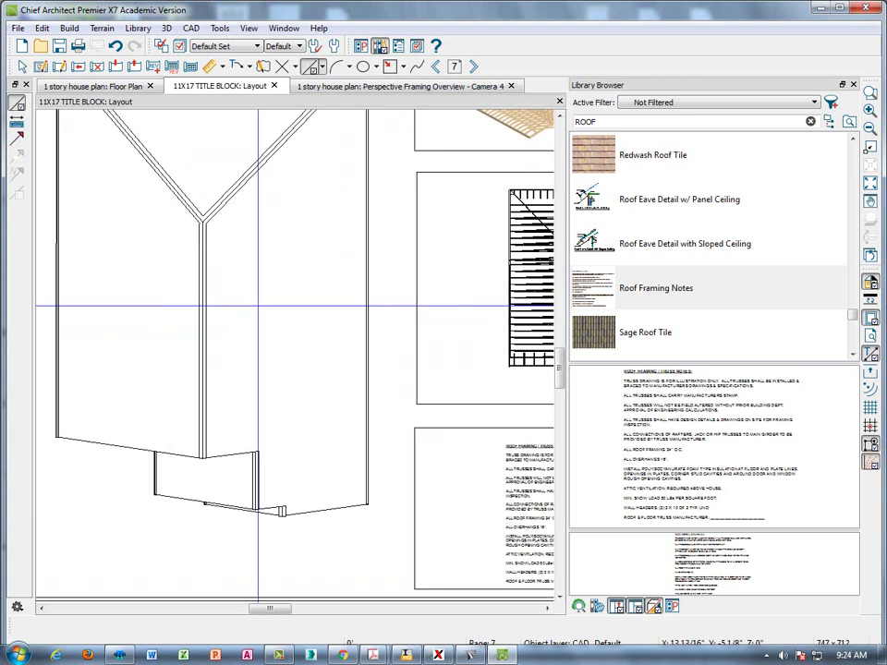
left_click(300, 284)
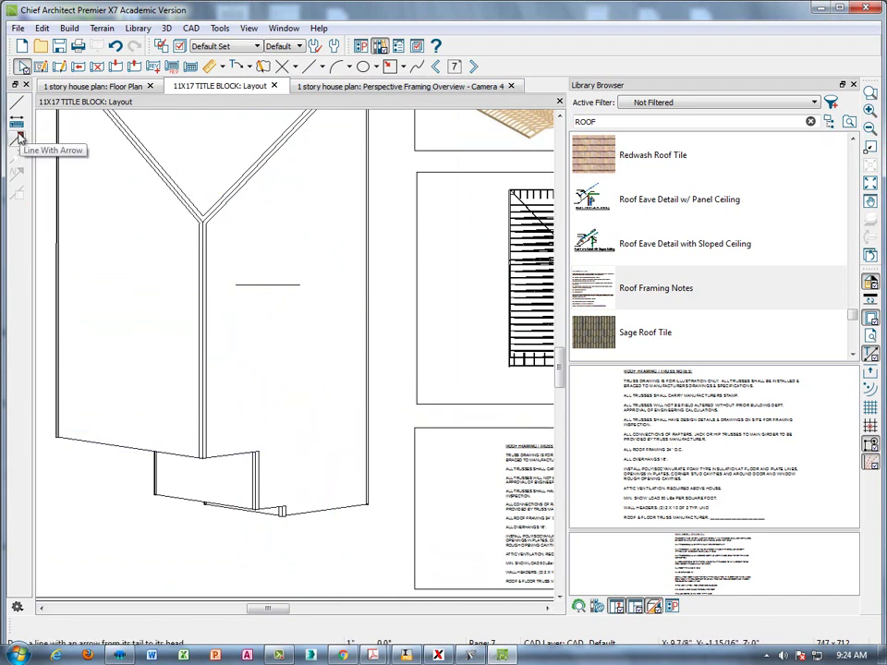
left_click(275, 285)
key("Delete")
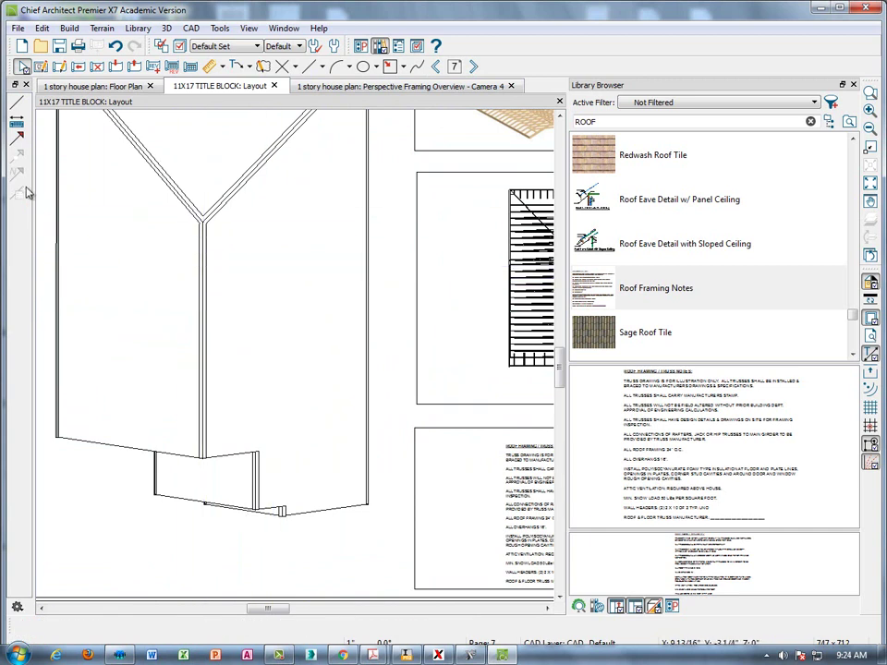
Draw a horizontal line with arrow about 2 inches long on the roof plan, from the central ridge towards the outer eave
left_click(16, 139)
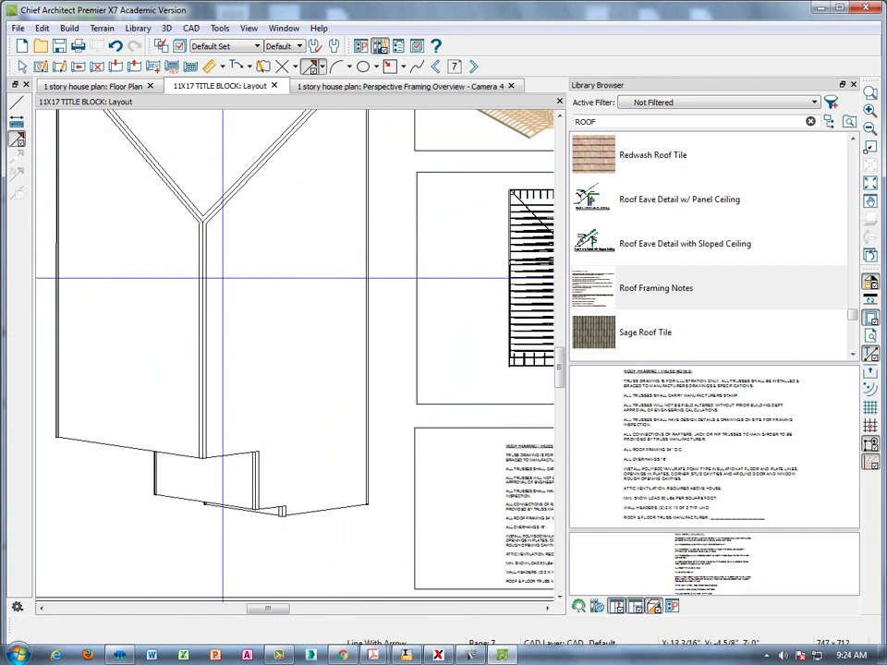
left_click_drag(318, 278, 317, 277)
key("space")
left_click(316, 276)
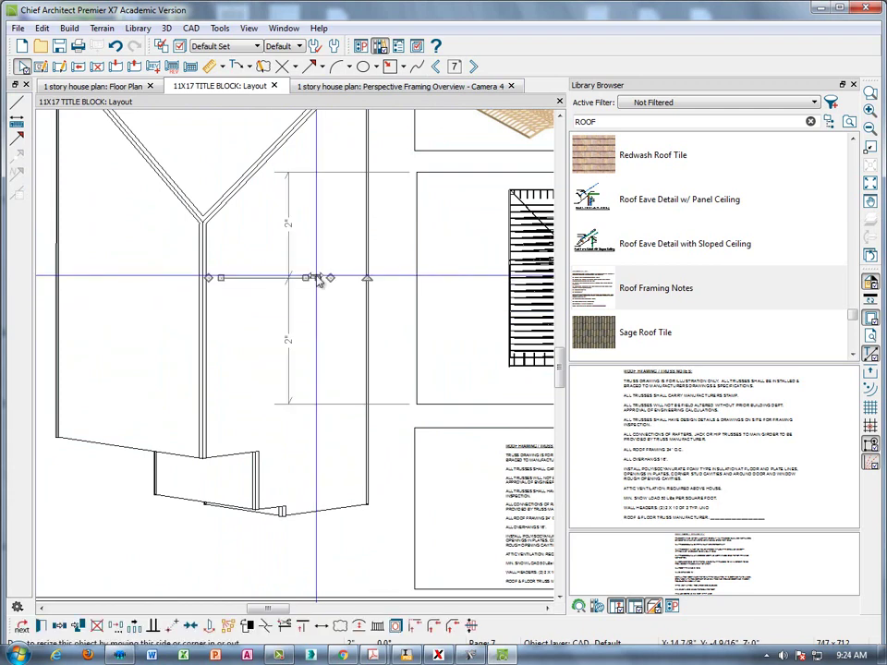
Change the roof plan line's arrowhead style to a solid filled triangle
double_click(319, 281)
left_click(373, 250)
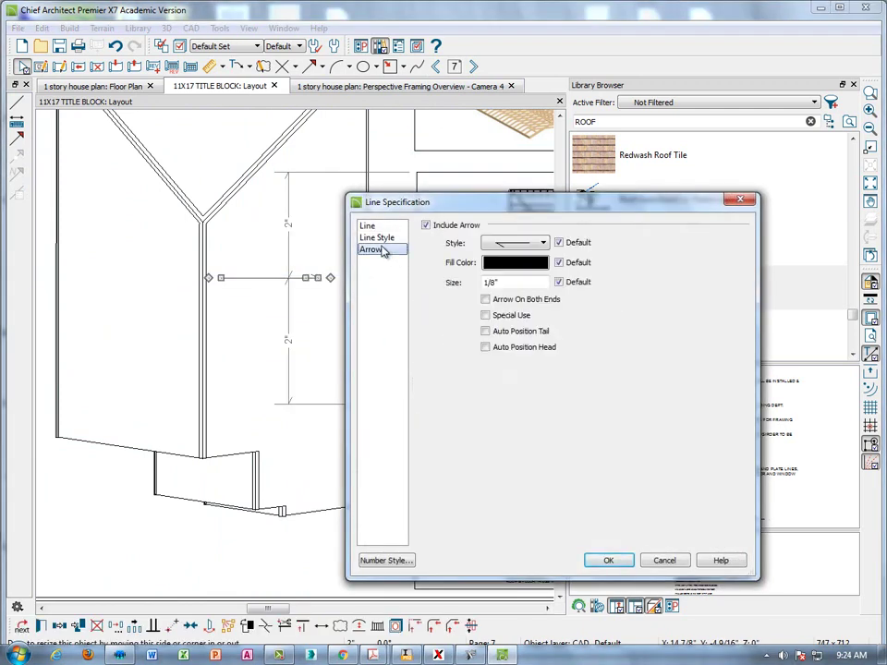
left_click(545, 244)
left_click_drag(544, 309, 547, 453)
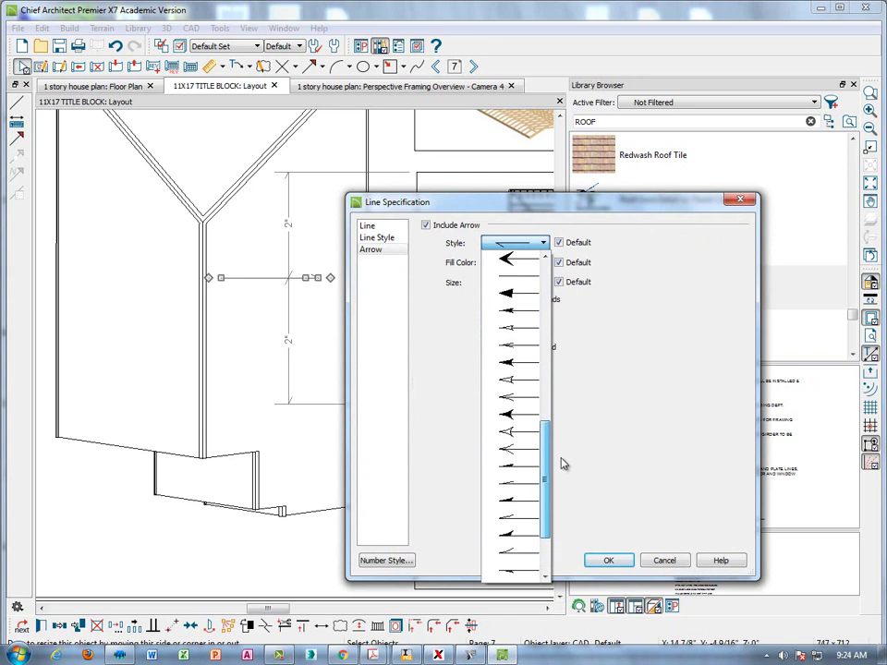
scroll(569, 453, "up", 2)
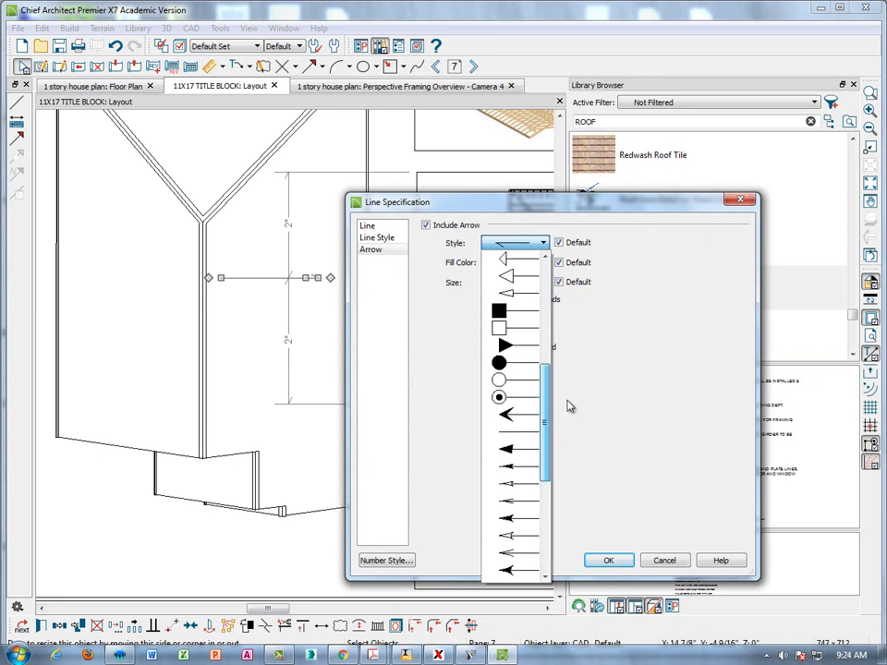
scroll(572, 373, "up", 1)
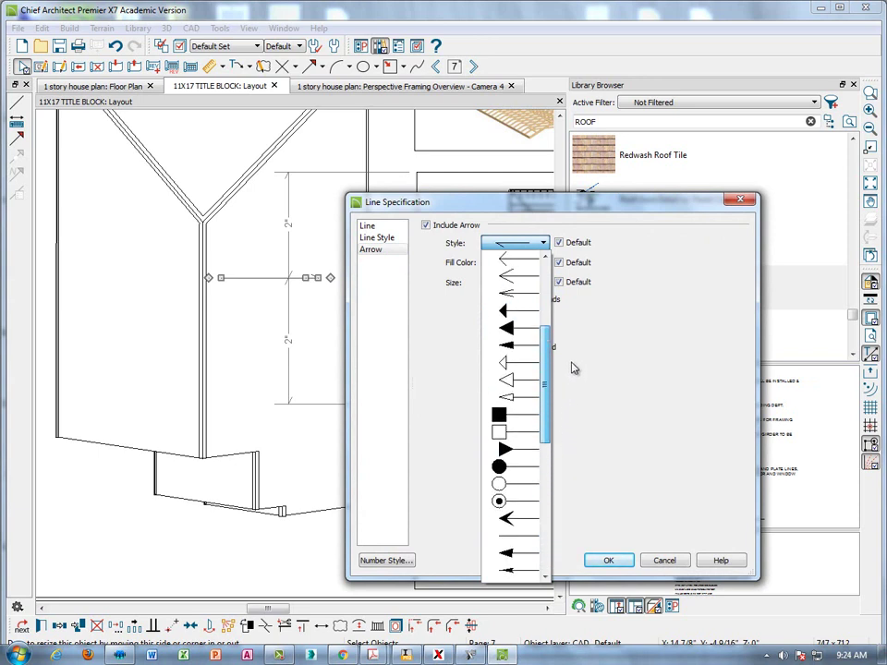
left_click(518, 329)
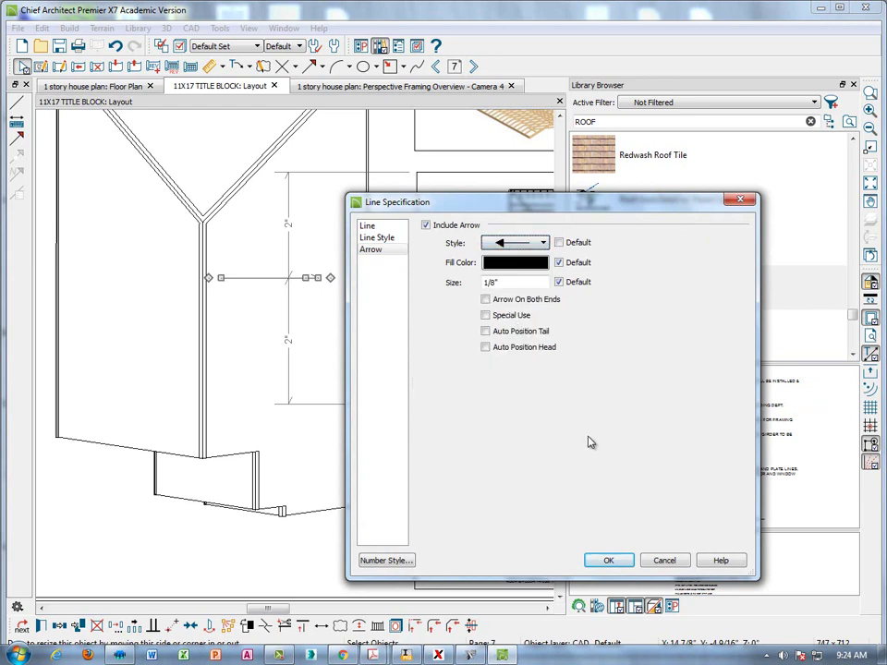
left_click(609, 560)
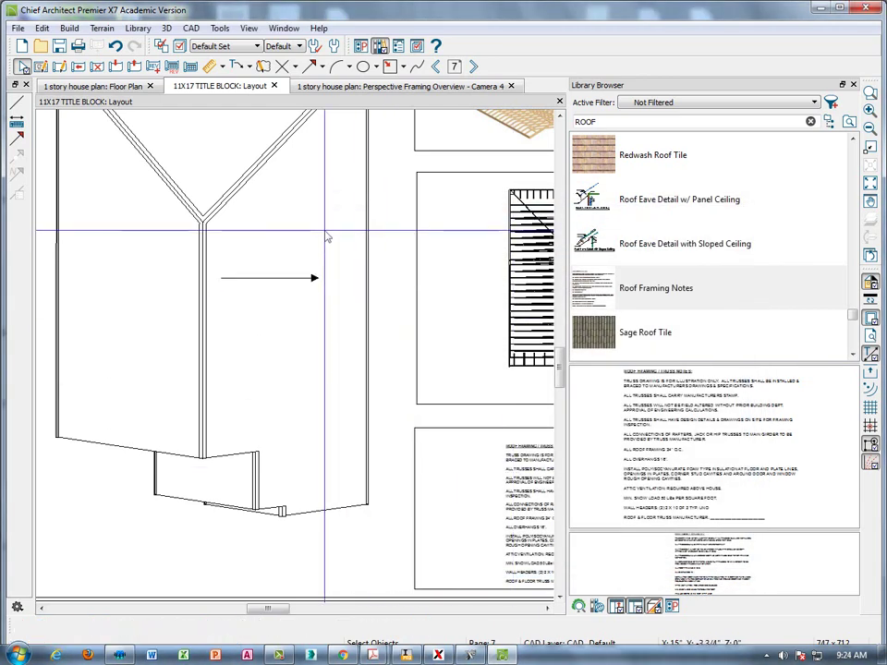
Shorten the arrow line from its ridge end to about 1 inch long
left_click(285, 347)
scroll(279, 319, "down", 2)
key("Escape")
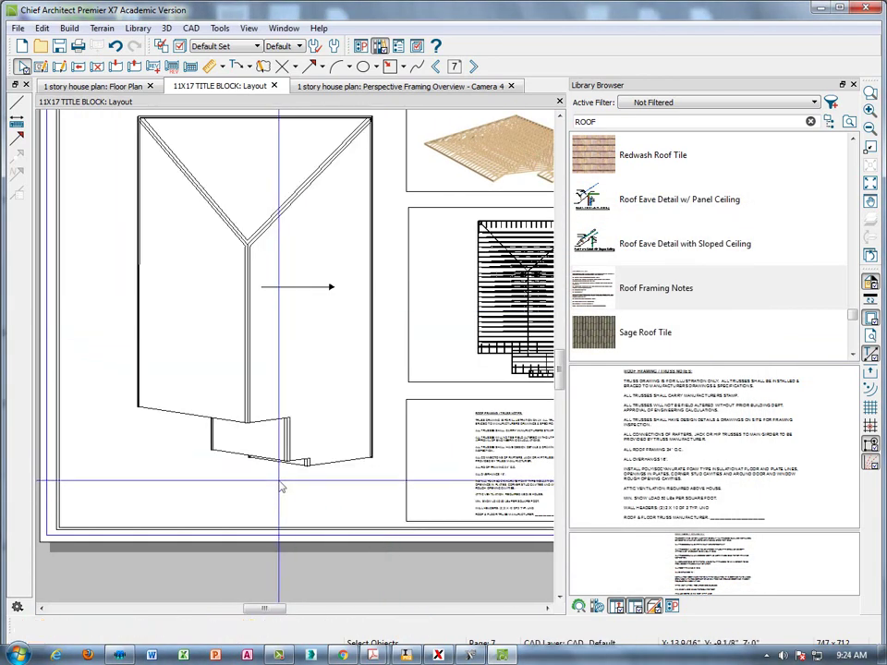
left_click(277, 287)
scroll(268, 289, "down", 1)
left_click_drag(263, 284, 280, 285)
left_click(135, 265)
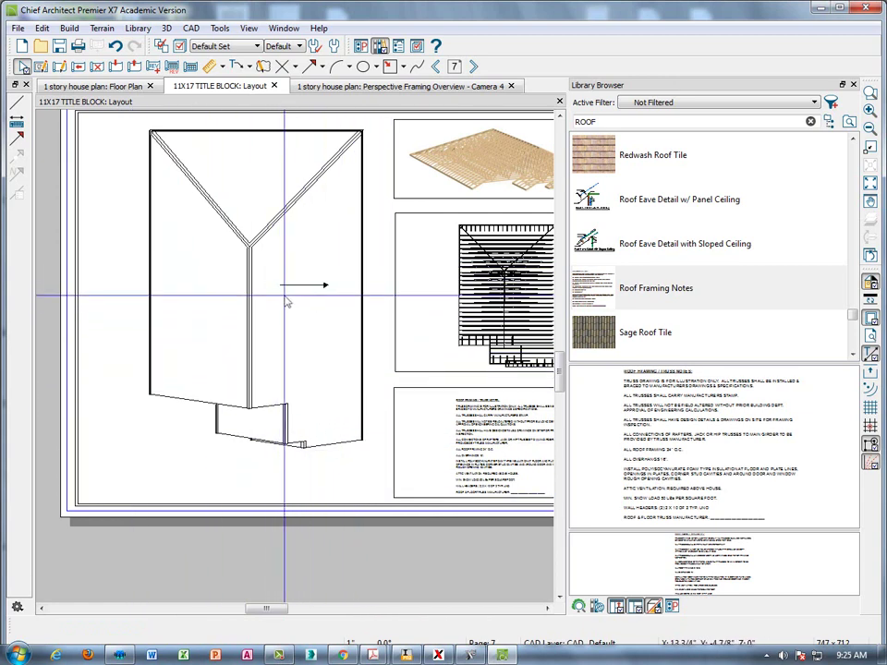
Place the text "DOWN" at the roof plan arrow, using the Chief Blueprint font
scroll(282, 282, "up", 1)
scroll(287, 302, "up", 1)
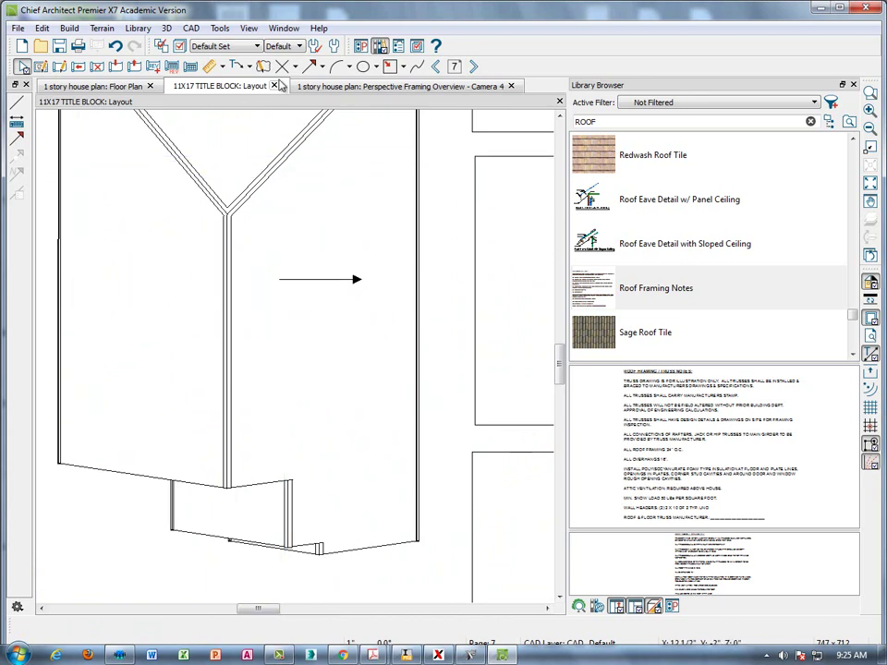
left_click(249, 68)
left_click(259, 116)
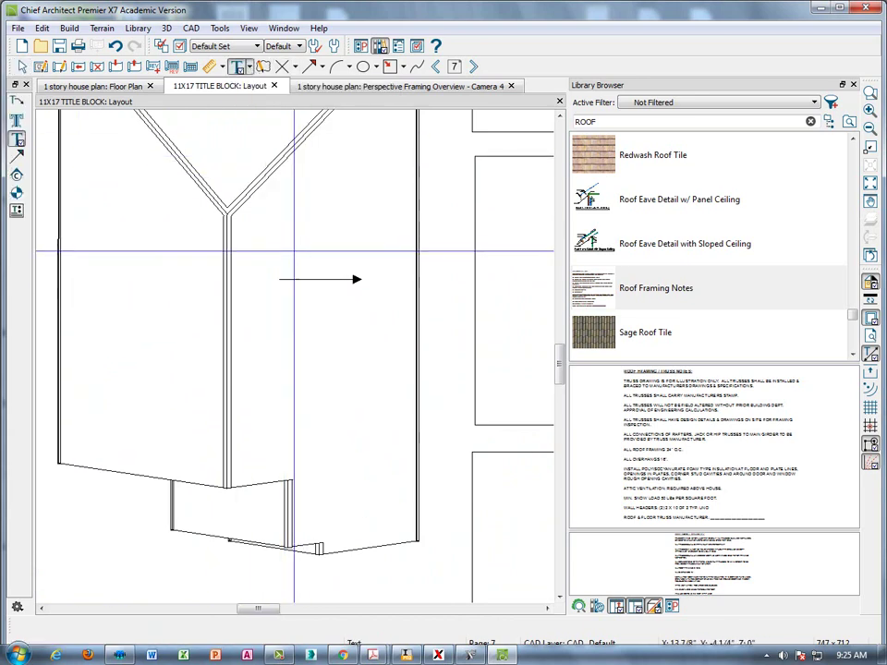
left_click(413, 292)
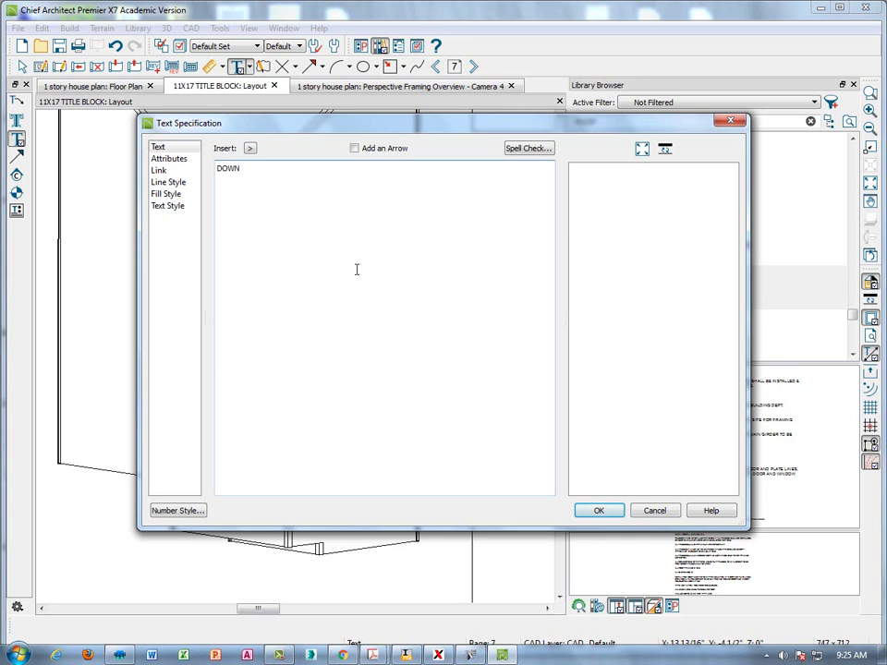
left_click(167, 206)
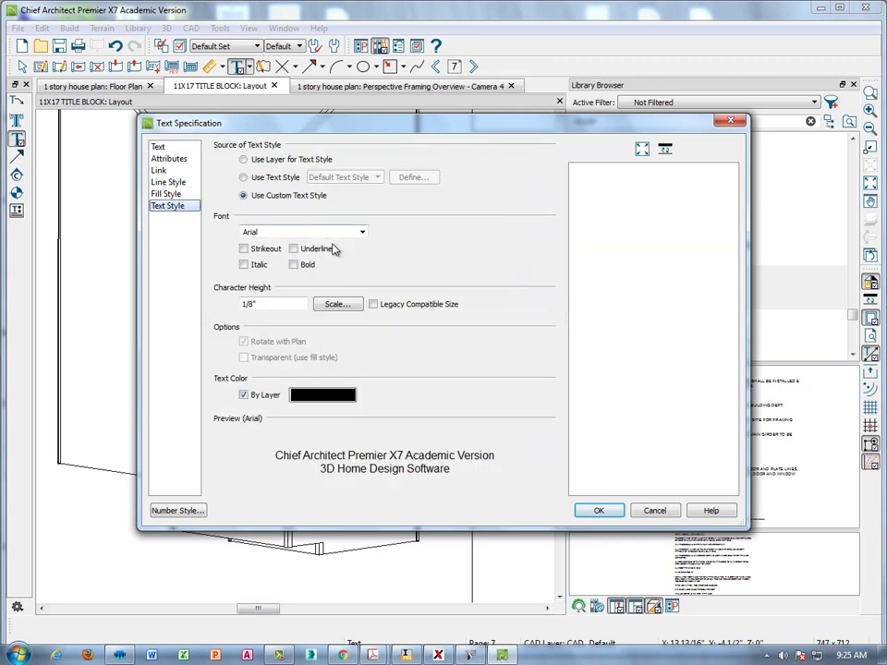
left_click(363, 235)
scroll(338, 336, "down", 10)
scroll(342, 342, "down", 2)
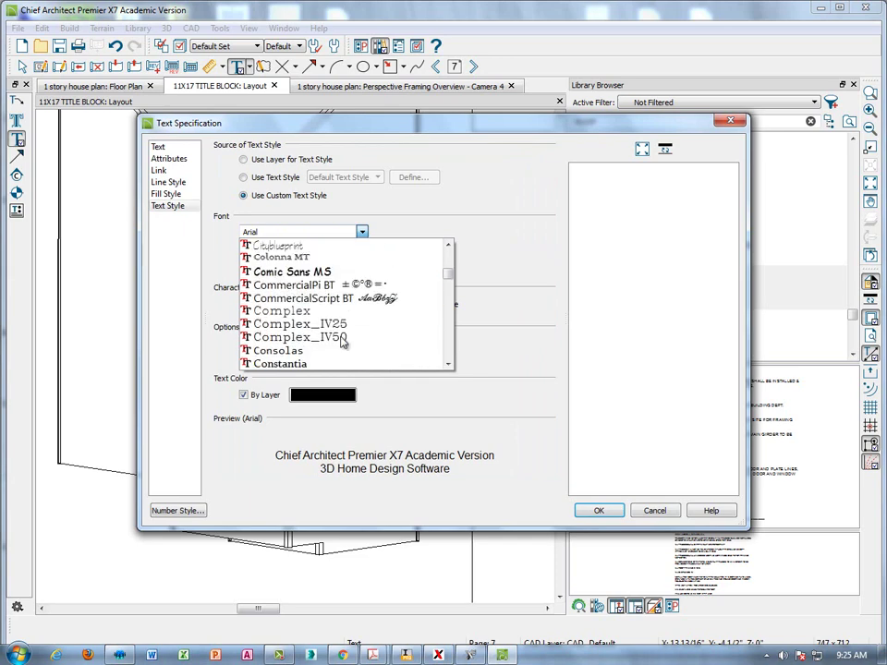
scroll(258, 258, "up", 1)
left_click(258, 256)
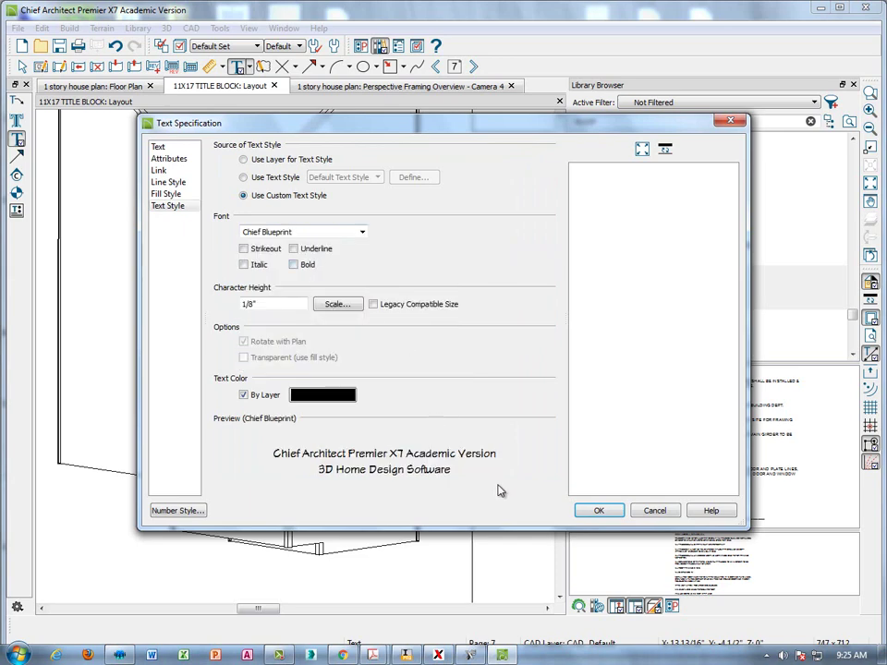
left_click(618, 510)
Move the "DOWN" text so it sits centred just above the arrow line without touching it
scroll(326, 318, "up", 3)
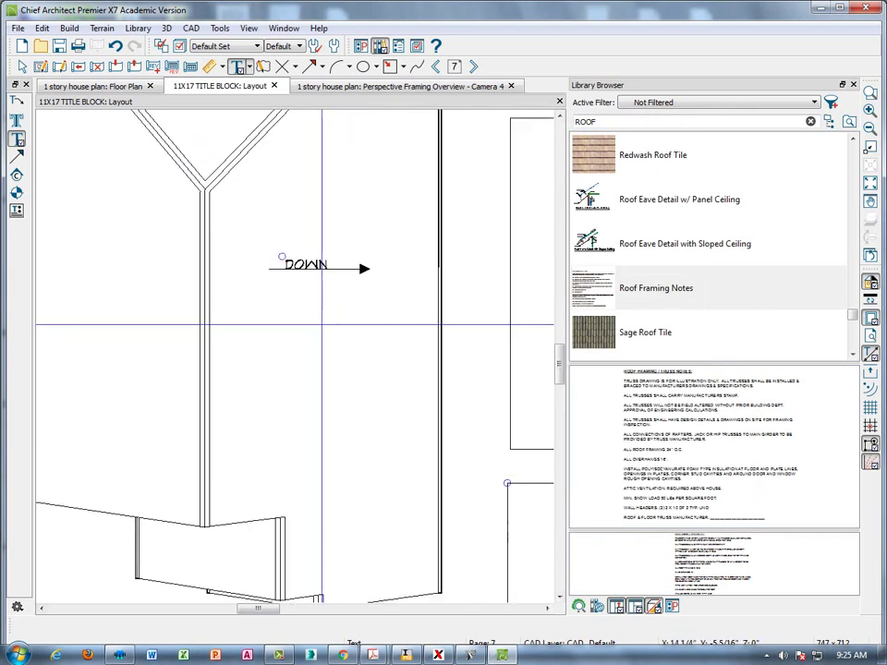
scroll(326, 318, "up", 4)
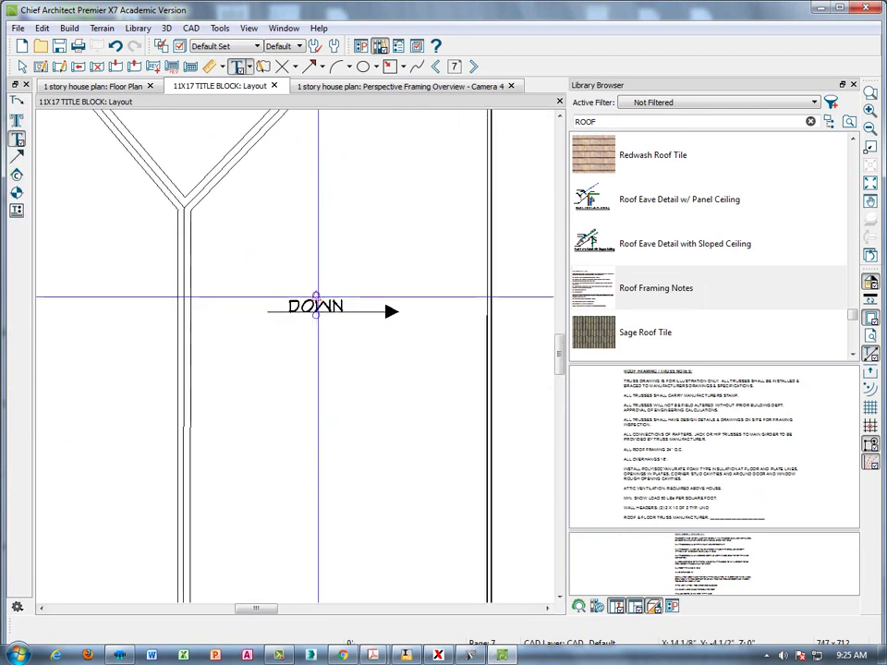
key("space")
left_click(323, 300)
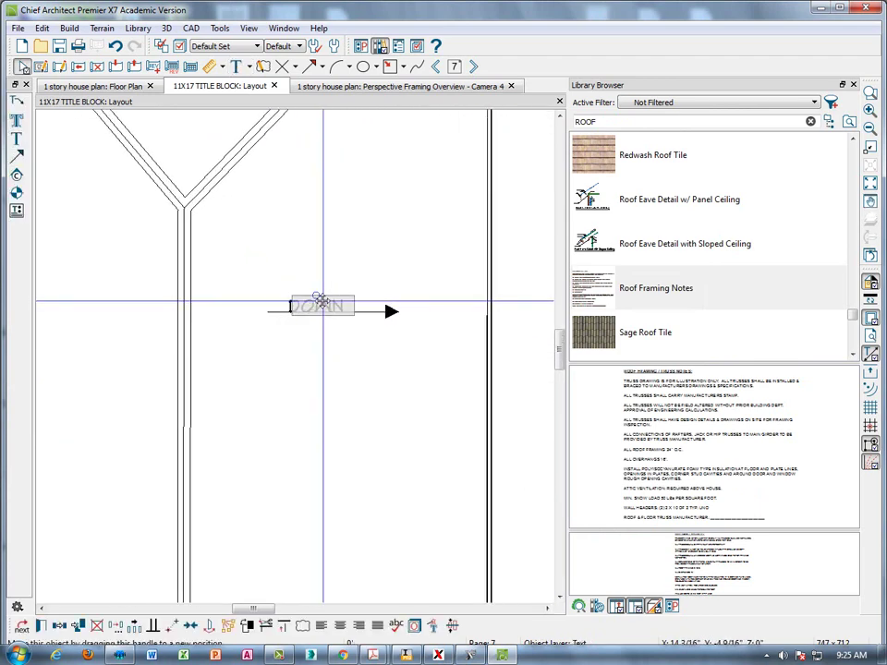
scroll(324, 305, "up", 2)
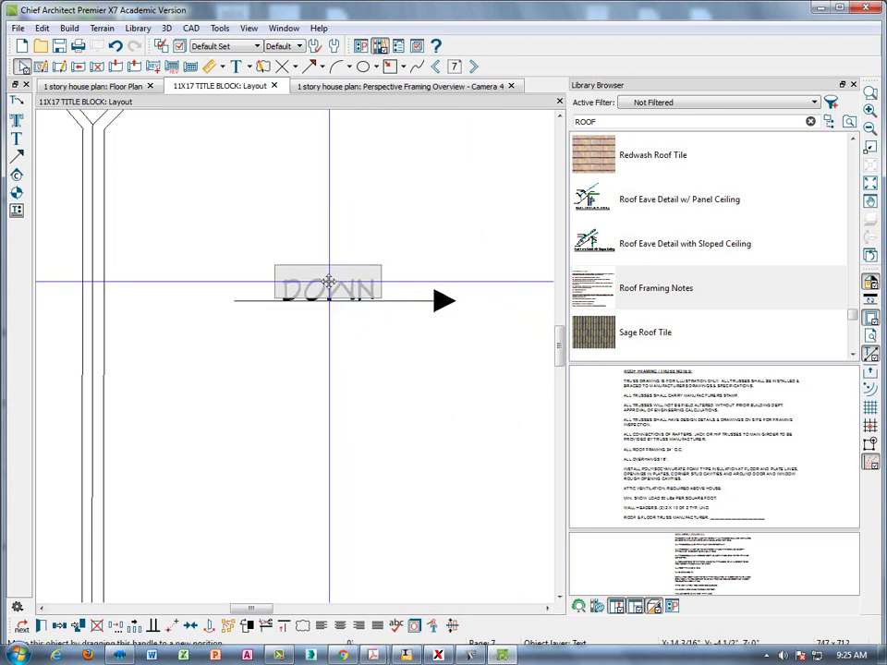
left_click_drag(329, 282, 329, 281)
left_click(322, 238)
scroll(324, 340, "down", 4)
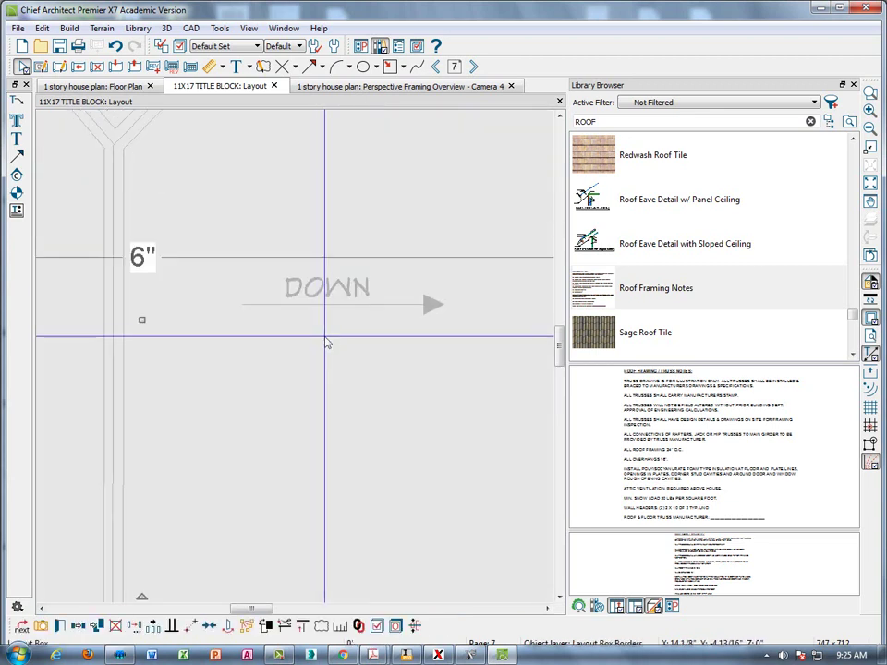
scroll(358, 382, "down", 4)
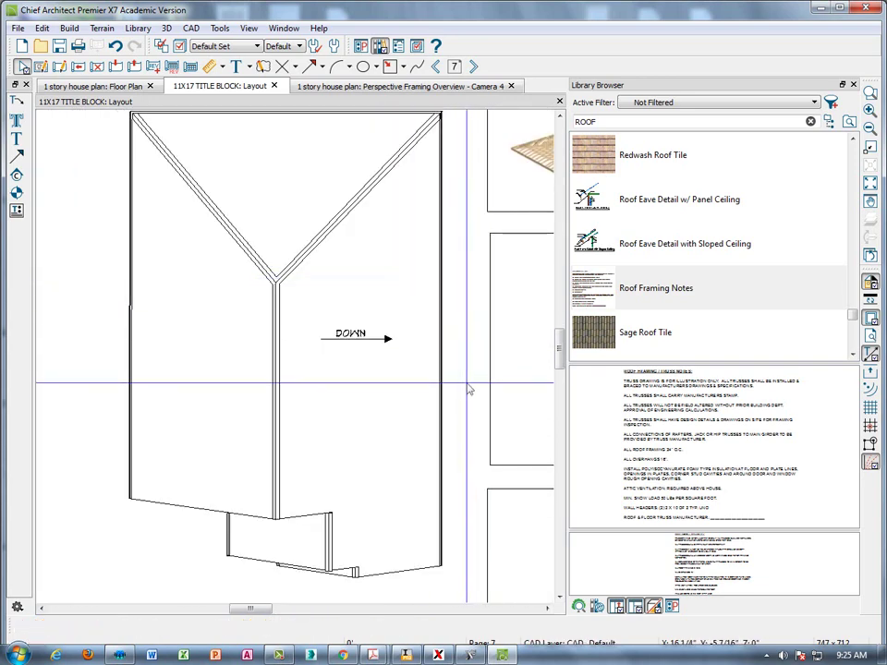
Replicate the "DOWN" text and place the copy directly below the arrow line
scroll(370, 349, "up", 3)
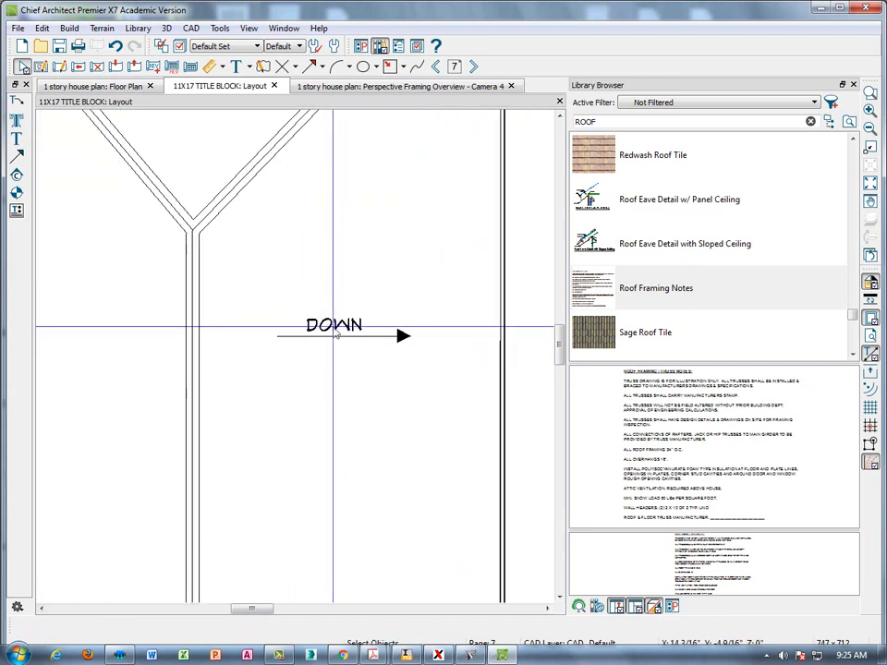
left_click(333, 325)
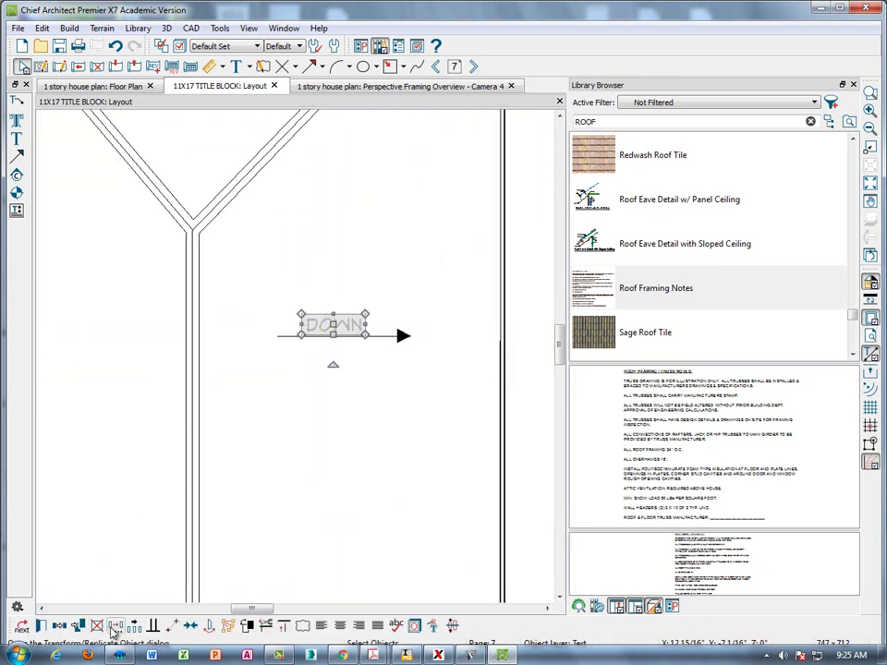
left_click(115, 627)
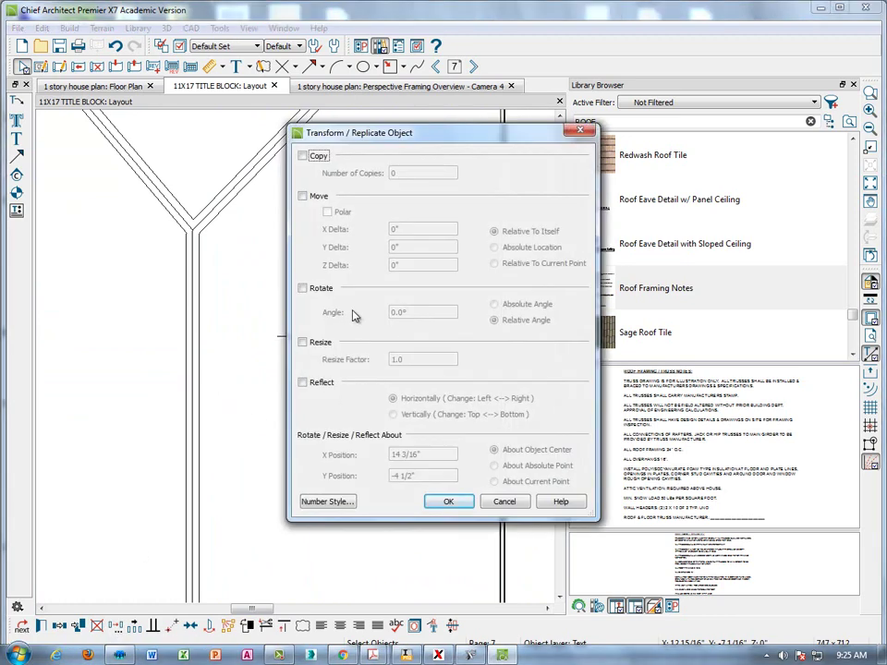
left_click(448, 501)
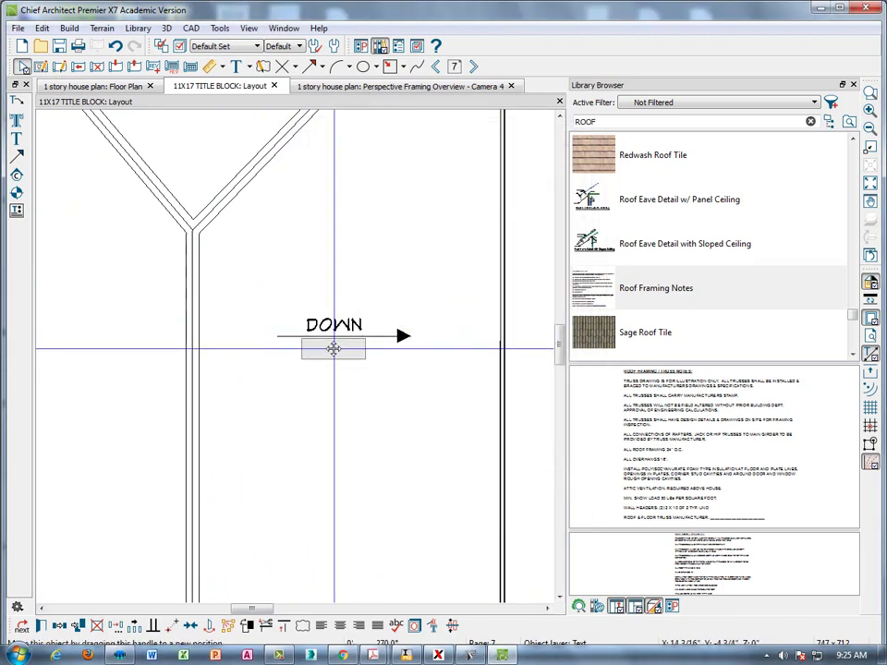
left_click_drag(334, 348, 334, 349)
Change the wording of the copied text below the arrow to "6:12"
double_click(334, 348)
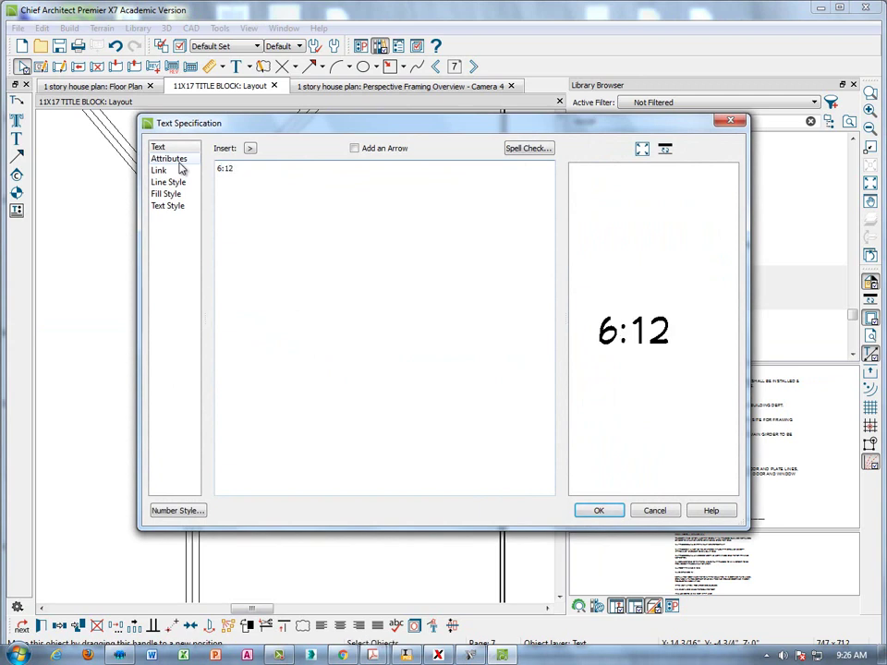
left_click(599, 511)
key("Escape")
left_click(360, 357)
scroll(368, 350, "down", 2)
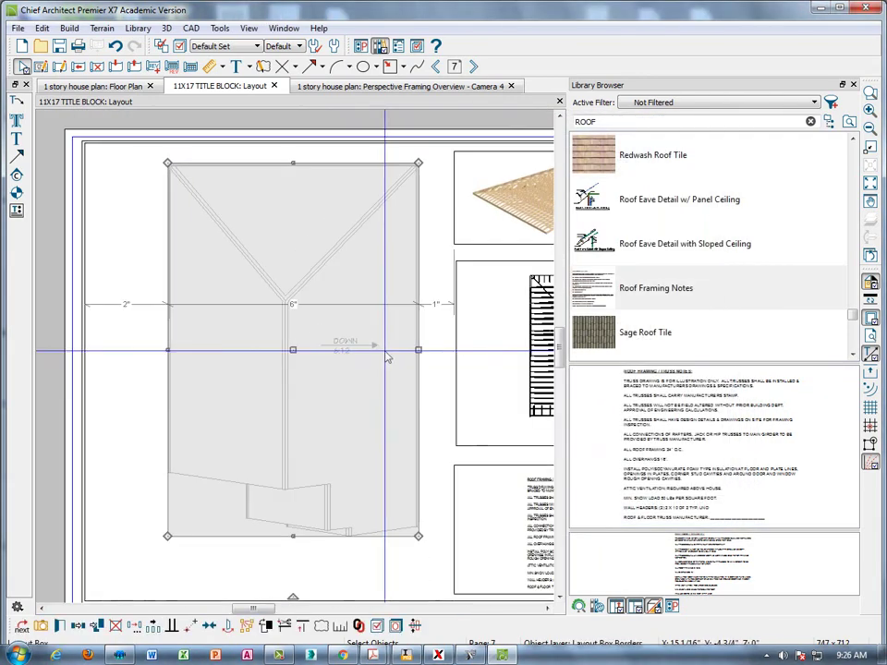
left_click(383, 153)
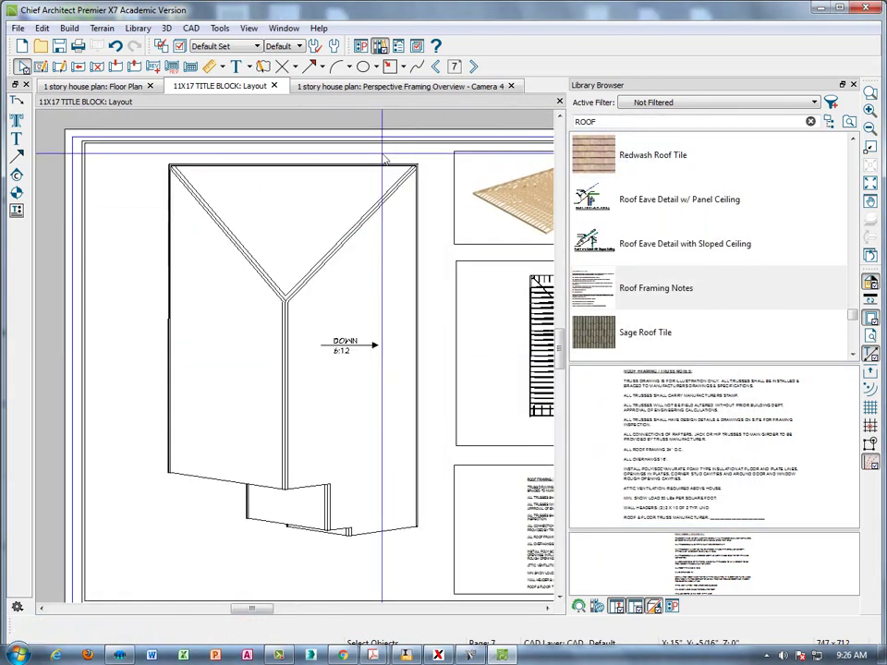
Select the arrow with its "DOWN" and "6:12" texts and copy the group lower on the same roof slope
left_click(347, 353)
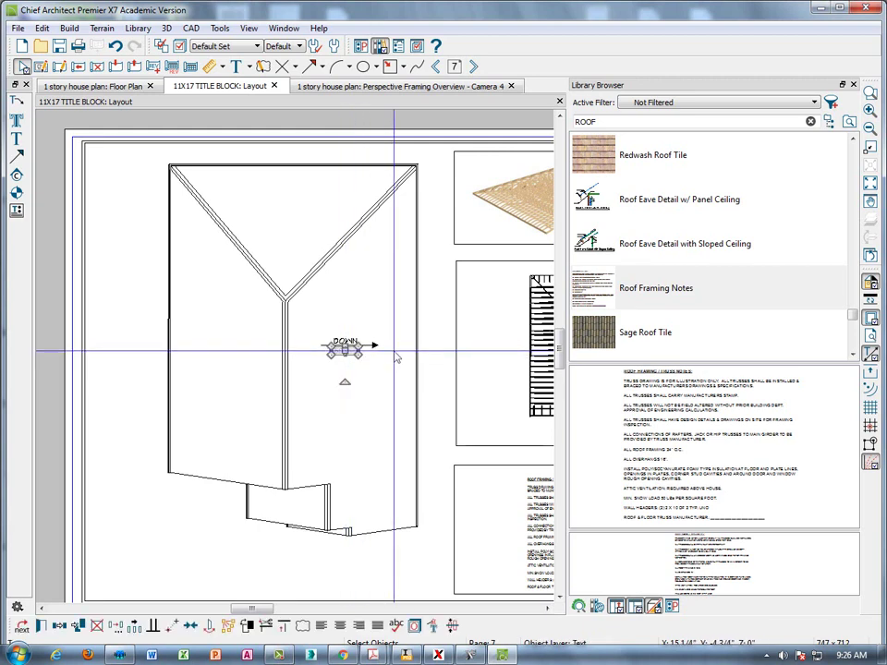
scroll(356, 352, "up", 4)
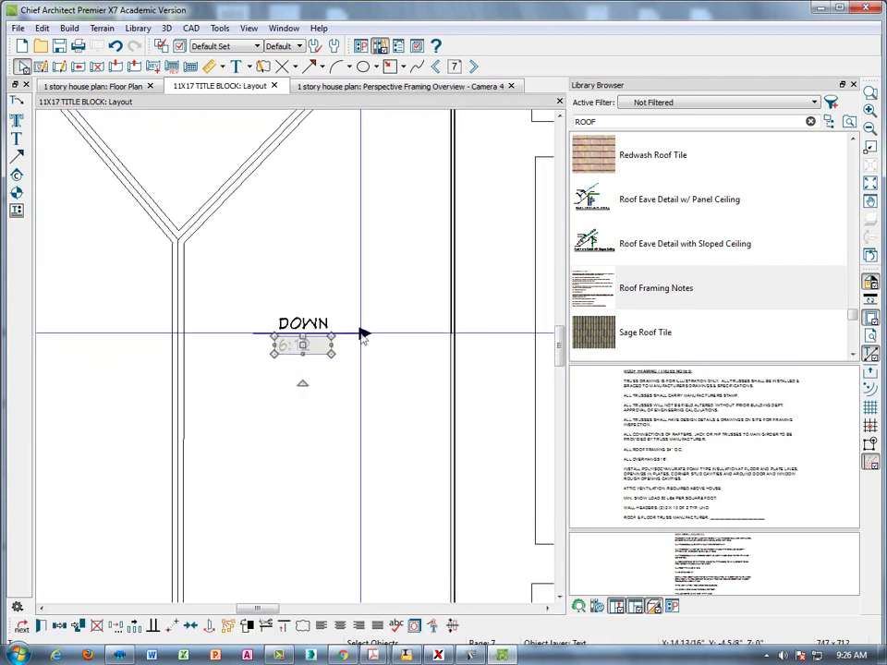
left_click(361, 334)
left_click(287, 321, "shift")
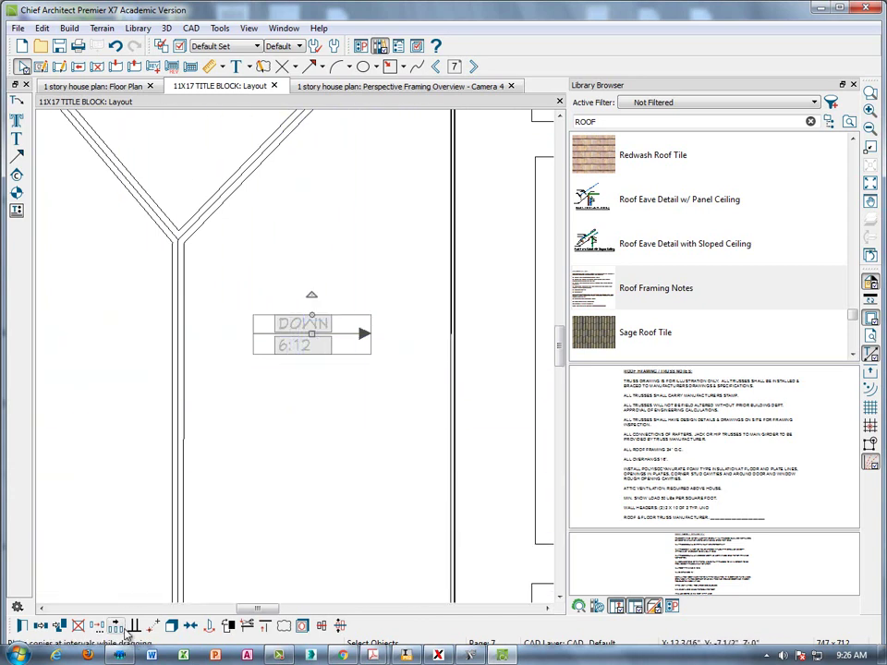
left_click(41, 627)
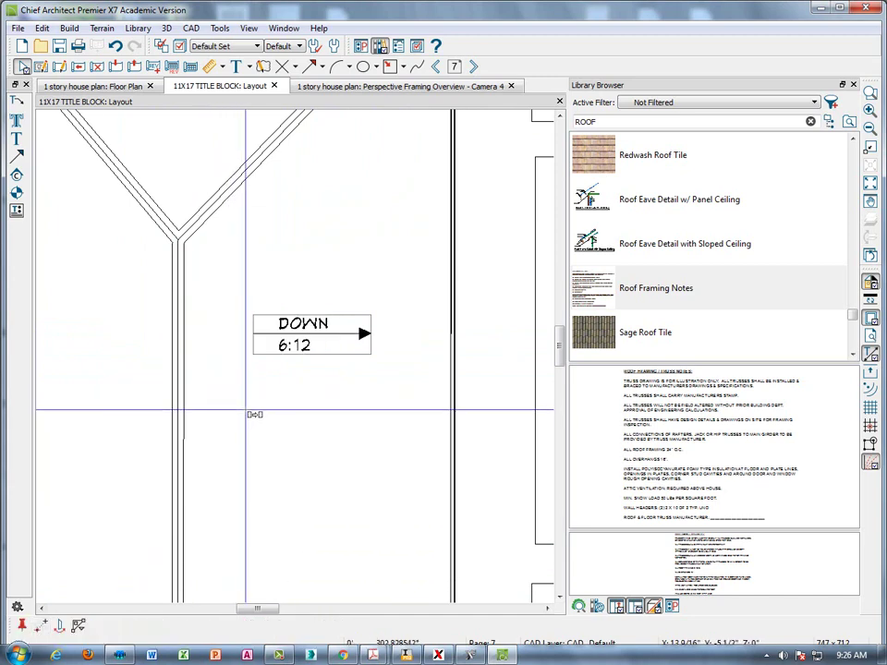
scroll(258, 463, "down", 3)
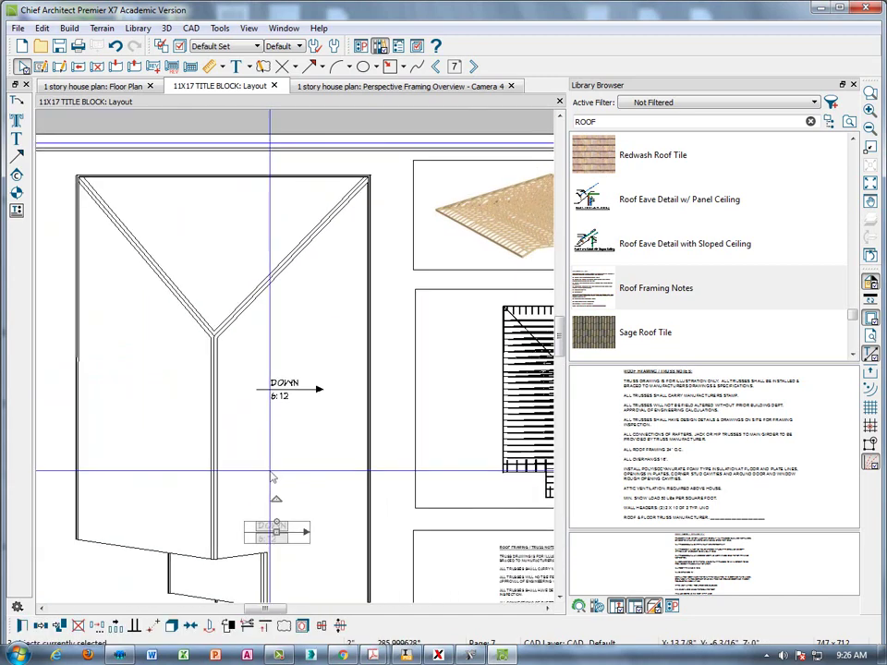
scroll(214, 367, "up", 1)
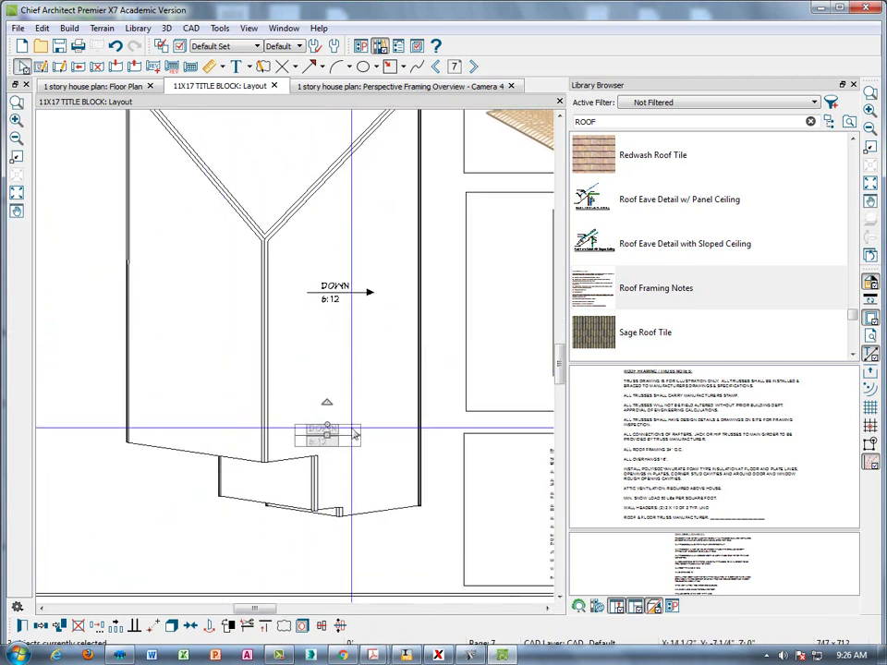
Move the copied arrow group to the roof slope across the ridge, level with the original, and rotate it 180° to point at the opposite eave
left_click(329, 434)
left_click_drag(187, 429, 204, 349)
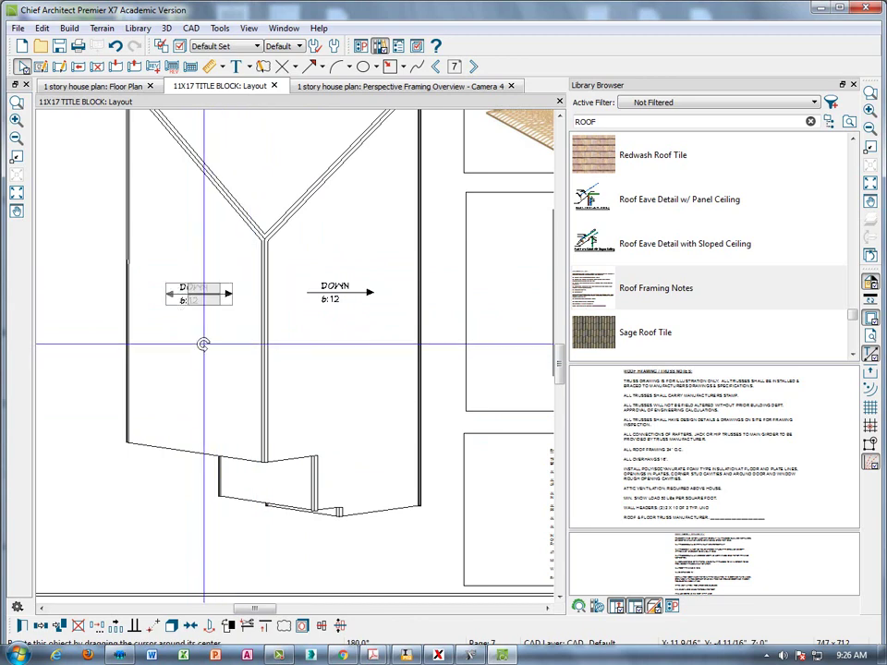
scroll(203, 344, "up", 3)
left_click(233, 311)
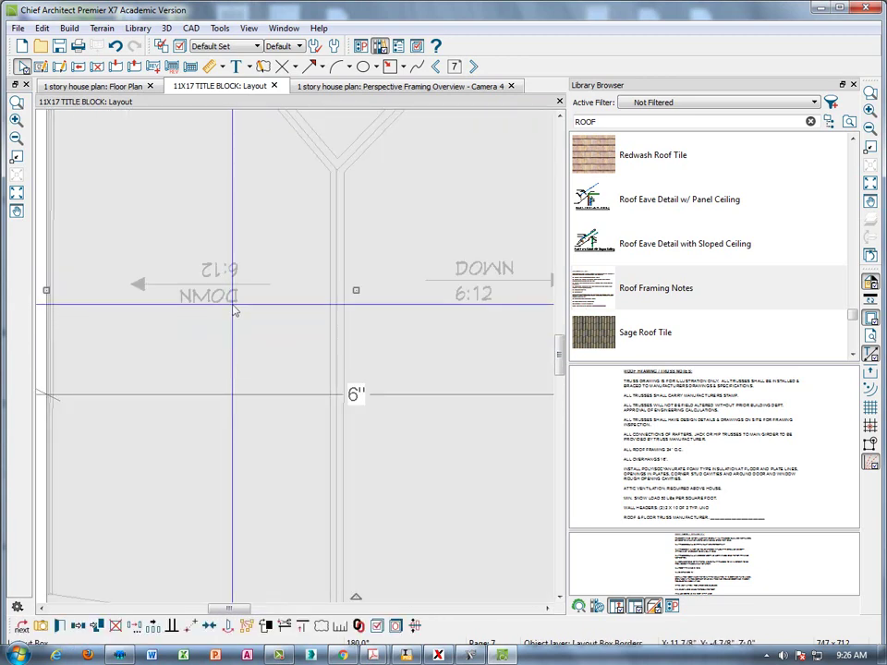
Rotate the "DOWN" and "6:12" texts of the left slope's arrow 180° so they read upright
scroll(57, 329, "down", 4)
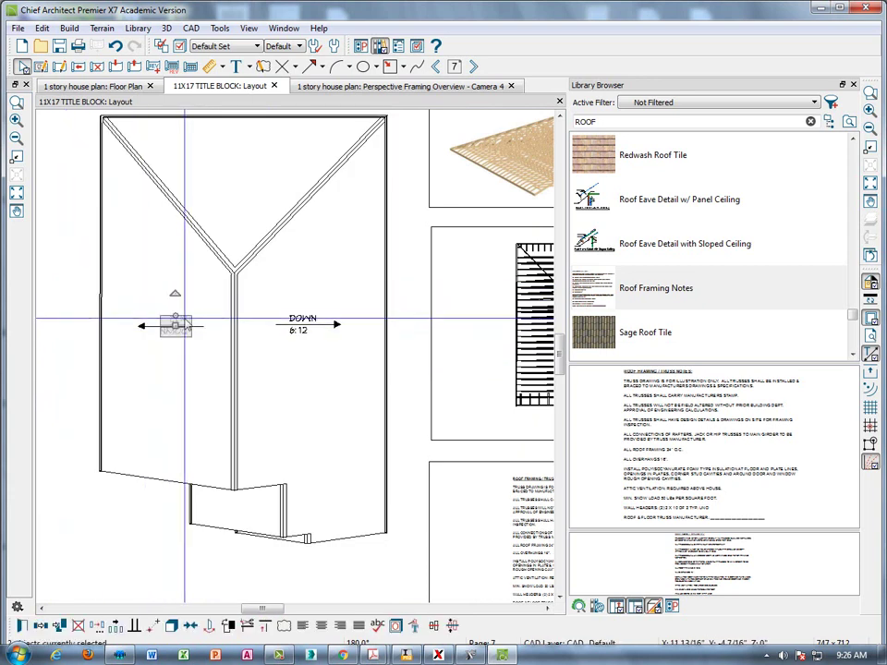
left_click_drag(180, 320, 180, 379)
left_click(72, 296)
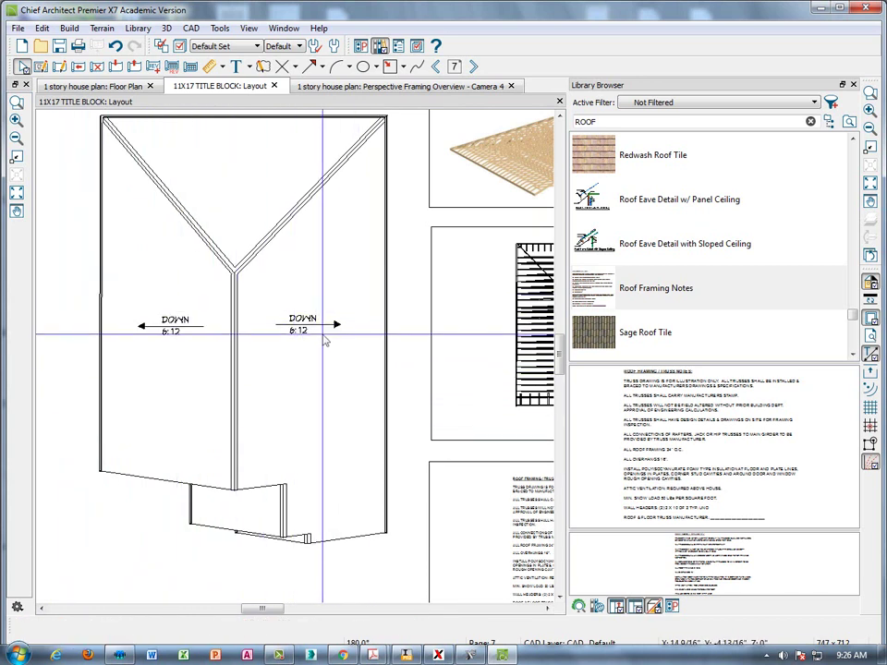
Select the left slope's arrow with its "DOWN" and "6:12" texts and copy the group onto the triangular hip slope
left_click(153, 327)
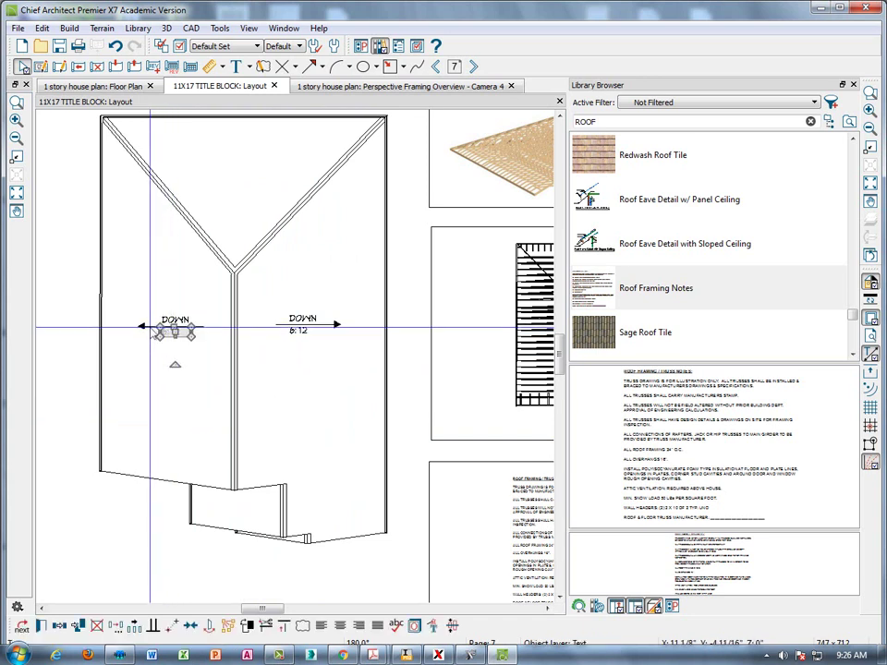
left_click(161, 326)
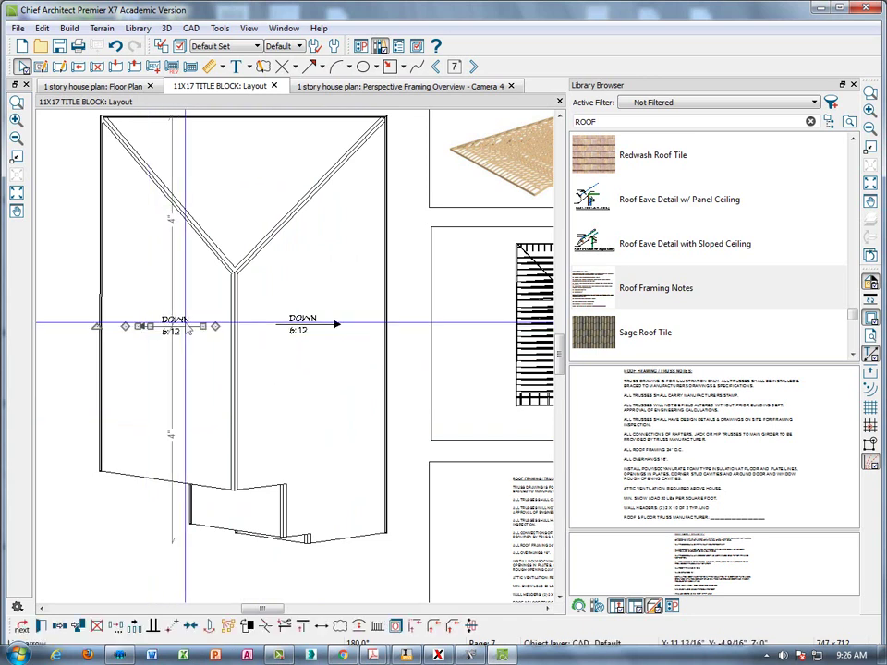
left_click(184, 319, "shift")
left_click(173, 331, "shift")
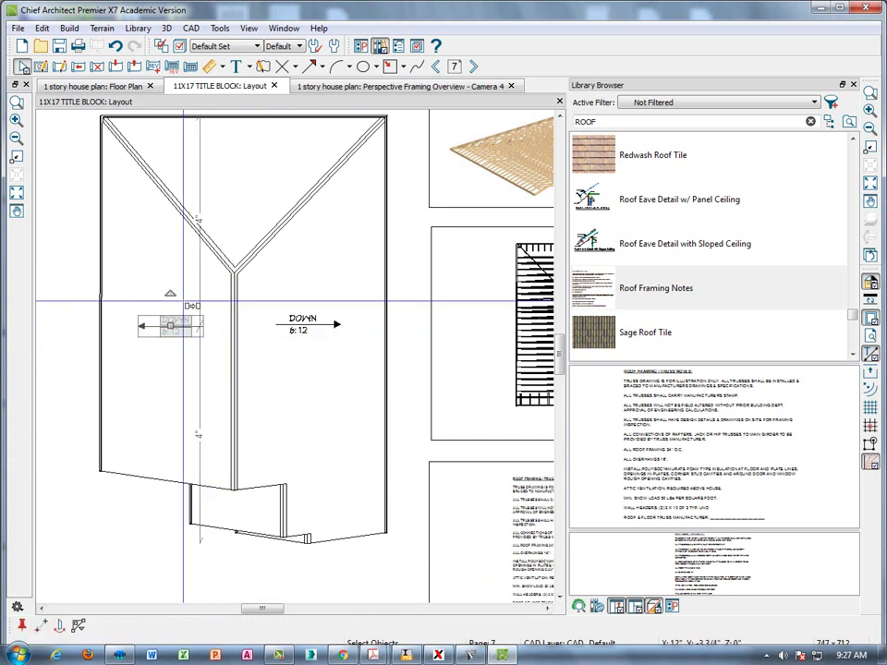
left_click(275, 197)
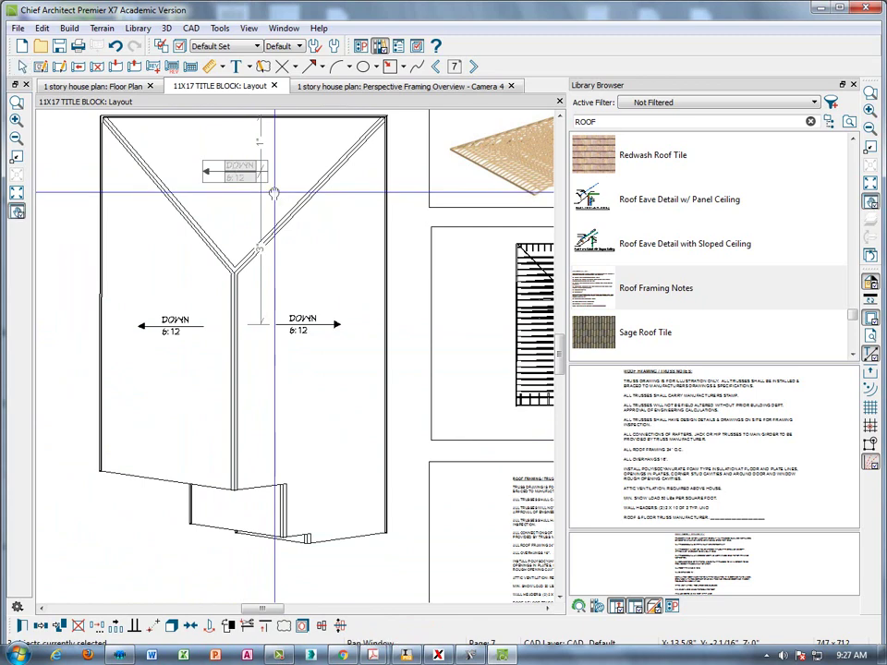
Rotate the copied arrow group on the hip slope by -90° to point at the upper eave
middle_click_drag(274, 193, 264, 264)
left_click_drag(221, 211, 272, 242)
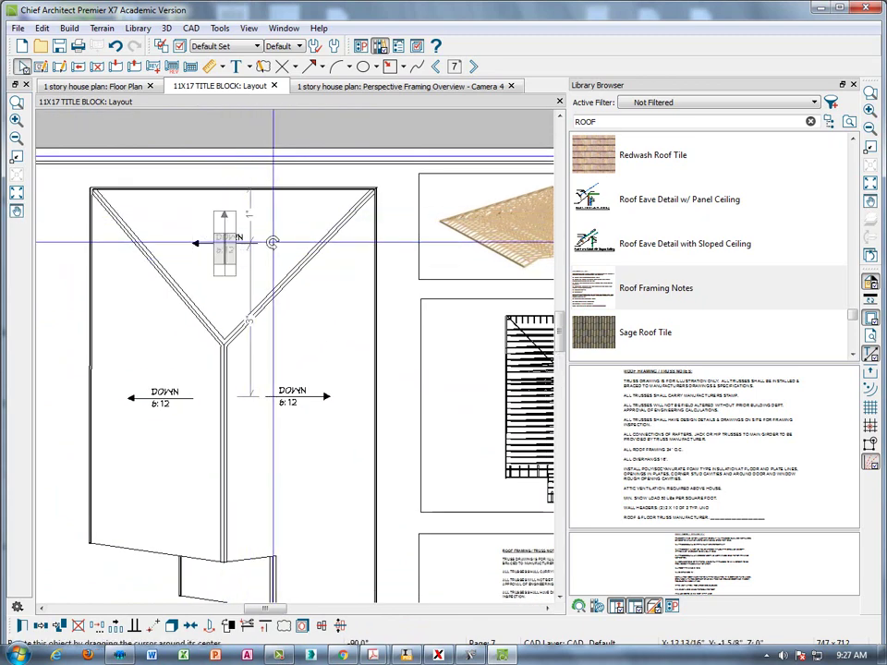
left_click(87, 221)
Select the "DOWN" and "6:12" texts beside the hip slope's arrow and turn them 180°, leaving the arrow as is
scroll(208, 224, "up", 2)
scroll(214, 233, "up", 1)
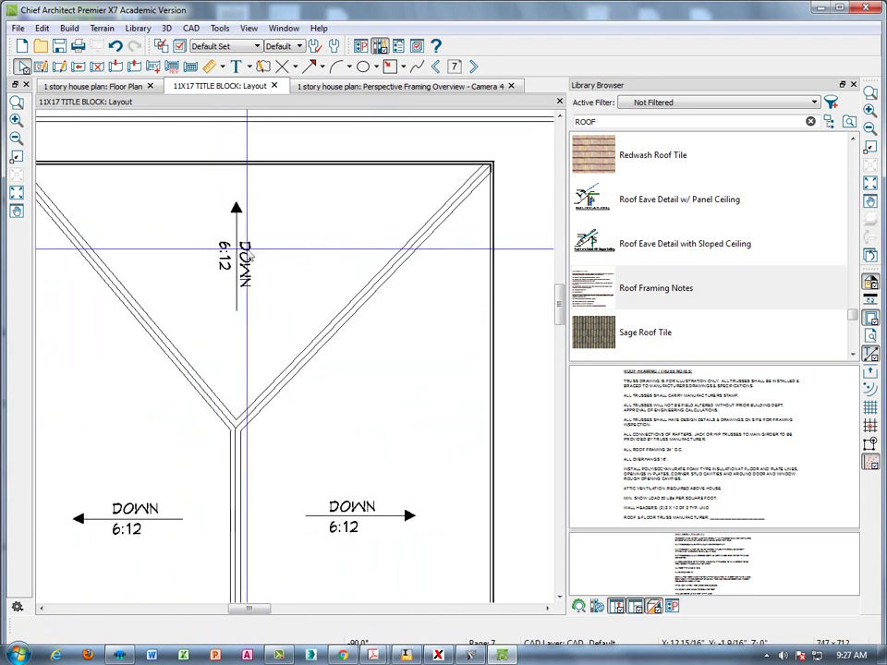
left_click(237, 255)
left_click(233, 263)
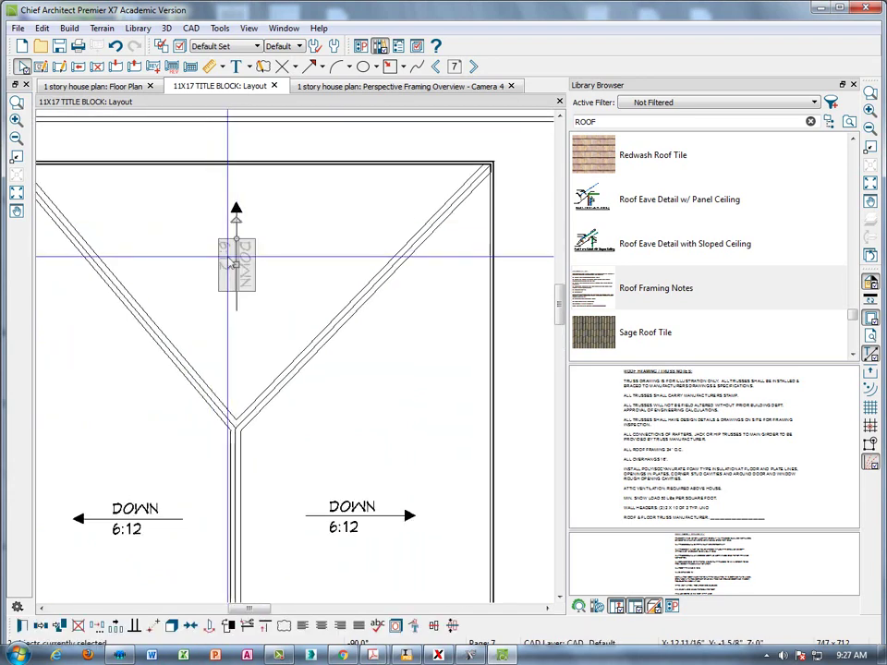
left_click_drag(225, 264, 235, 304)
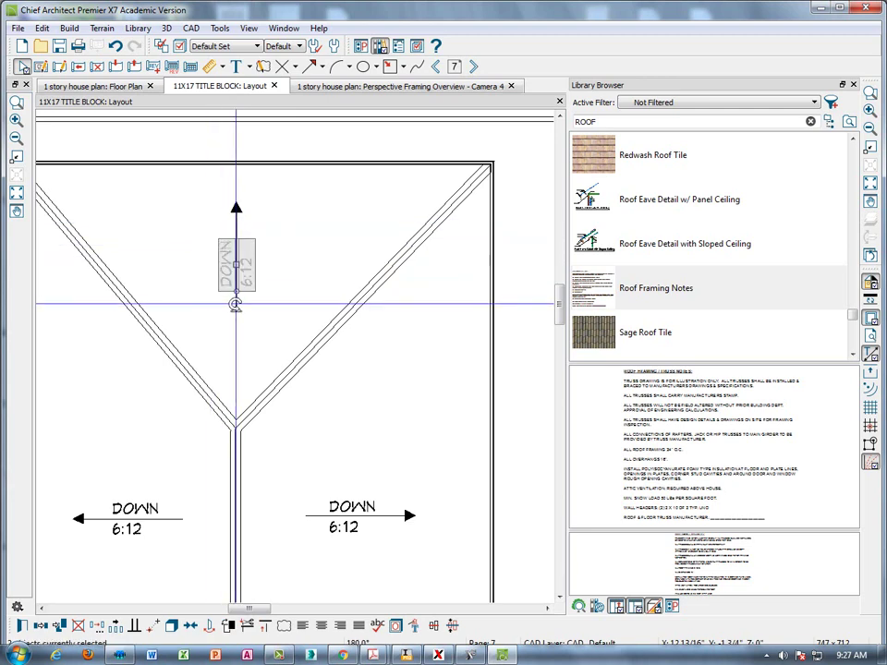
left_click(518, 352)
Select the left slope's arrow with both texts and copy the group to the junction of the hips and the ridge
scroll(490, 365, "down", 2)
middle_click_drag(405, 435, 329, 291)
scroll(324, 315, "down", 2)
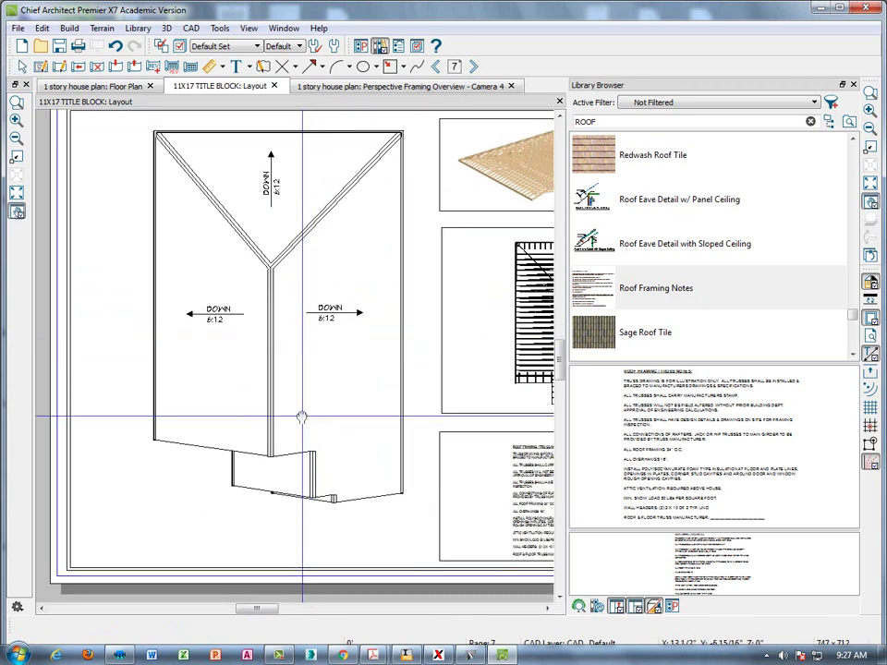
middle_click_drag(303, 422, 307, 396)
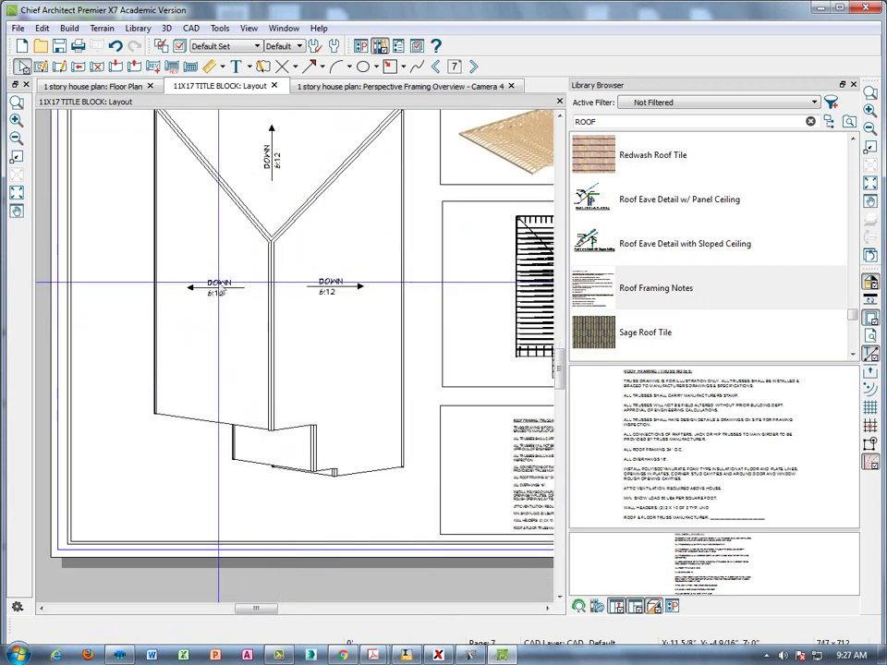
left_click(219, 284)
scroll(220, 292, "up", 3)
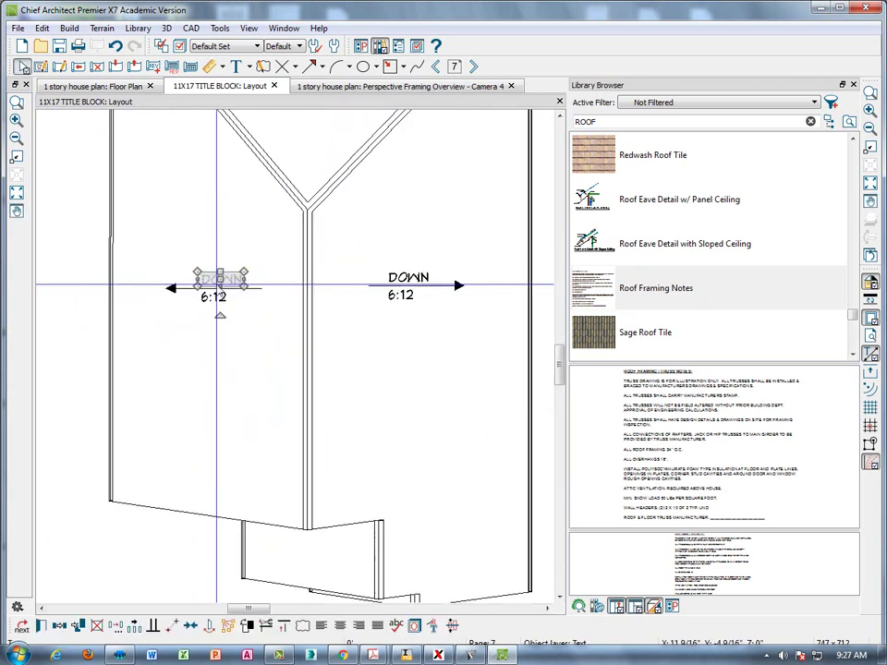
left_click(173, 291)
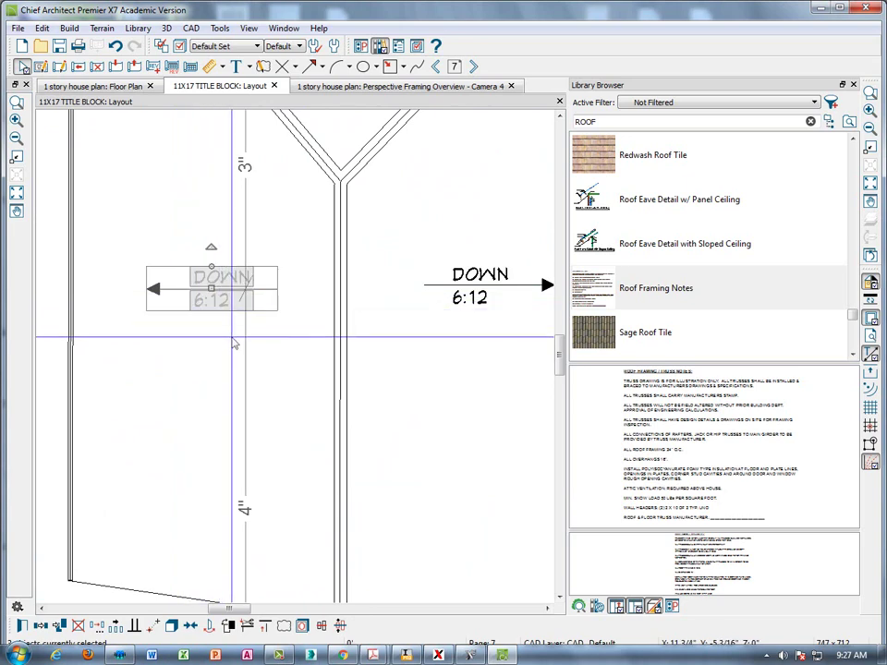
scroll(356, 451, "down", 2)
left_click(348, 447)
left_click(334, 256)
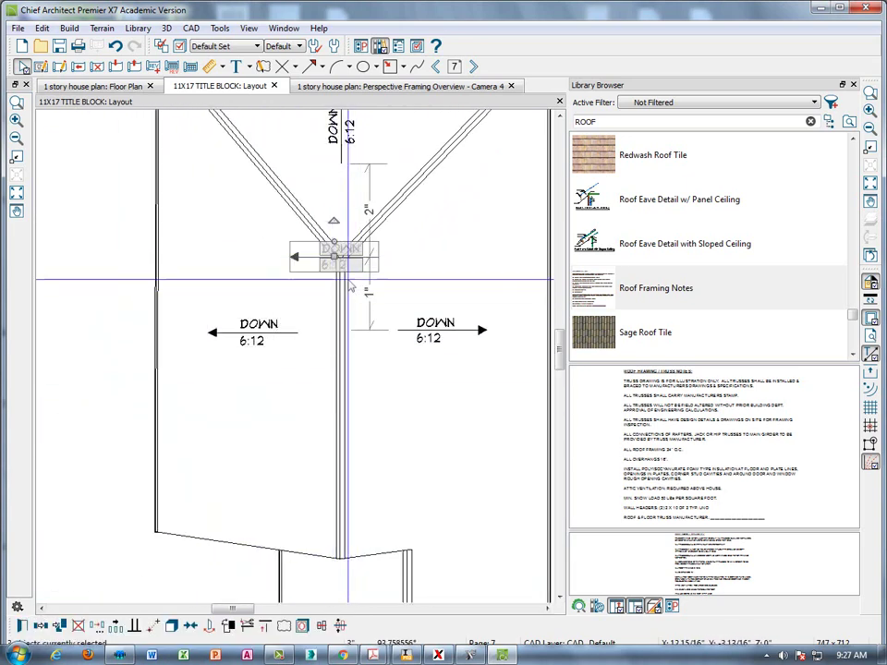
Move the copied arrow group down onto the small lower roof section and centre it between the section's edges
left_click_drag(334, 257, 369, 581)
scroll(381, 518, "down", 1)
scroll(383, 523, "up", 5)
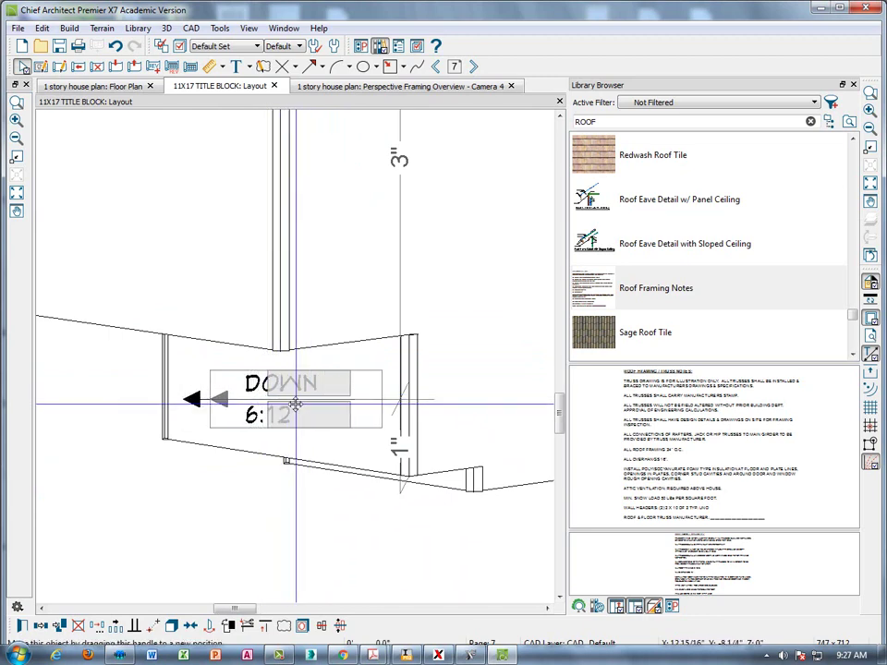
left_click(293, 399)
Copy the small lower section's arrow with both texts to just below the lowest roof edge
scroll(342, 536, "down", 6)
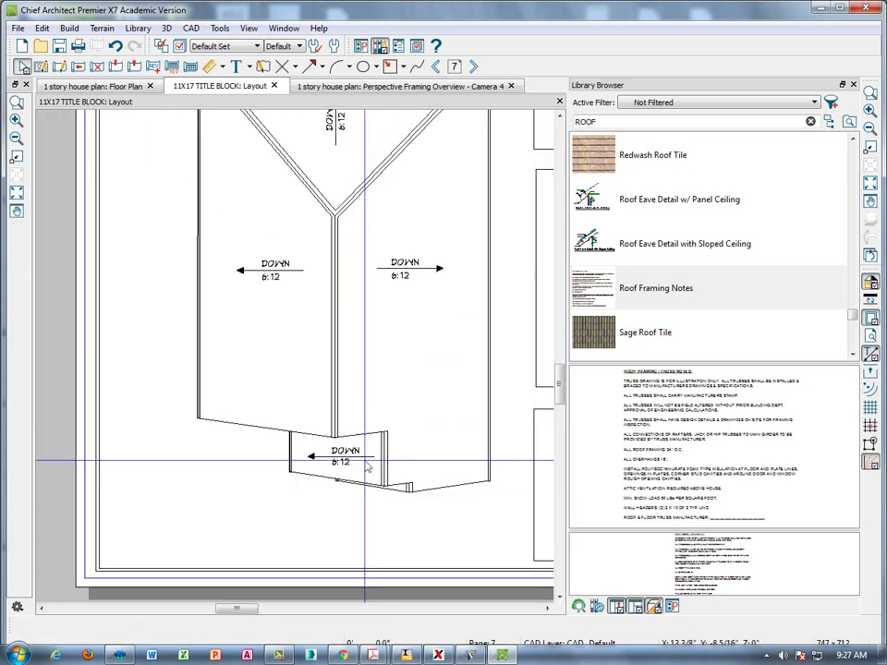
middle_click_drag(304, 340, 285, 355)
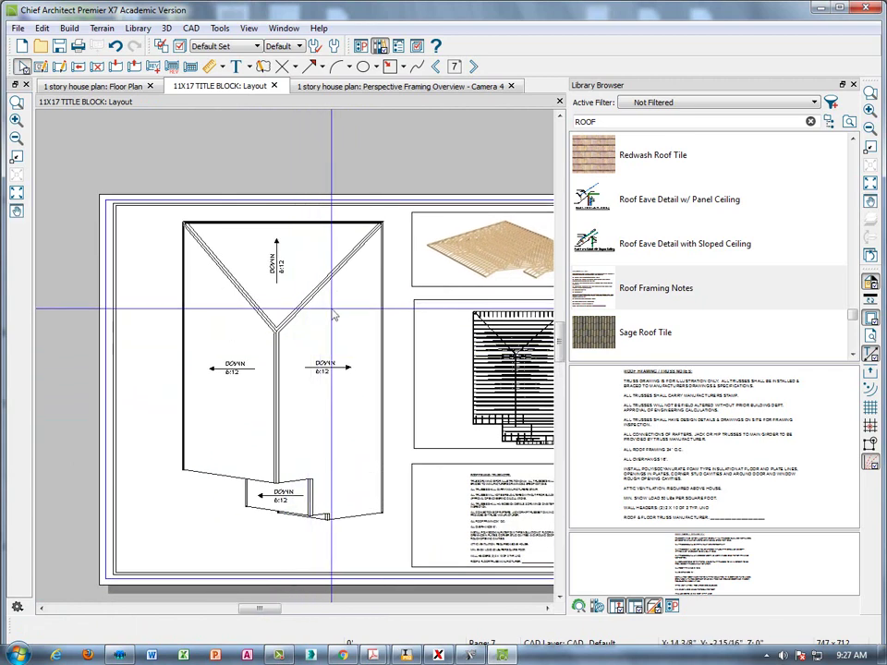
scroll(278, 443, "up", 5)
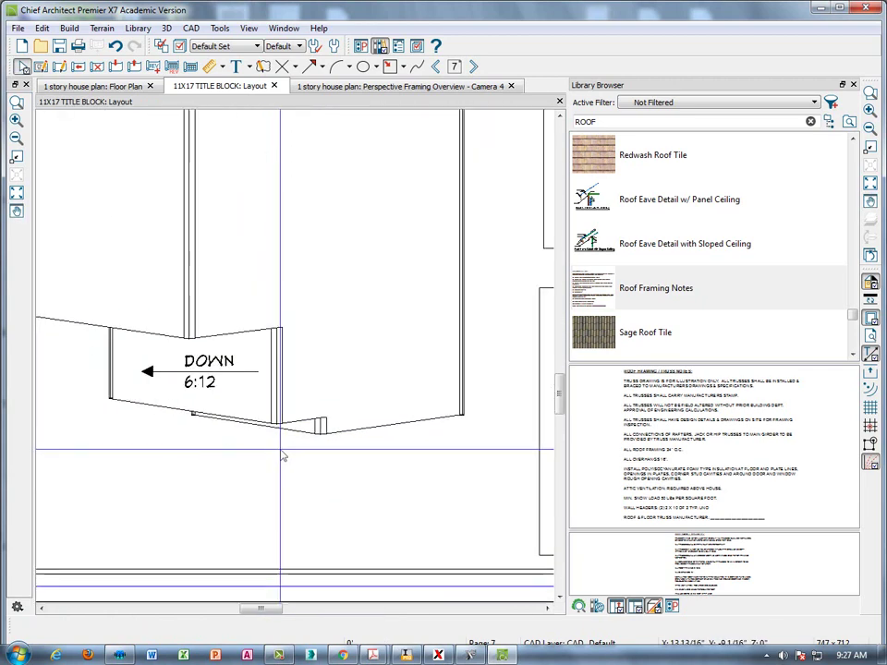
left_click(202, 361)
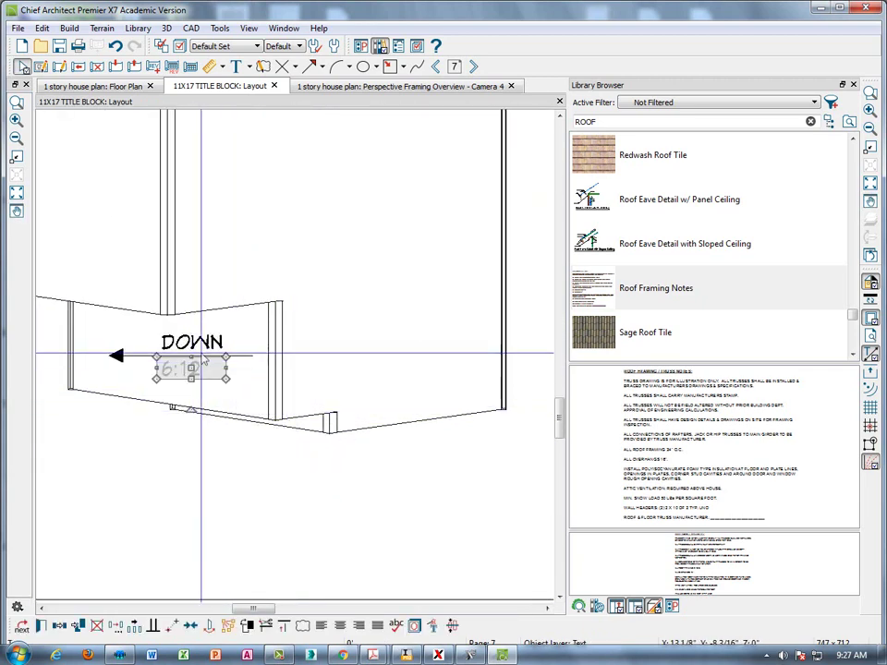
left_click(213, 346, "shift")
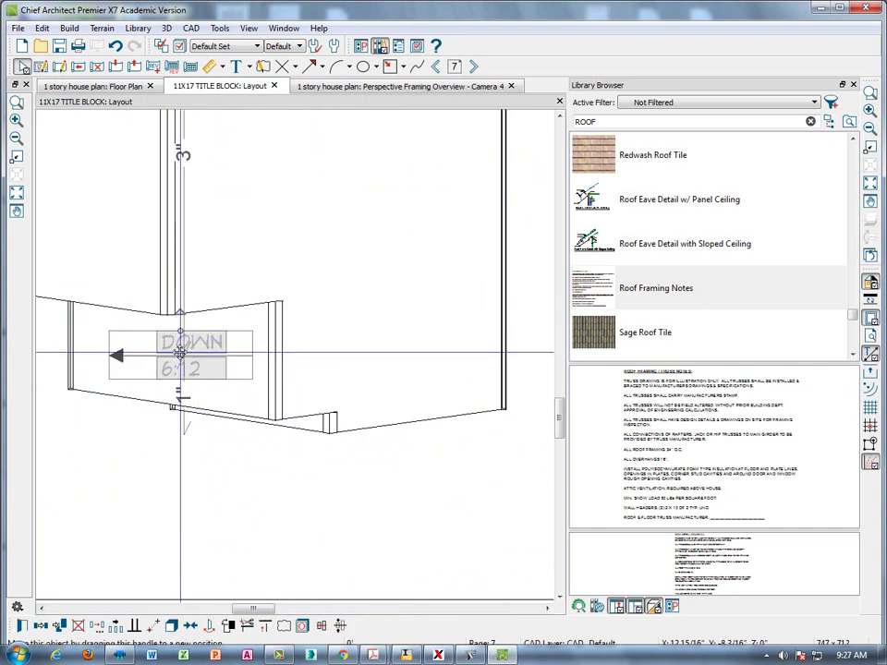
left_click(41, 626)
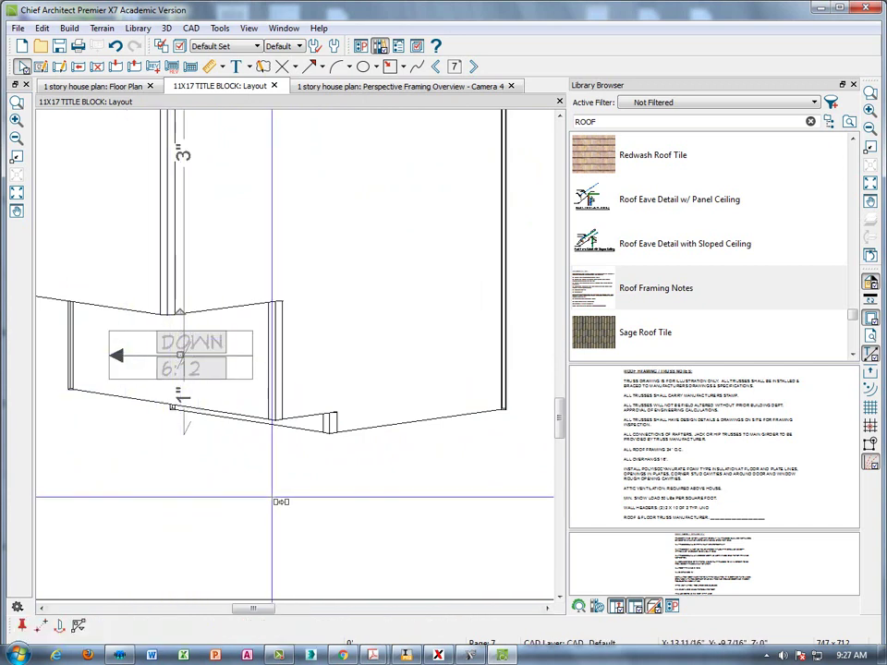
left_click(258, 449)
left_click_drag(353, 515, 360, 515)
scroll(383, 481, "down", 4)
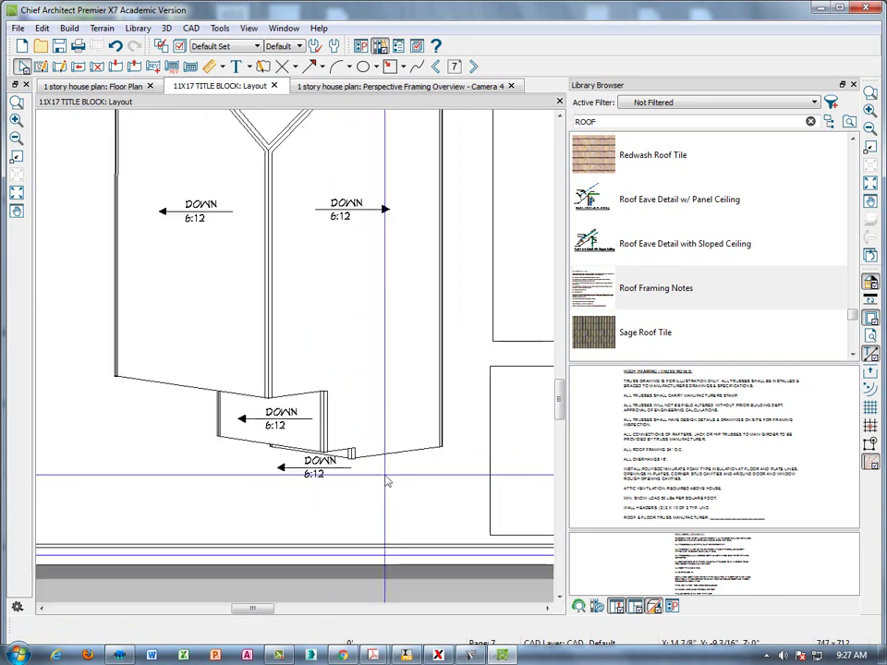
scroll(375, 467, "up", 3)
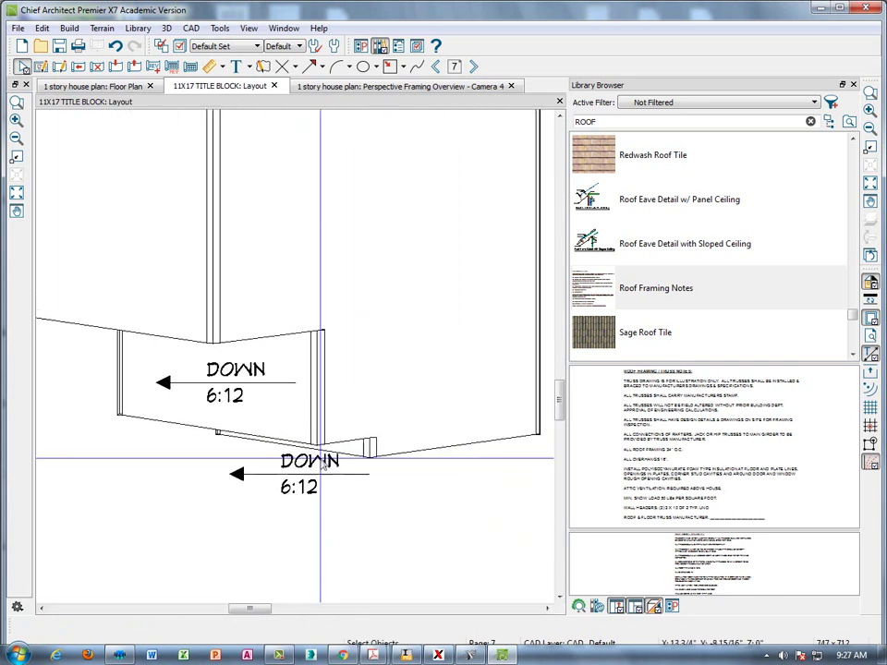
scroll(347, 468, "down", 1)
scroll(348, 468, "down", 5)
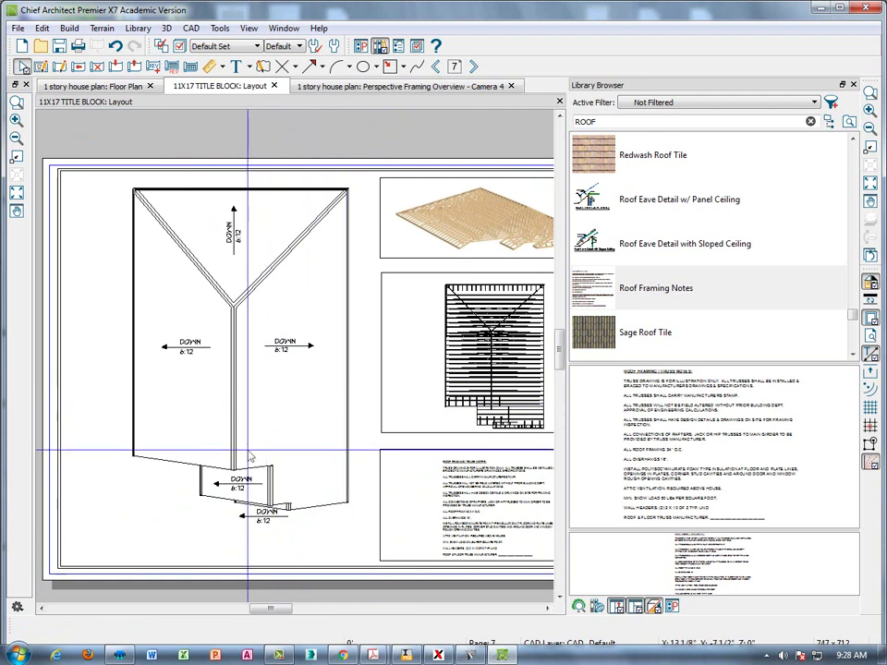
Check the eave and gable overhangs in the floor plan's Build Roof settings and return to the title block layout
left_click(115, 86)
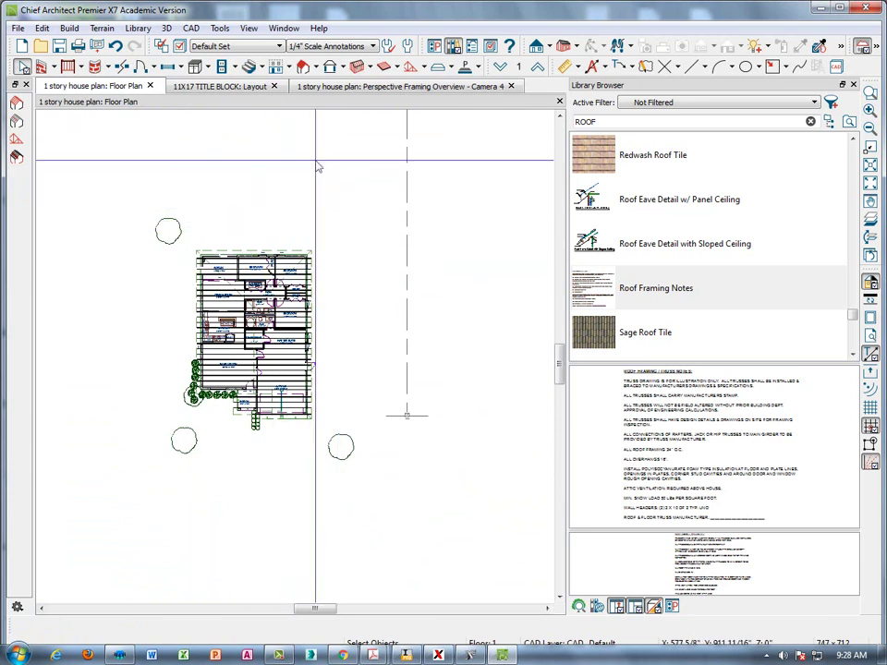
double_click(305, 69)
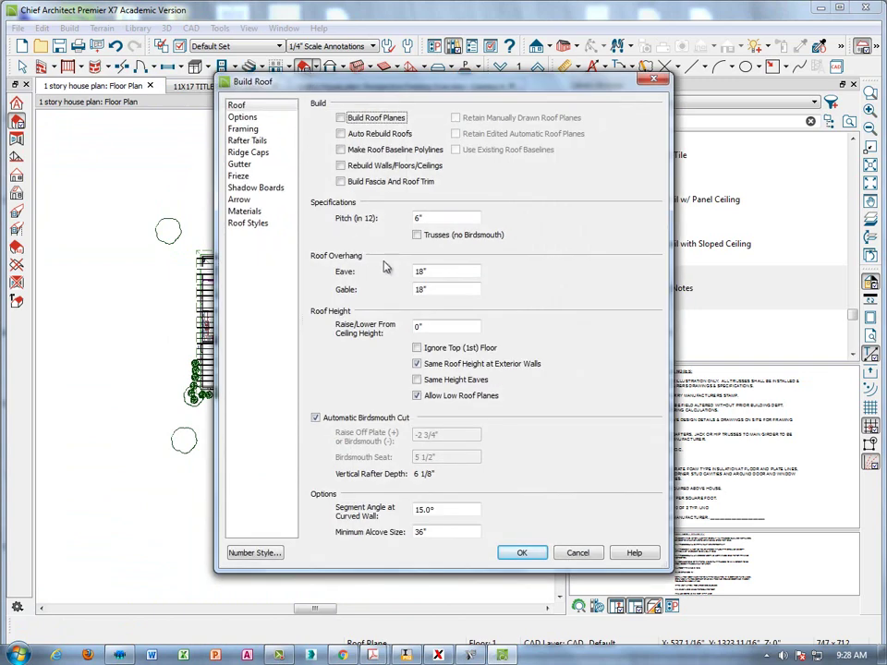
left_click(520, 554)
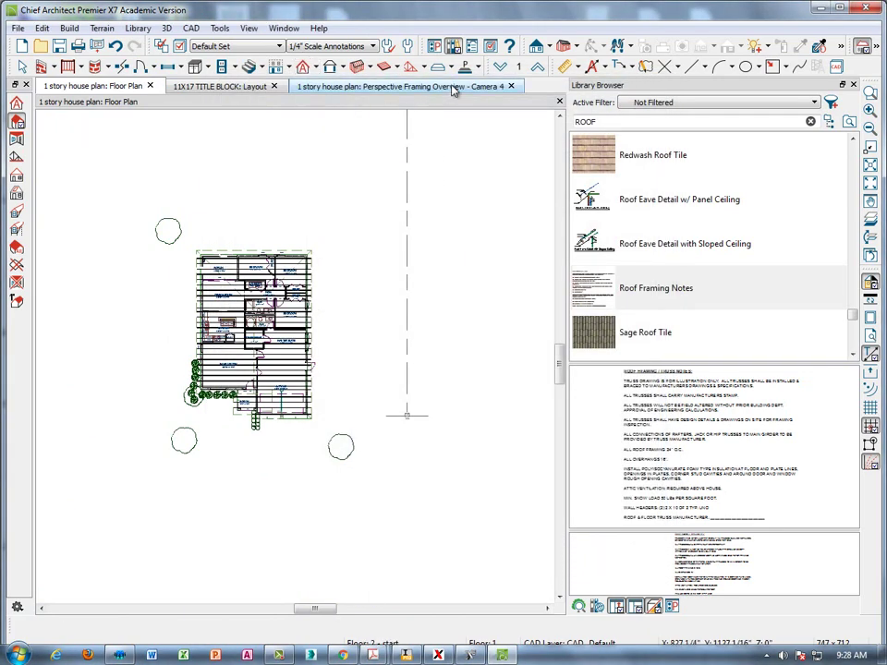
left_click(430, 86)
left_click(219, 86)
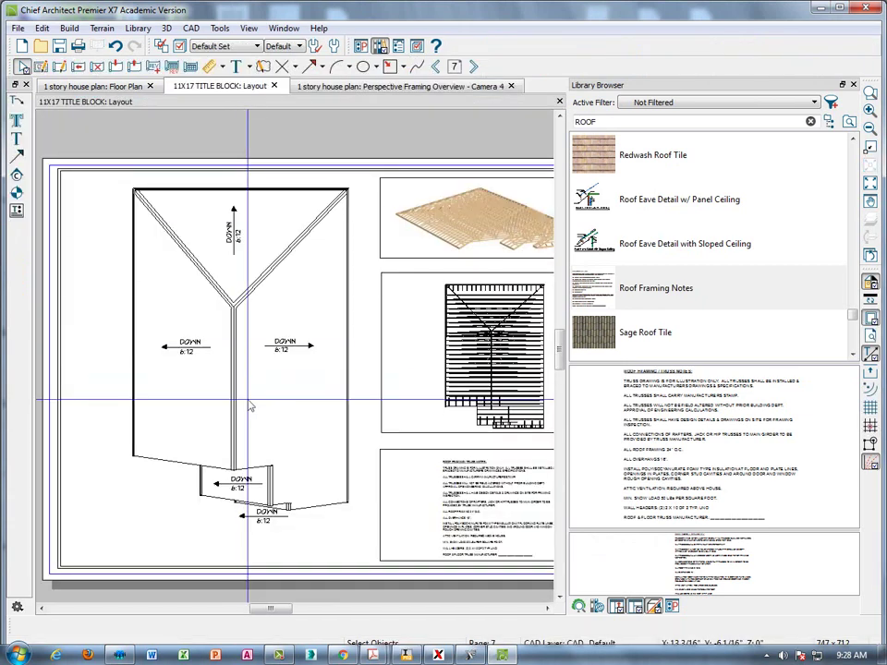
Draw a leader line from the left slope's lower roof edge out beside the plan and enter the text "ROOF OVERHANG 18""
middle_click_drag(181, 427, 248, 341)
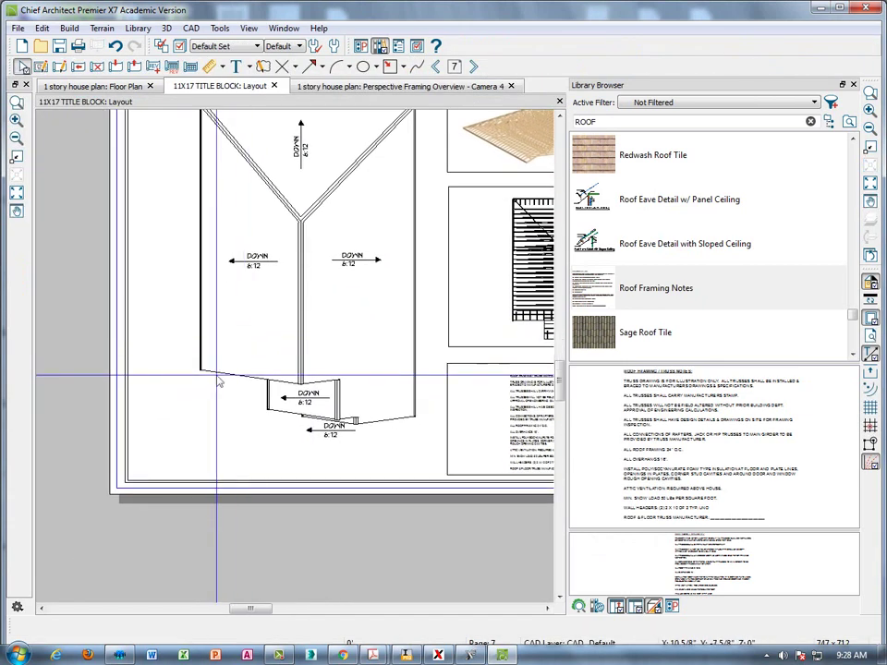
left_click(249, 67)
left_click(264, 87)
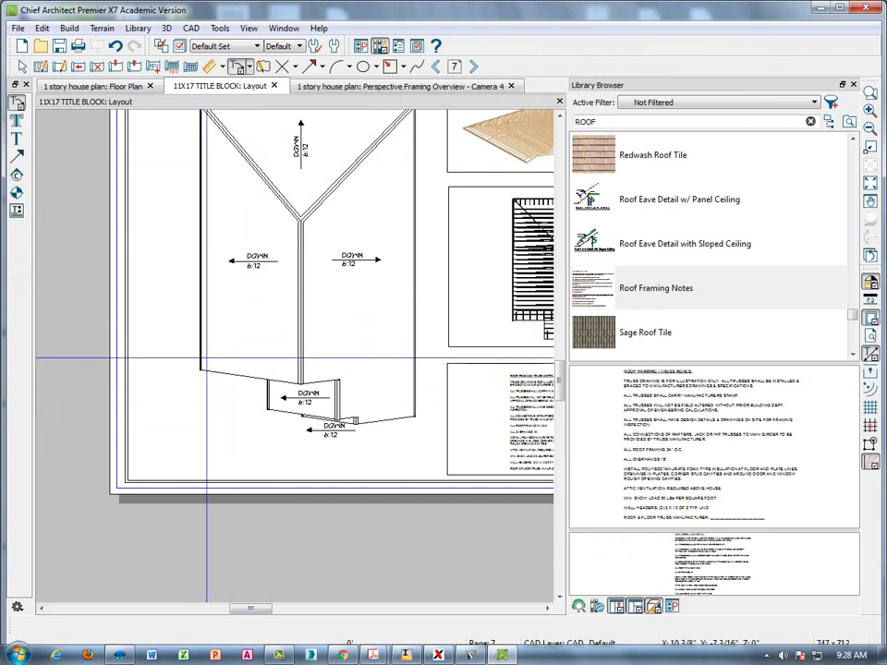
left_click(213, 374)
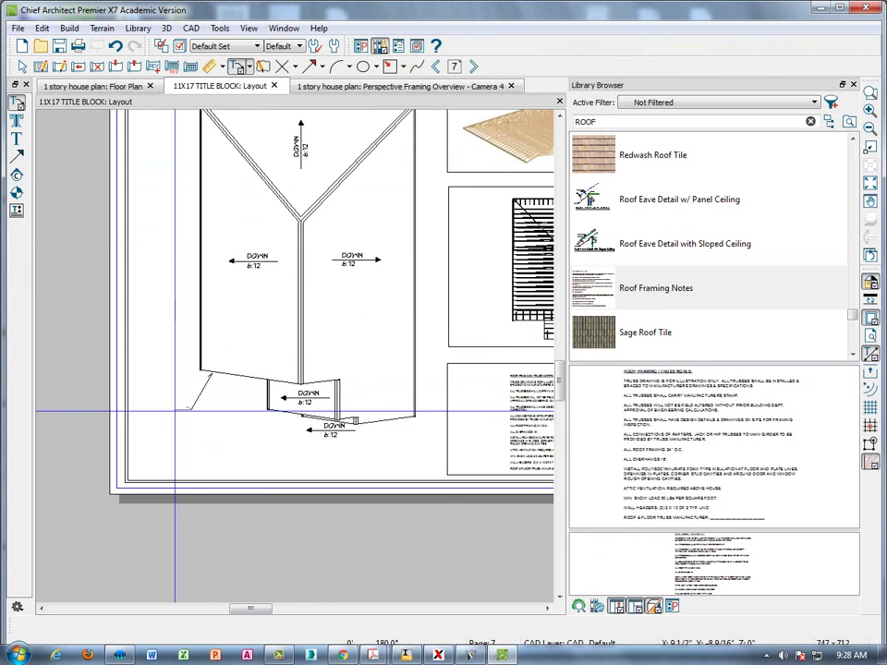
left_click(164, 458)
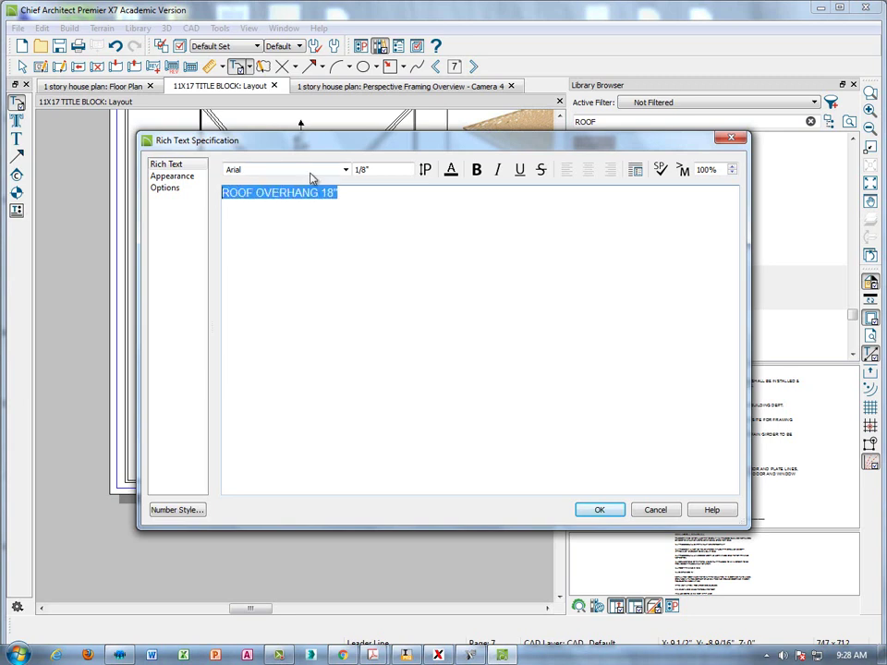
Set the font of the roof overhang leader text to Chief Blueprint and apply it
left_click(346, 170)
scroll(298, 274, "down", 10)
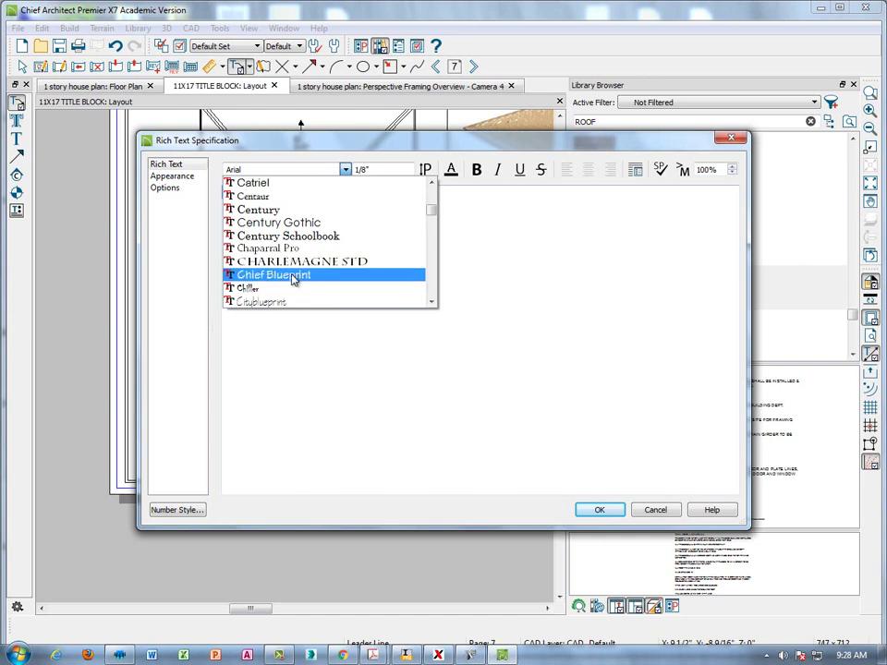
left_click(299, 274)
left_click(600, 510)
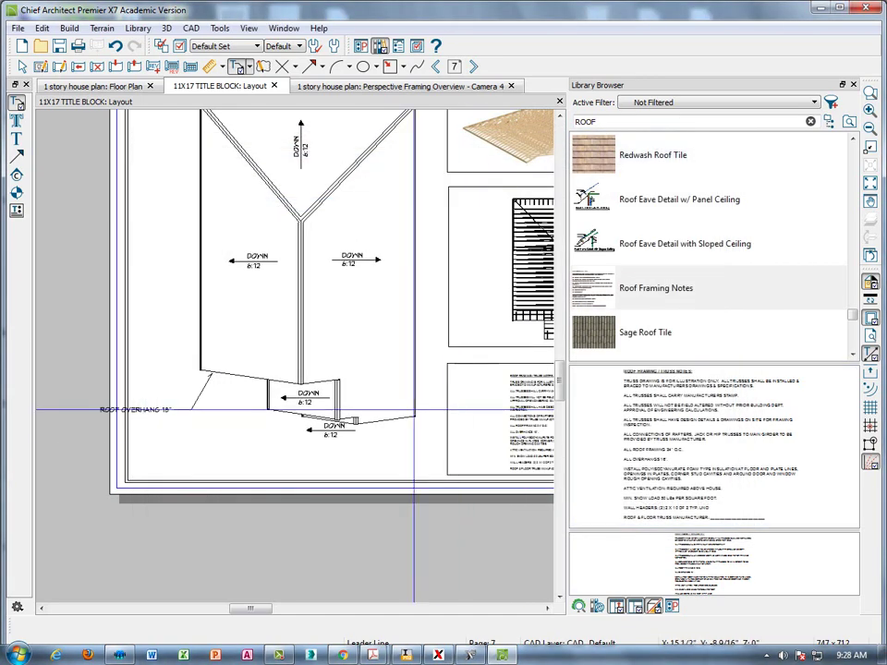
Shift the roof overhang leader's bend toward the plan and move its text inside the border, below the left slope's lower edge
left_click(22, 66)
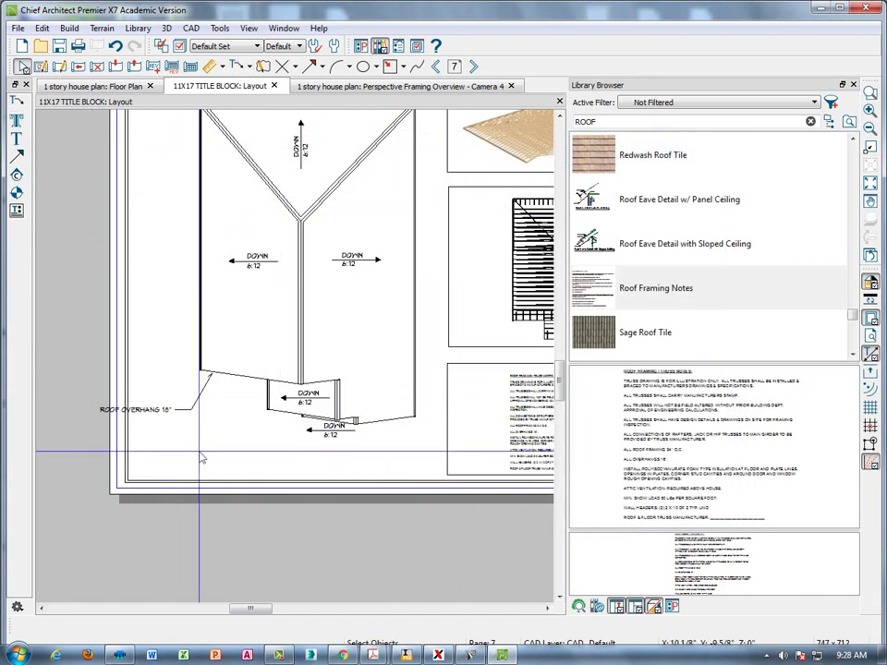
scroll(202, 457, "up", 1)
left_click(190, 408)
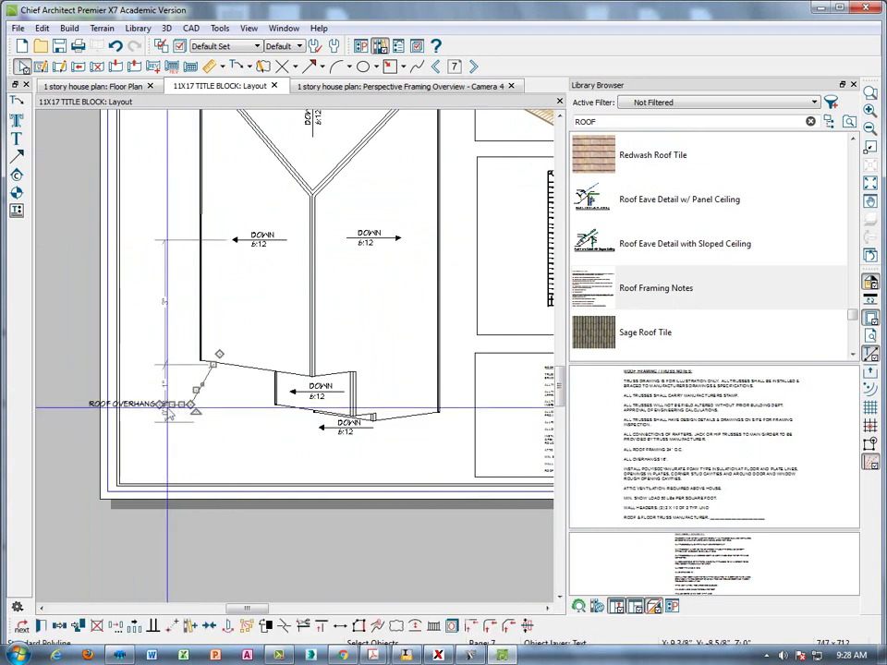
scroll(185, 433, "up", 1)
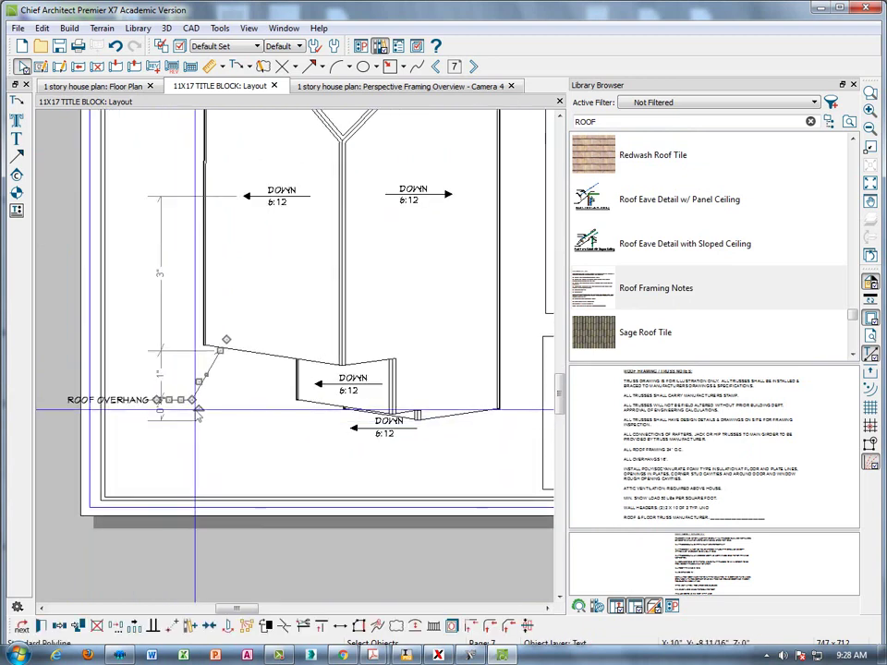
left_click_drag(192, 400, 212, 400)
left_click(136, 404)
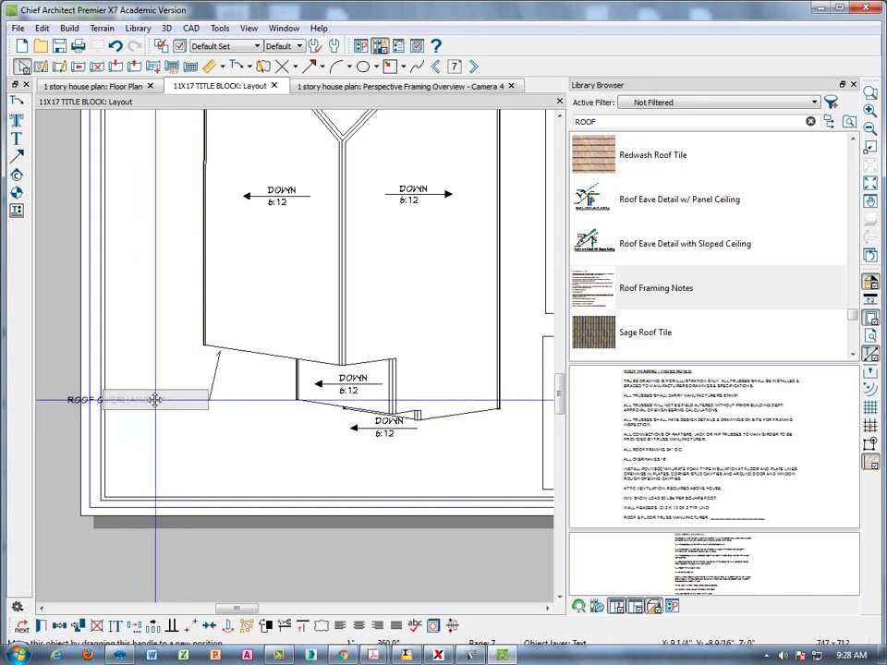
left_click_drag(154, 400, 153, 403)
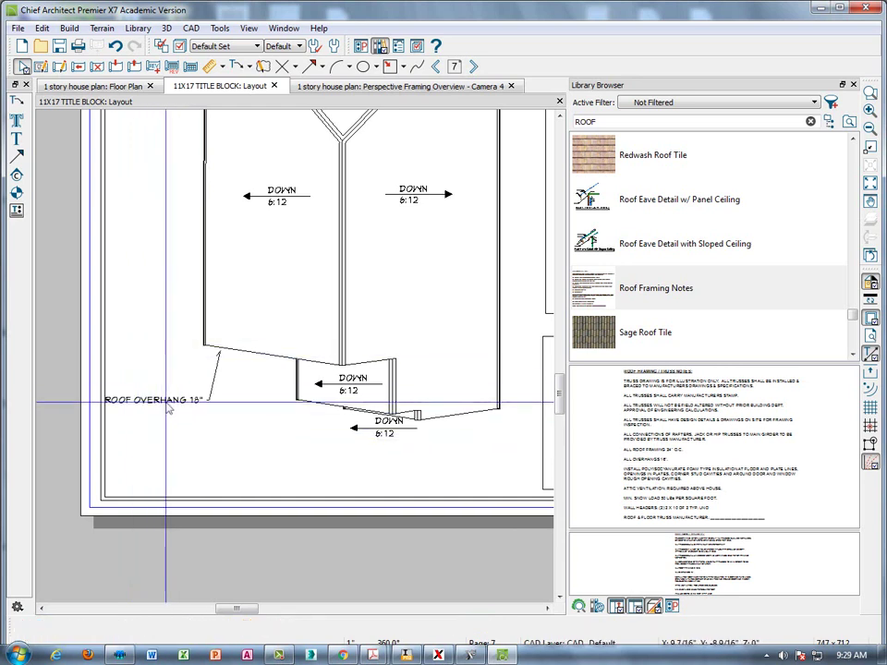
left_click(165, 403)
left_click_drag(153, 400, 167, 434)
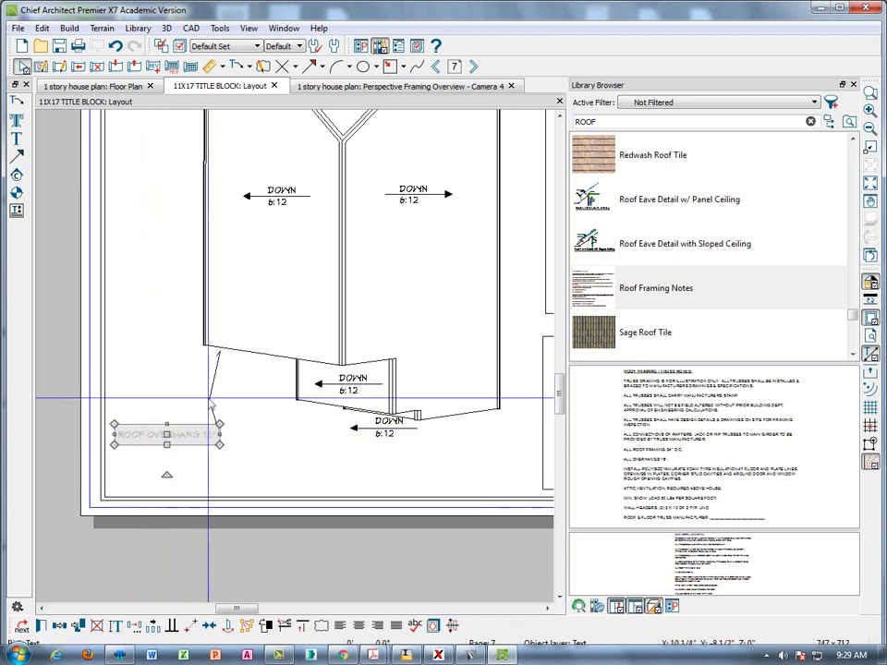
Reshape the roof overhang leader into one straight line from the text up to the left slope's lower roof edge
left_click(208, 405)
left_click(209, 398)
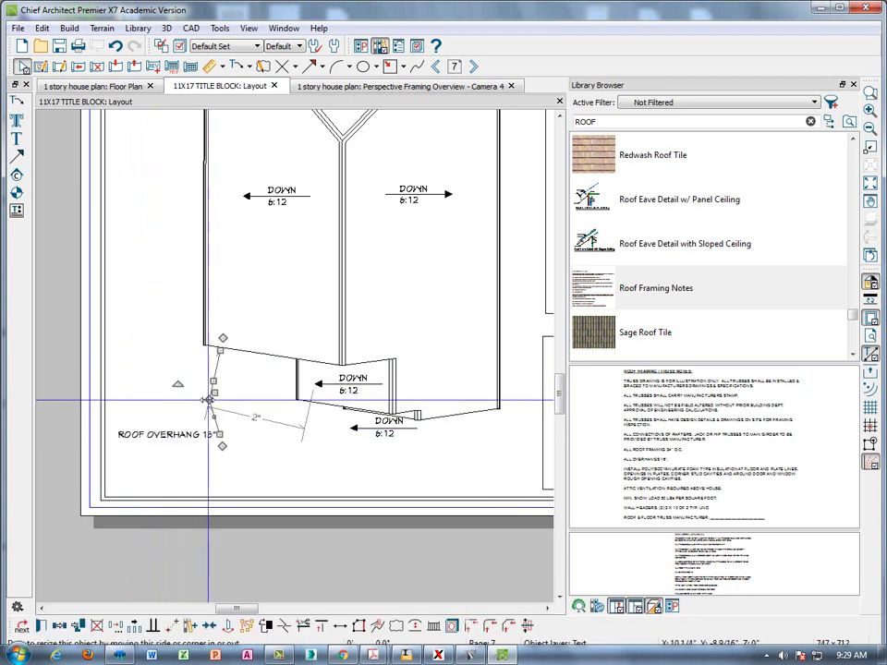
left_click_drag(227, 400, 241, 353)
left_click(164, 361)
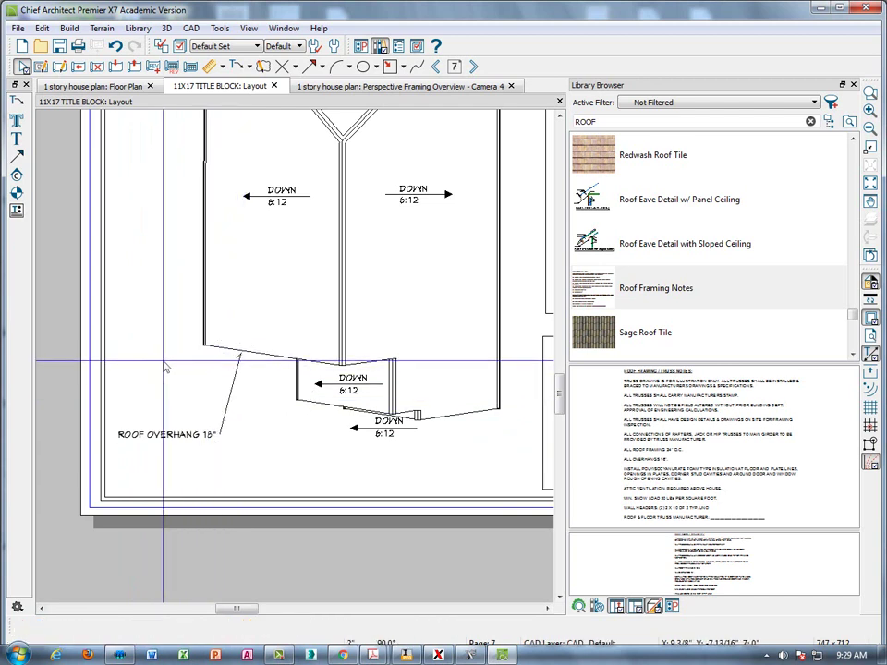
Change the roof overhang leader's arrow style to the large solid filled arrowhead
double_click(232, 388)
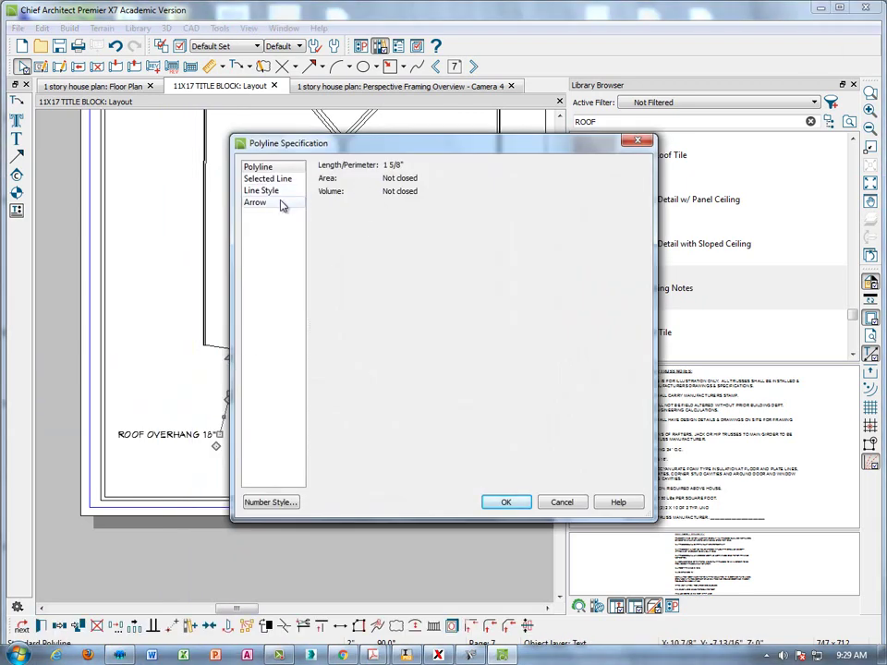
left_click(256, 202)
left_click(440, 185)
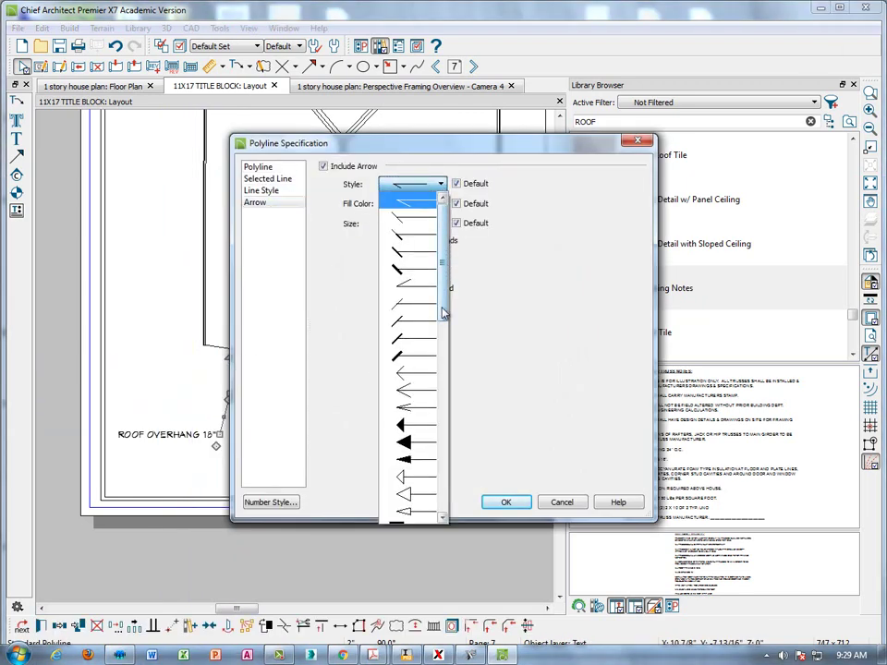
left_click(426, 447)
left_click(505, 502)
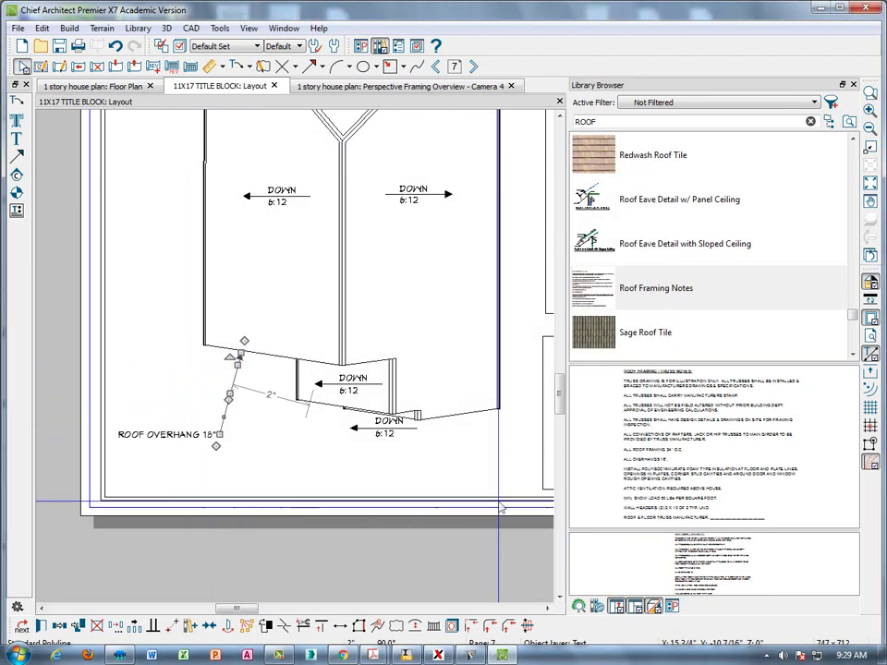
Examine the overall arrangement of layout page 7 and read through the roof framing notes
scroll(183, 387, "down", 4)
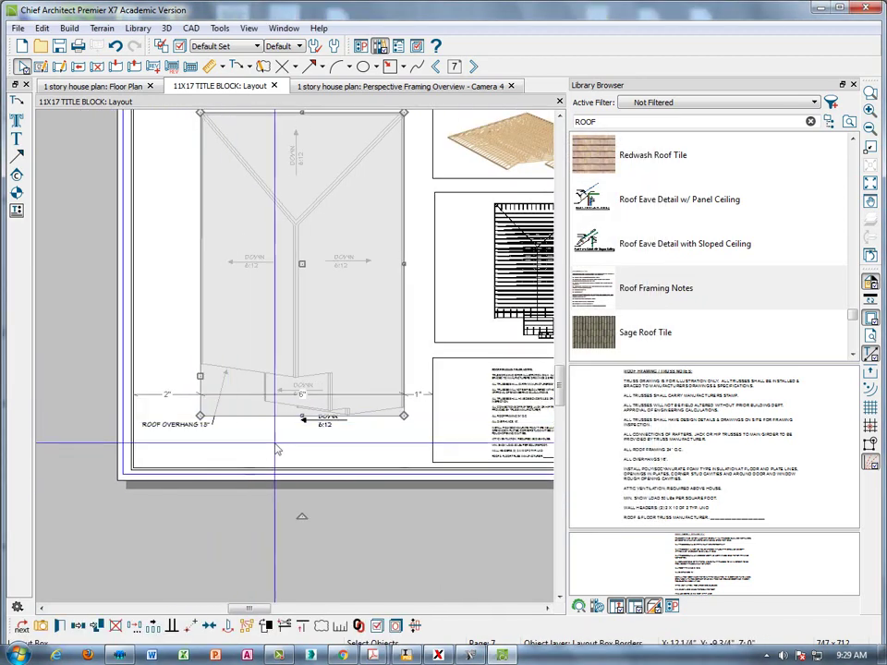
scroll(280, 328, "down", 2)
left_click(234, 182)
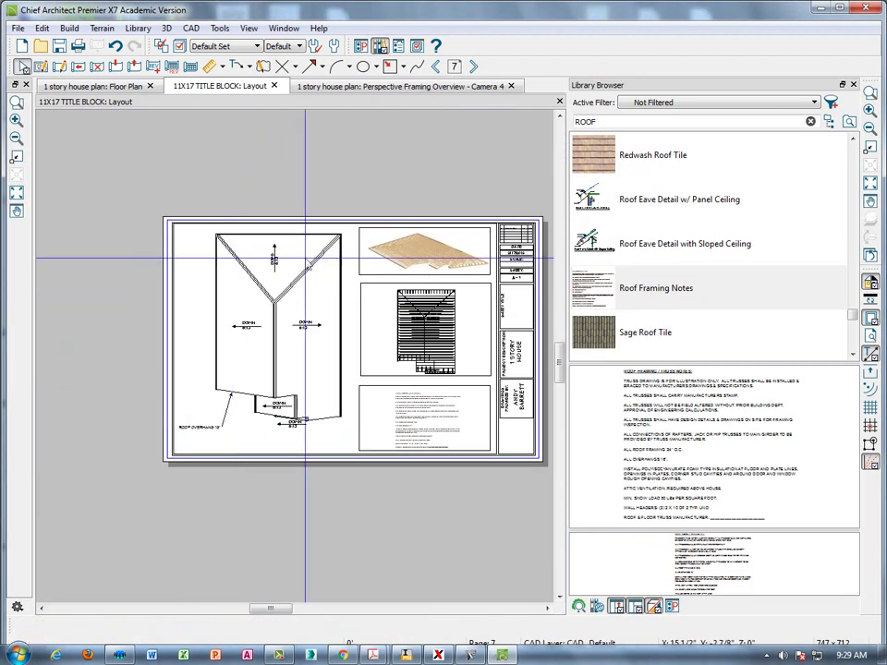
middle_click_drag(394, 528, 394, 528)
scroll(388, 522, "up", 1)
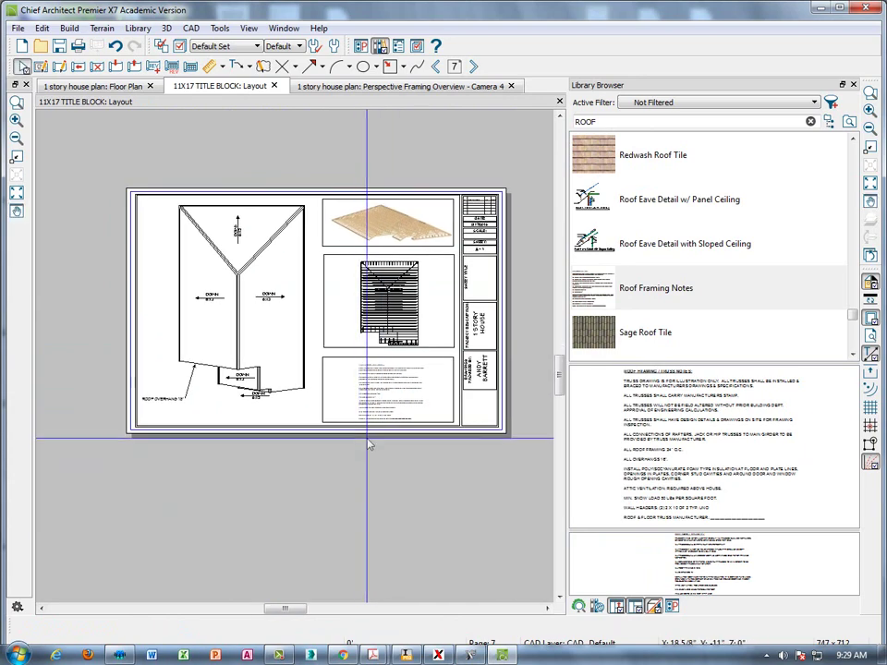
scroll(393, 453, "up", 4)
scroll(392, 447, "up", 3)
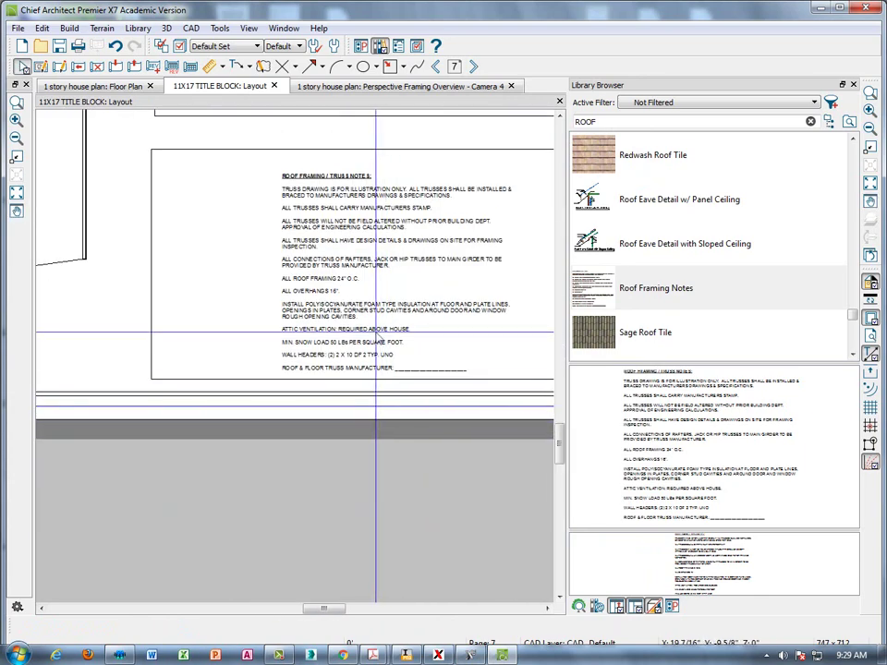
scroll(374, 351, "down", 2)
scroll(375, 302, "down", 4)
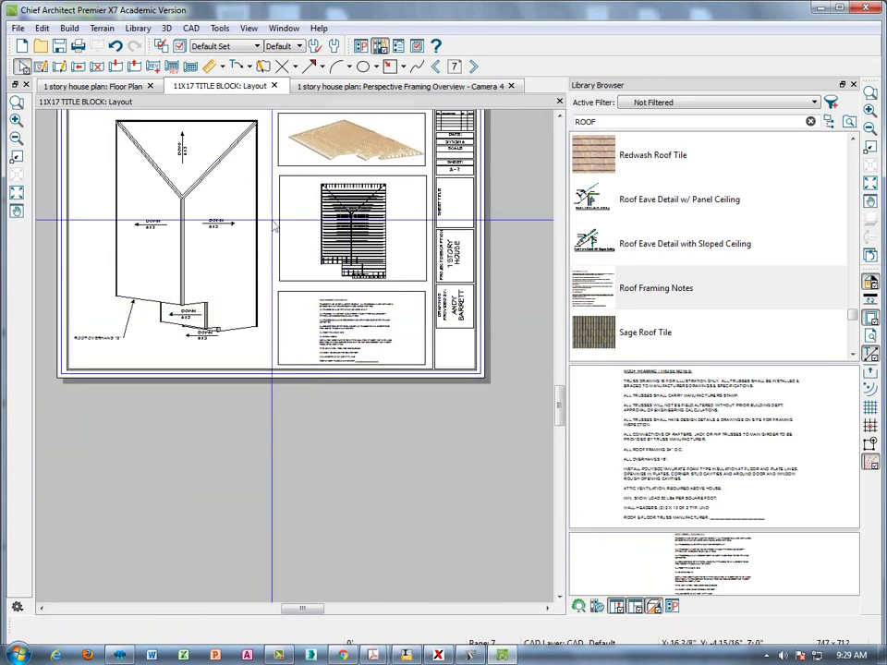
Narrow the border box around the roof framing notes from both sides to fit closely around the text
left_click(282, 333)
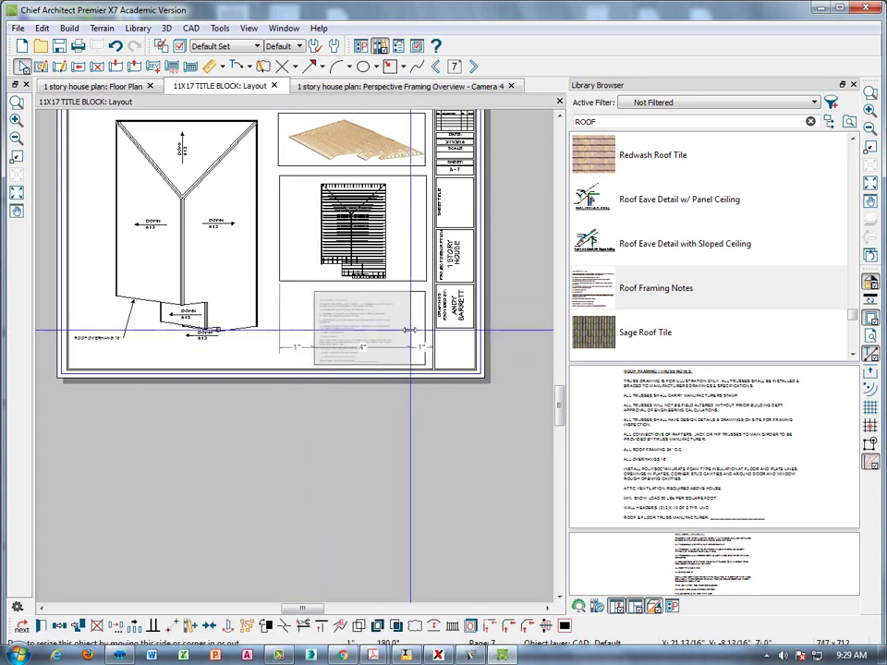
left_click_drag(400, 330, 399, 330)
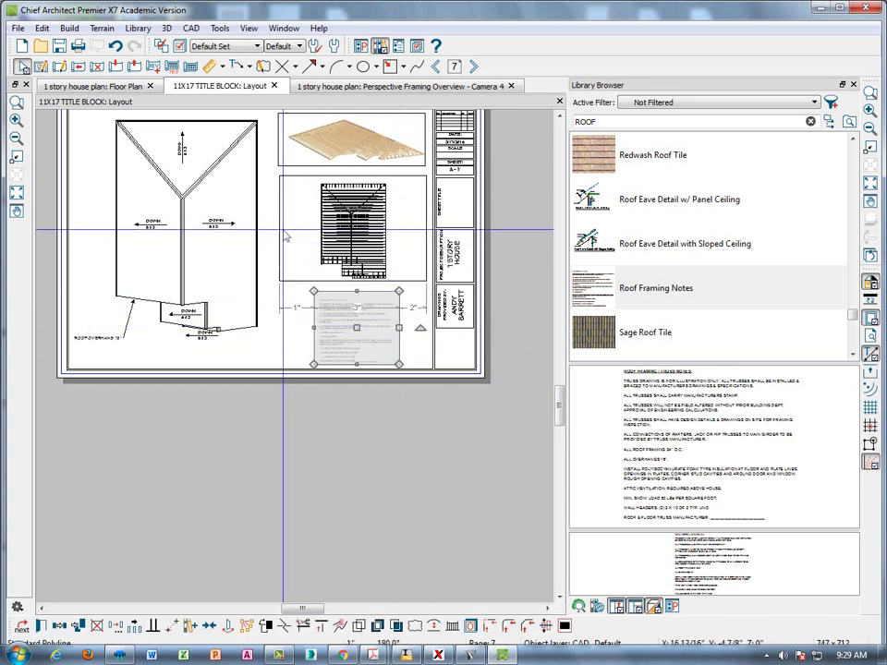
left_click(286, 308)
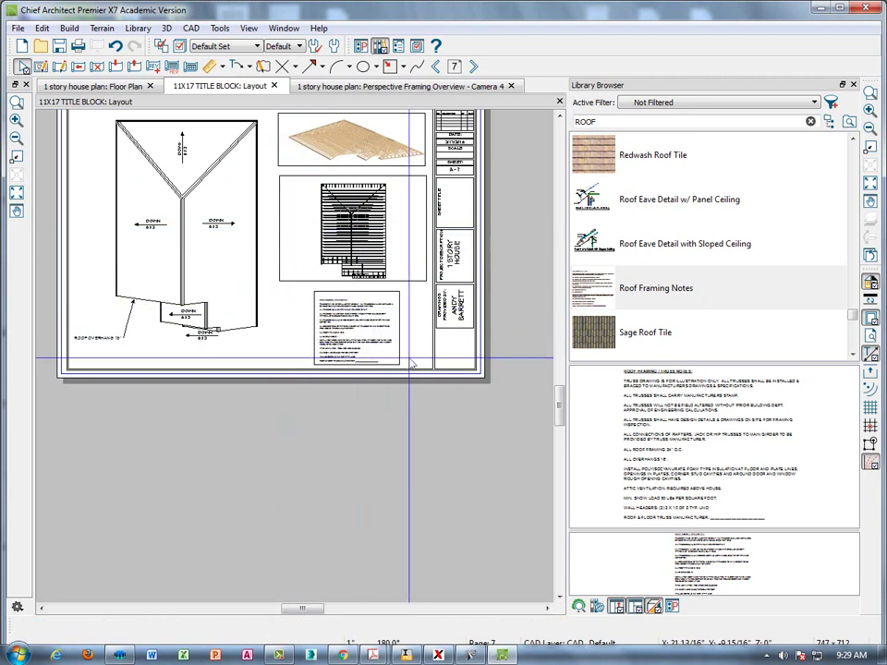
Copy the "SITE PLAN" sheet title from layout page 6 into the Sheet Title box on page 7
scroll(367, 353, "down", 3)
middle_click_drag(368, 401, 364, 450)
scroll(378, 426, "up", 4)
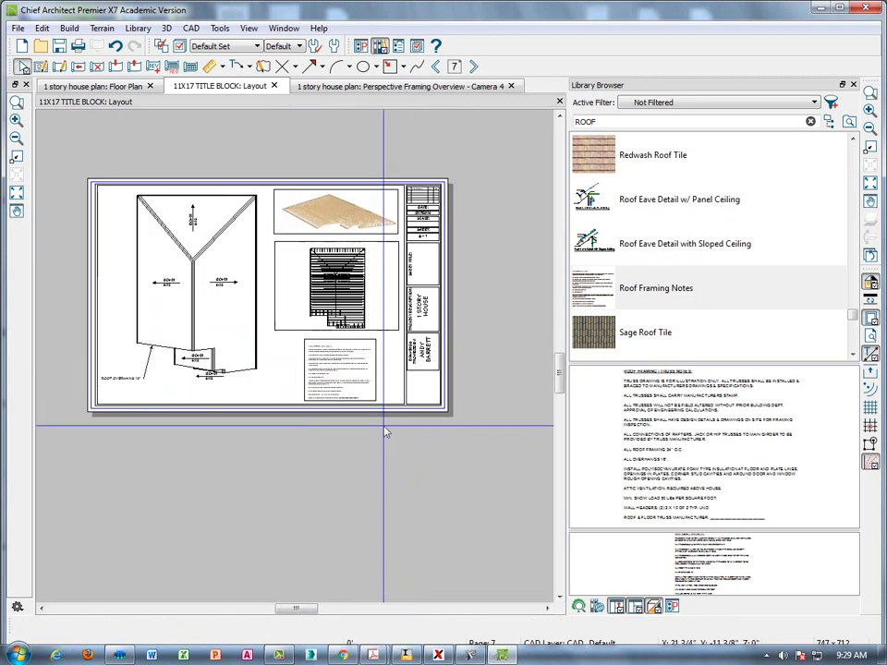
scroll(397, 421, "up", 4)
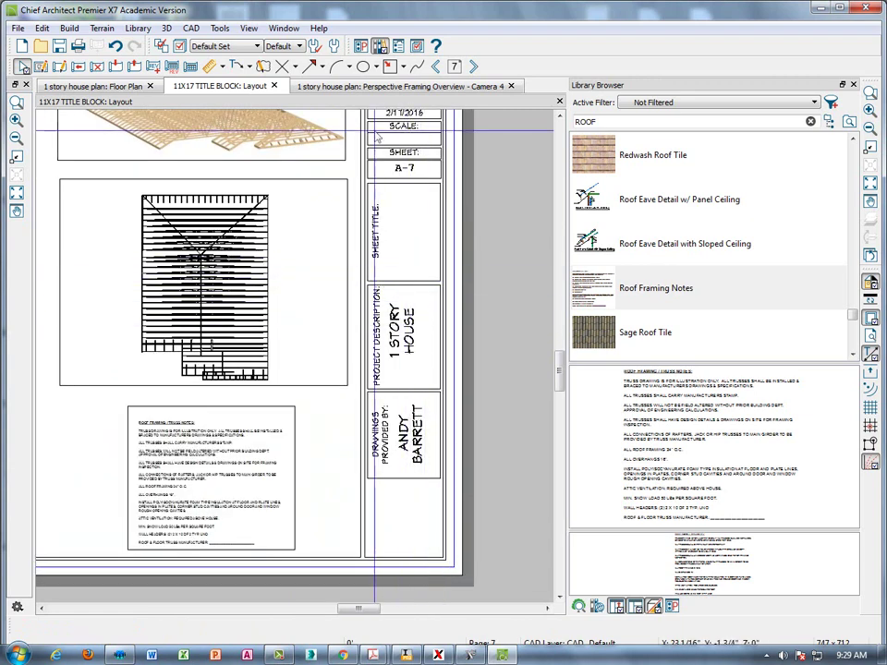
left_click(436, 69)
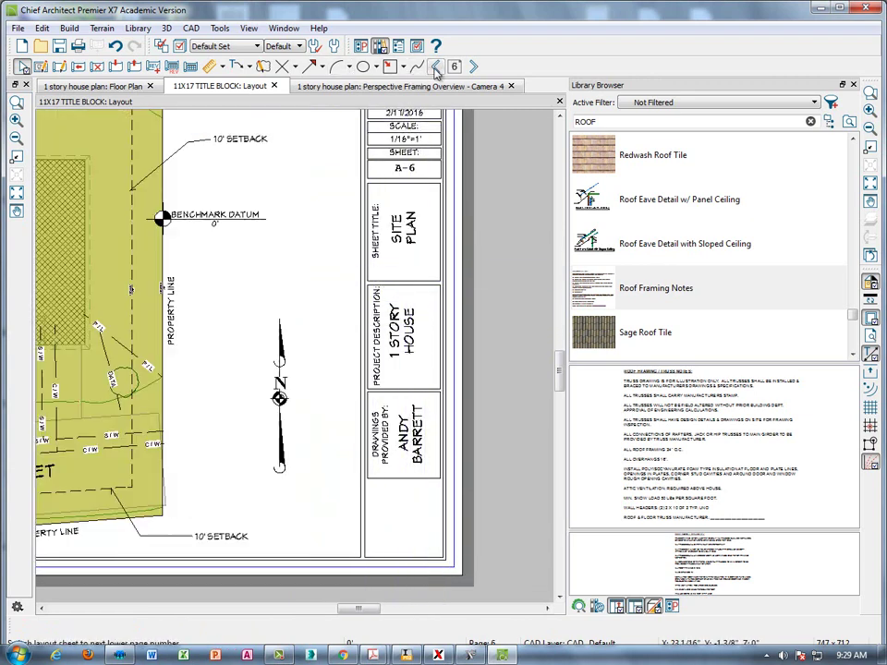
left_click(409, 231)
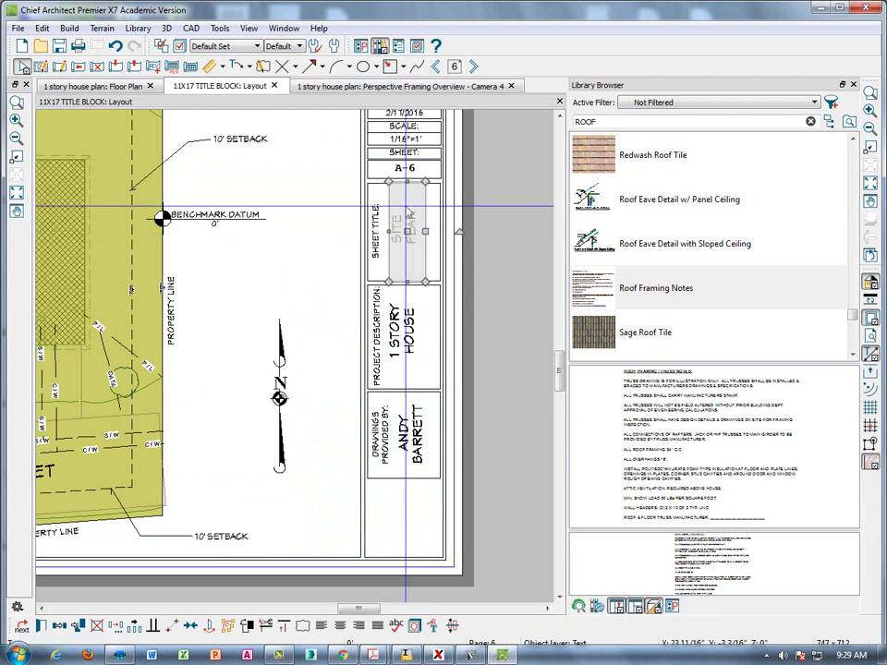
left_click(473, 68)
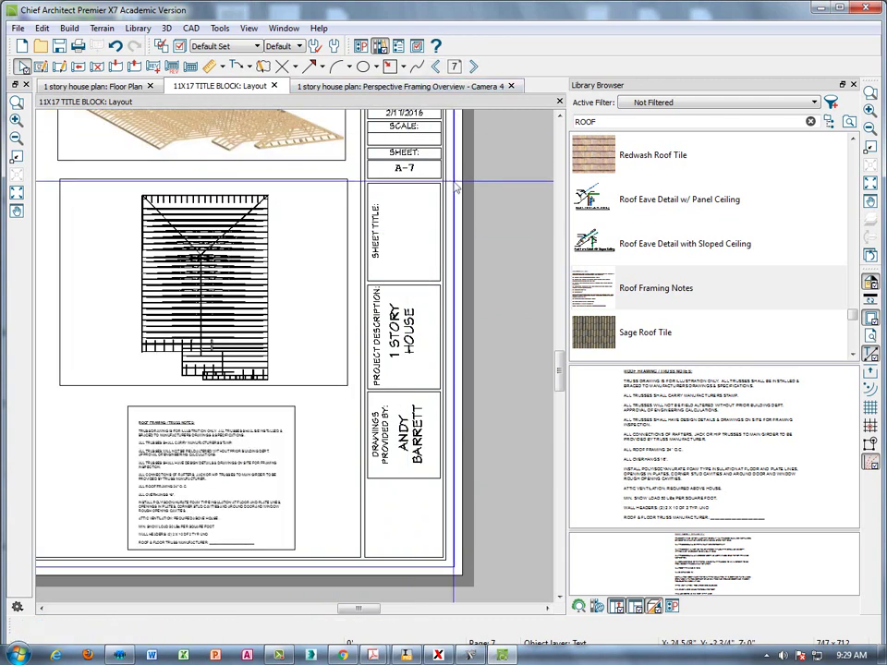
left_click(401, 233)
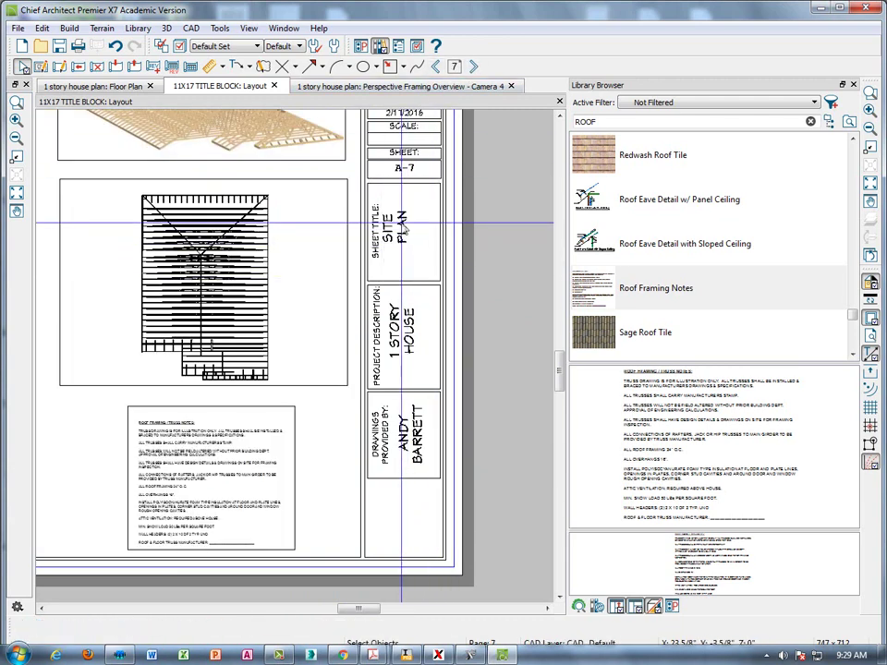
Change the copied sheet title to "ROOF PLAN" and center it in the Sheet Title box
double_click(401, 222)
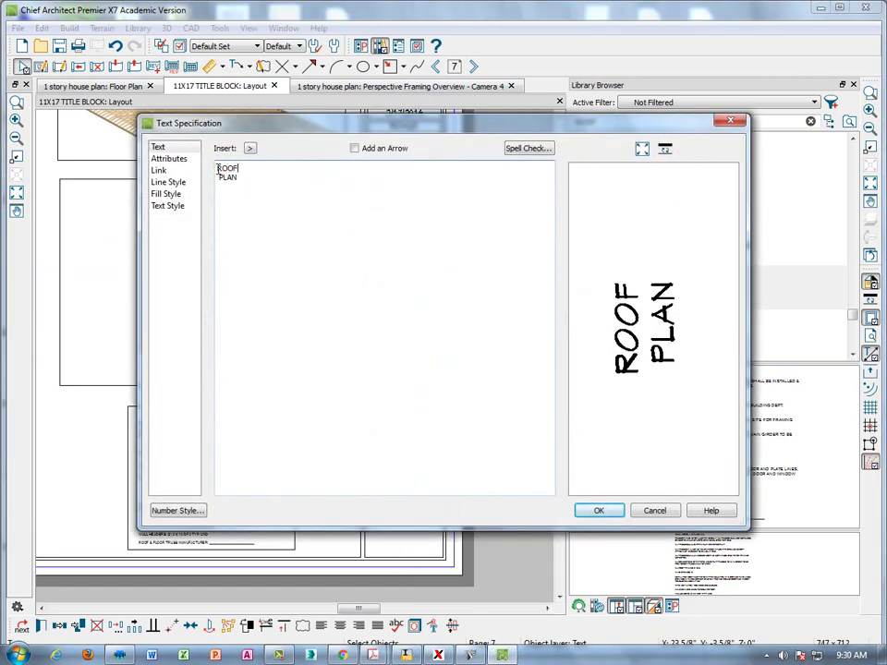
left_click(598, 511)
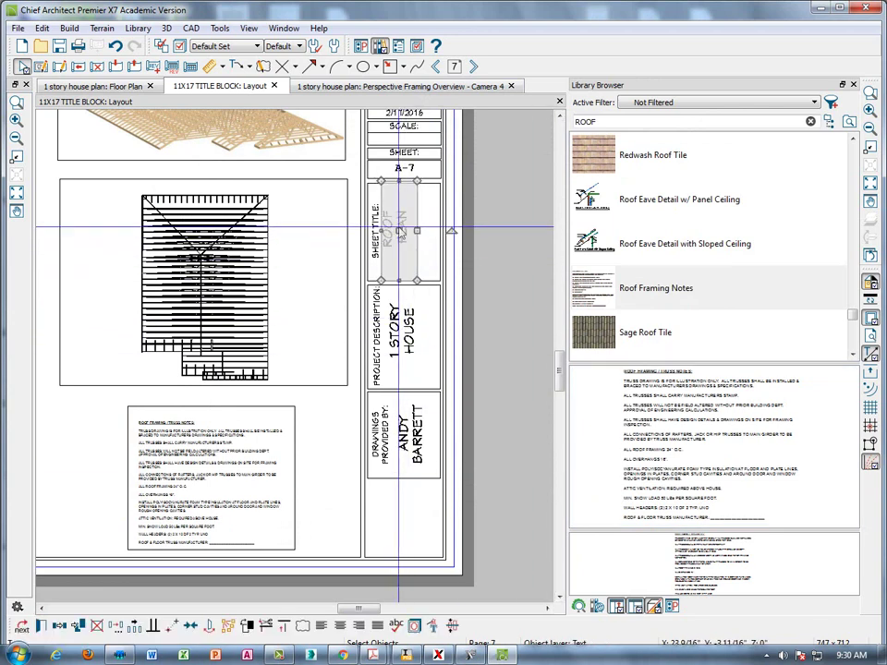
left_click(192, 626)
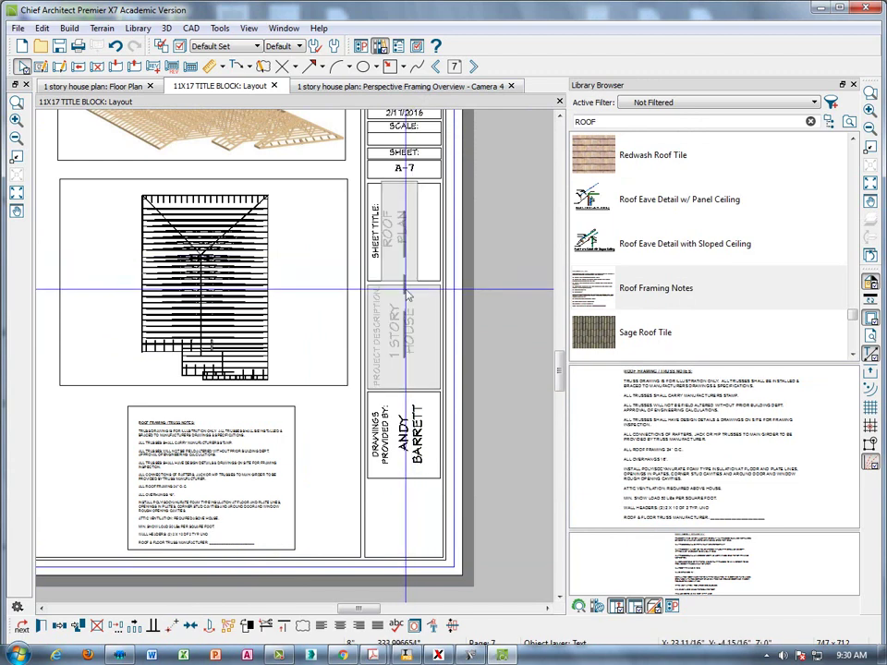
left_click(406, 290)
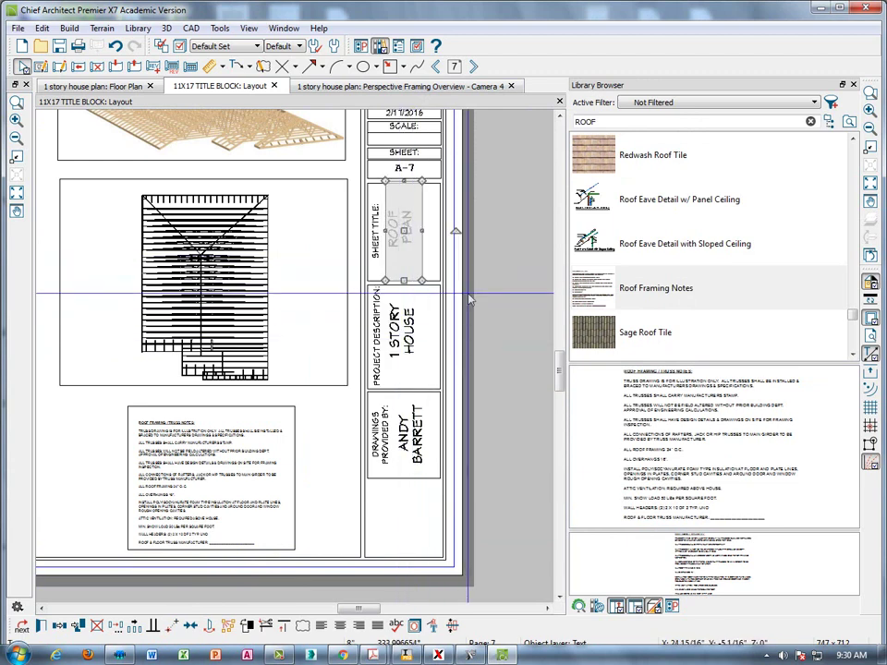
left_click(191, 626)
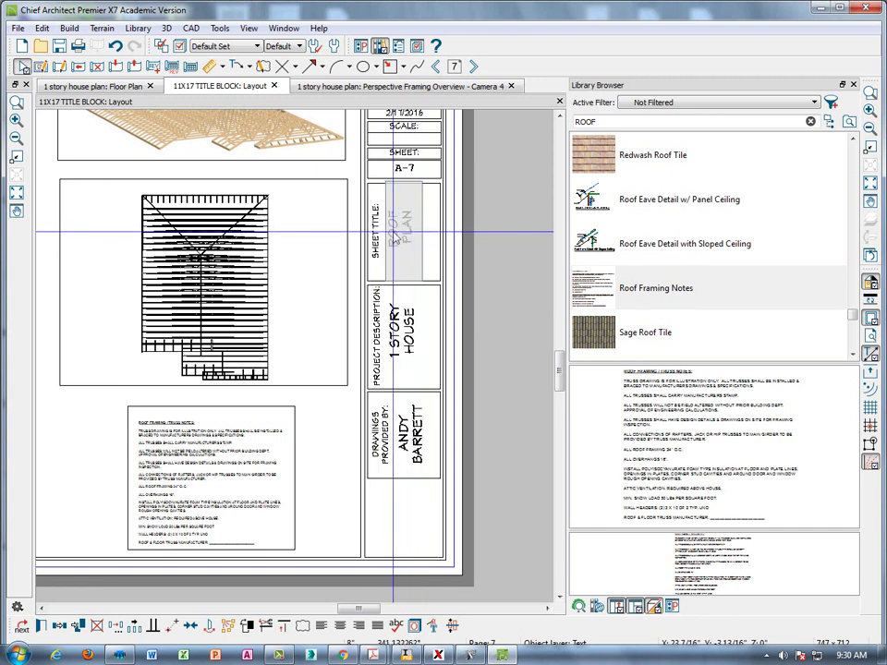
left_click(386, 233)
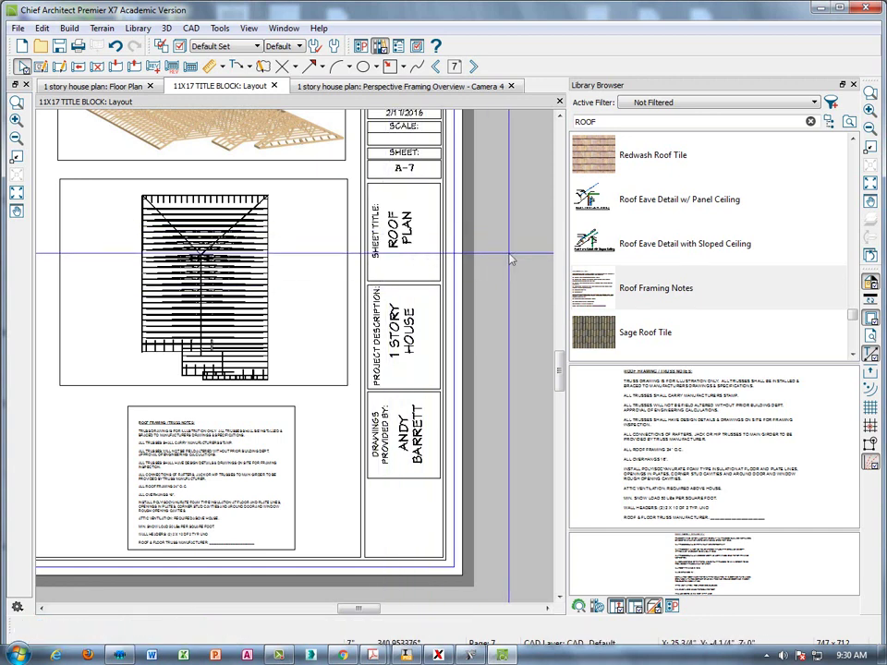
Copy the scale text from layout page 6 into the Scale box on page 7 and move it below the SCALE heading
scroll(509, 356, "down", 1)
scroll(509, 356, "up", 1)
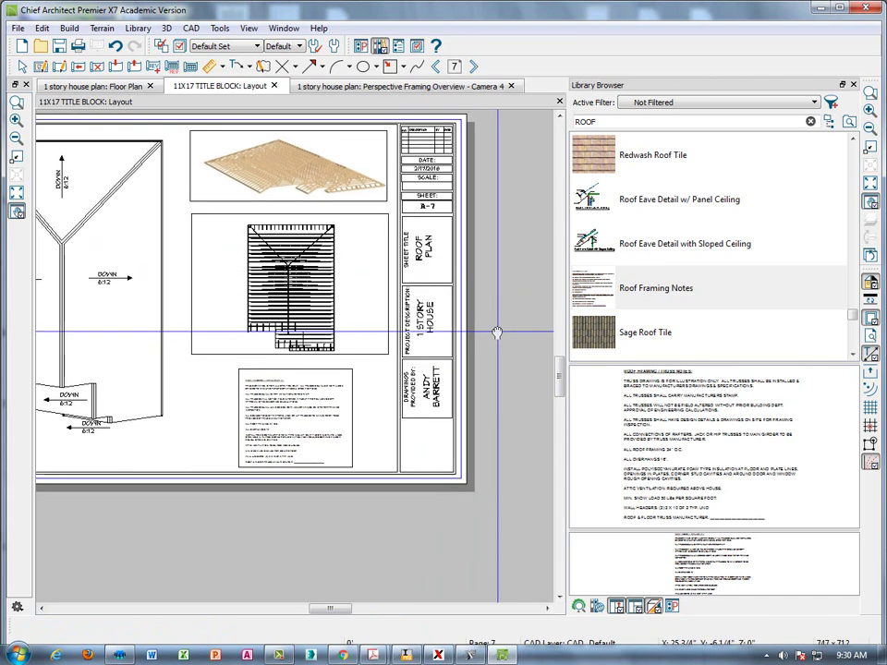
scroll(376, 296, "down", 2)
scroll(362, 307, "up", 3)
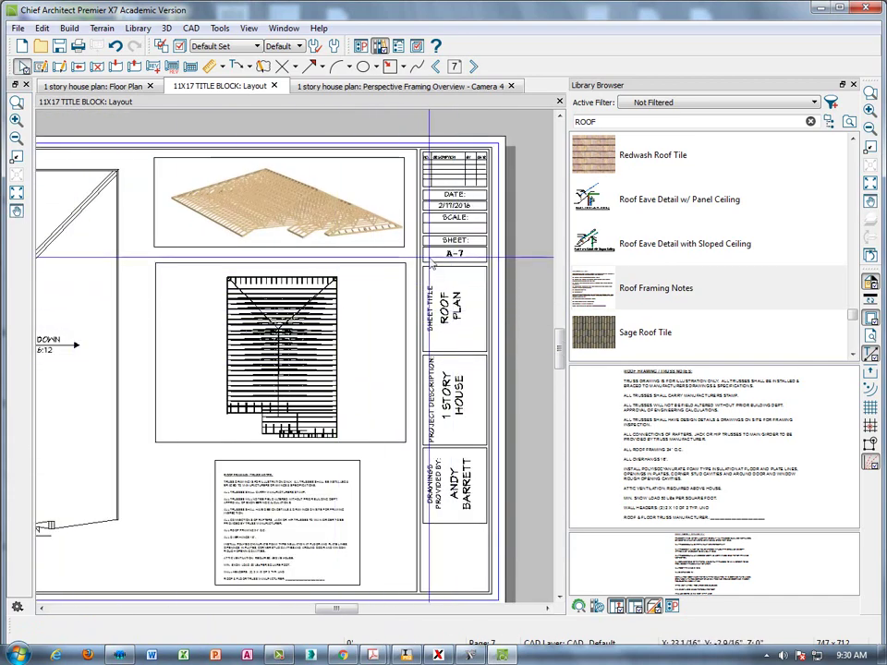
middle_click_drag(428, 259, 401, 312)
scroll(436, 303, "up", 1)
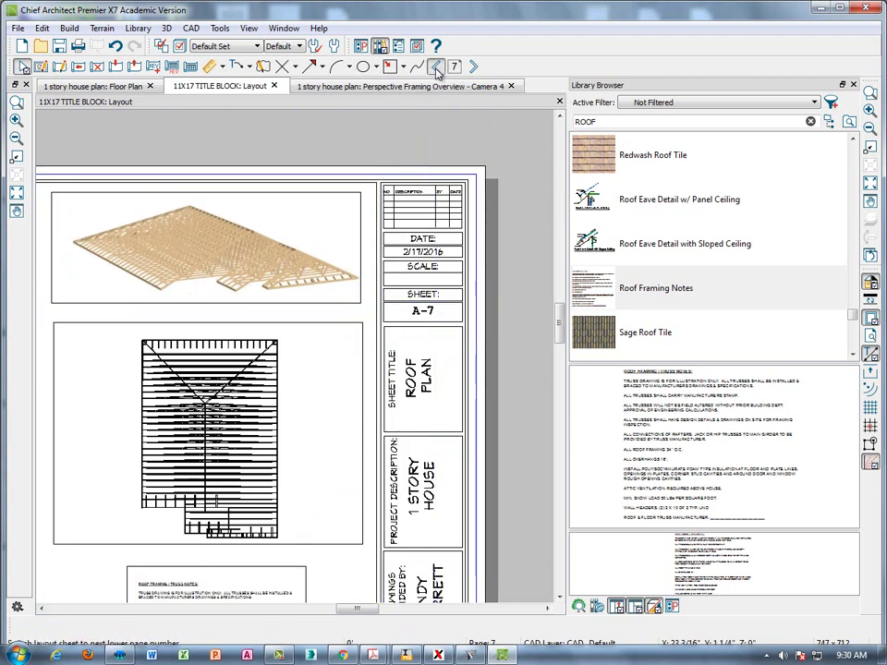
left_click(436, 67)
left_click(423, 279)
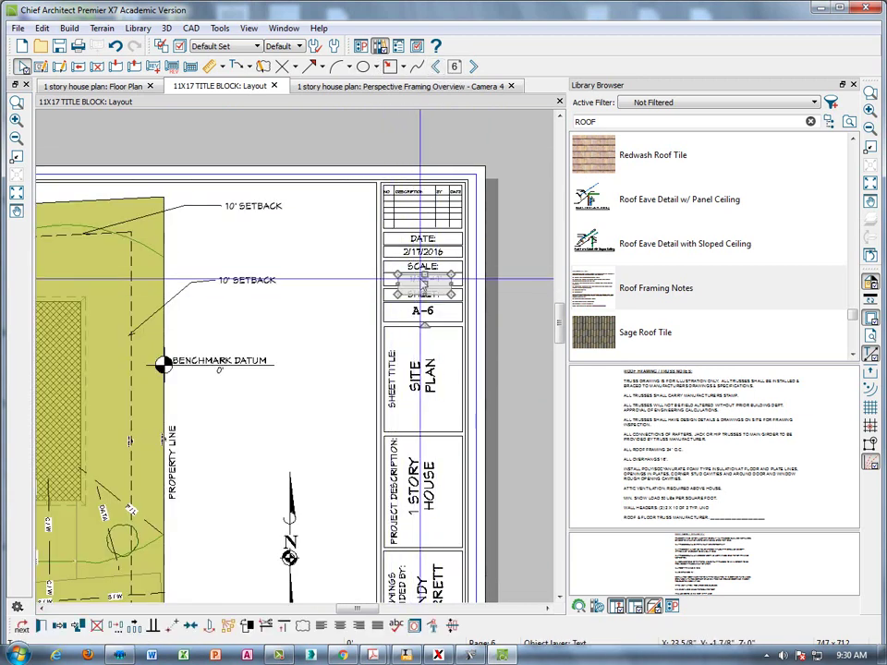
left_click(472, 68)
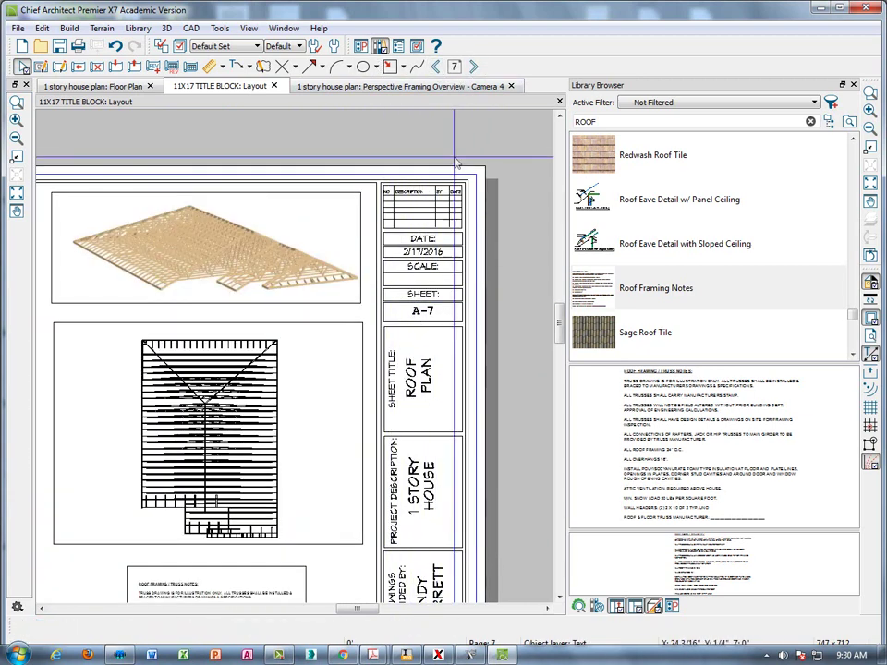
scroll(421, 277, "up", 2)
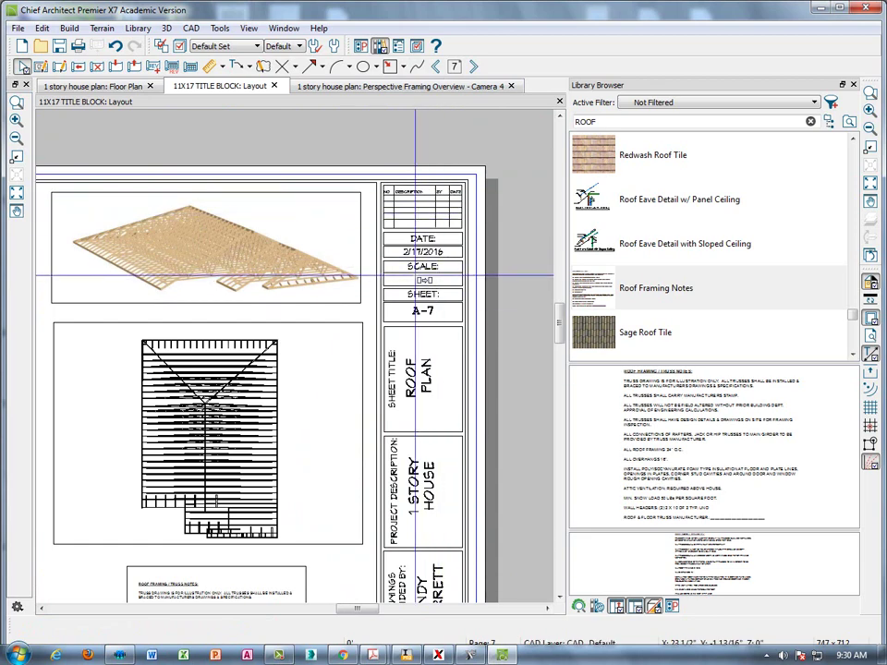
left_click(422, 280)
scroll(420, 277, "up", 3)
scroll(413, 275, "up", 1)
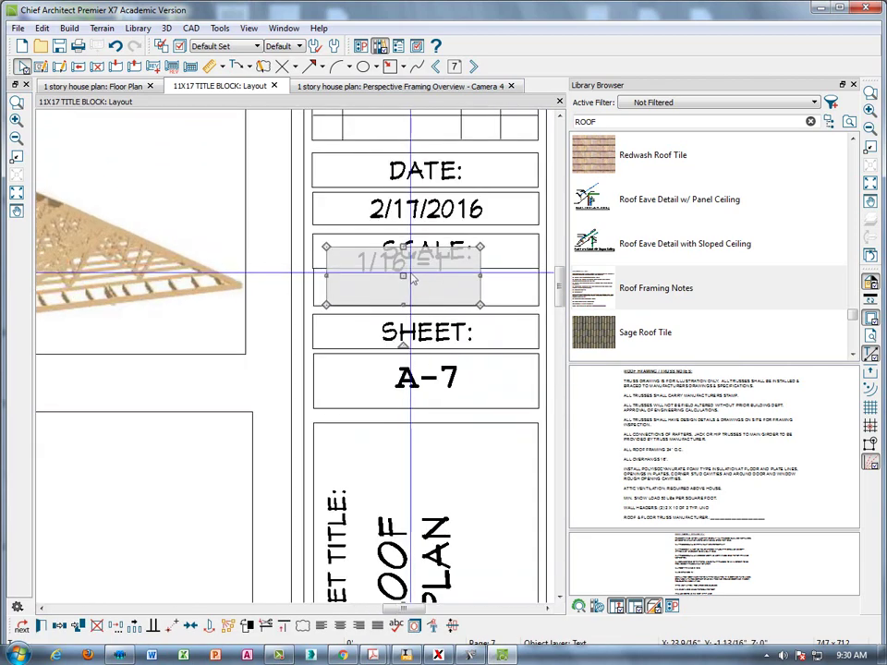
left_click_drag(402, 294, 404, 298)
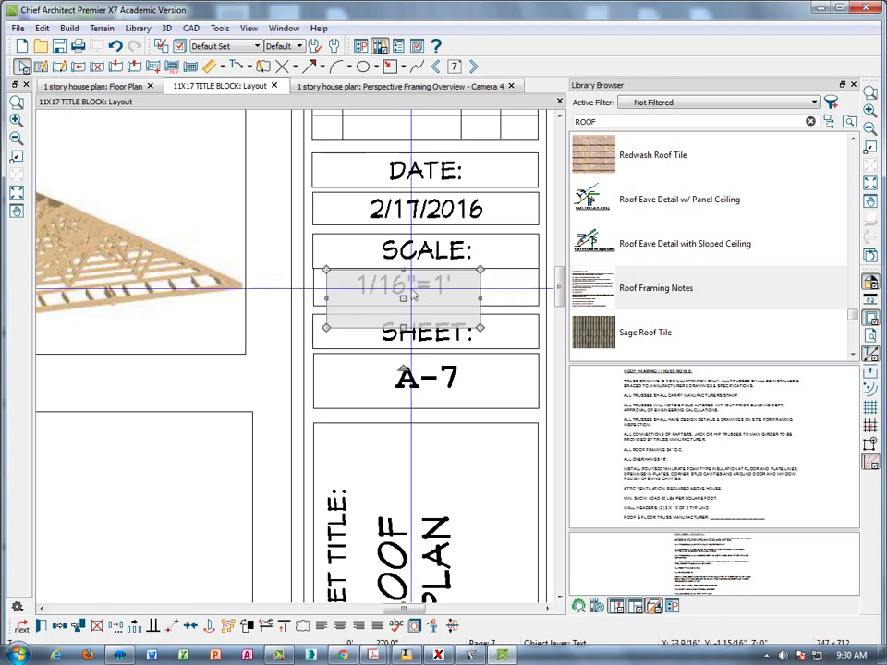
Change the copied scale text to 1/8"=1' and center it in the Scale box
double_click(404, 296)
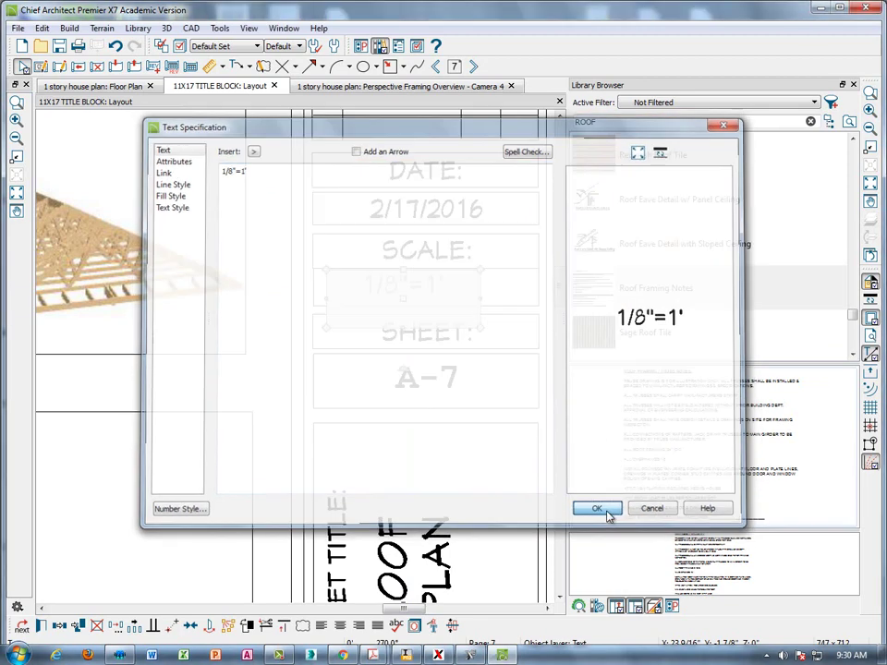
left_click(601, 512)
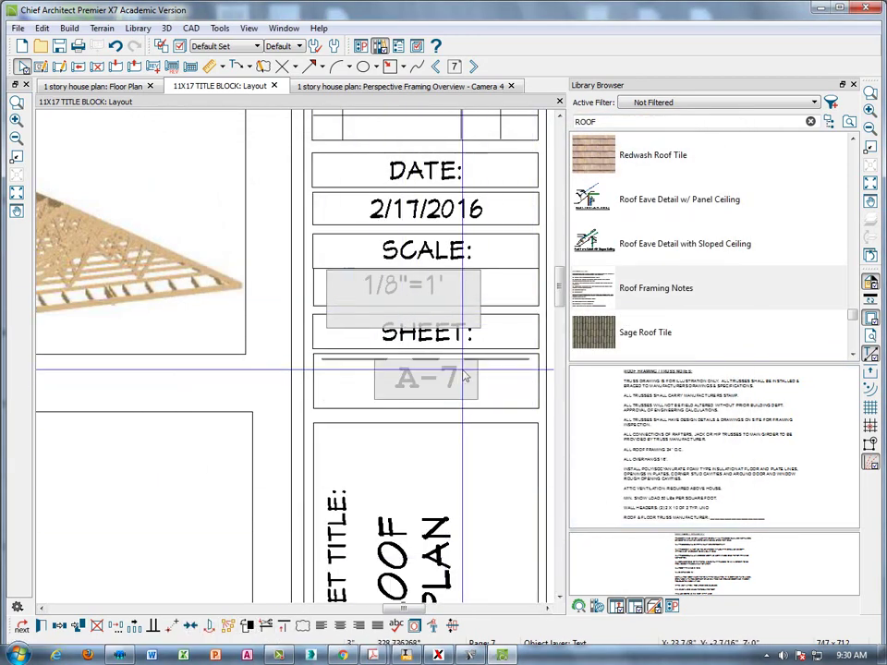
left_click_drag(403, 298, 423, 298)
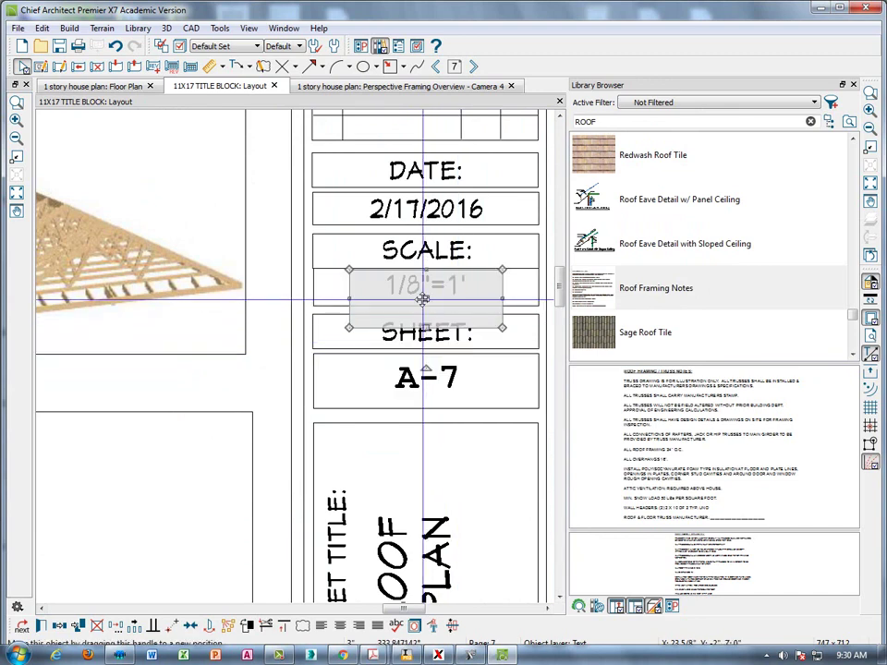
left_click(191, 625)
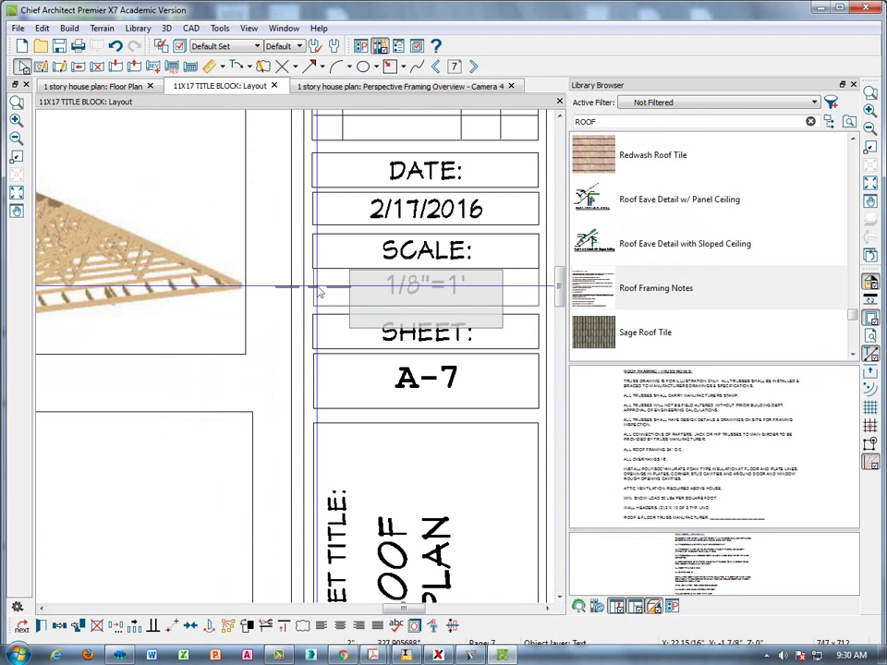
left_click(318, 292)
left_click_drag(426, 316, 424, 294)
Copy the electrical plan title together with its line and circular marker from layout page 5
scroll(370, 393, "down", 4)
scroll(351, 407, "down", 1)
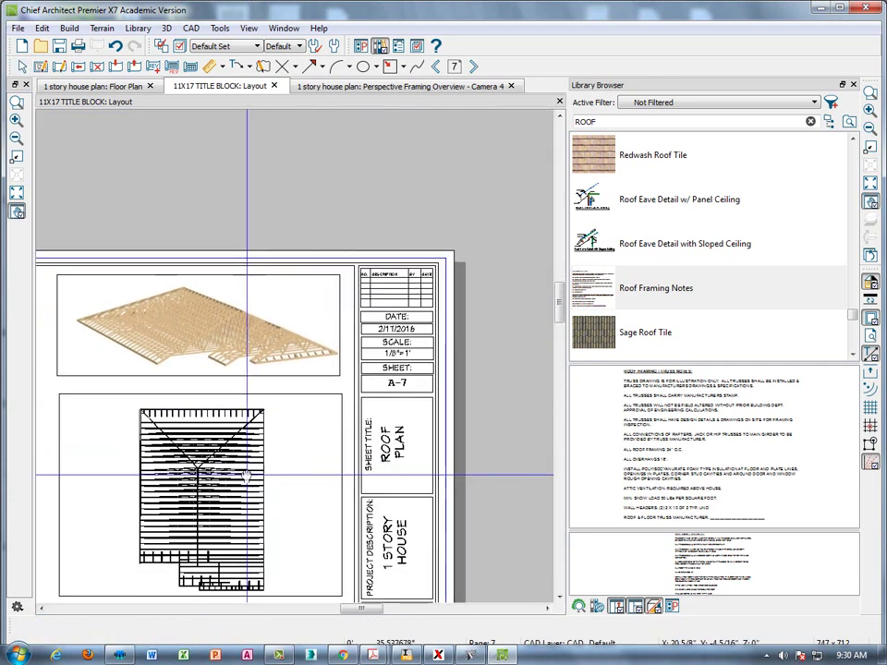
middle_click_drag(141, 515, 324, 402)
scroll(322, 401, "down", 3)
scroll(266, 455, "up", 1)
middle_click_drag(265, 455, 355, 370)
scroll(246, 495, "down", 1)
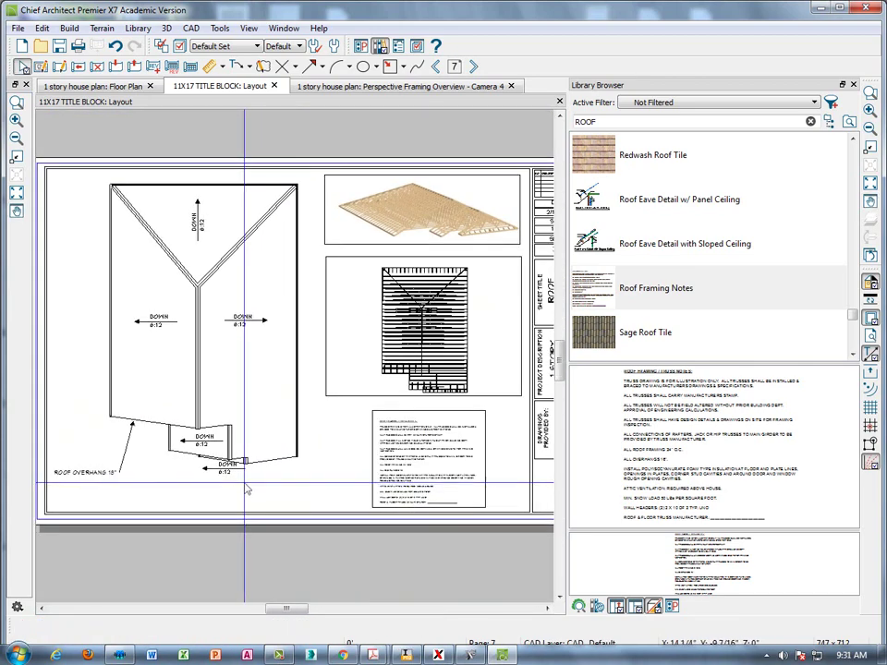
left_click(435, 67)
scroll(292, 466, "up", 2)
middle_click_drag(284, 364, 283, 415)
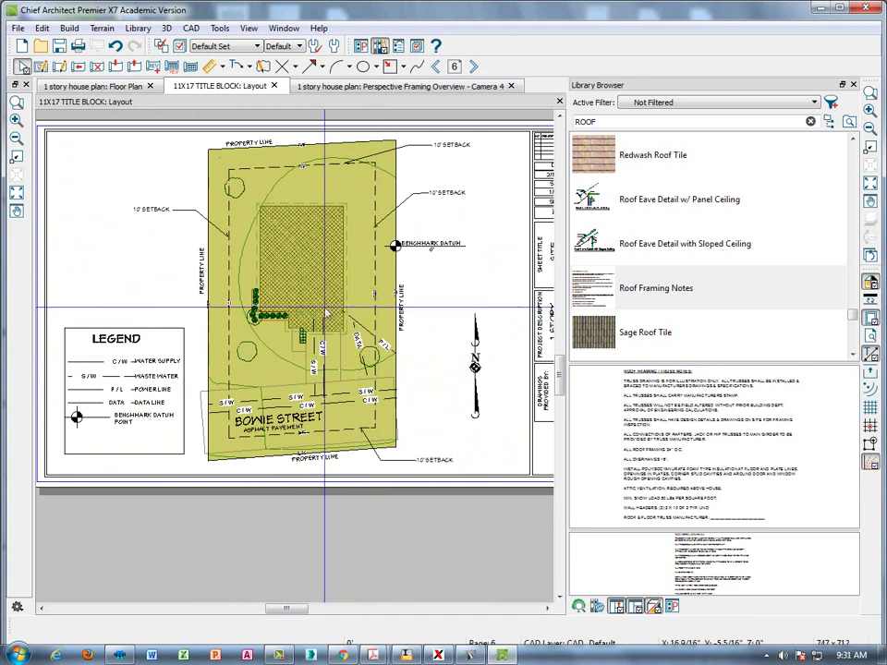
left_click(436, 67)
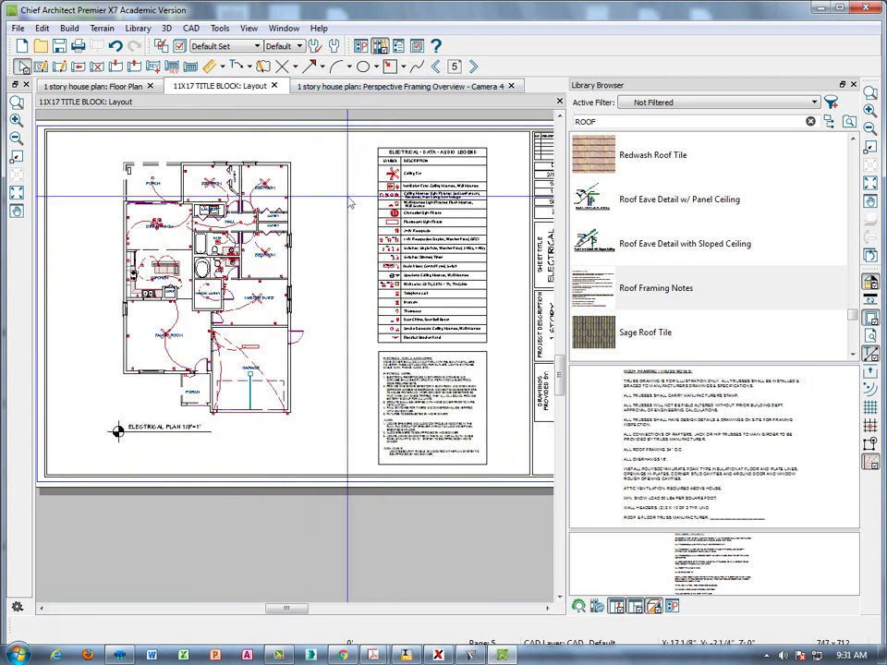
scroll(185, 453, "up", 3)
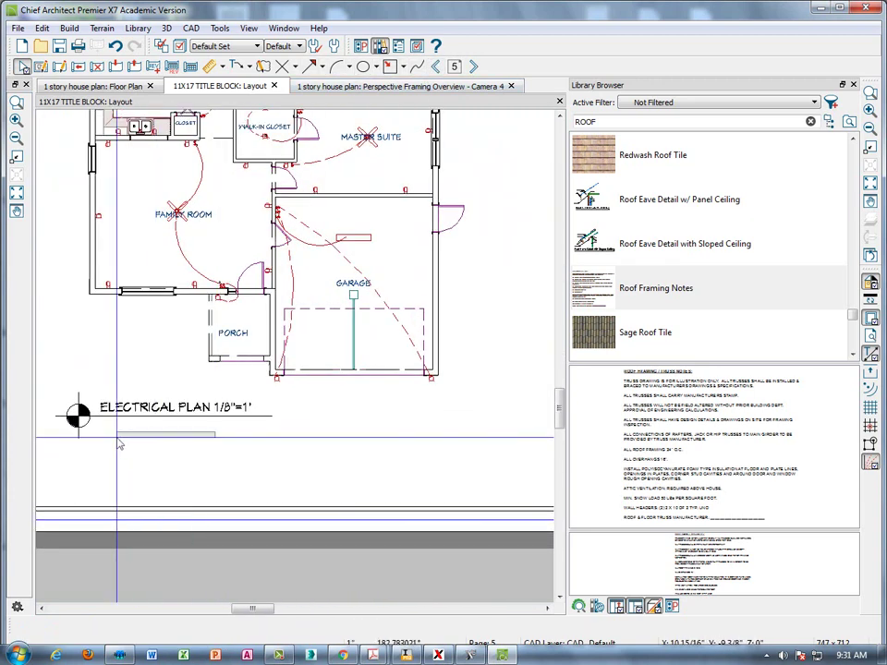
left_click(61, 393)
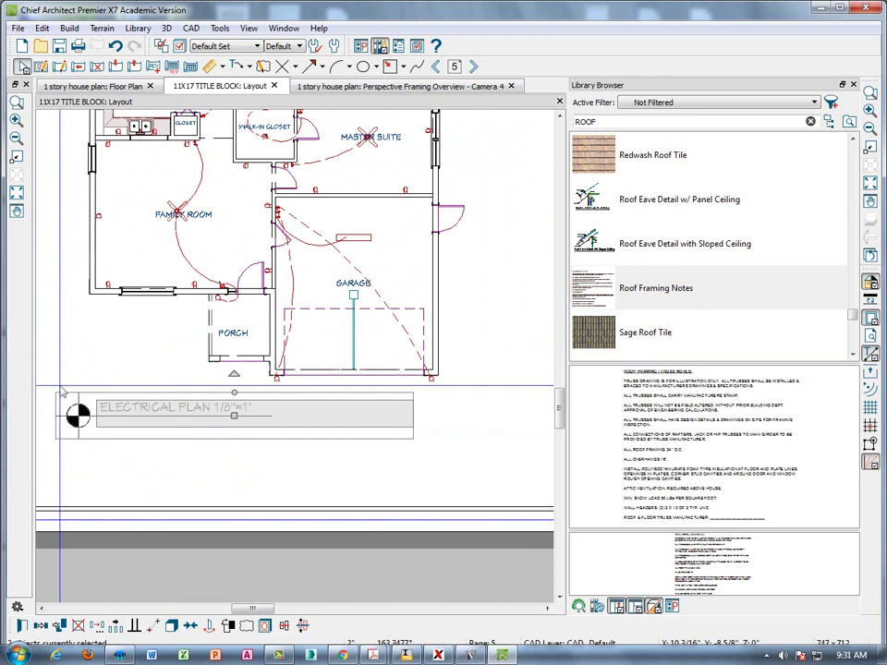
Paste the copied plan title onto layout page 7 and position it beneath the roof plan, beside the roof overhang note
left_click(473, 66)
left_click(473, 66)
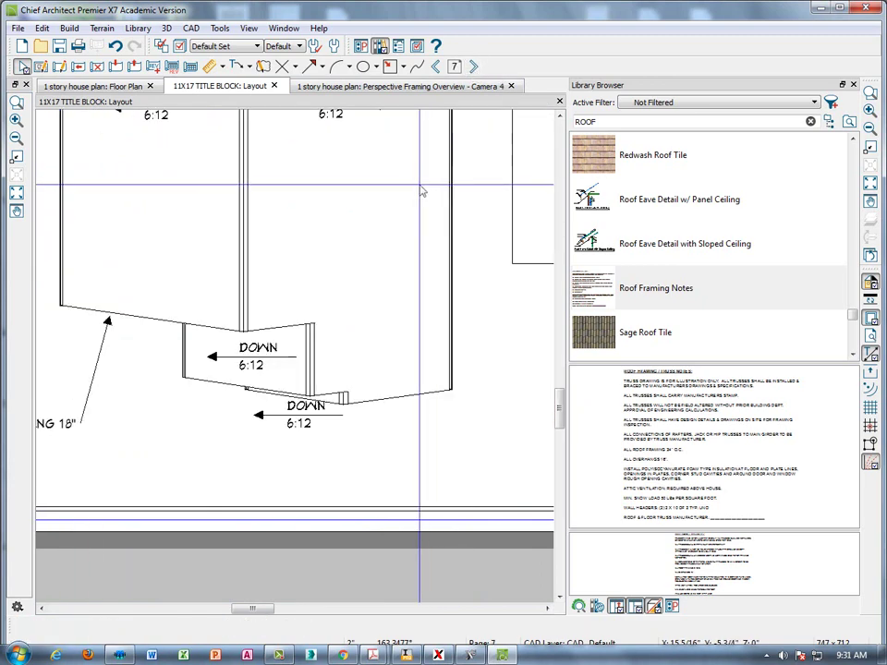
left_click(148, 466)
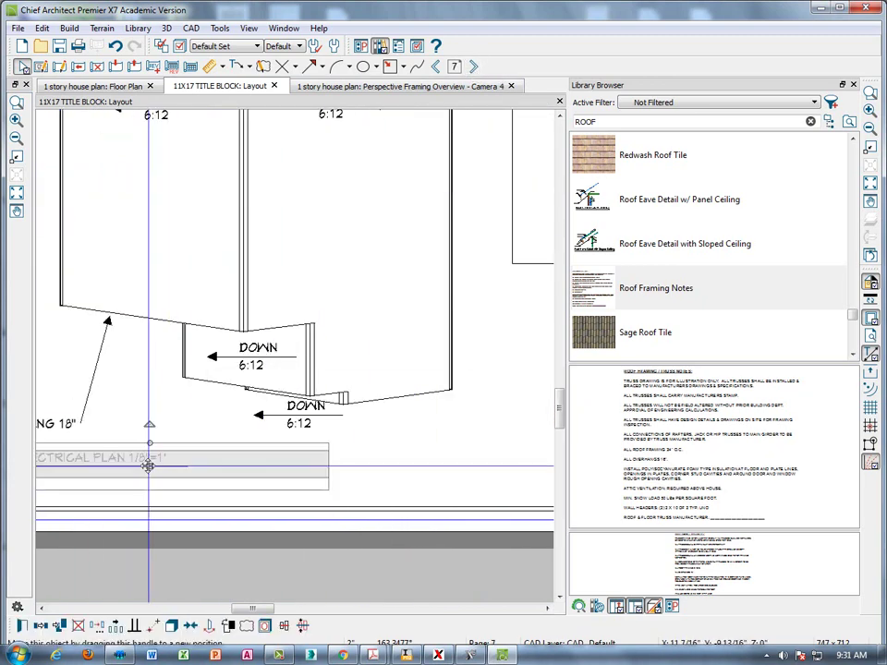
scroll(234, 482, "down", 2)
left_click_drag(176, 470, 258, 471)
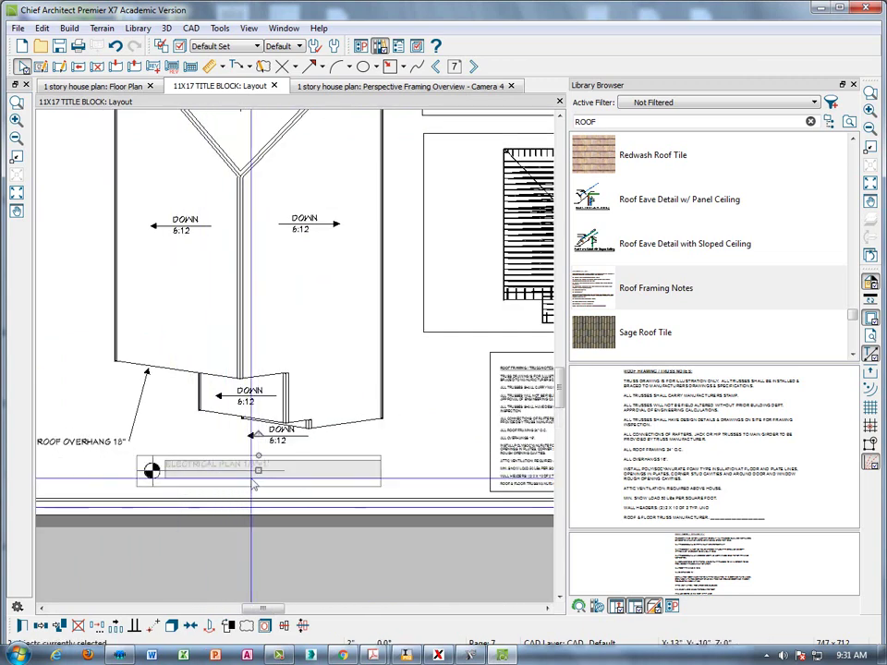
Change the pasted plan title to read ROOF PLAN 1/8"=1'
scroll(189, 474, "up", 2)
left_click(190, 475)
double_click(208, 454)
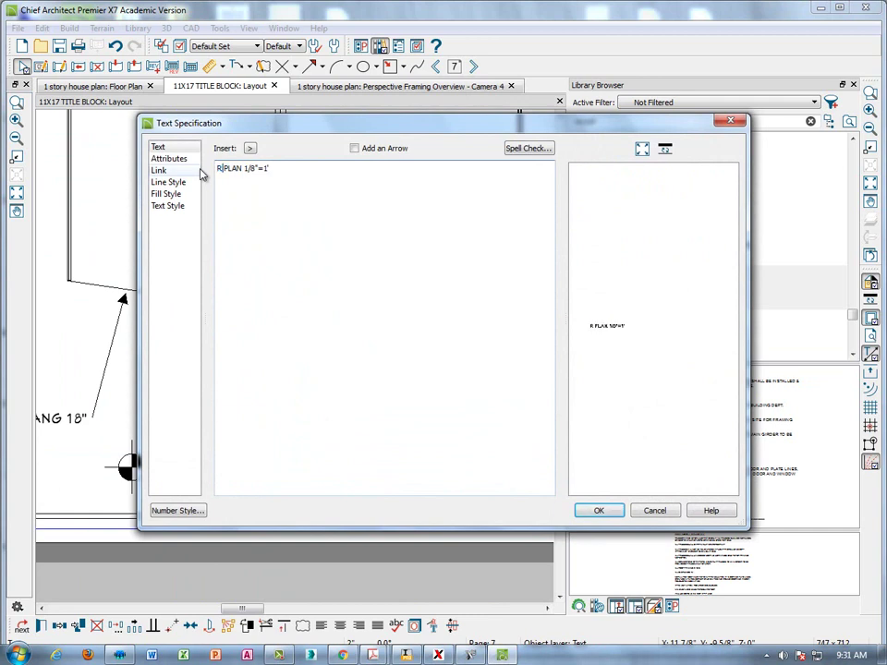
type("ROF")
key("BackSpace")
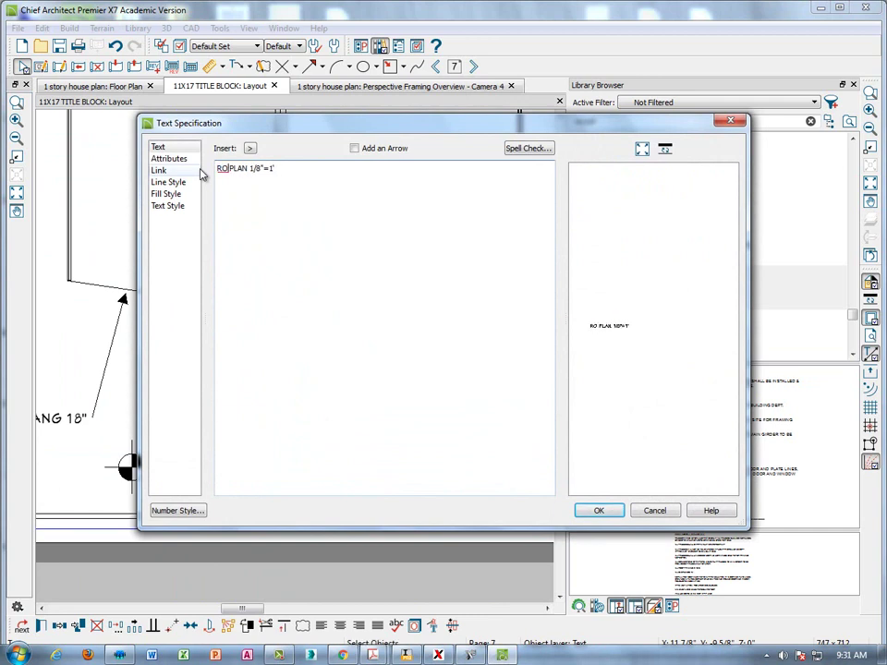
type("OF")
left_click(599, 512)
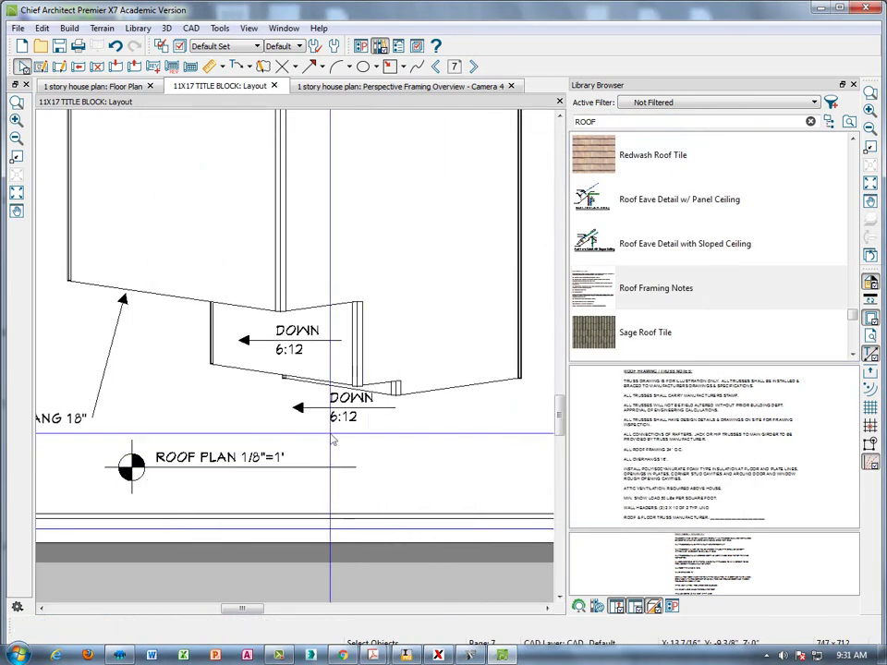
Shorten the line under the roof plan title so it ends just past the text
left_click(347, 469)
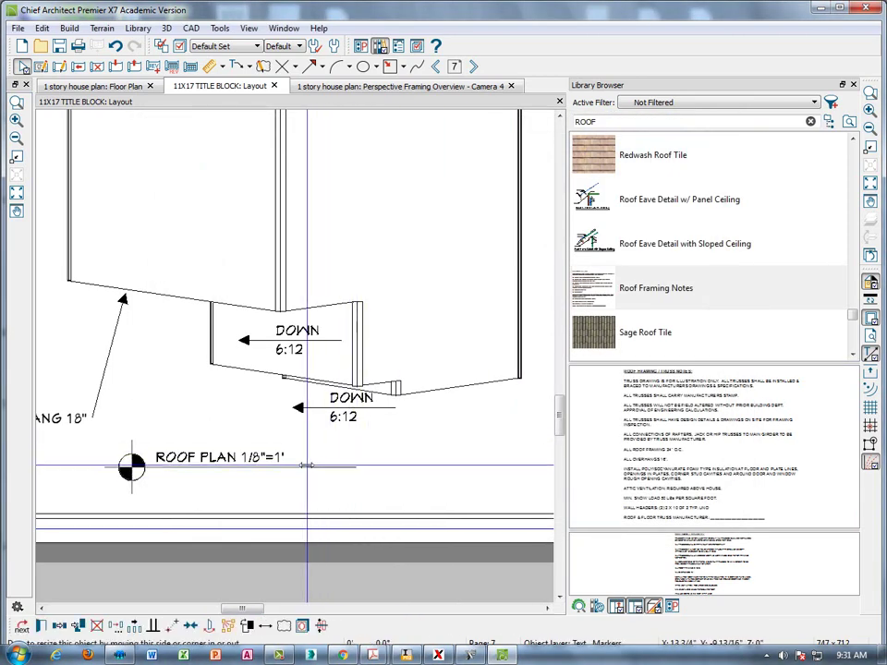
scroll(298, 466, "down", 6)
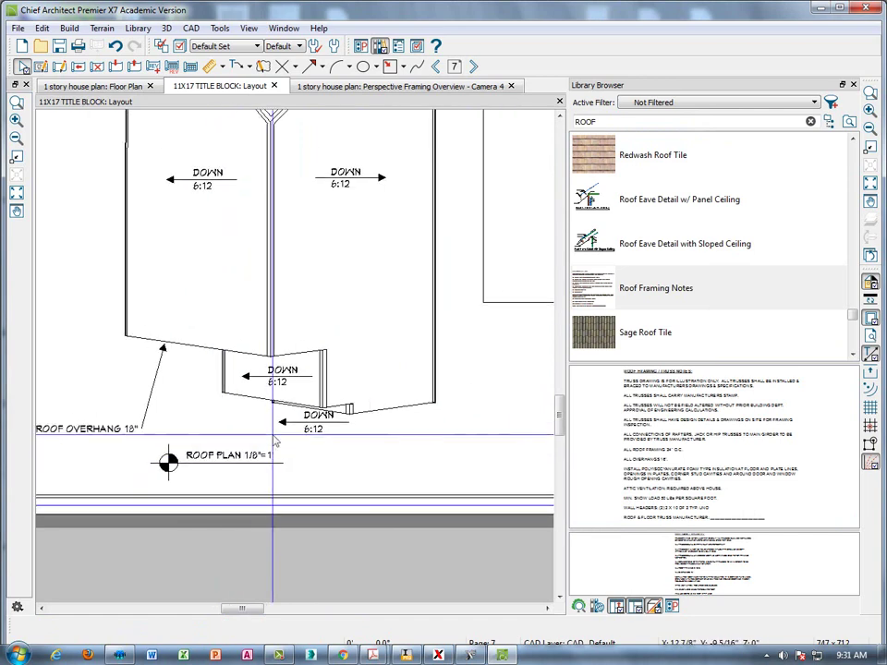
scroll(396, 403, "down", 1)
middle_click_drag(397, 403, 284, 371)
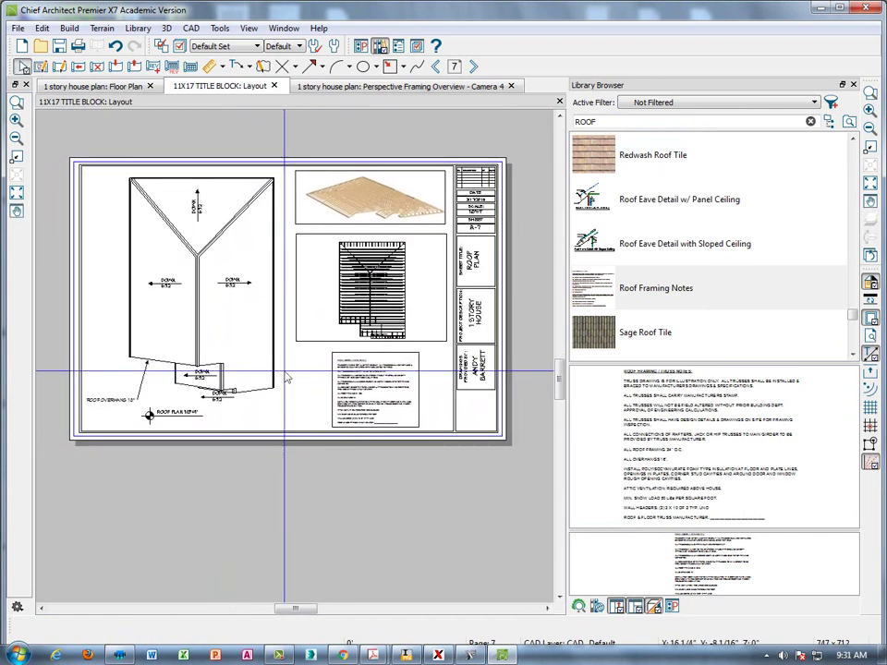